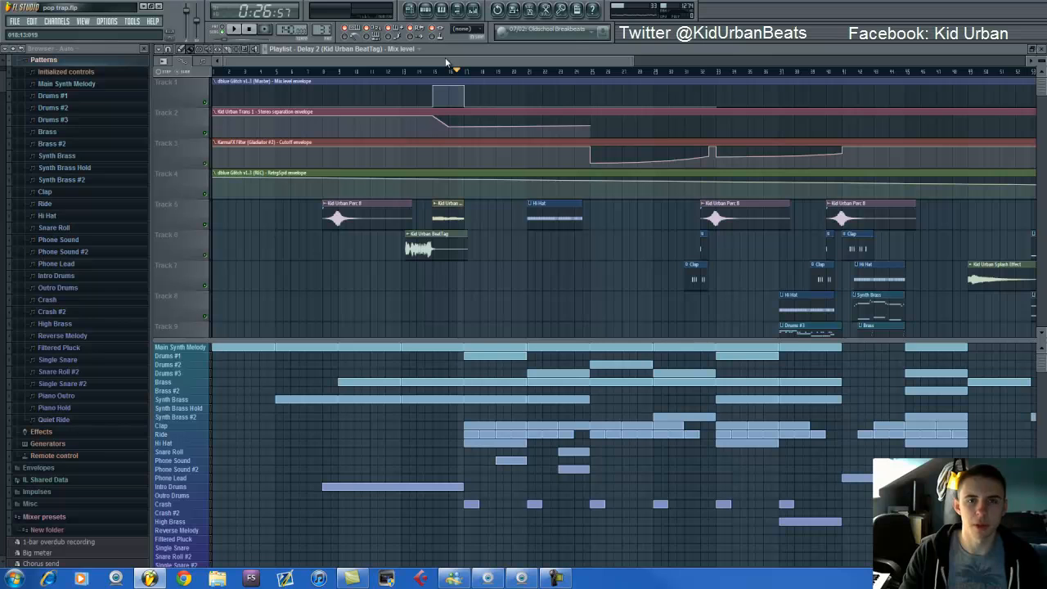
- Show the channel list and switch to the Main Synth Melody pattern with playback stopped
scroll(432, 72, "down", 2)
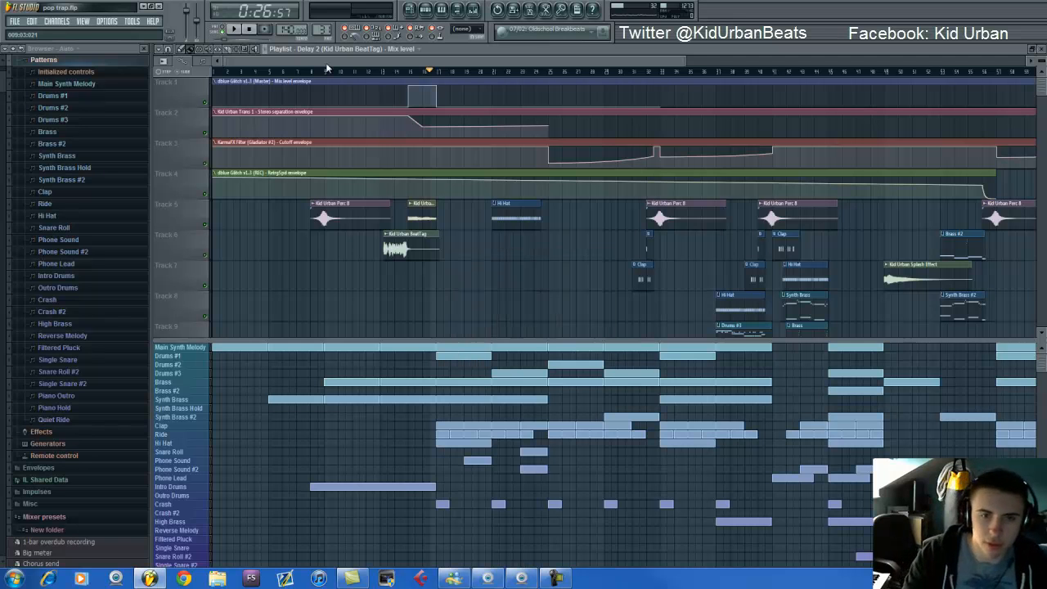
left_click(425, 10)
left_click_drag(318, 30, 338, 290)
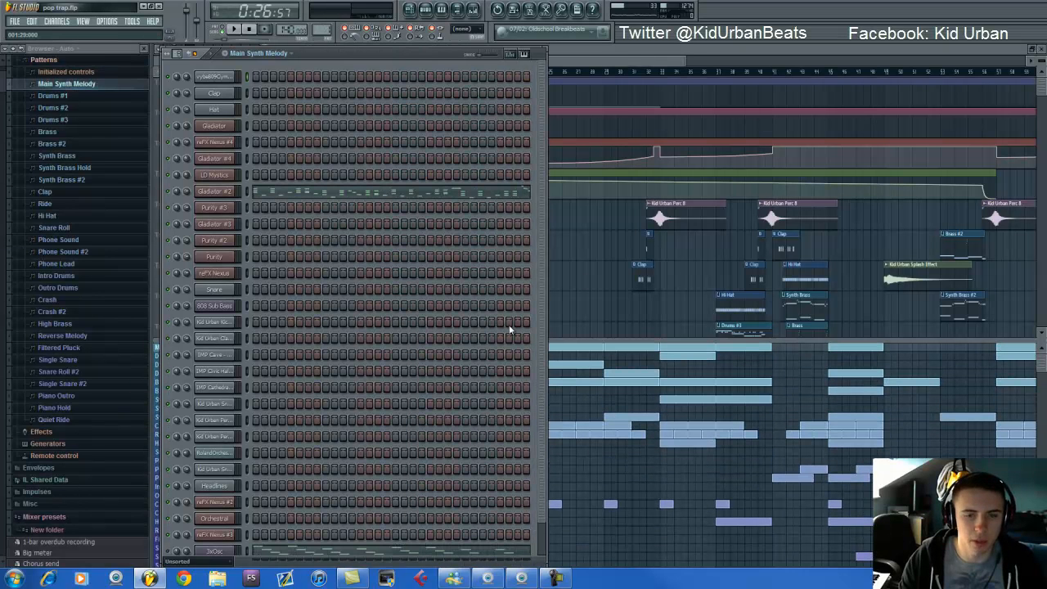
left_click(249, 30)
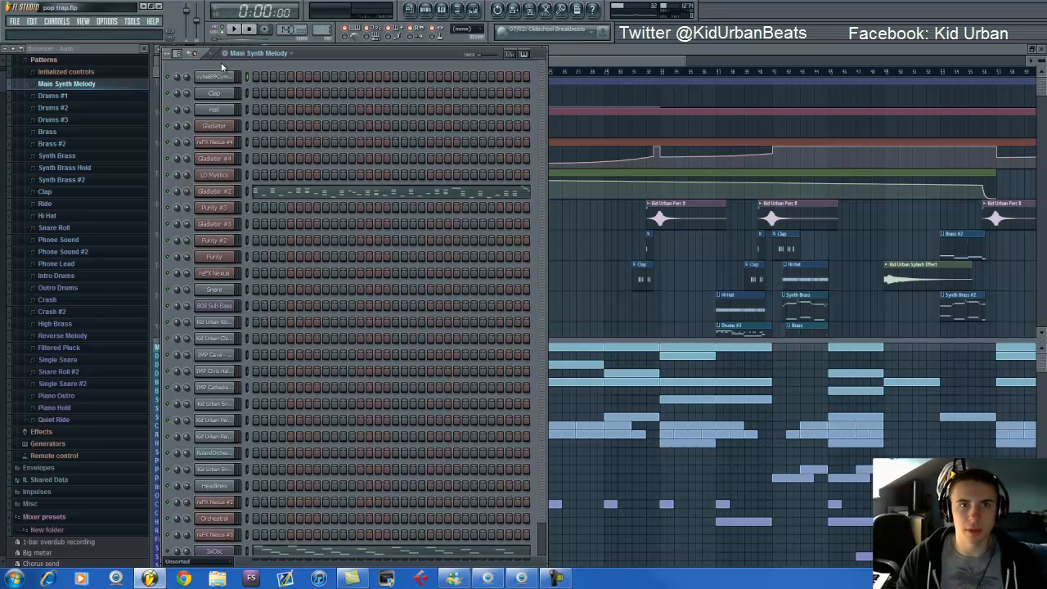
- Play the song in the playlist from around bar 17 for a short section, then stop playback
left_click(552, 63)
left_click(438, 72)
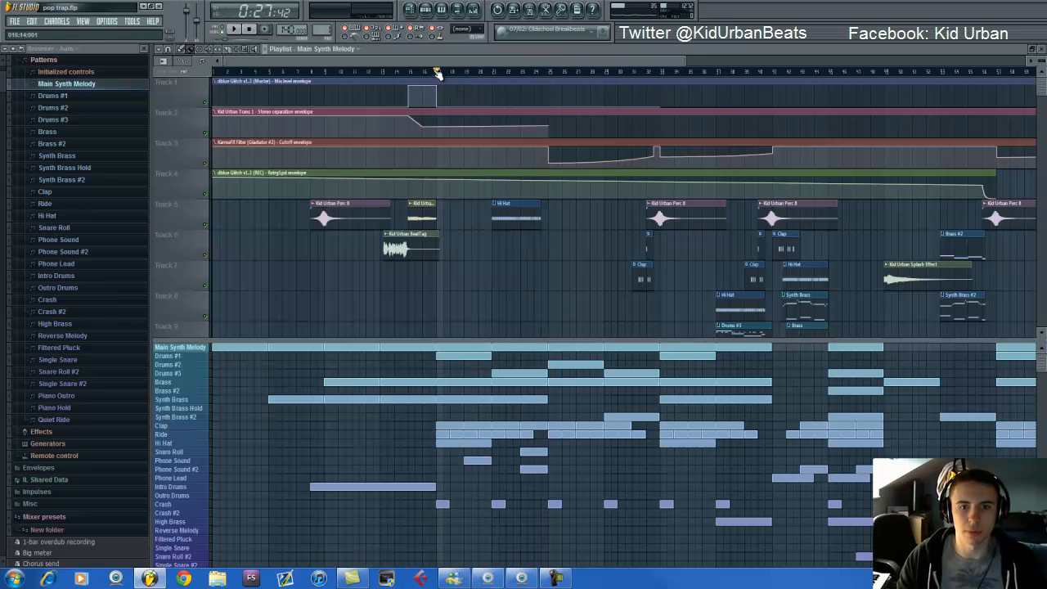
key("space")
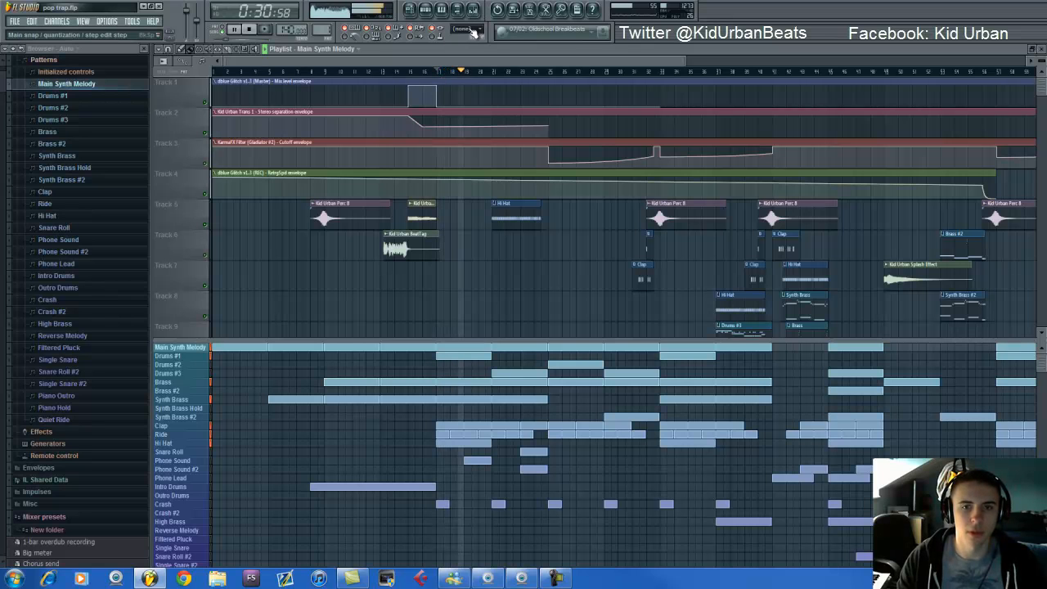
key("space")
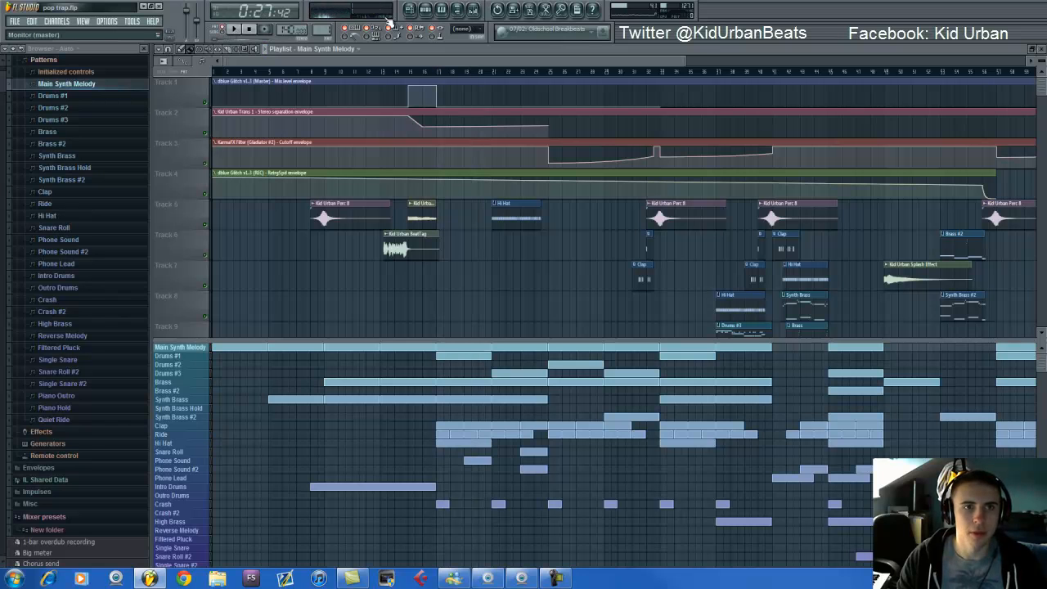
- Show the Gladiator #2 synth from the Main Synth Melody pattern to view its lead patch, then return to the channel list
left_click(425, 9)
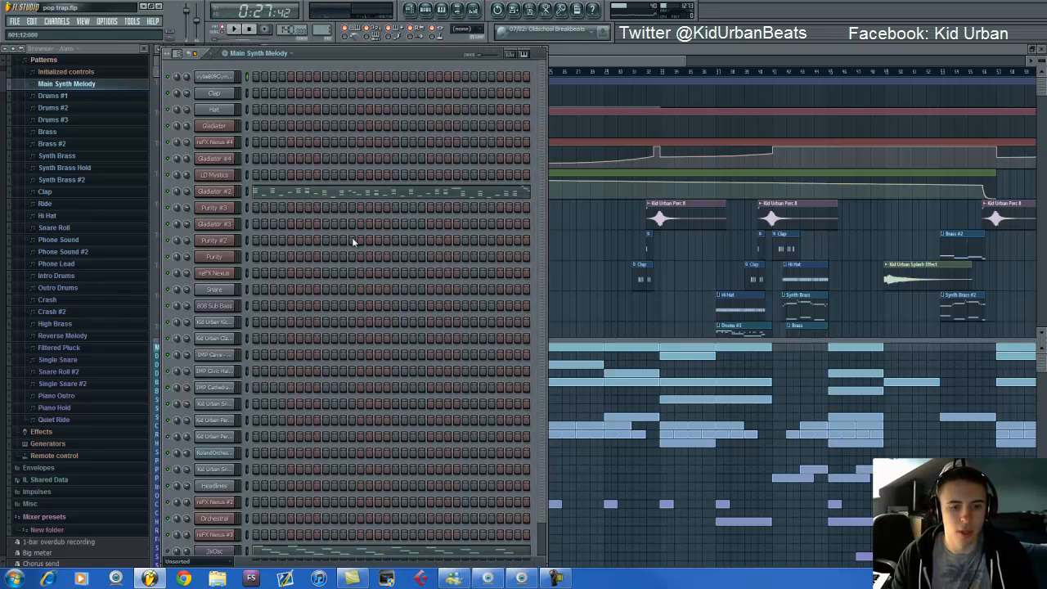
left_click(230, 192)
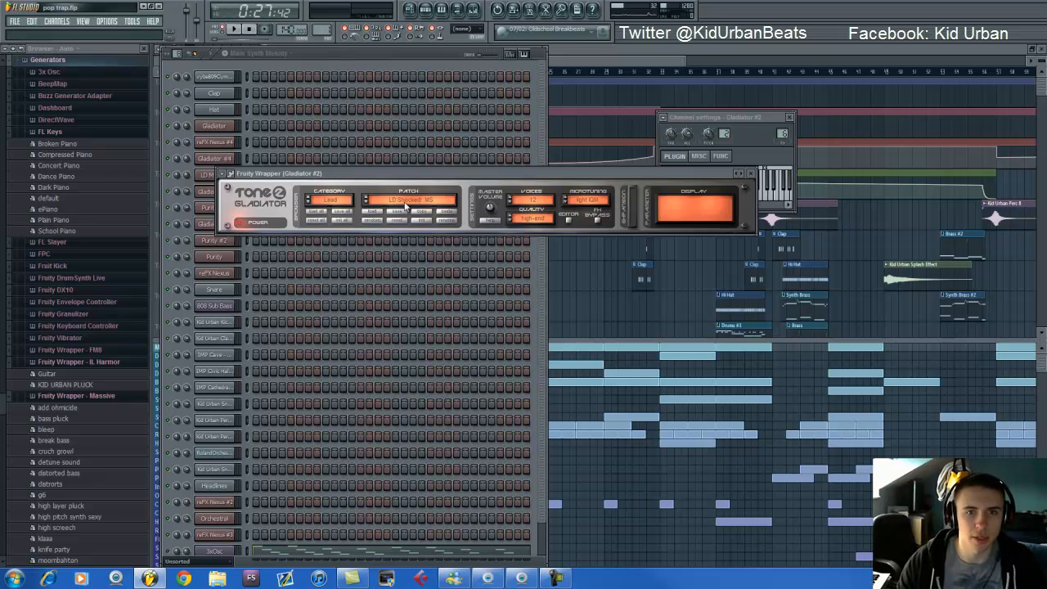
left_click(371, 50)
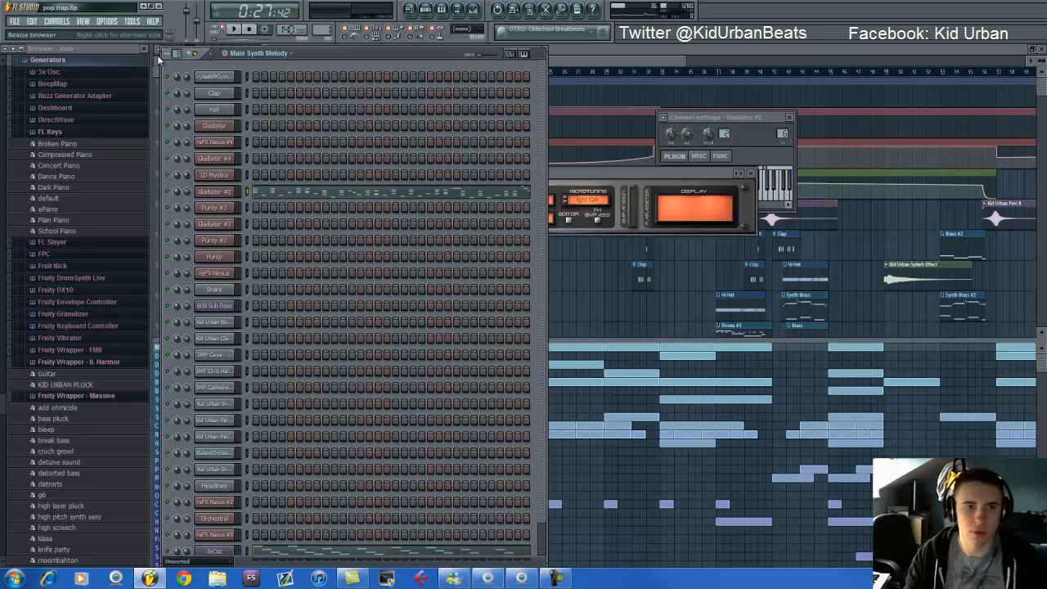
- View the Gladiator #2 melody notes in the piano roll, play the pattern and stop it
left_click(276, 199)
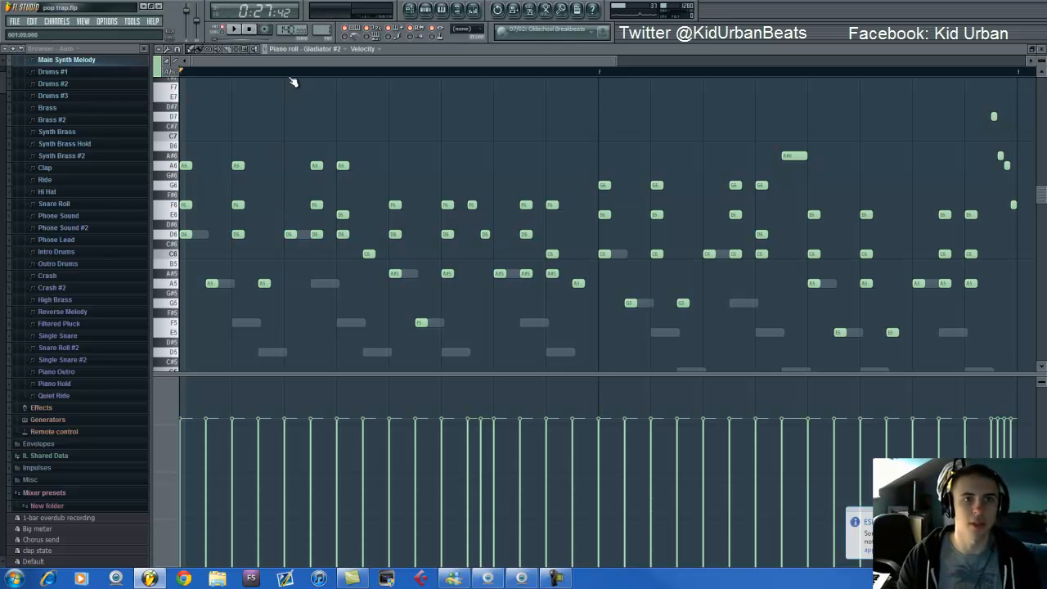
scroll(296, 73, "down", 2)
key("space")
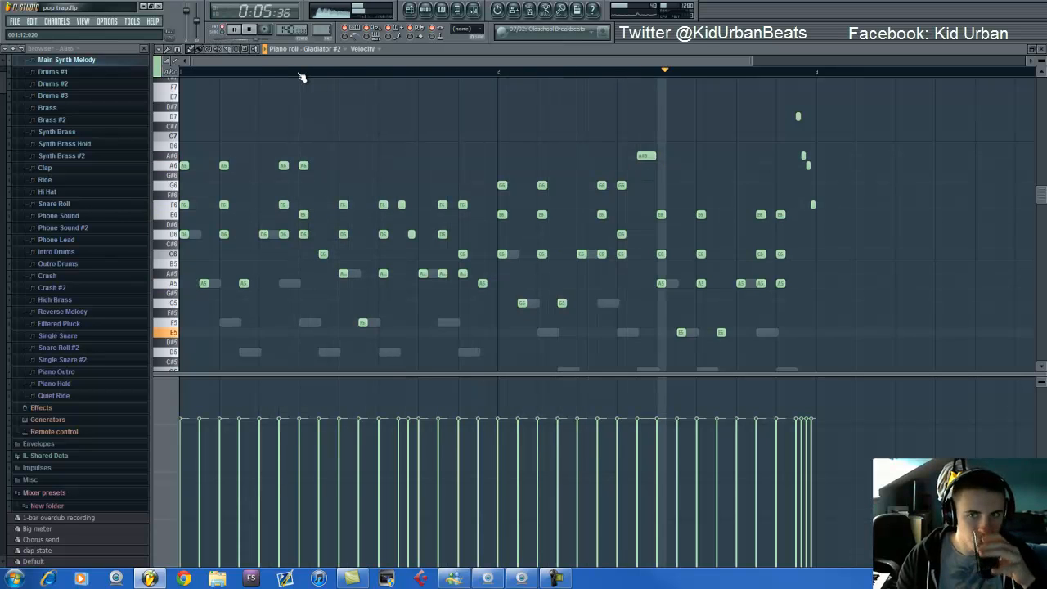
left_click(250, 31)
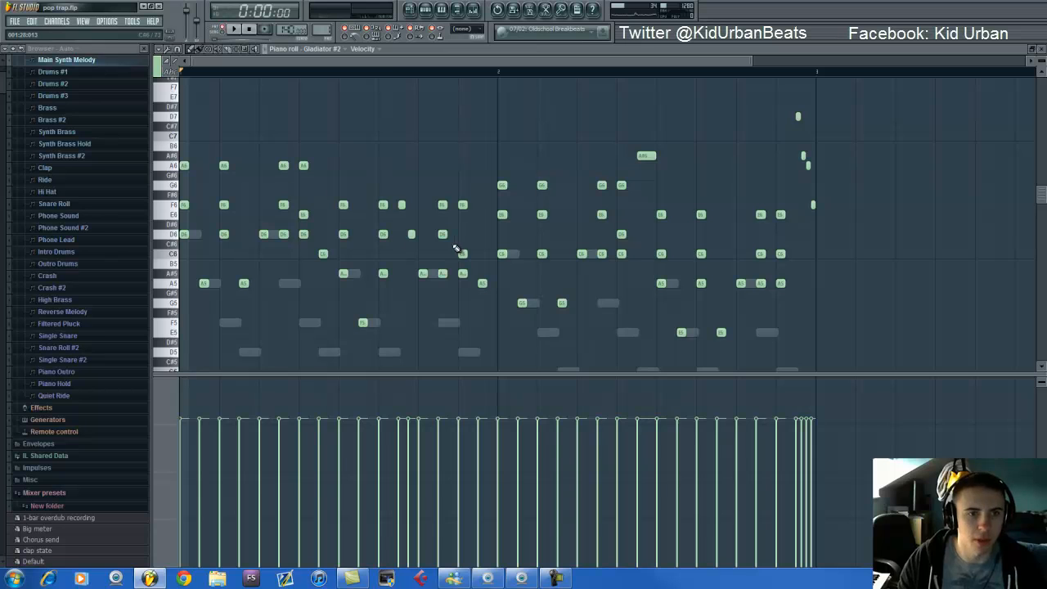
scroll(390, 72, "down", 2)
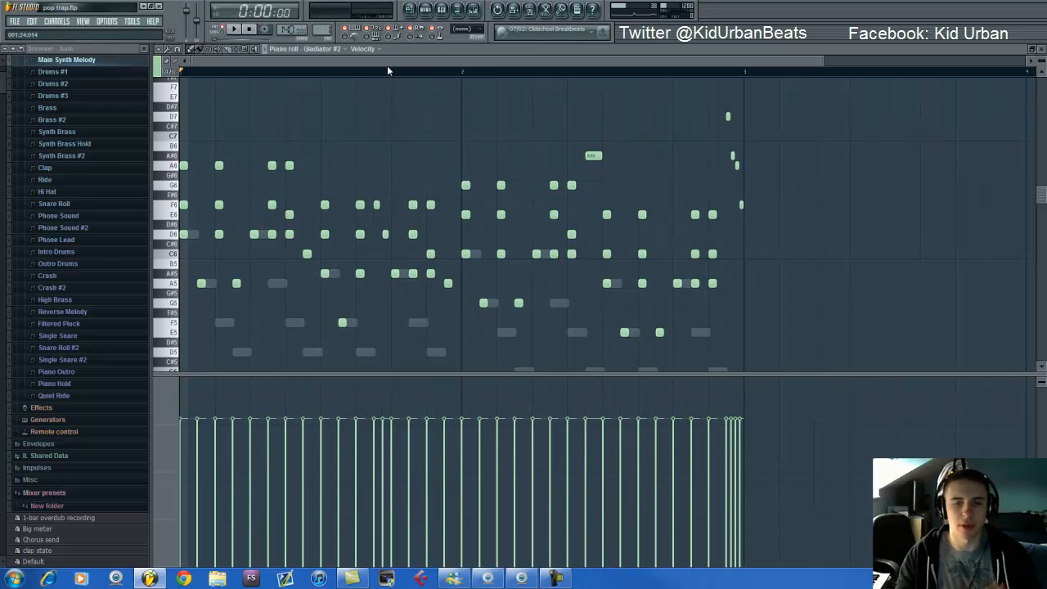
- Show the mixer and the full Gladiator #2 synth editor to view its effects settings
left_click(473, 9)
left_click(426, 9)
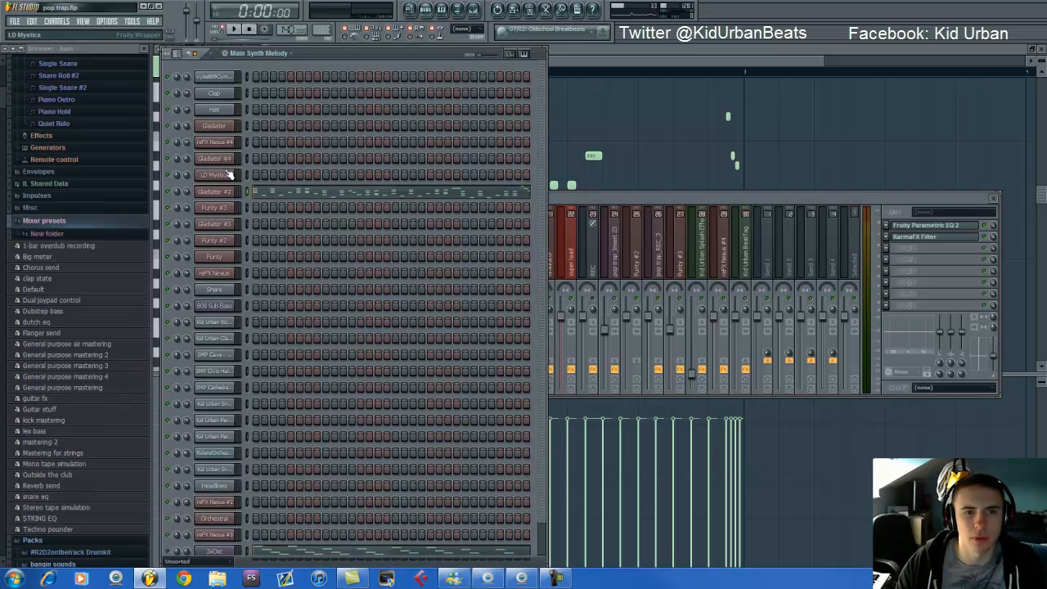
left_click(217, 196)
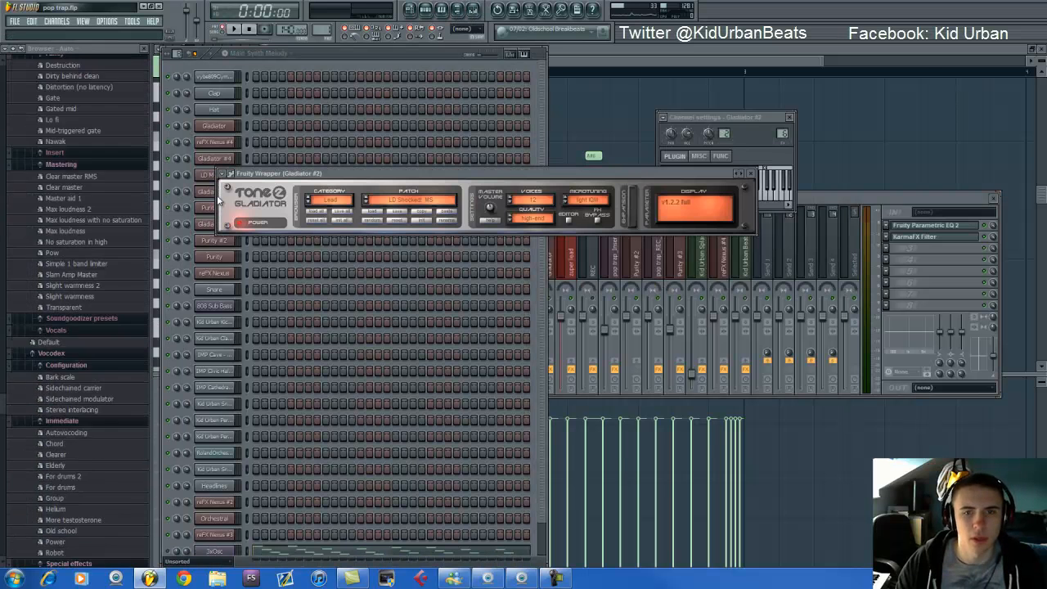
left_click(570, 220)
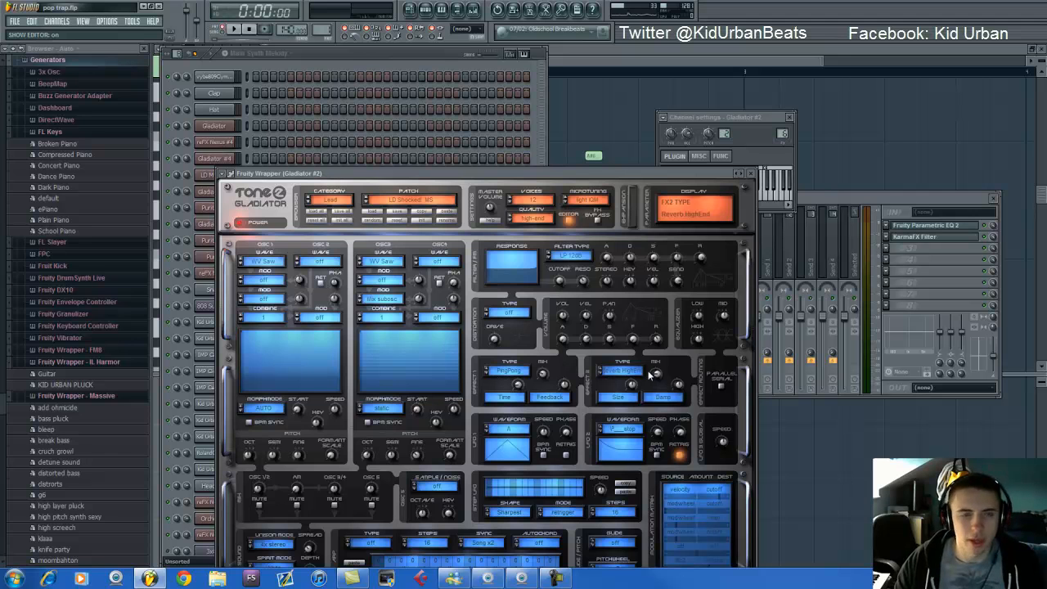
left_click(348, 52)
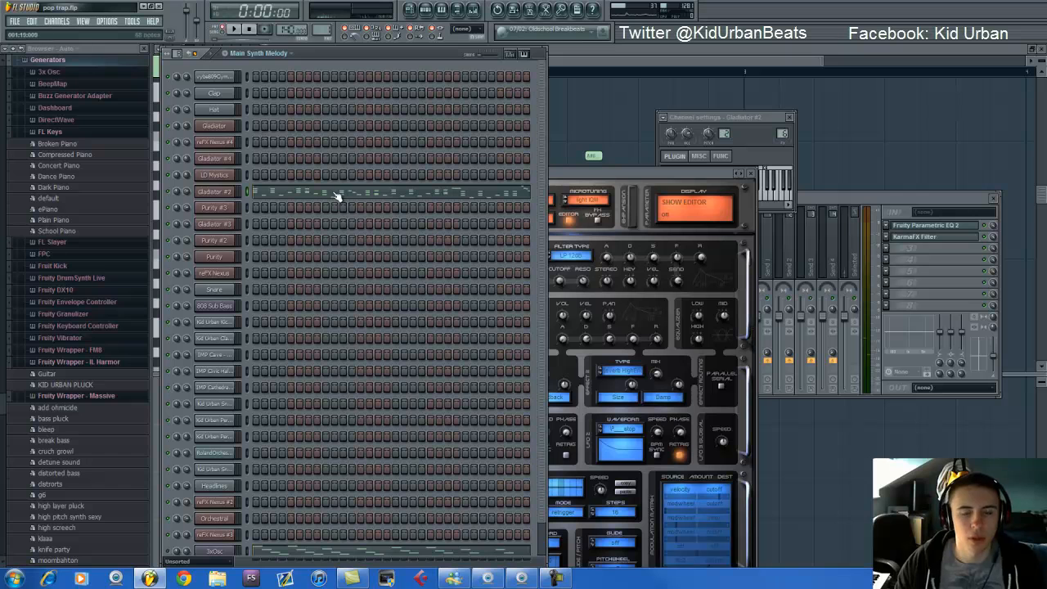
- Inspect Fruity Parametric EQ 2 on the Gladiator #2 mixer track while playing the melody, then stop playback
left_click(878, 196)
left_click(941, 227)
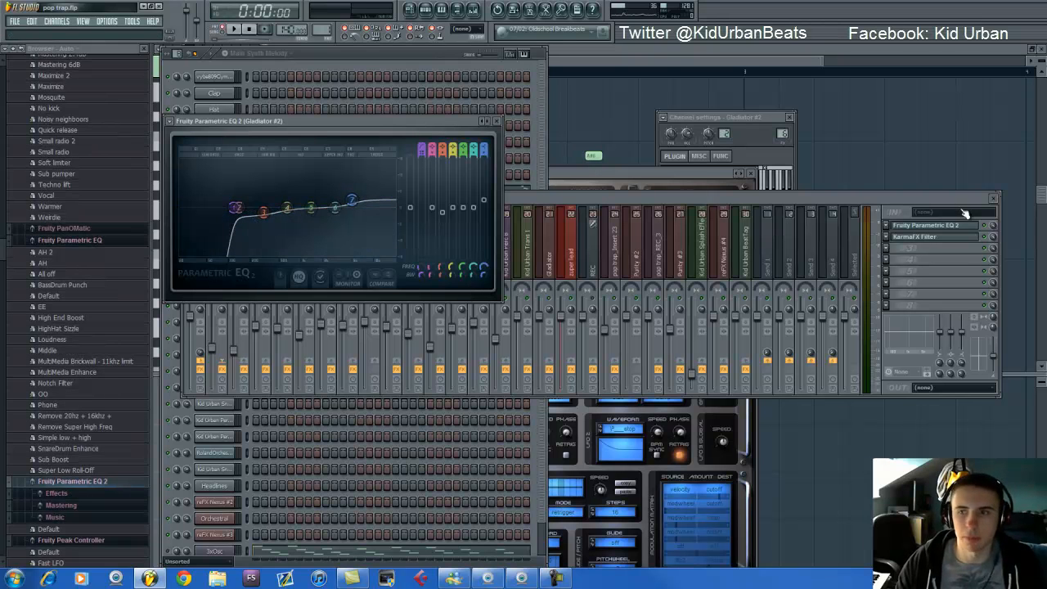
key("space")
left_click(989, 229)
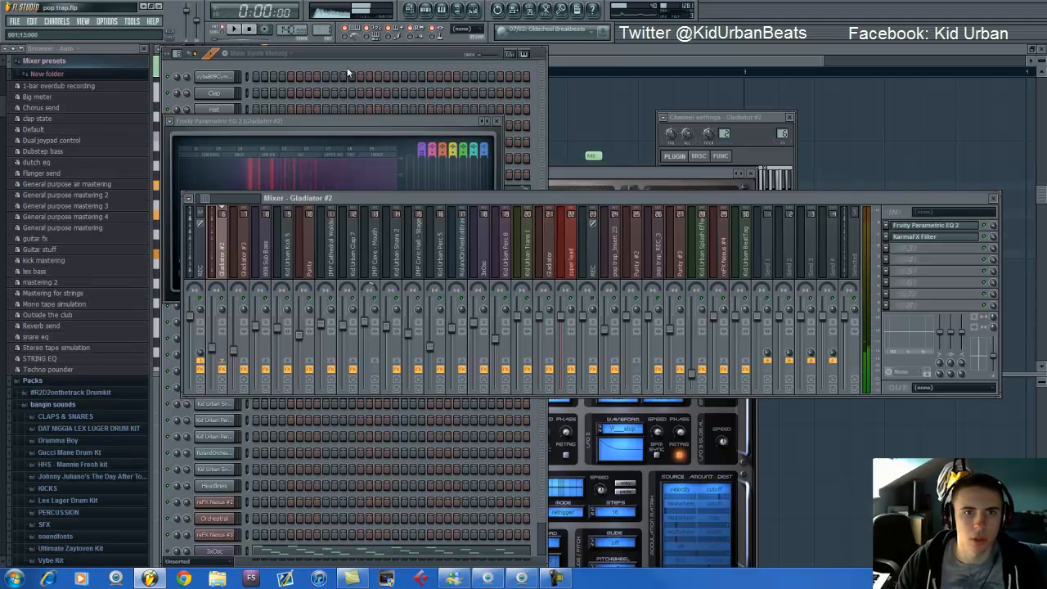
left_click(425, 56)
key("space")
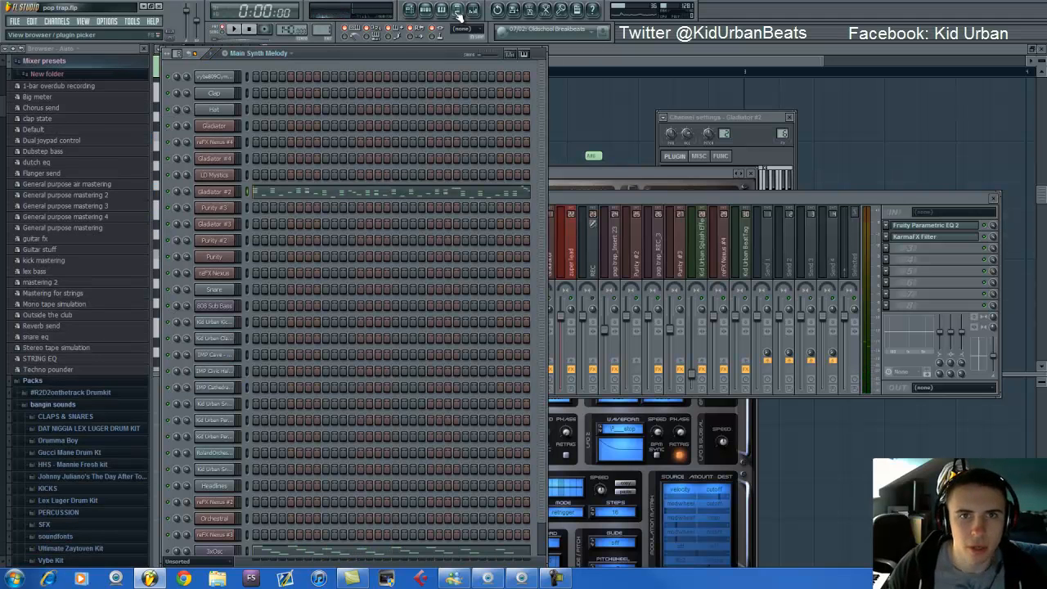
- Return to the channel list and switch from the Main Synth Melody to the Brass pattern
left_click(424, 15)
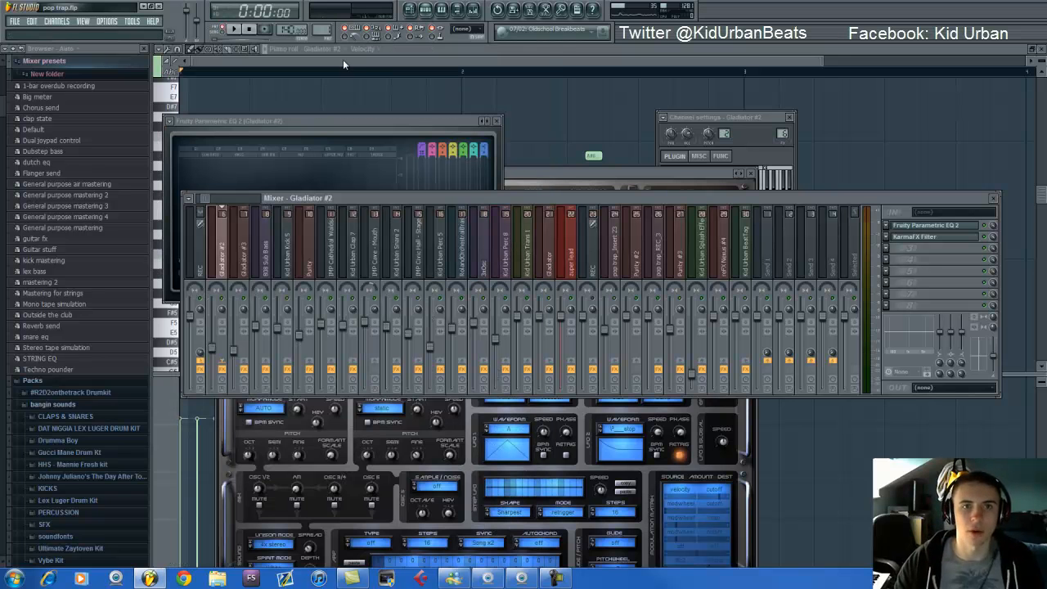
left_click(426, 11)
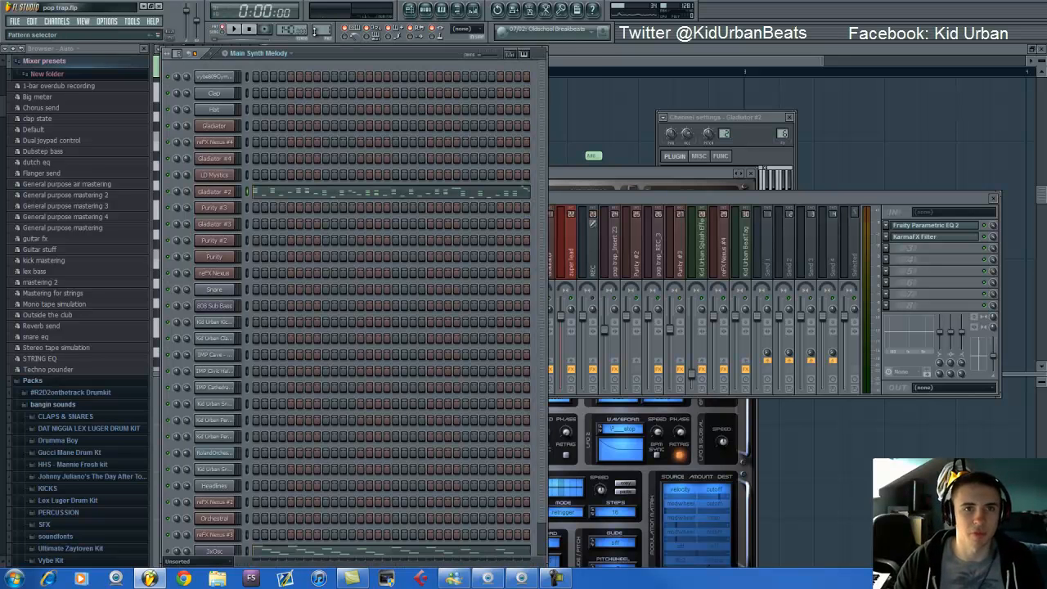
left_click_drag(319, 30, 320, 25)
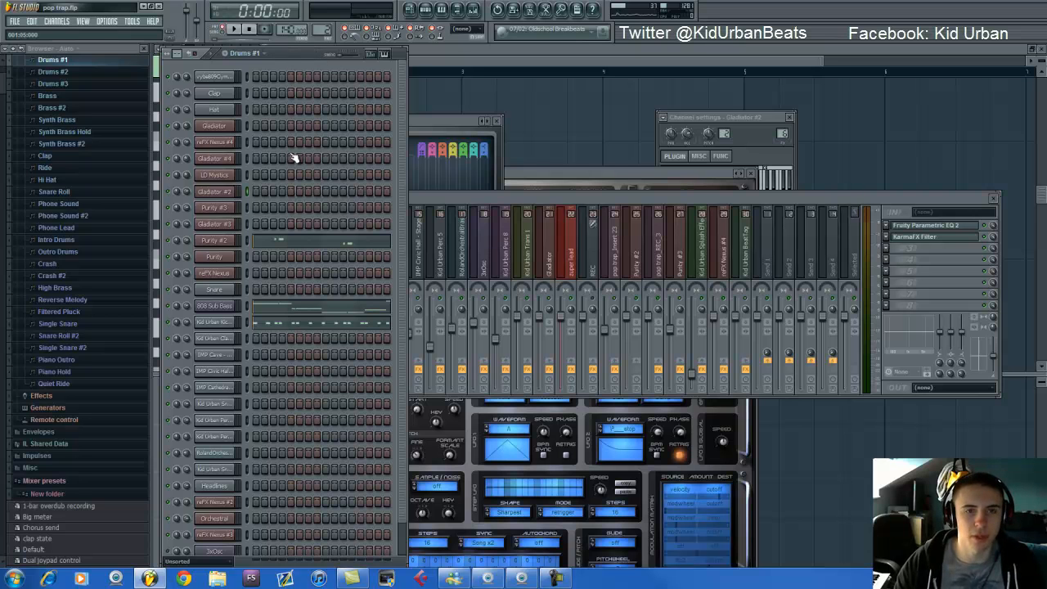
left_click_drag(402, 201, 398, 114)
left_click_drag(324, 23, 327, 571)
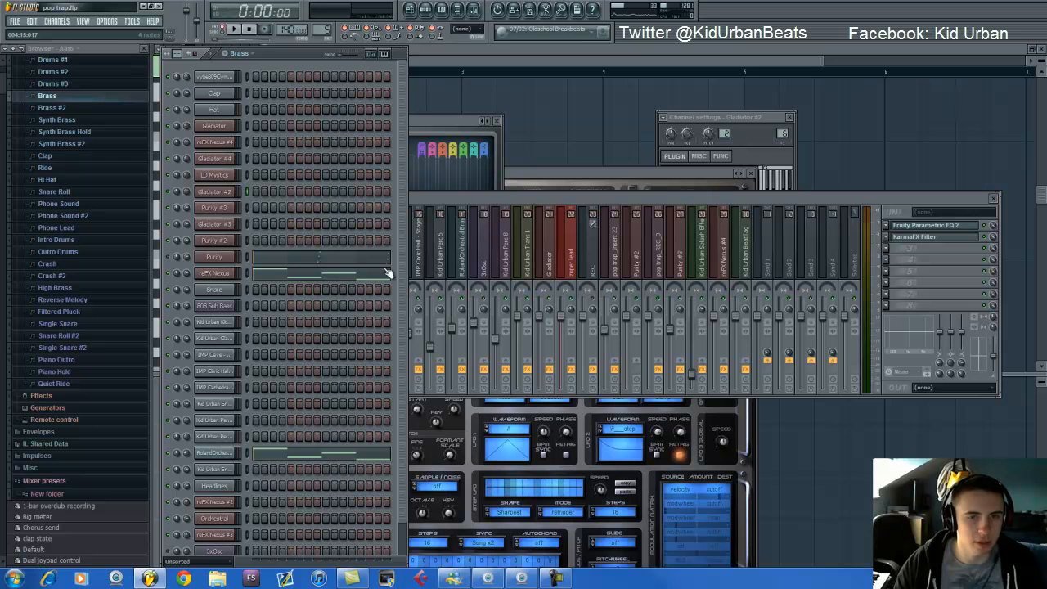
- Inspect the reFX Nexus preset and the Roland Orchestral Brass soundfont settings used in the Brass pattern
left_click(223, 274)
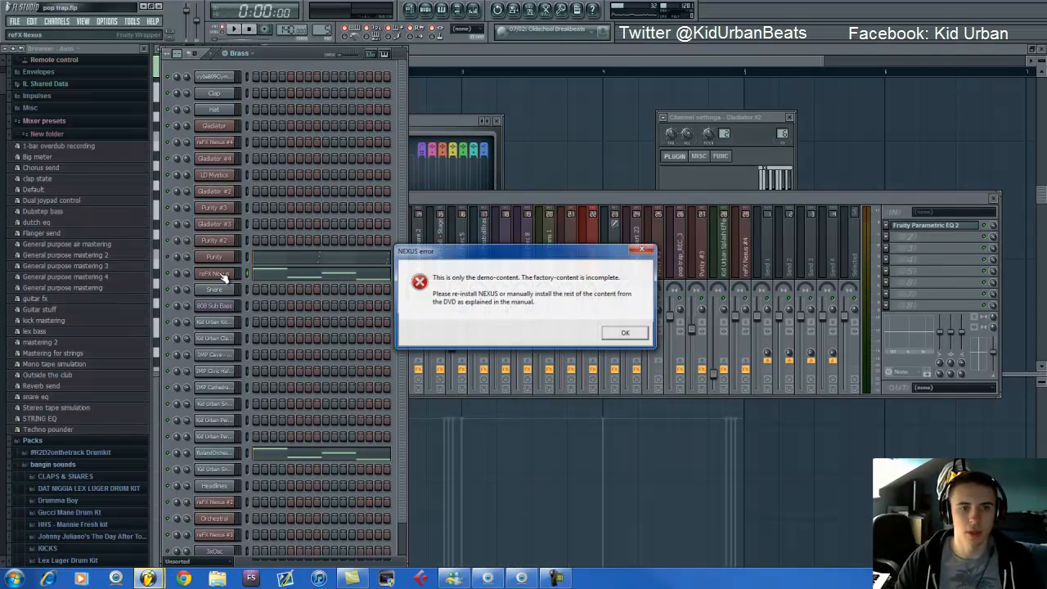
key("Return")
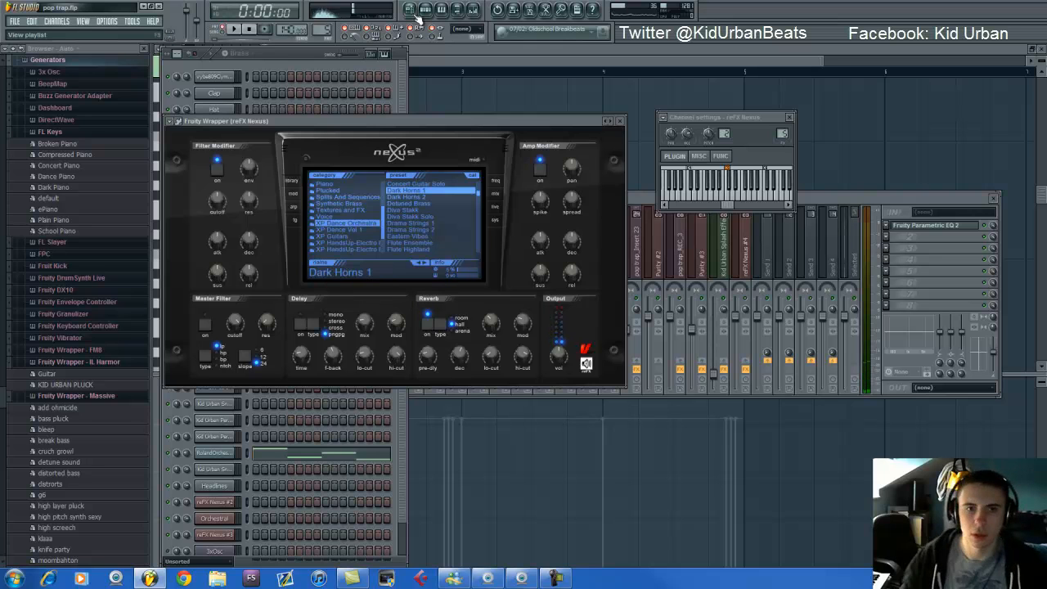
left_click(221, 455)
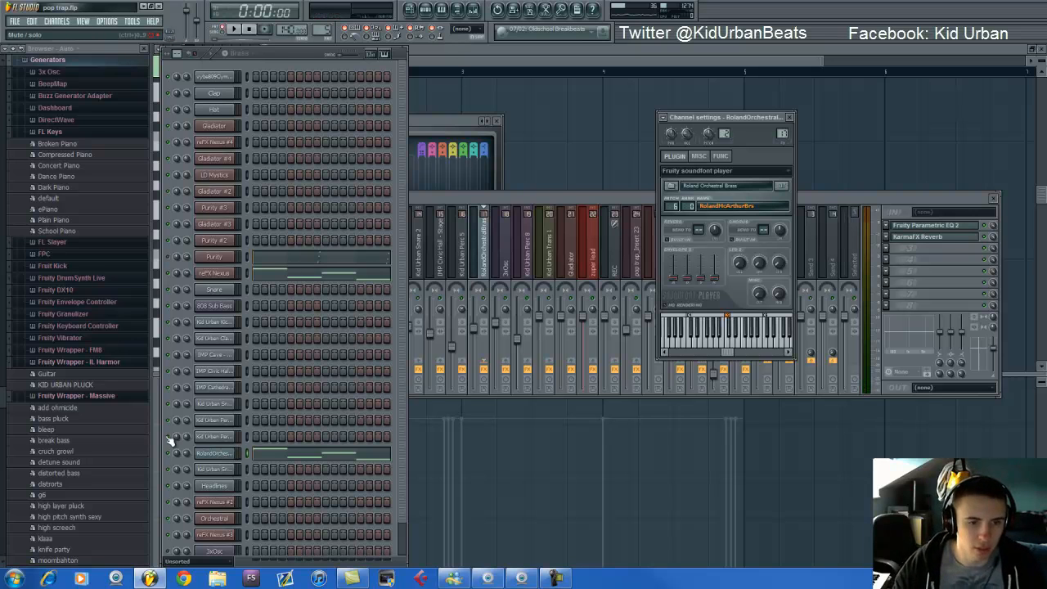
- Play the Brass pattern twice from its start, stopping playback each time
key("space")
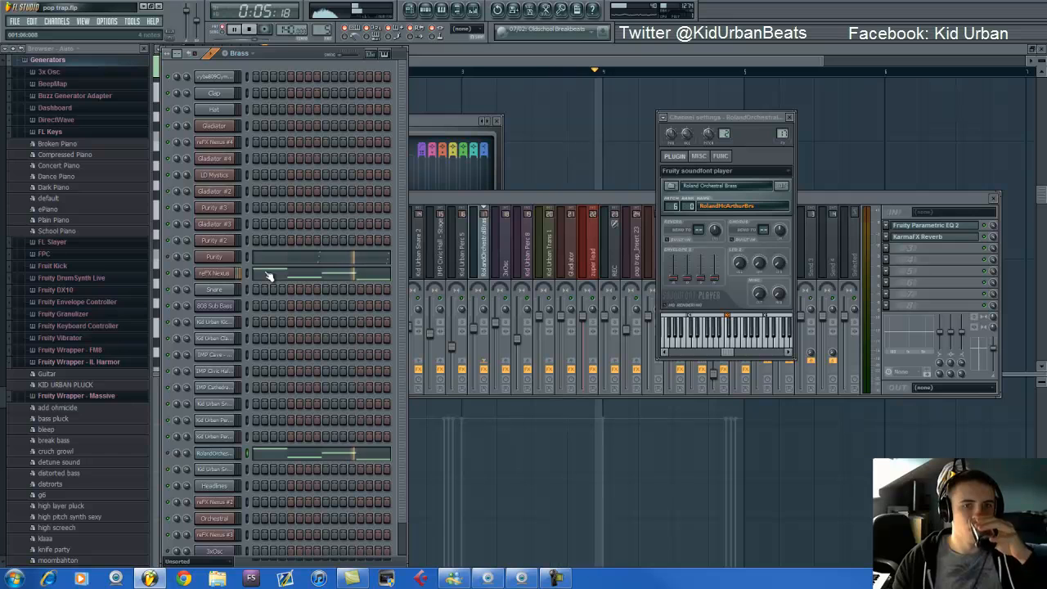
left_click(256, 30)
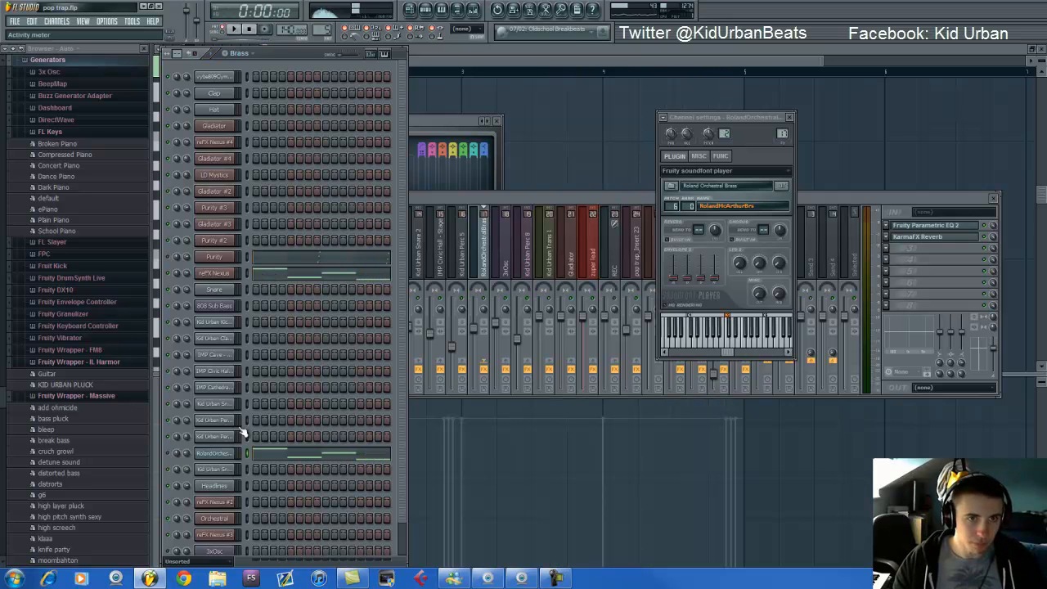
key("space")
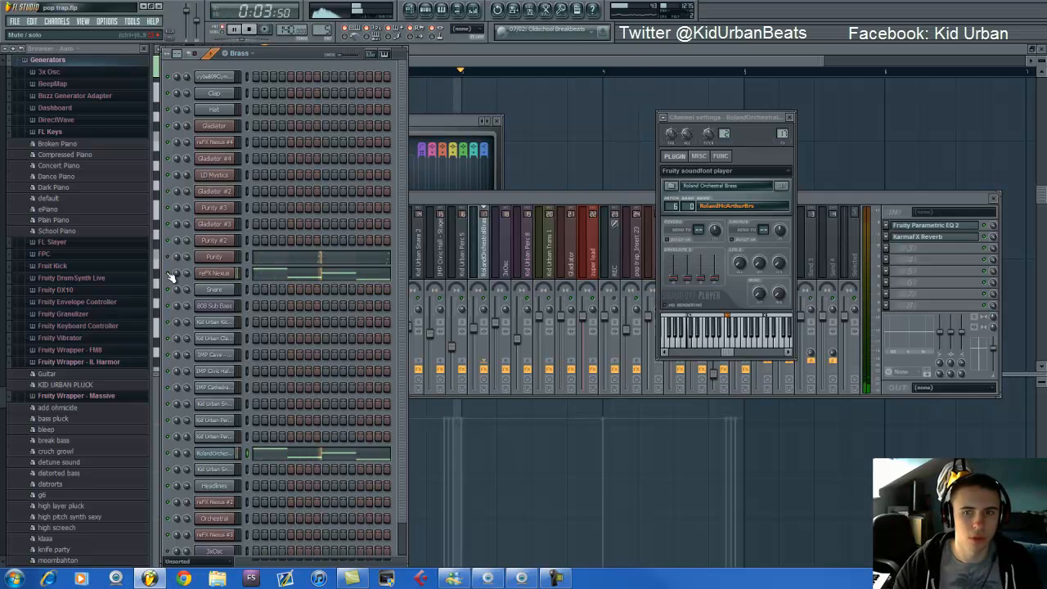
key("space")
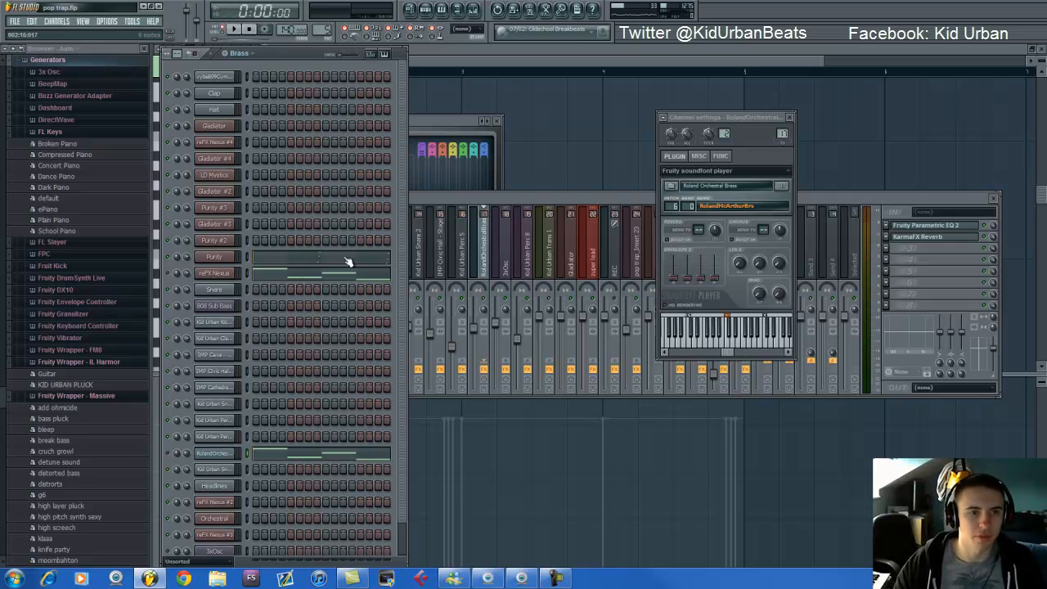
- View the Brass pattern's Purity notes in the piano roll, focusing on the three-note run just before bar 3
left_click(316, 263)
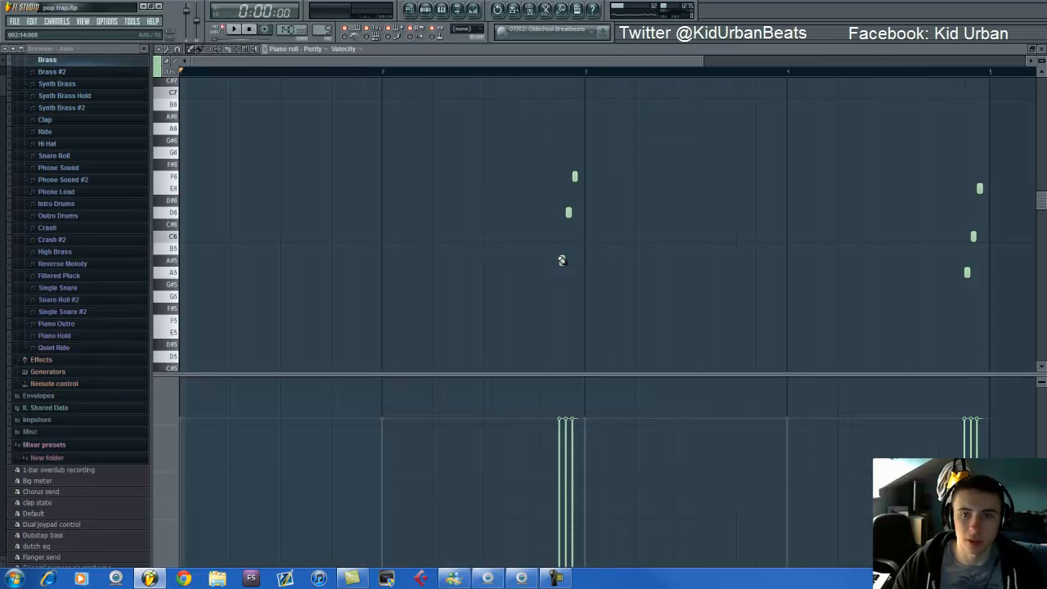
scroll(320, 262, "up", 2)
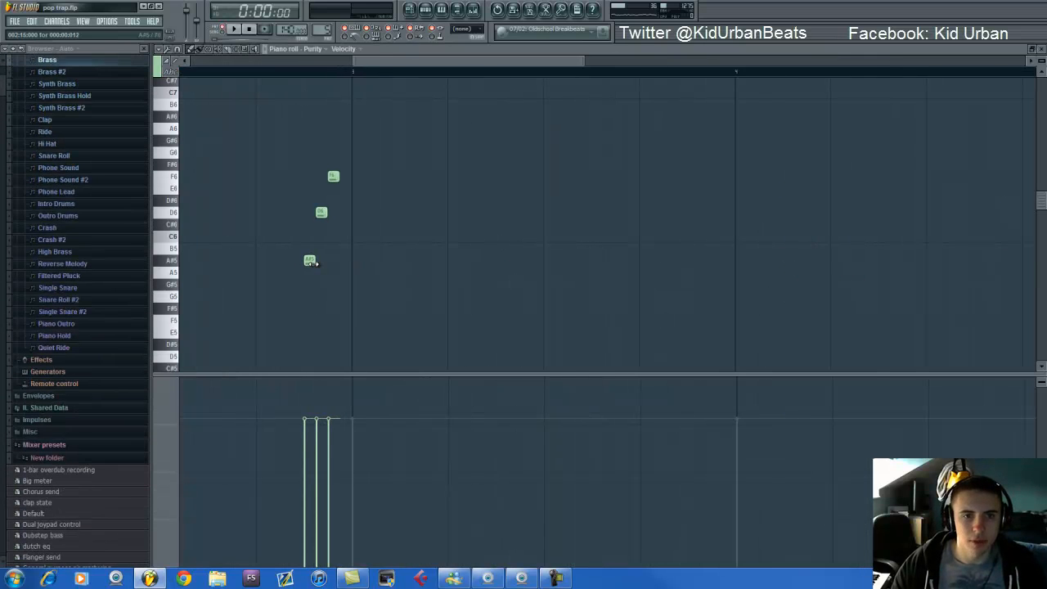
left_click(160, 264)
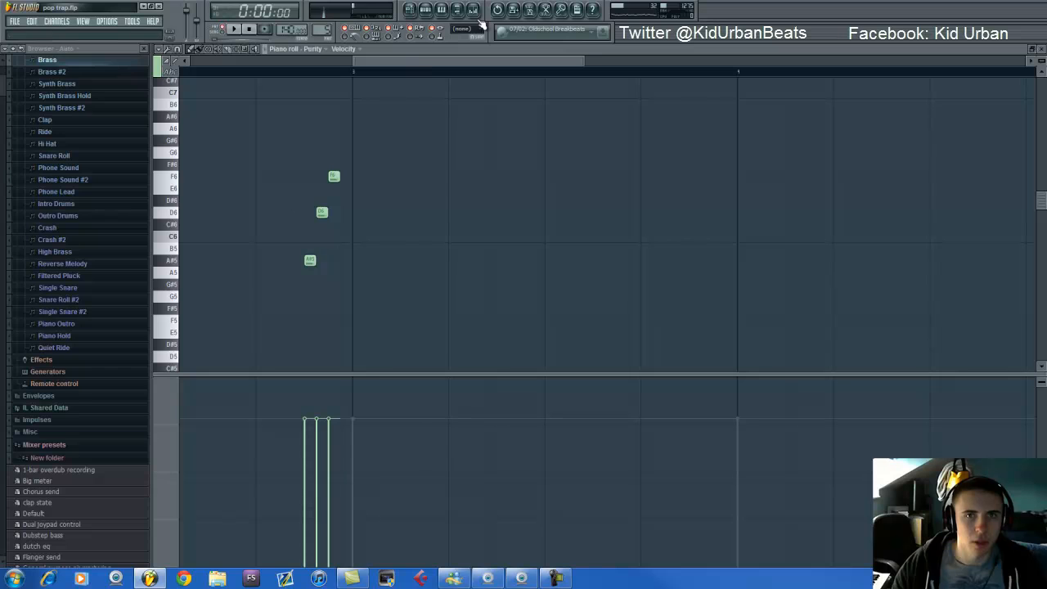
- Inspect the Purity mixer track's effects and the Purity plugin's Simple Sine lead preset, including its edit parameters
key("F9")
left_click(332, 262)
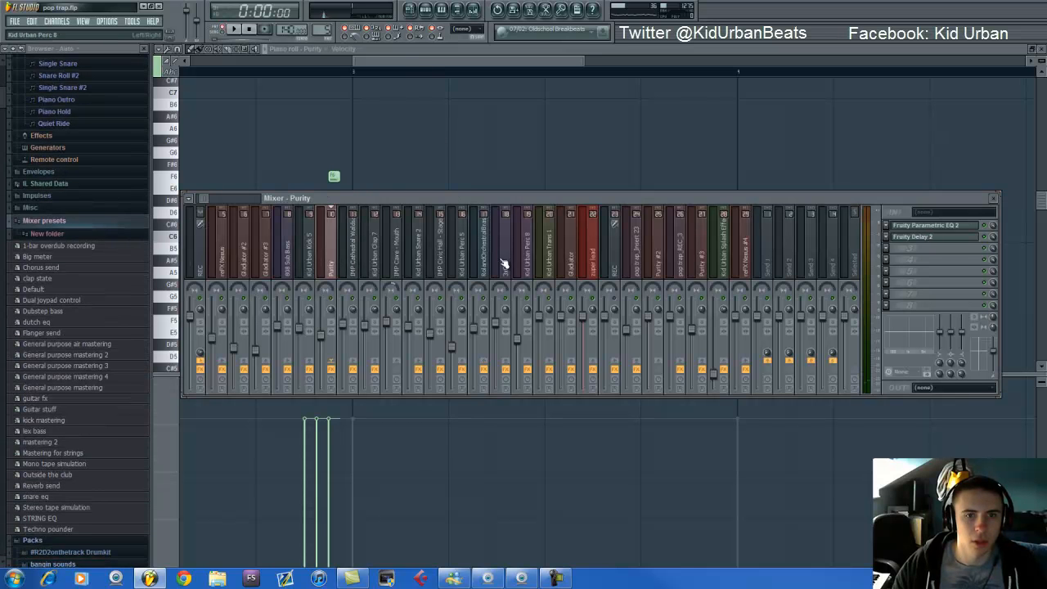
left_click(441, 9)
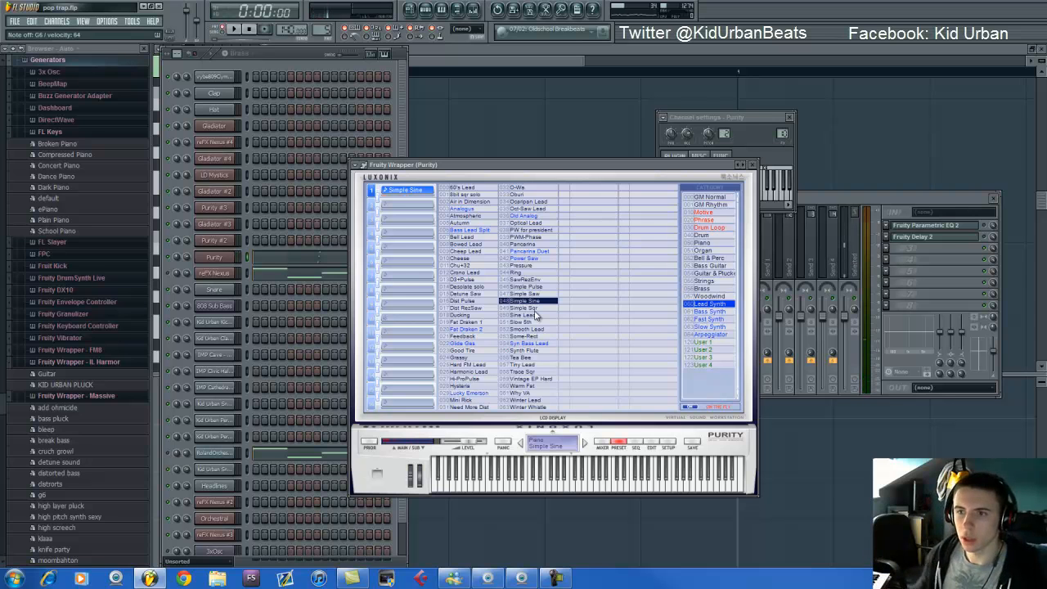
left_click(936, 200)
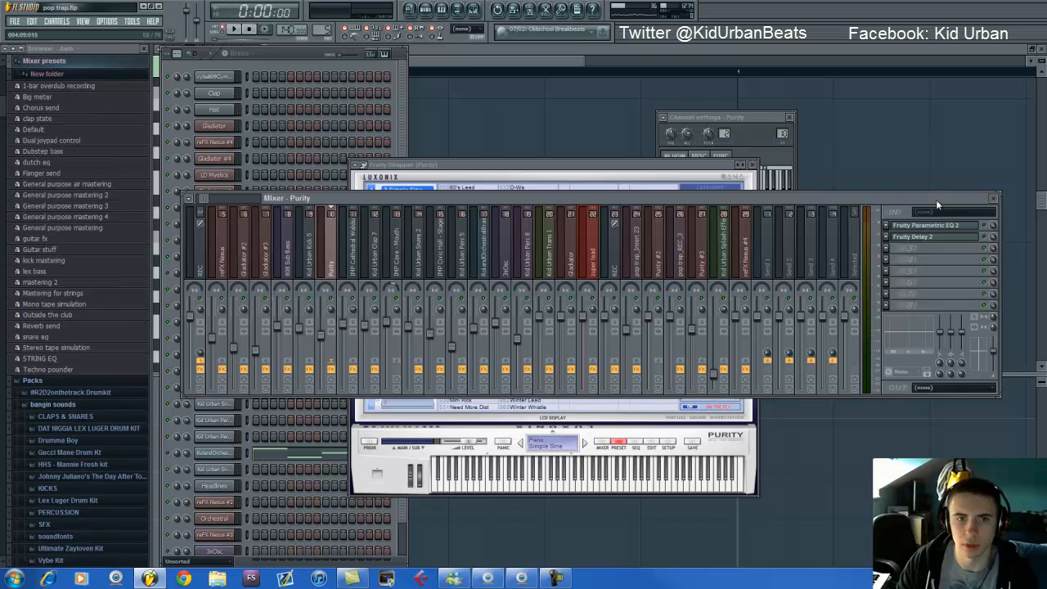
left_click(609, 174)
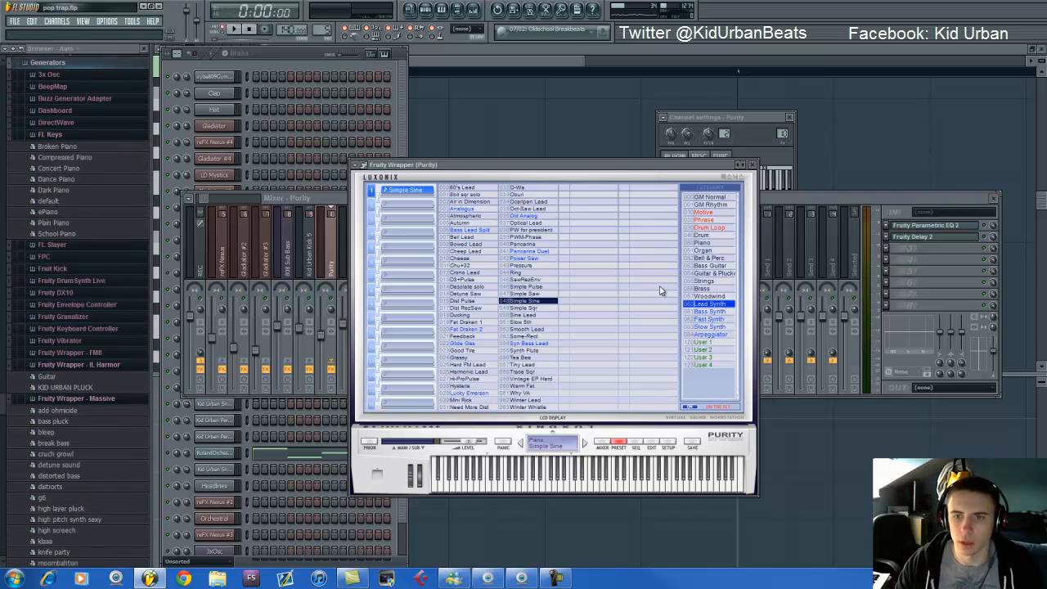
left_click(649, 443)
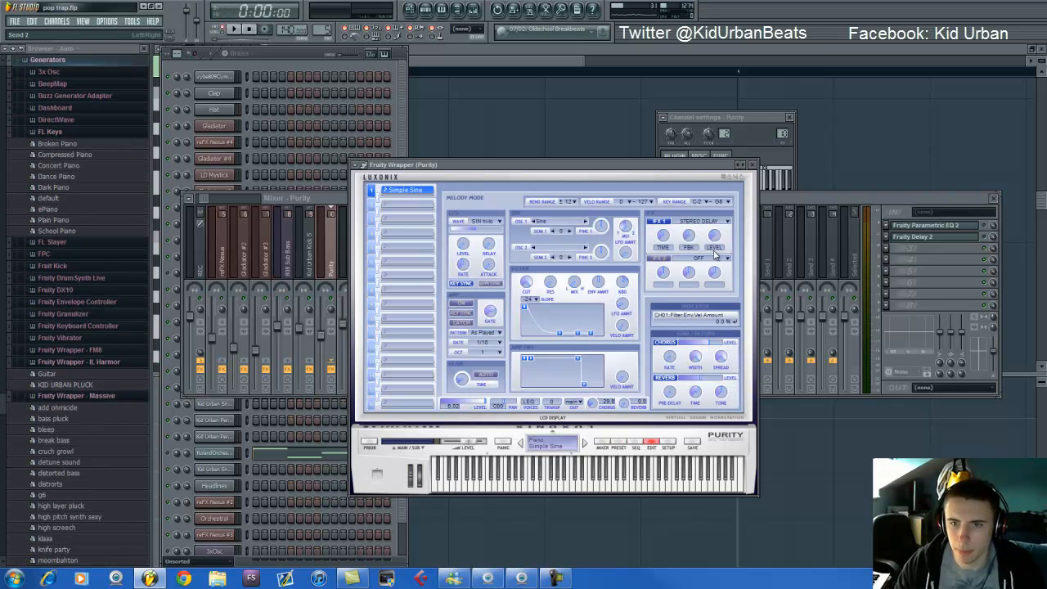
- Open Fruity Parametric EQ 2 on the Purity mixer track and move its band 1 cutoff slightly higher in frequency
left_click(830, 200)
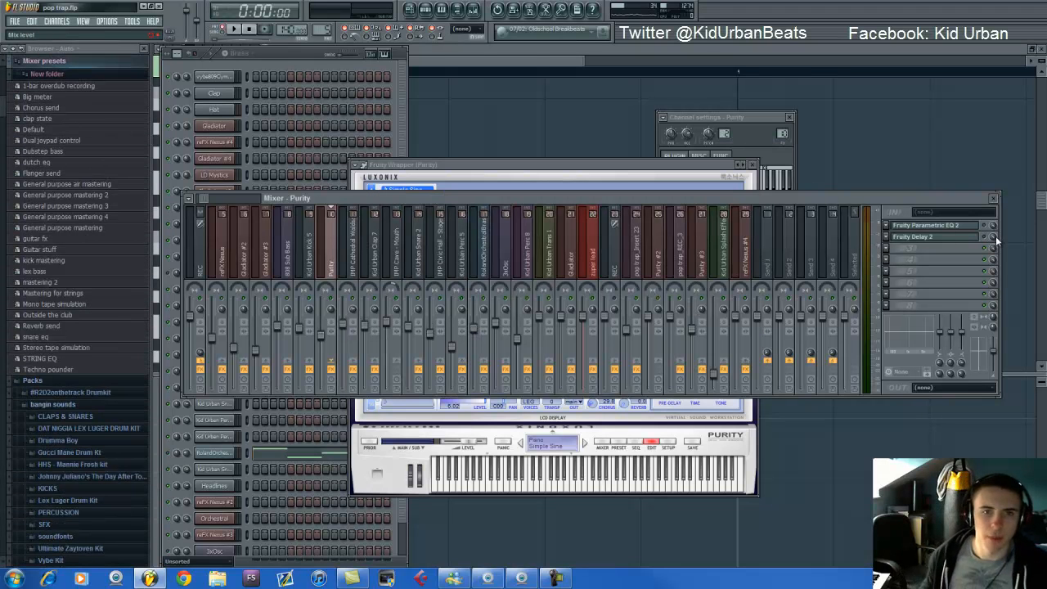
left_click(928, 227)
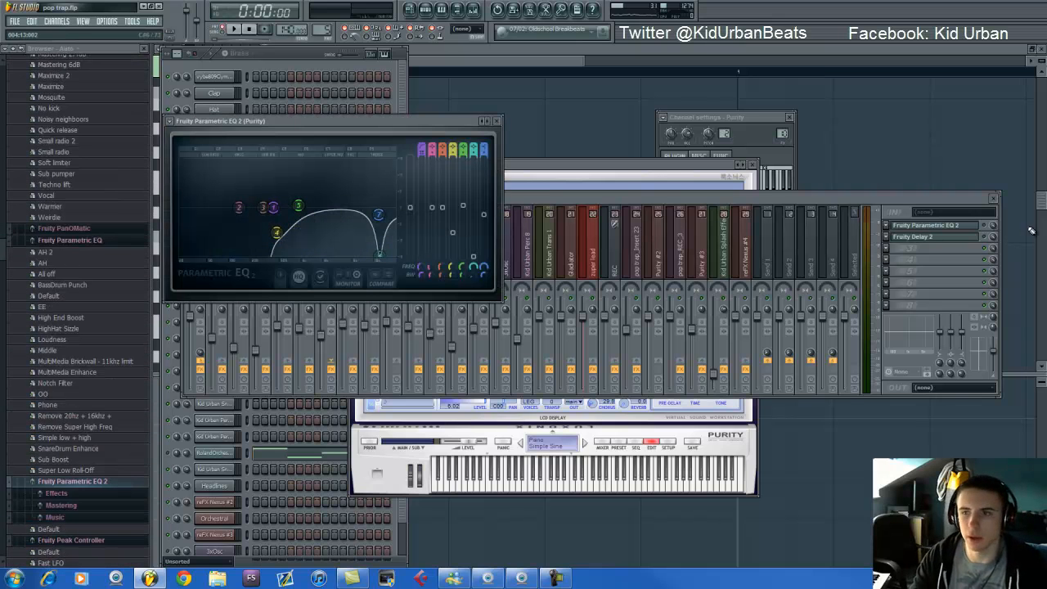
left_click(983, 228)
left_click(331, 120)
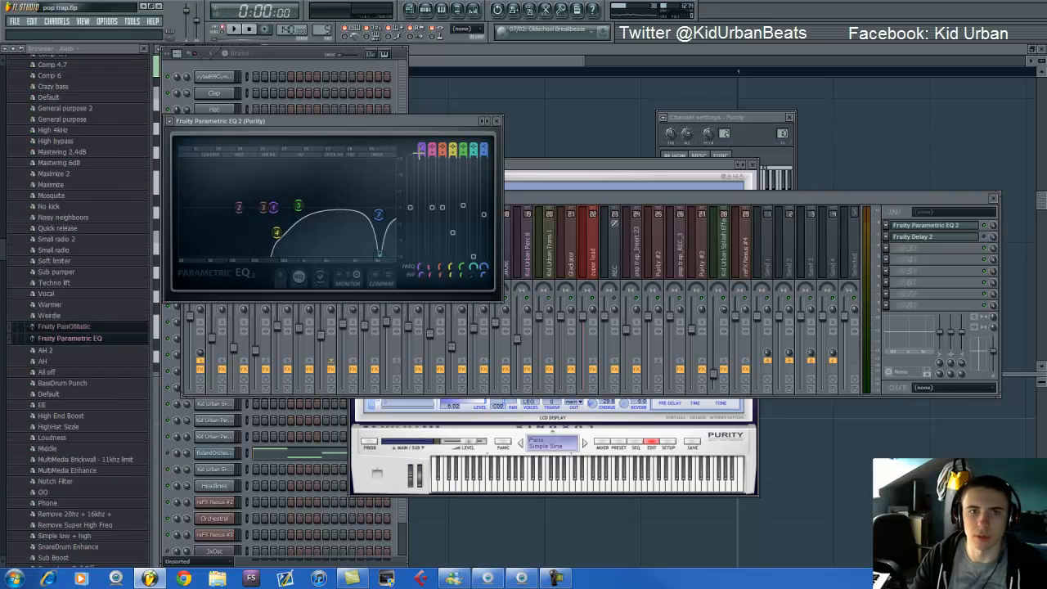
mouse_move(273, 207)
left_mouse_down()
mouse_move(264, 218)
mouse_move(286, 210)
mouse_move(277, 207)
left_mouse_up()
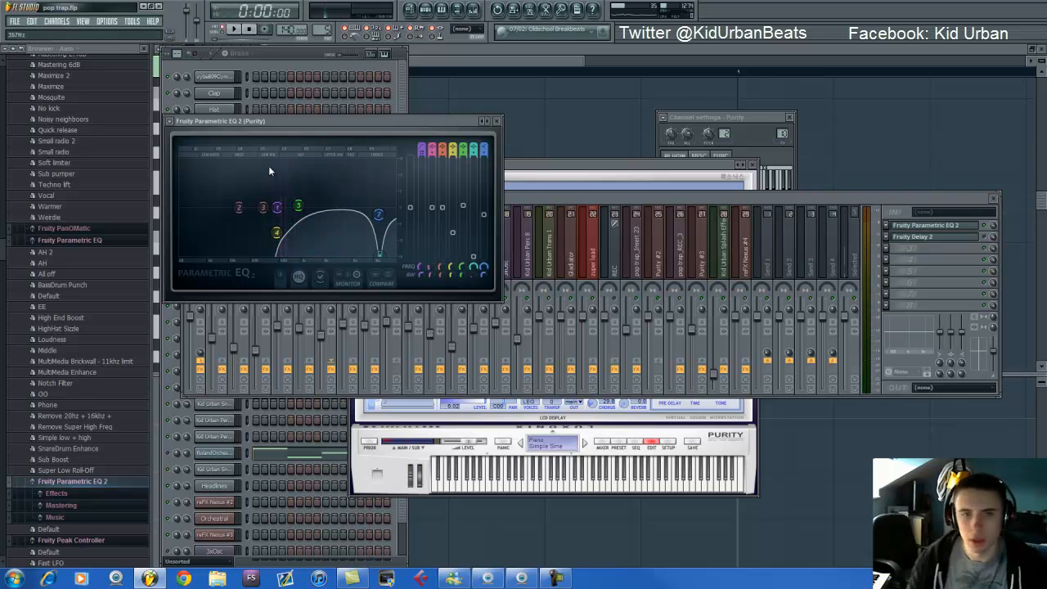
- Open Fruity Delay 2 on the Purity mixer track and set its delay time to 8 steps
left_click(989, 240)
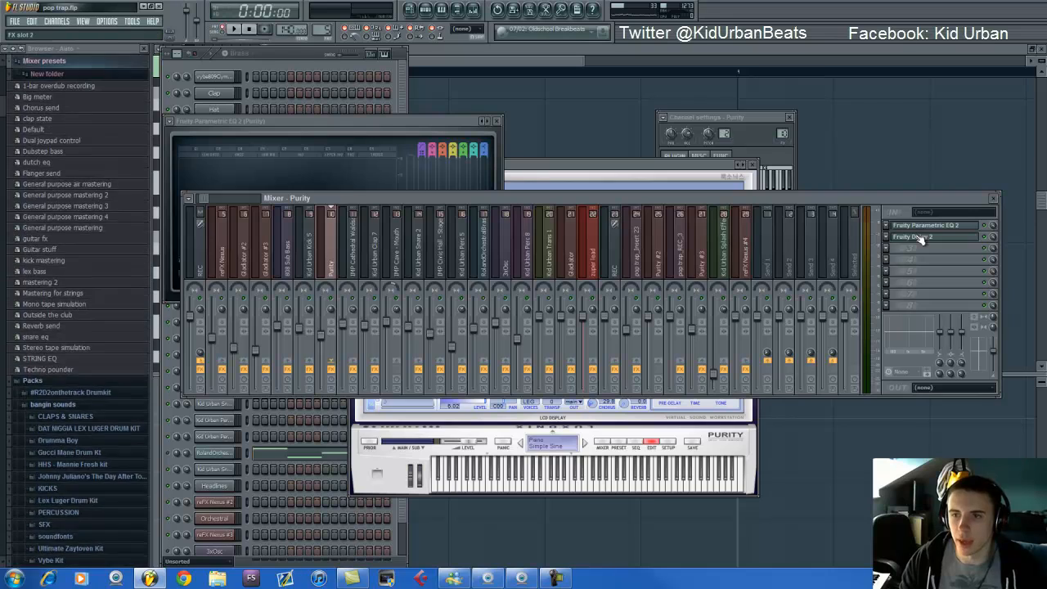
right_click(303, 171)
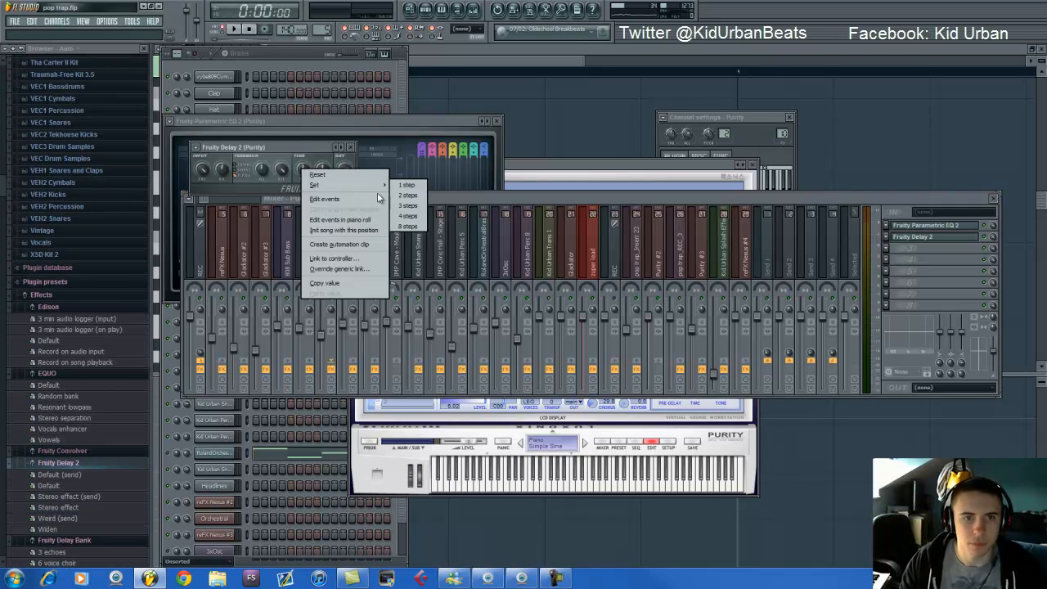
left_click(409, 226)
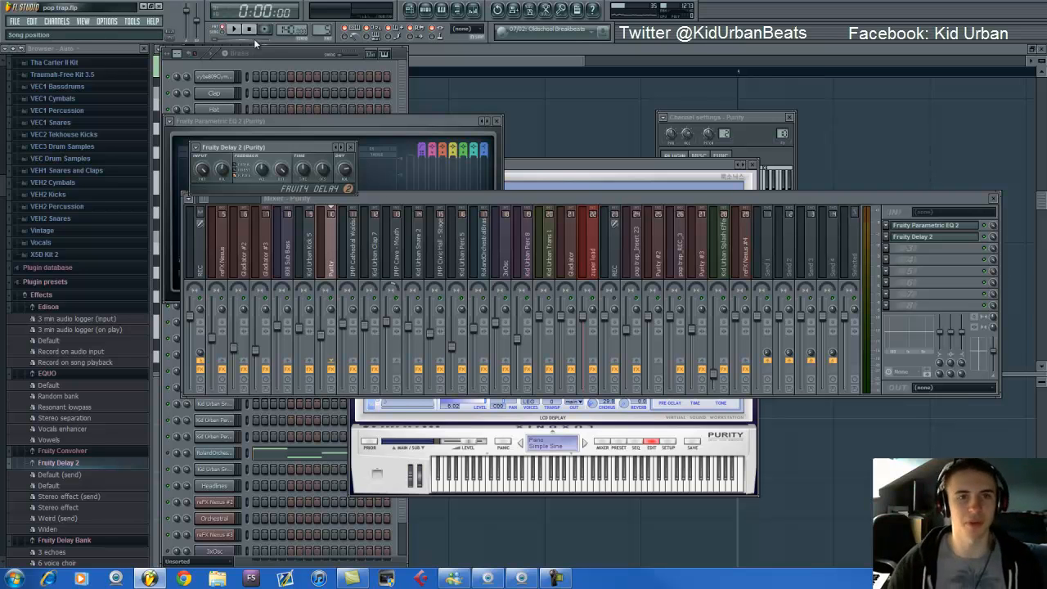
- Bring the channel list forward and play the Brass pattern, stopping it once the Purity run has been heard
left_click(304, 56)
key("space")
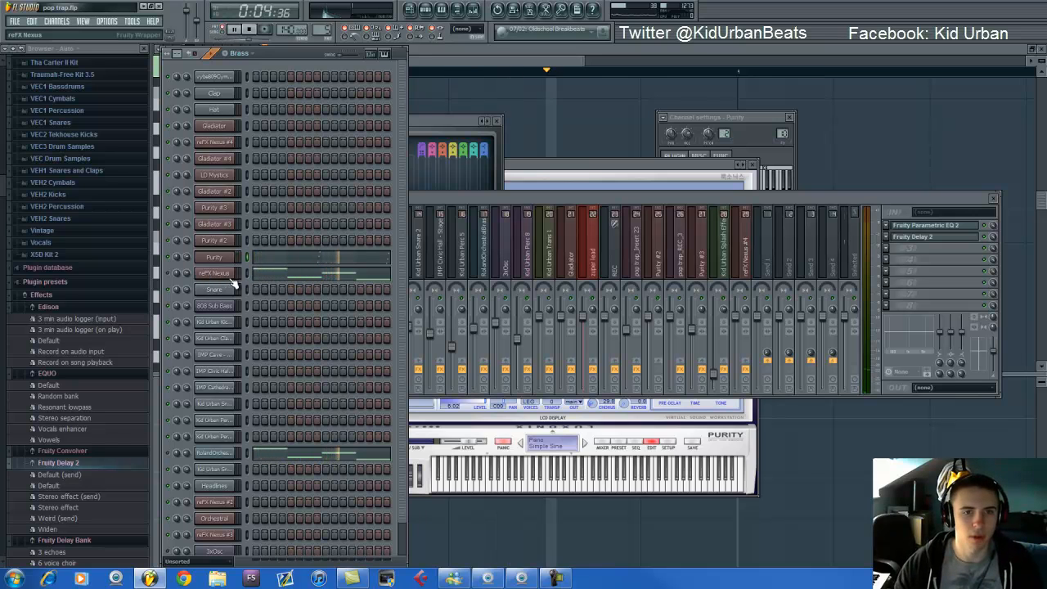
key("space")
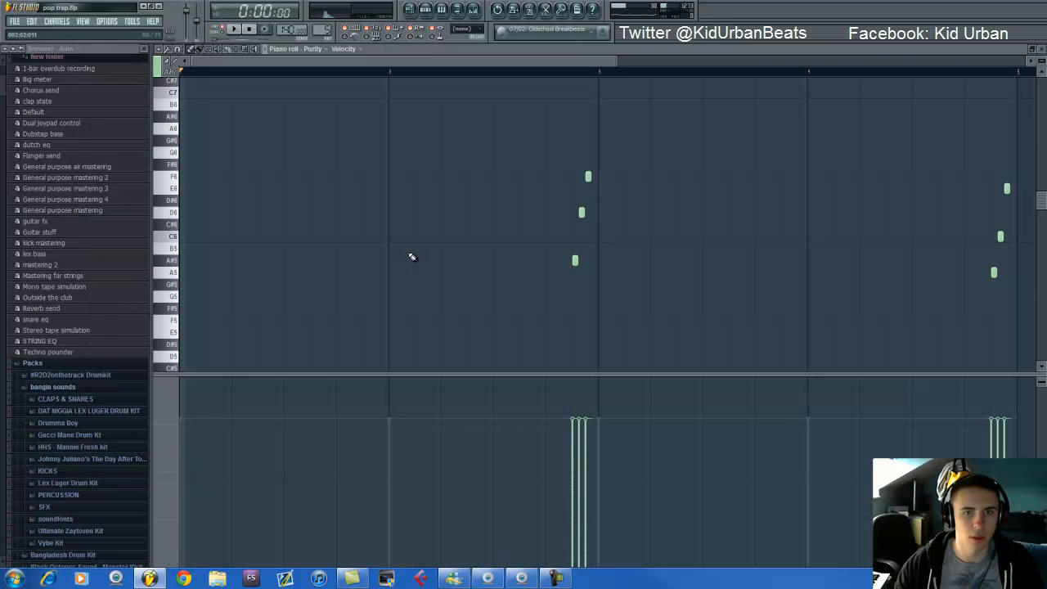
- Examine the Brass pattern's Purity notes before bar 3 in the piano roll, up close
left_click(368, 260)
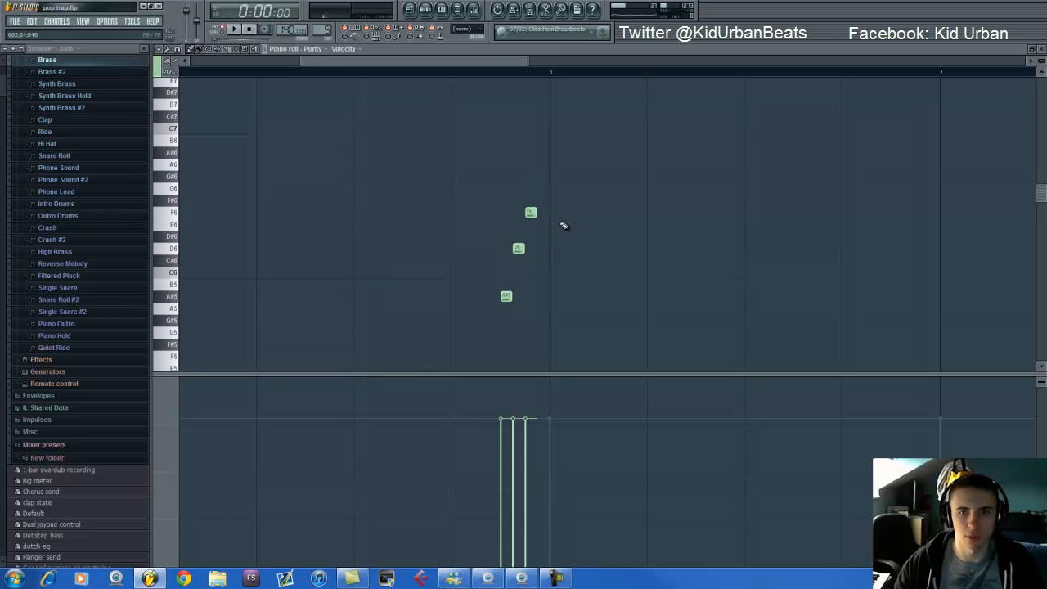
scroll(549, 224, "up", 1)
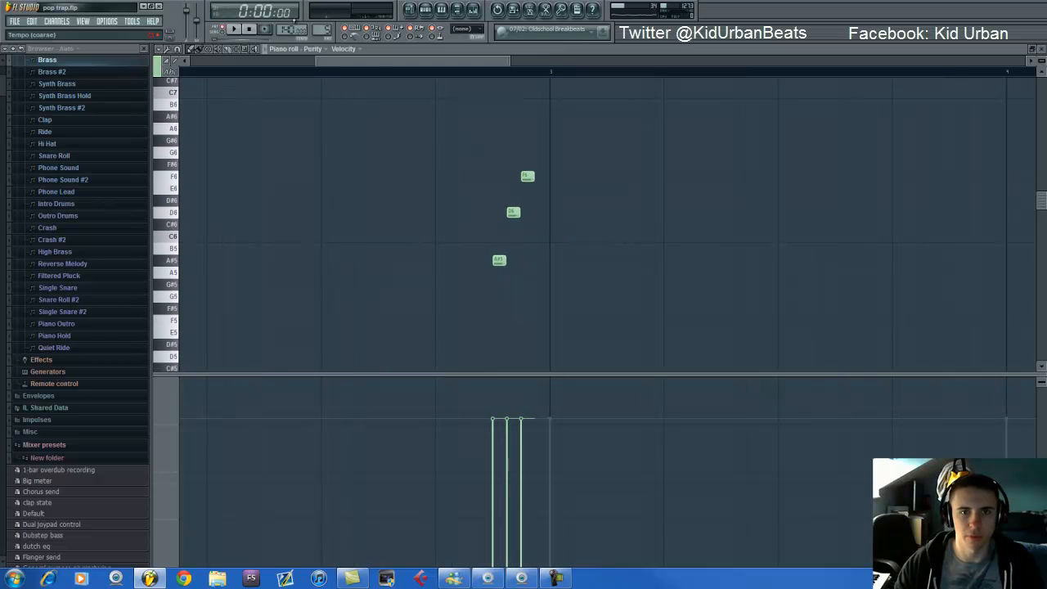
left_click_drag(328, 30, 325, 565)
scroll(548, 270, "up", 3)
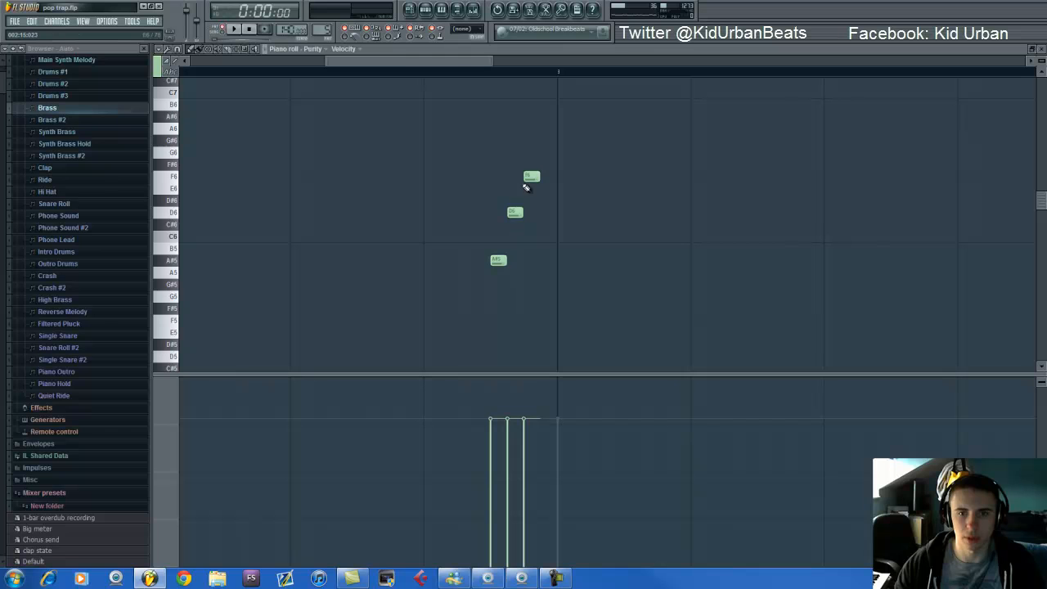
- Switch from the Brass pattern to Drums #2 in the channel list, play it with the mixer shown, and stop playback
left_click(426, 11)
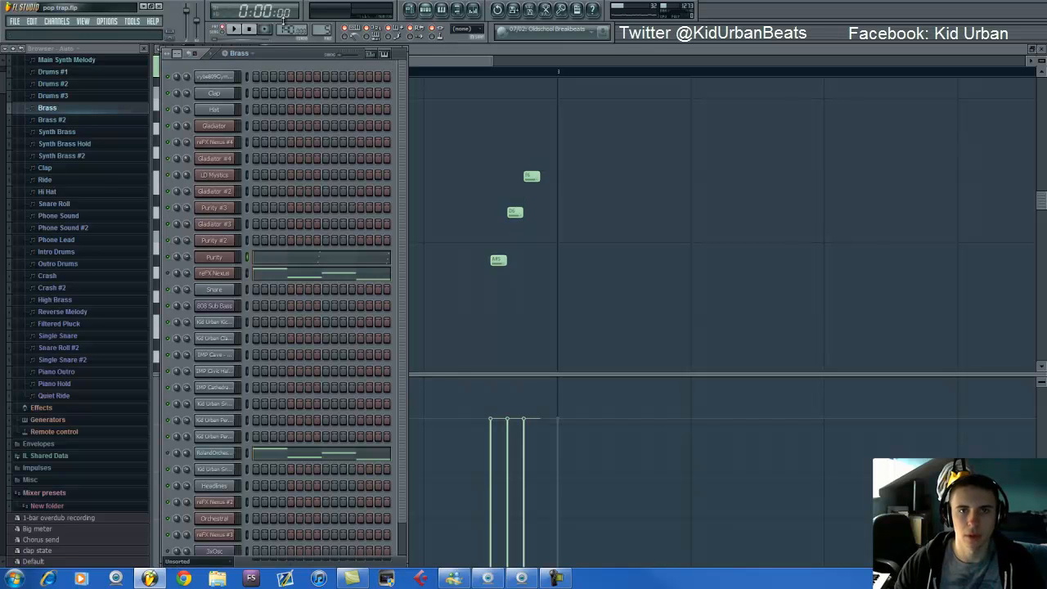
mouse_move(325, 28)
left_mouse_down()
mouse_move(325, 41)
mouse_move(323, 27)
left_mouse_up()
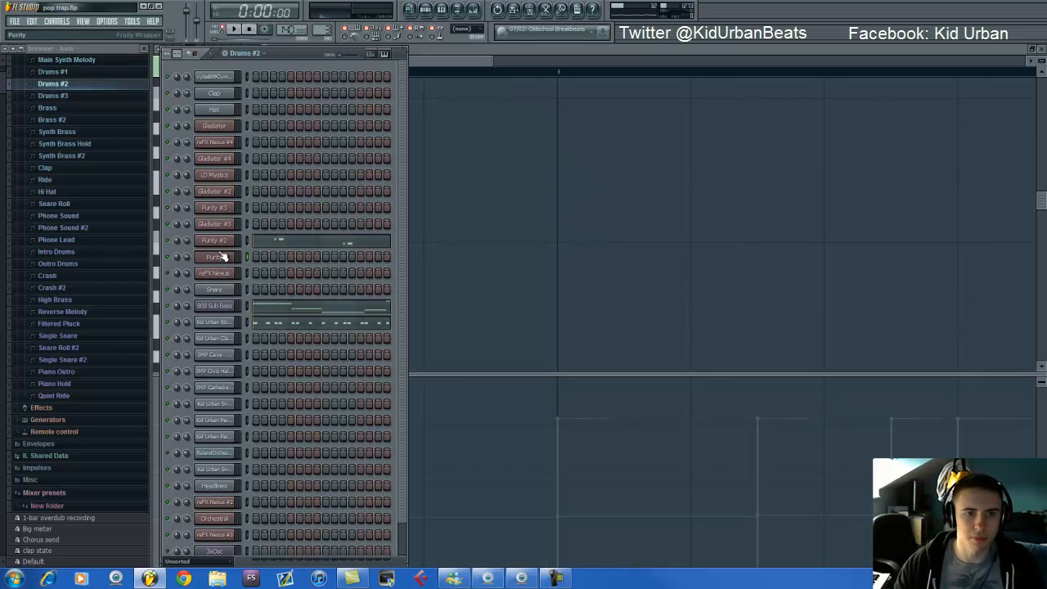
key("space")
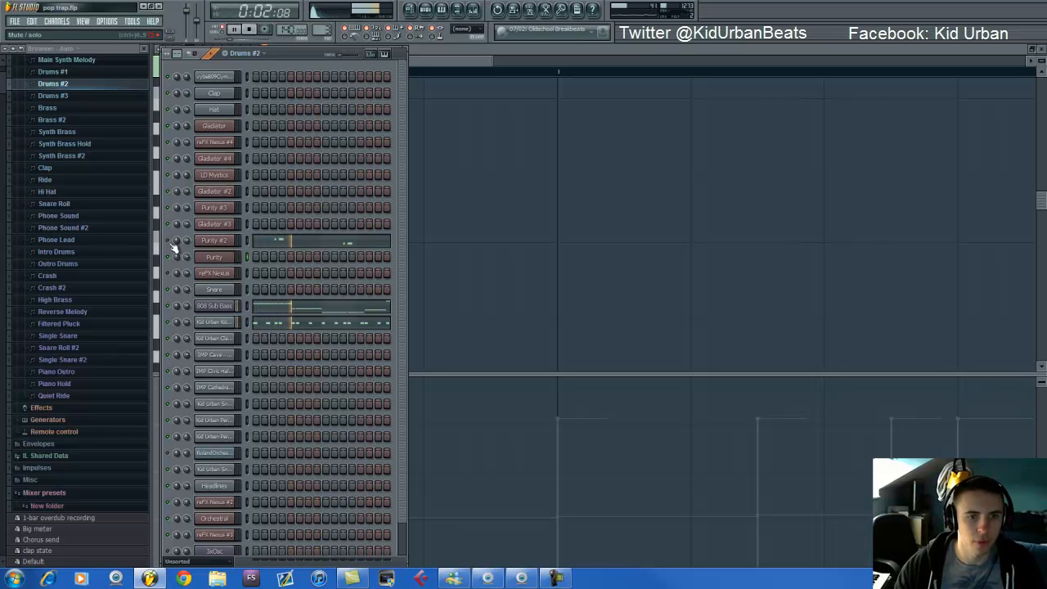
key("F9")
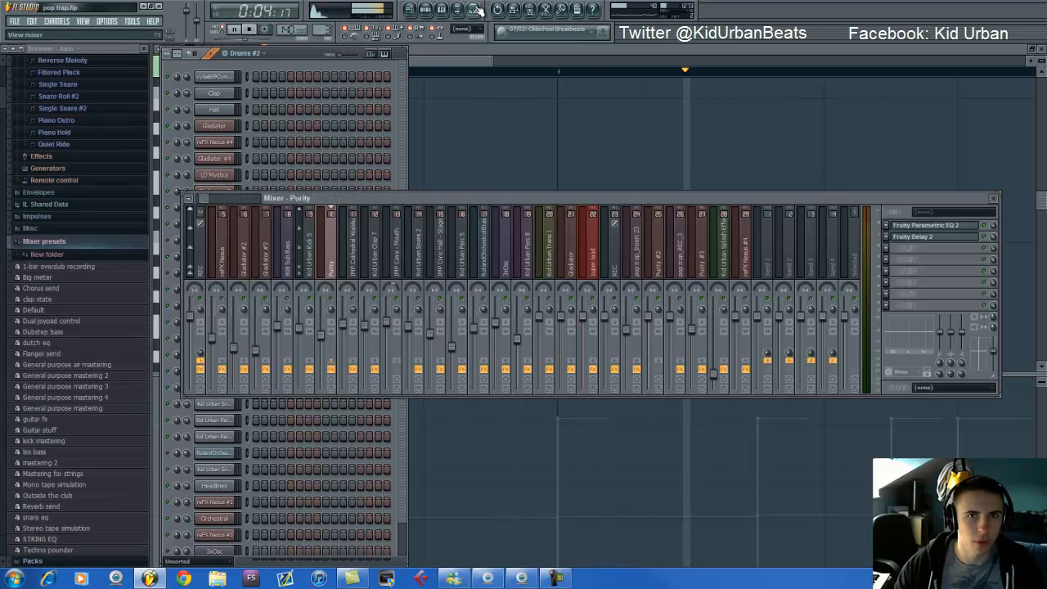
key("space")
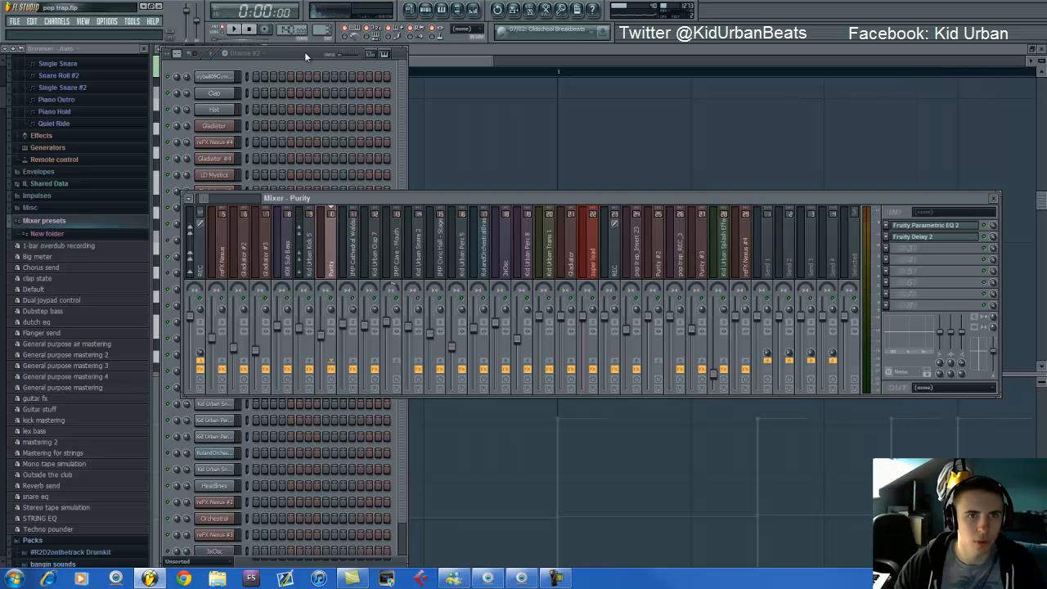
- Switch to the Drums #1 pattern in the channel list, play it through, and stop playback
left_click(305, 52)
mouse_move(321, 30)
left_mouse_down()
mouse_move(322, 19)
mouse_move(320, 32)
left_mouse_up()
key("space")
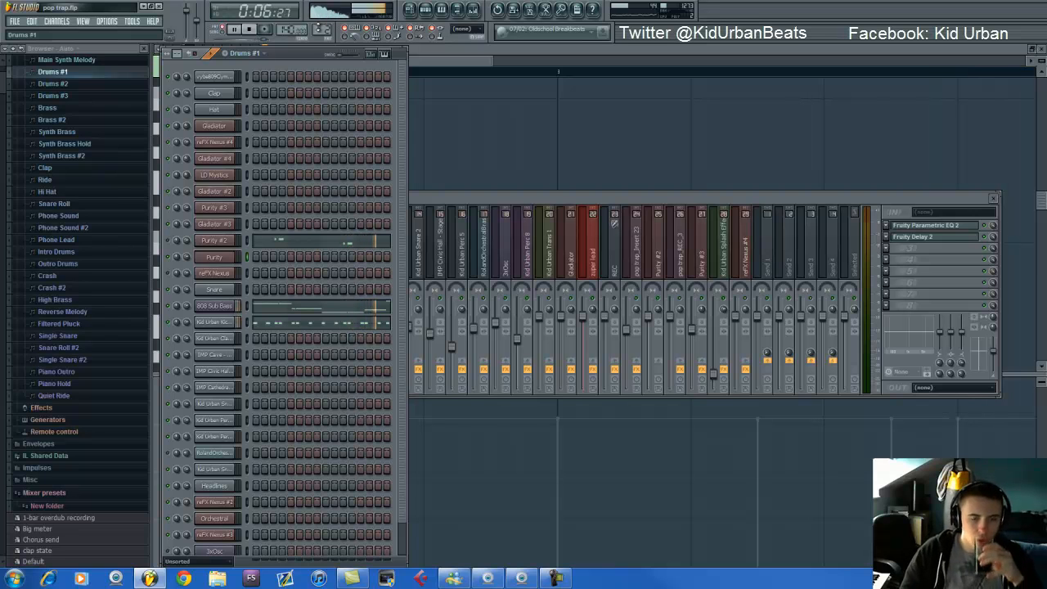
left_click(252, 30)
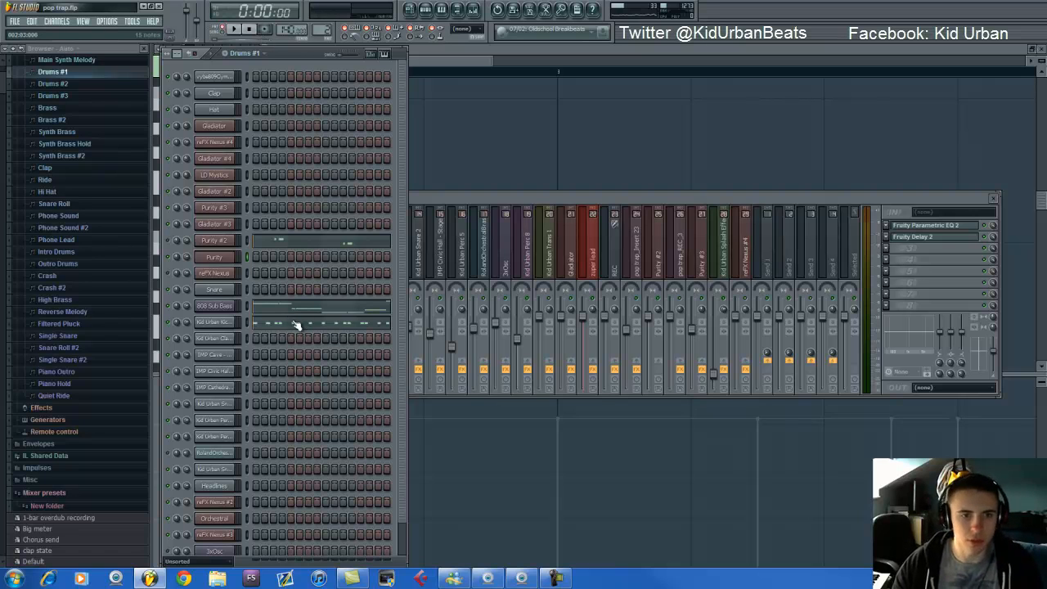
- Compare the Drums #1 channels with the mixer and open the channel settings of Kid Urban Kick 5
left_click(427, 201)
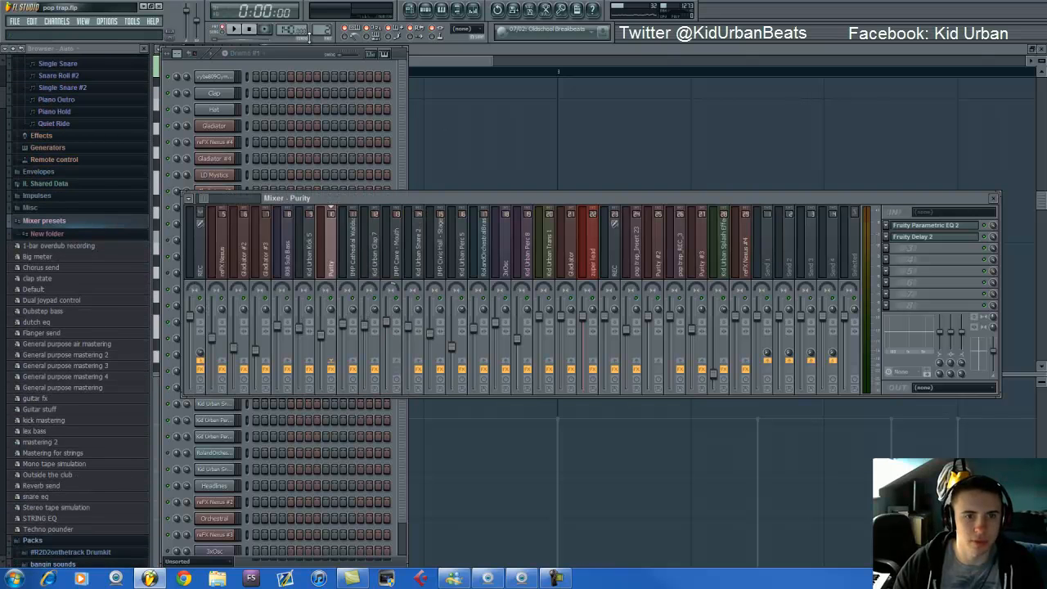
left_click(285, 54)
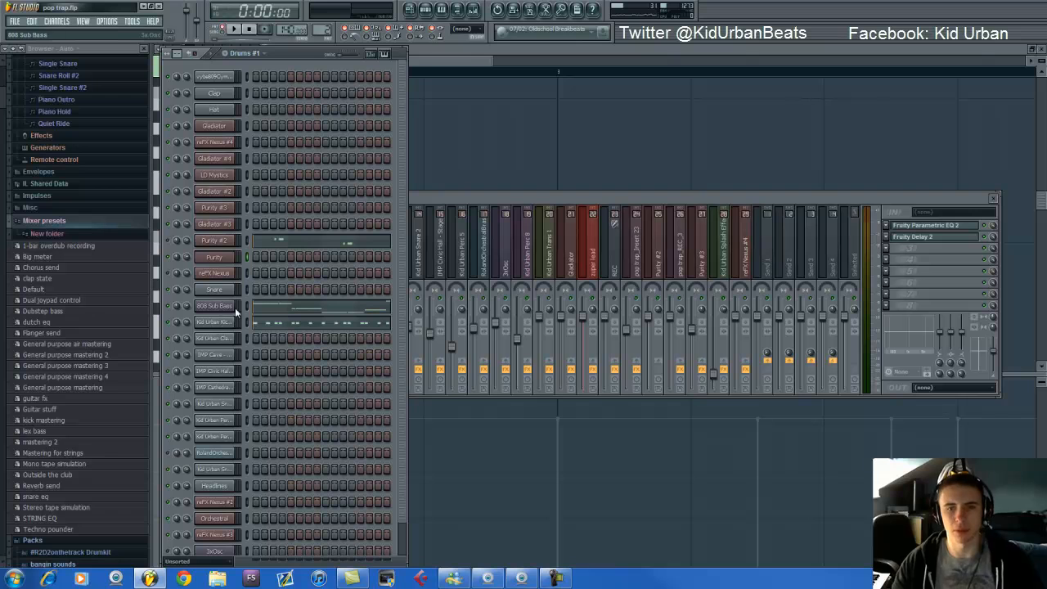
left_click(439, 197)
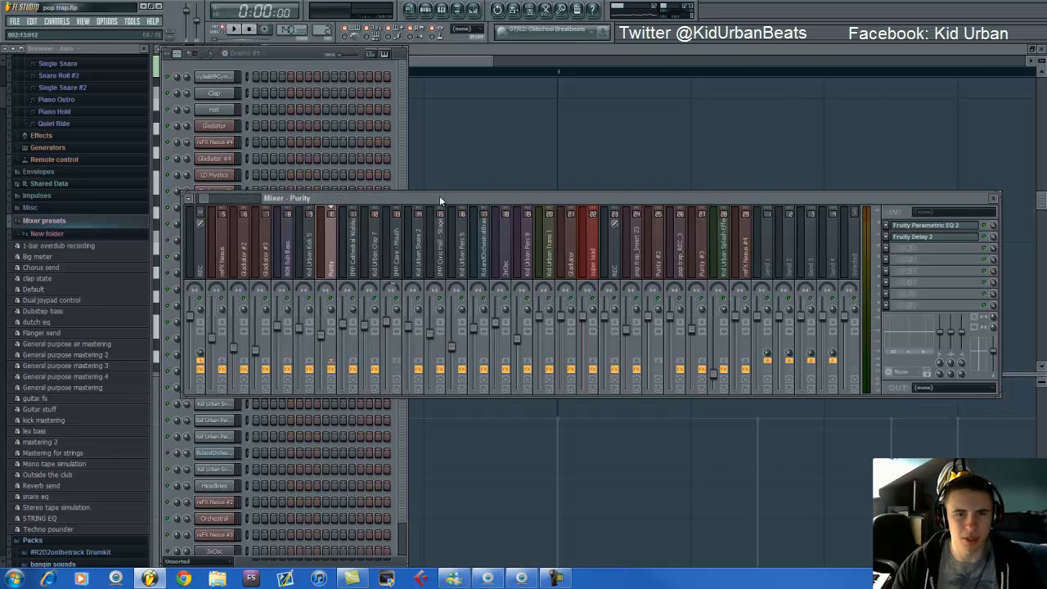
left_click(308, 52)
left_click(231, 323)
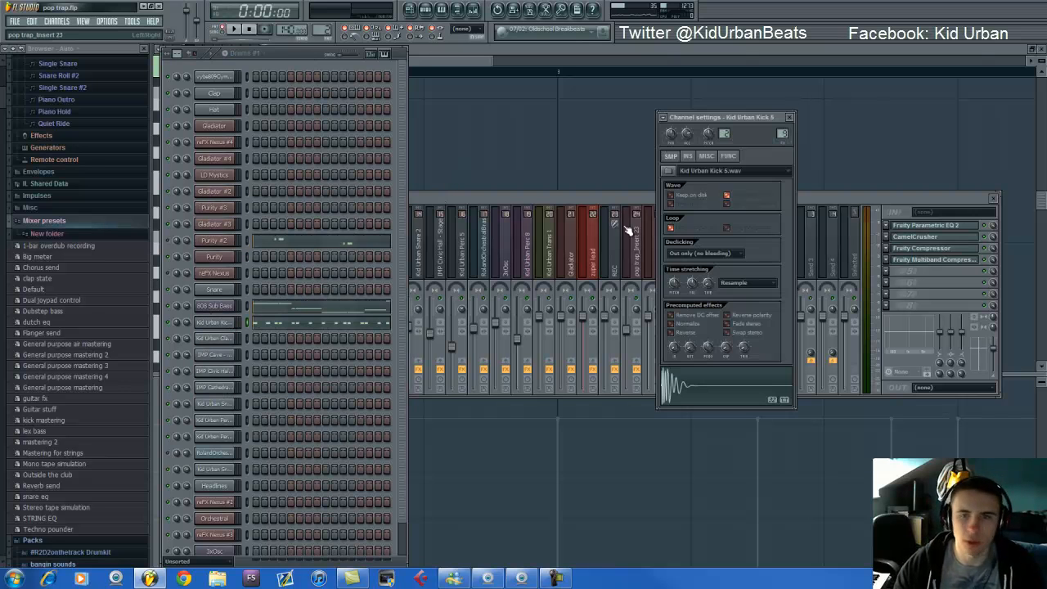
- Play Drums #1 while viewing the Kid Urban Kick 5 mixer track, and stop playback
key("space")
left_click(446, 197)
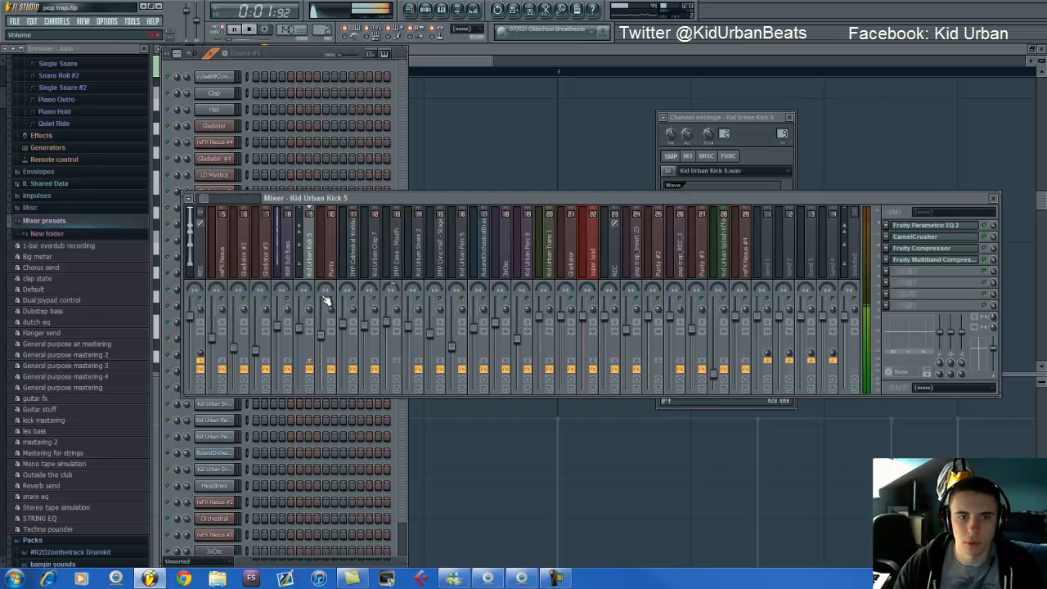
key("space")
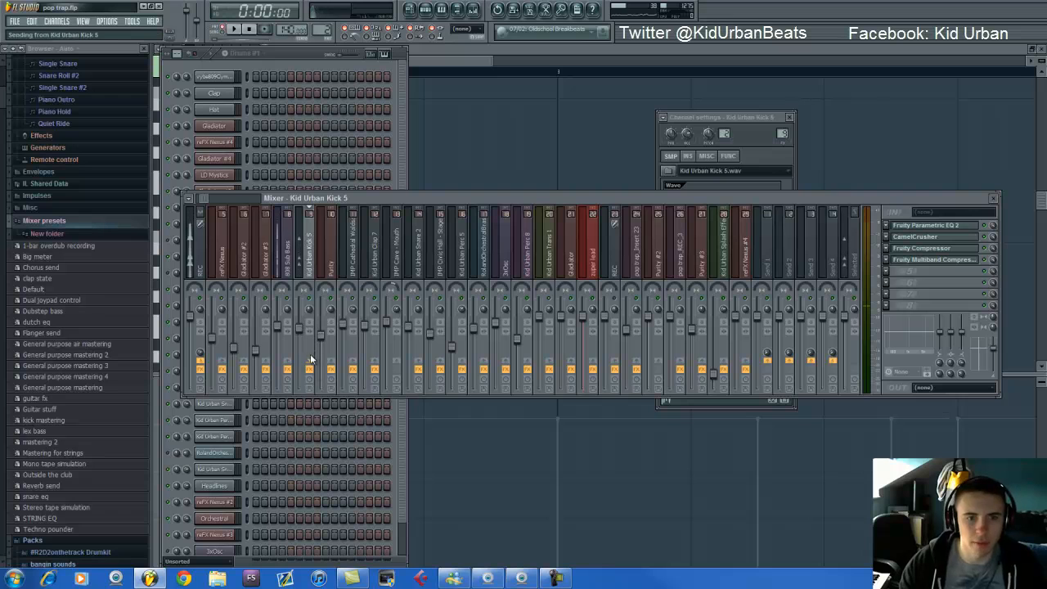
- Play Drums #1 while bypassing and re-enabling the effects on the 808 Sub Bass and Kid Urban Kick 5 mixer tracks
key("space")
left_click(286, 370)
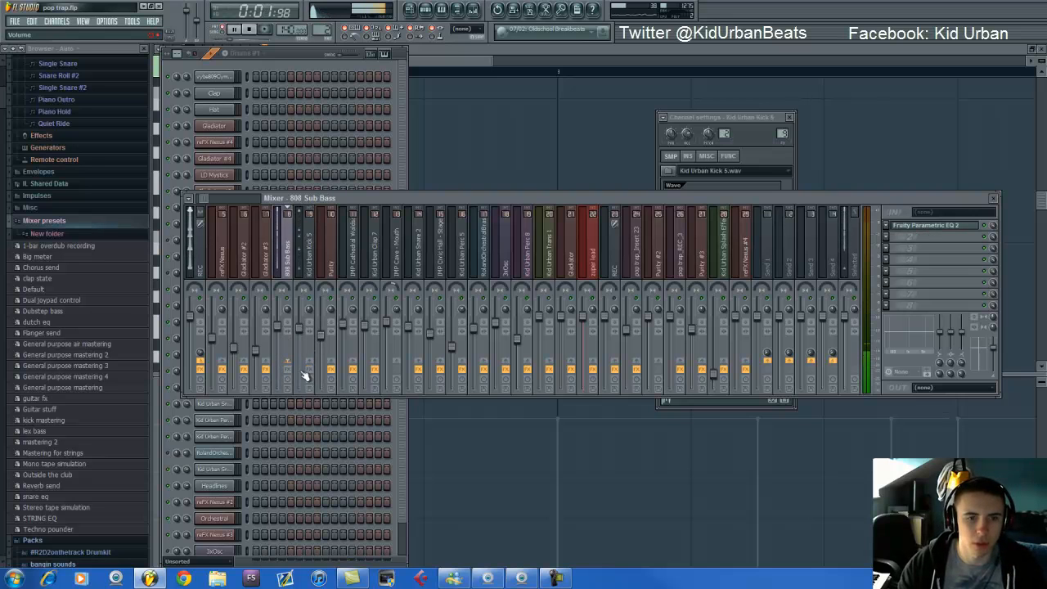
left_click(310, 369)
left_click(288, 369)
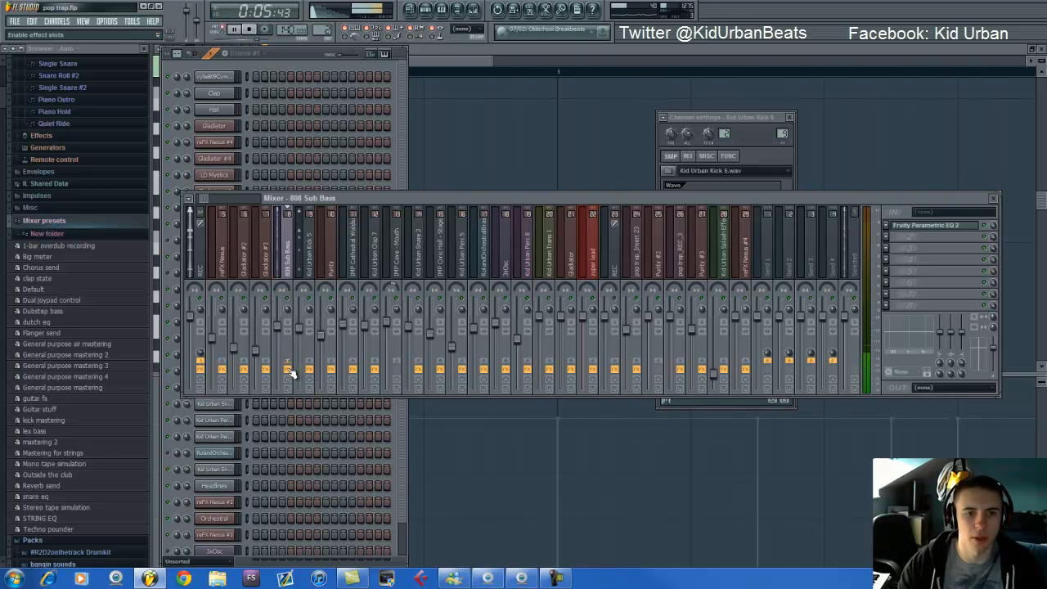
- Show the Kid Urban Kick 5 mixer track's effect chain, stop playback, and replay Drums #1 with the channel list in front
left_click(316, 236)
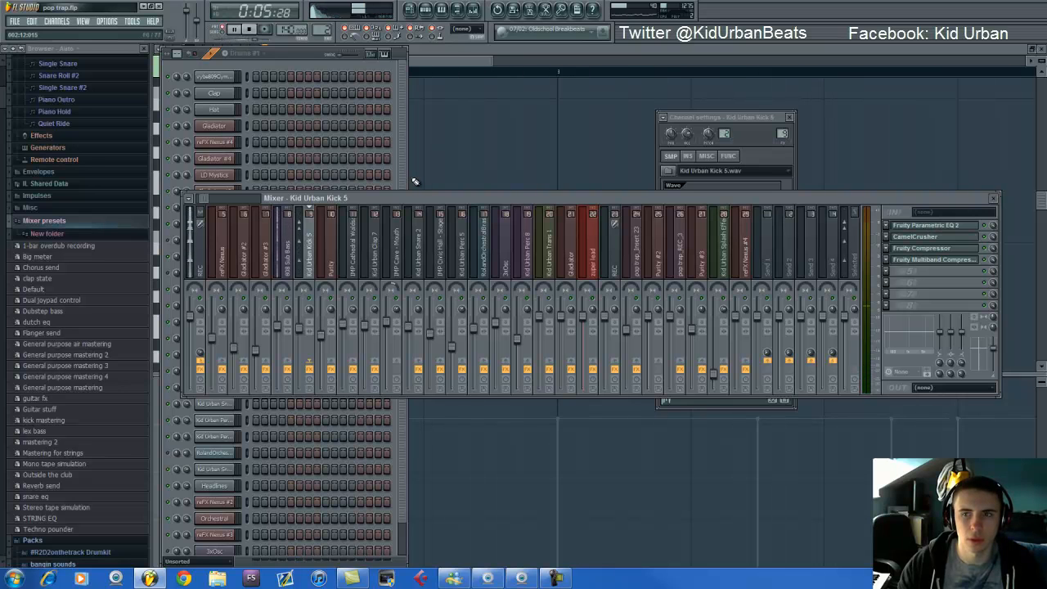
key("space")
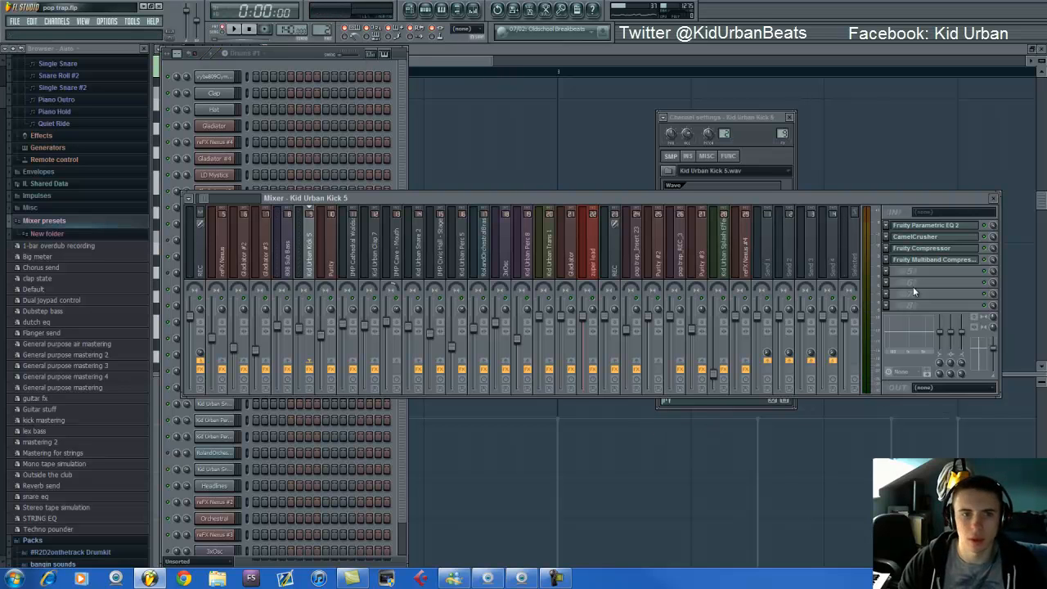
left_click(275, 55)
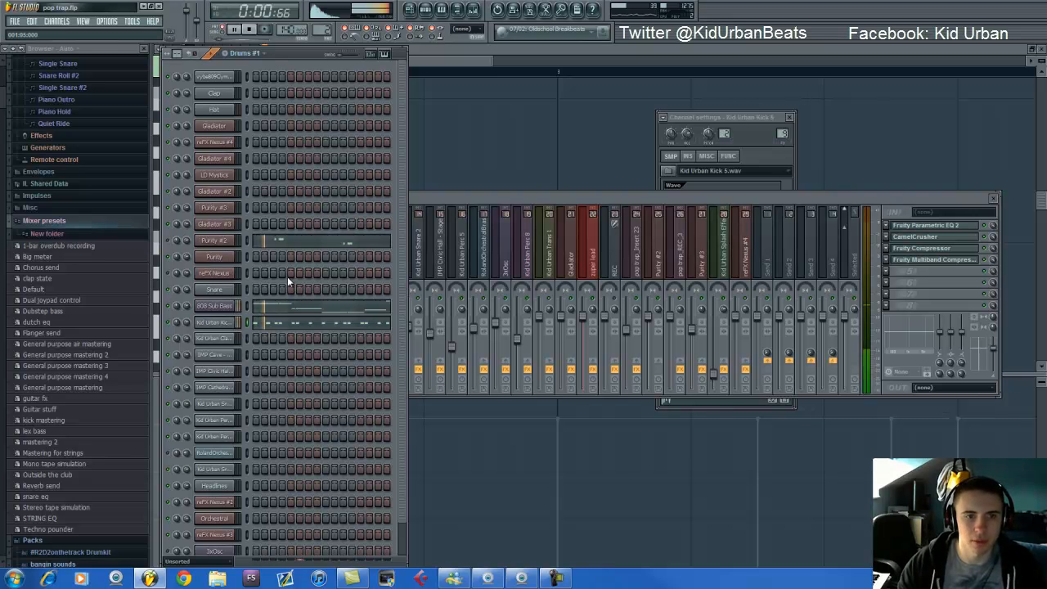
- Open the 808 Sub Bass notes of Drums #1, look through the Main Synth Melody and Brass patterns, and return to Drums #1
left_click(298, 307)
scroll(334, 292, "down", 4, "ctrl")
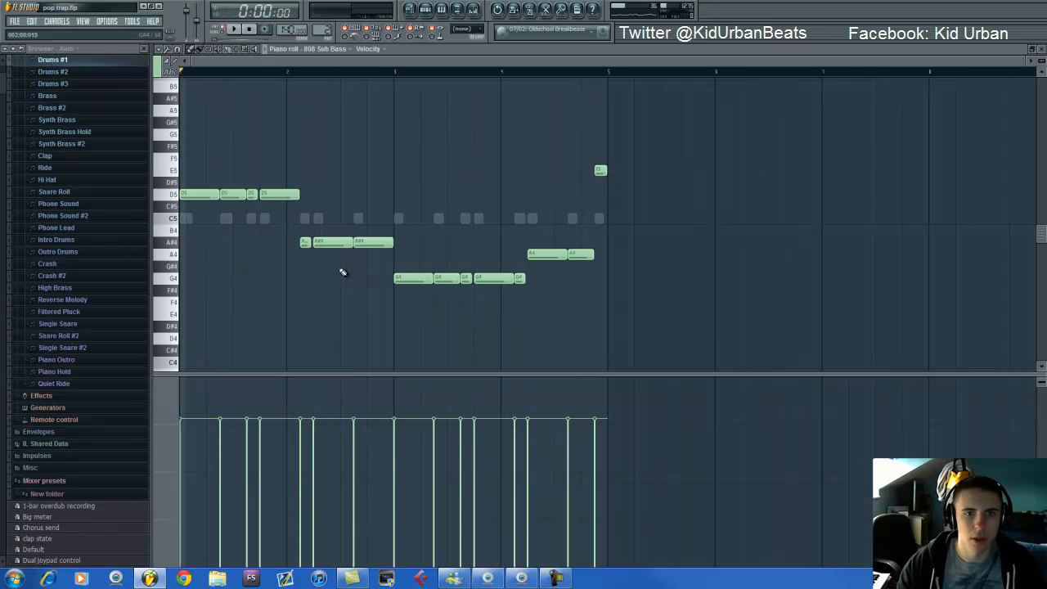
scroll(327, 31, "down", 1)
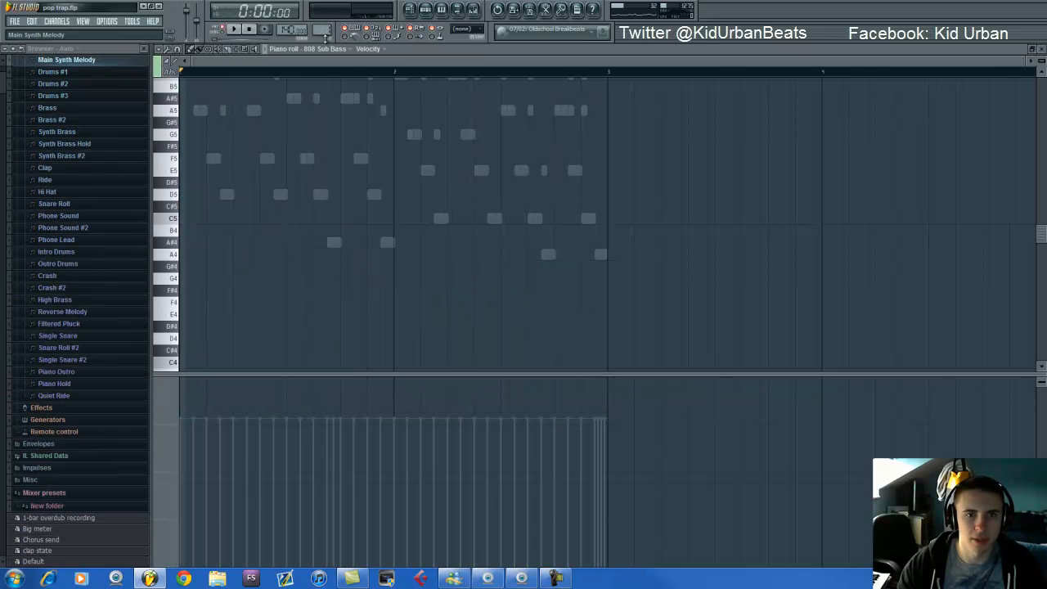
scroll(325, 40, "down", 4)
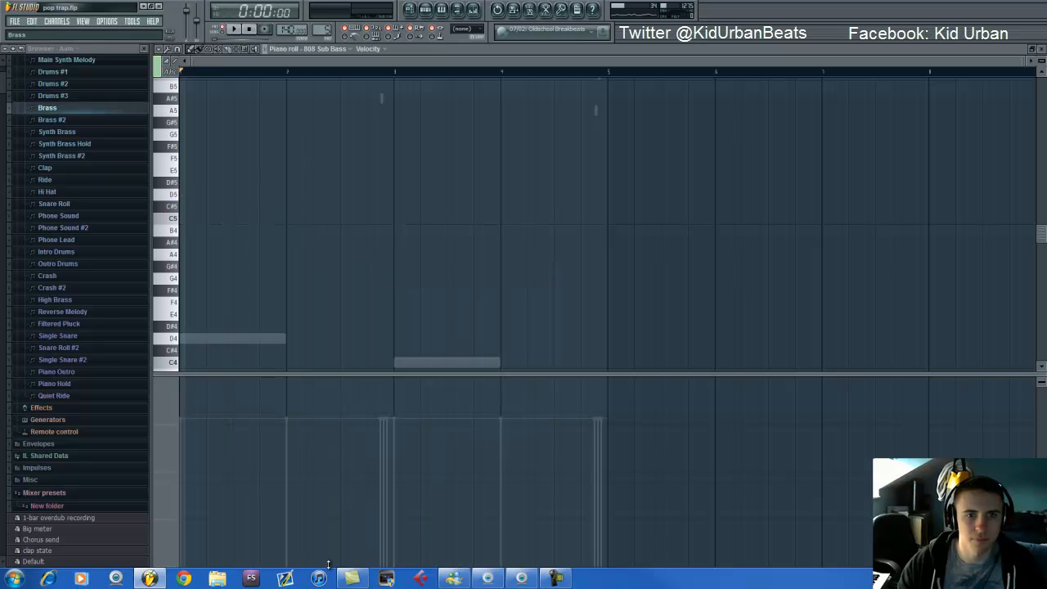
scroll(329, 23, "up", 2)
scroll(328, 23, "up", 1)
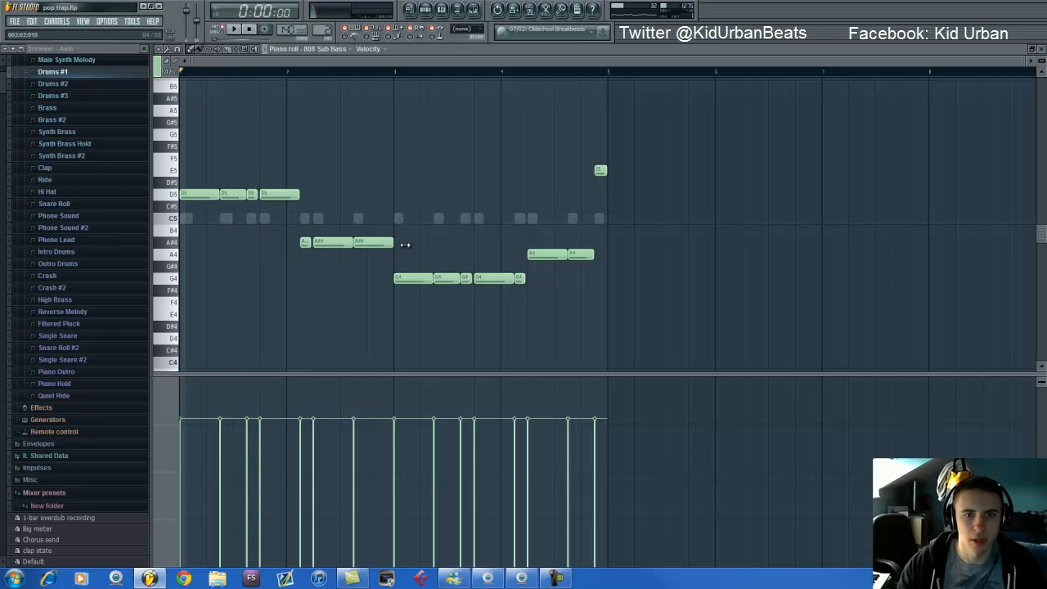
- Examine the 808 Sub Bass notes of Drums #1 across all four bars and audition the A4 key
scroll(442, 272, "up", 3)
scroll(366, 225, "down", 2)
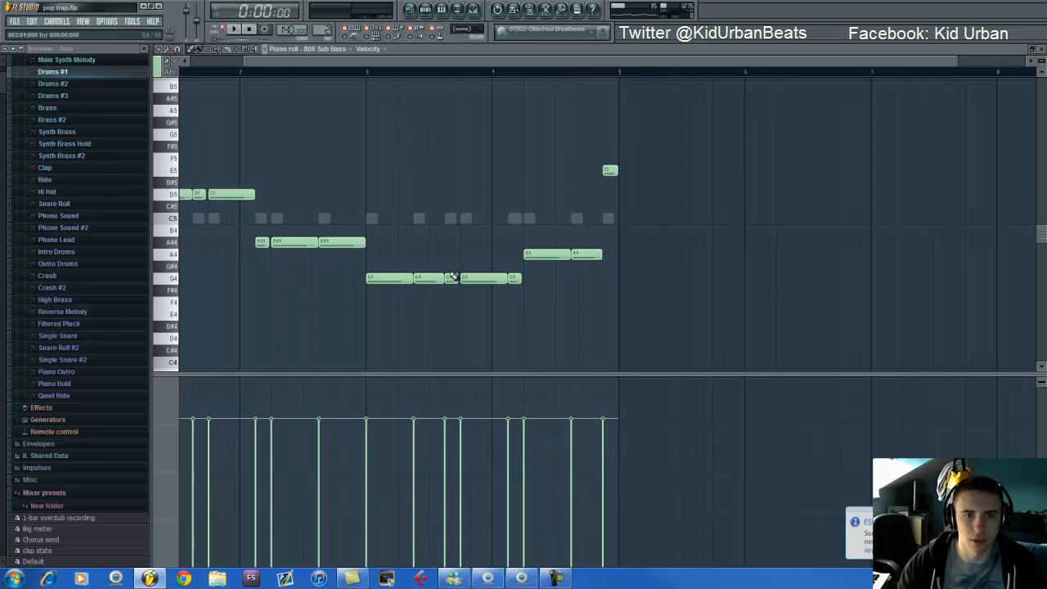
scroll(322, 262, "down", 1)
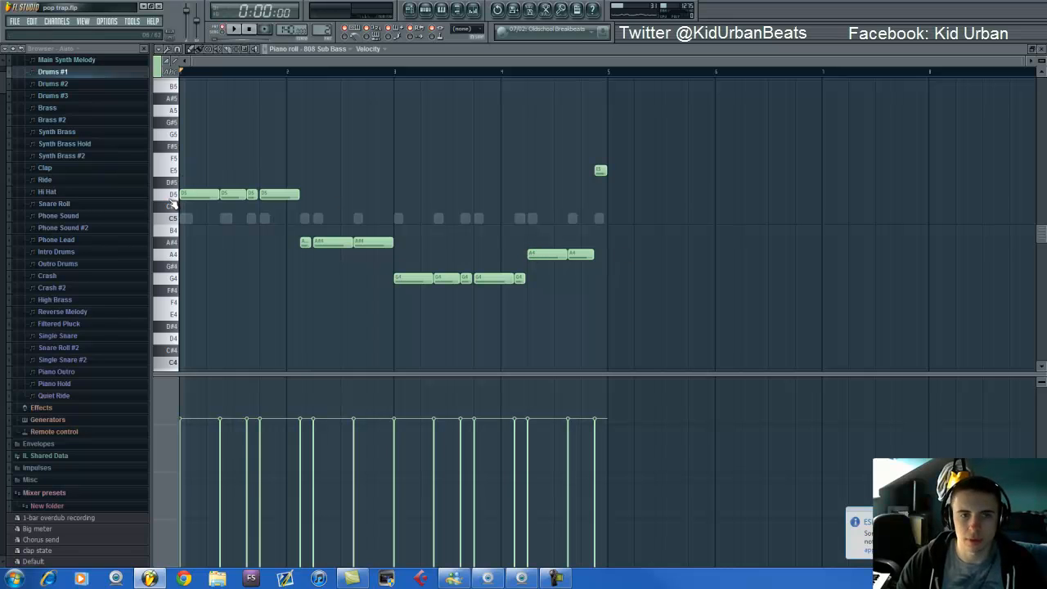
left_click(173, 257)
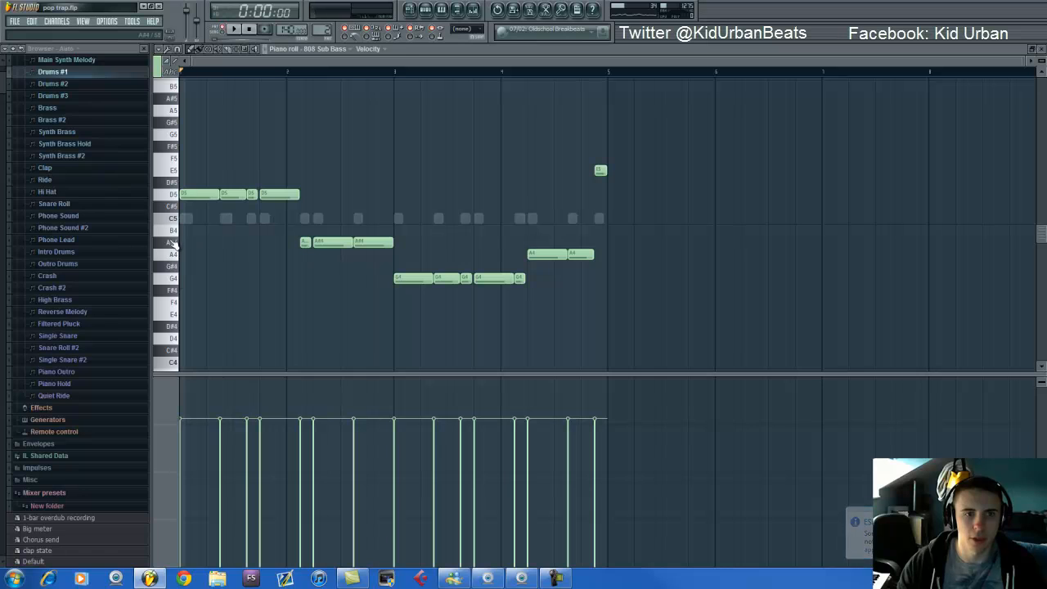
- Play Drums #1 while showing the Purity #2 notes and the channel list, and stop playback
left_click(426, 10)
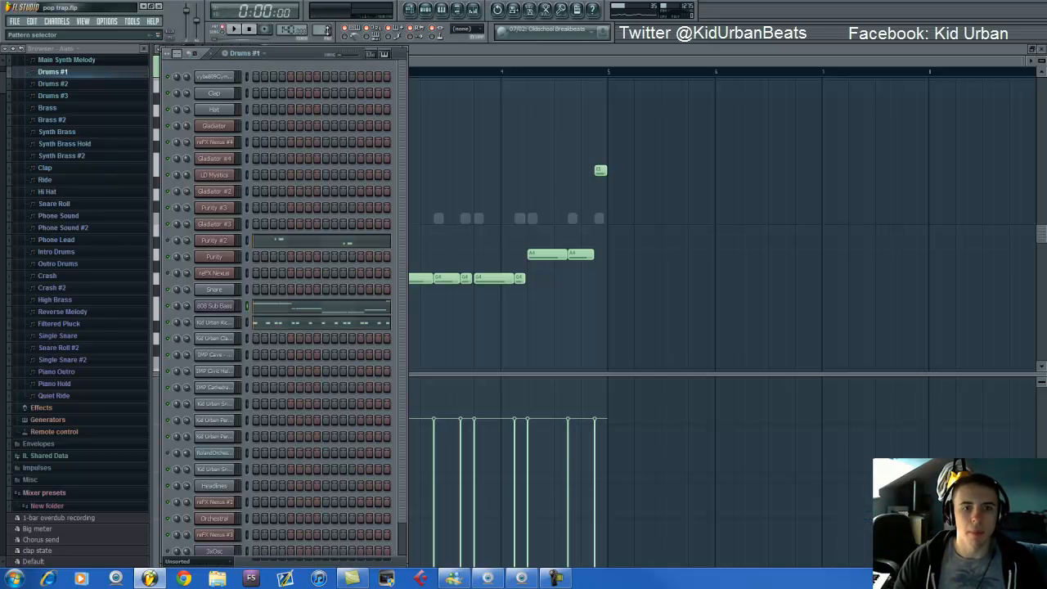
left_click(319, 244)
key("space")
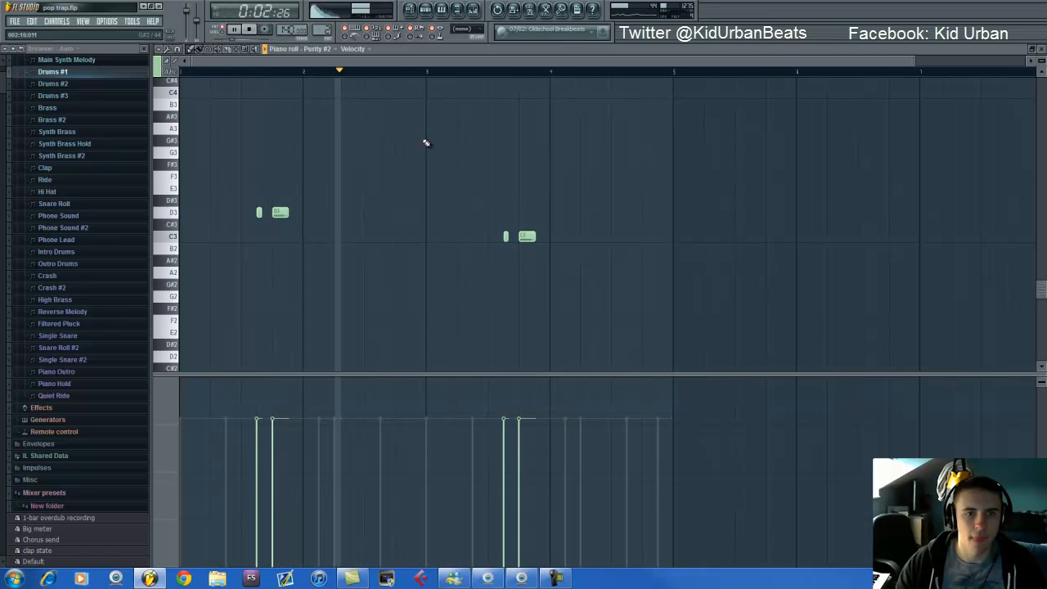
left_click(427, 10)
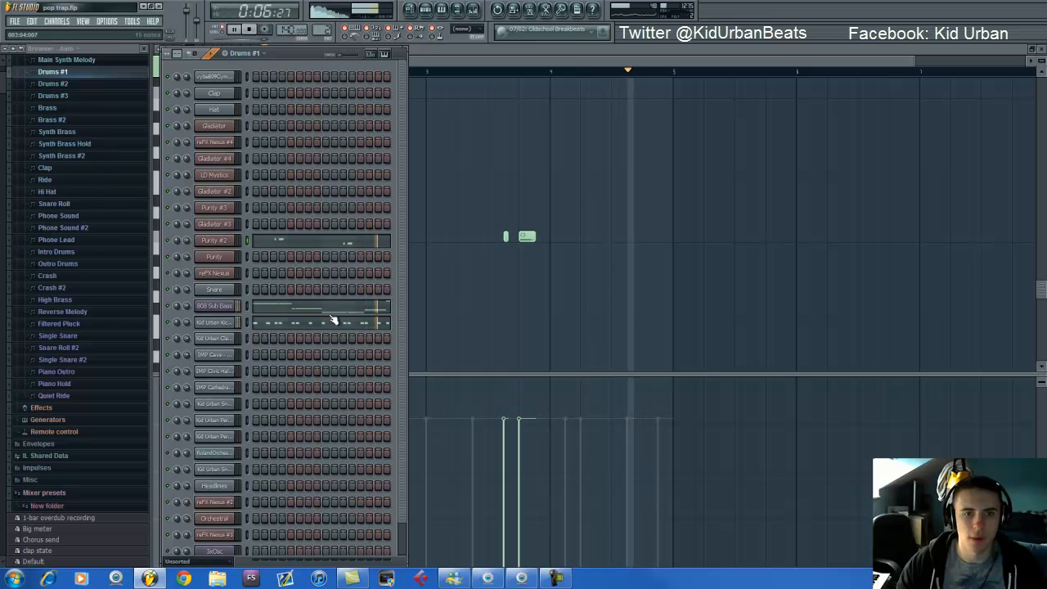
key("space")
left_click(471, 210)
right_click(477, 212)
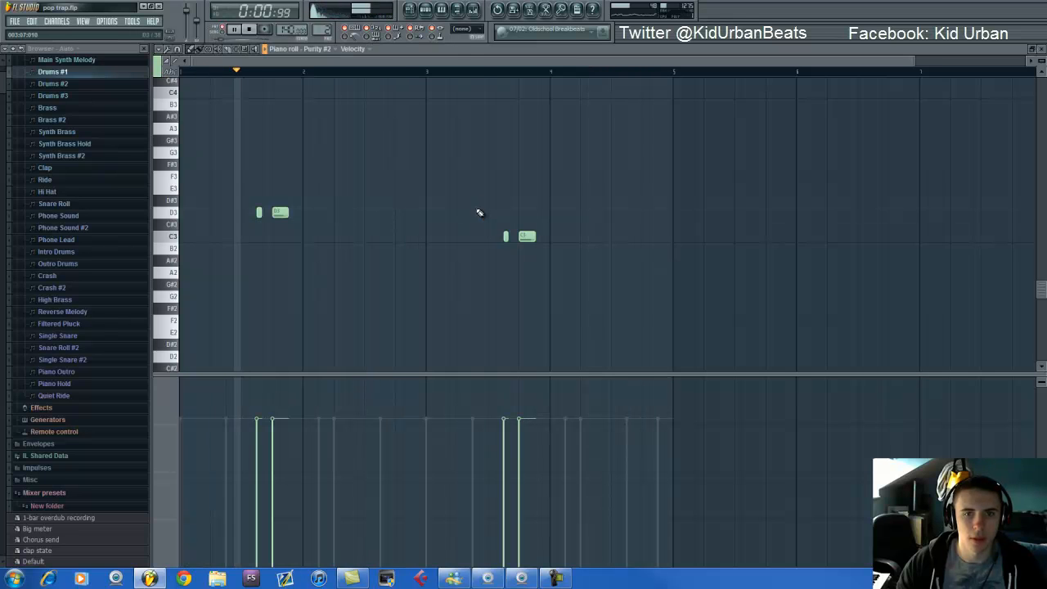
key("space")
- Compare the 808 Sub Bass notes with the Purity #2 notes in Drums #1, and show the Purity #2 instrument's Power Brass preset
left_click(425, 11)
left_click(386, 311)
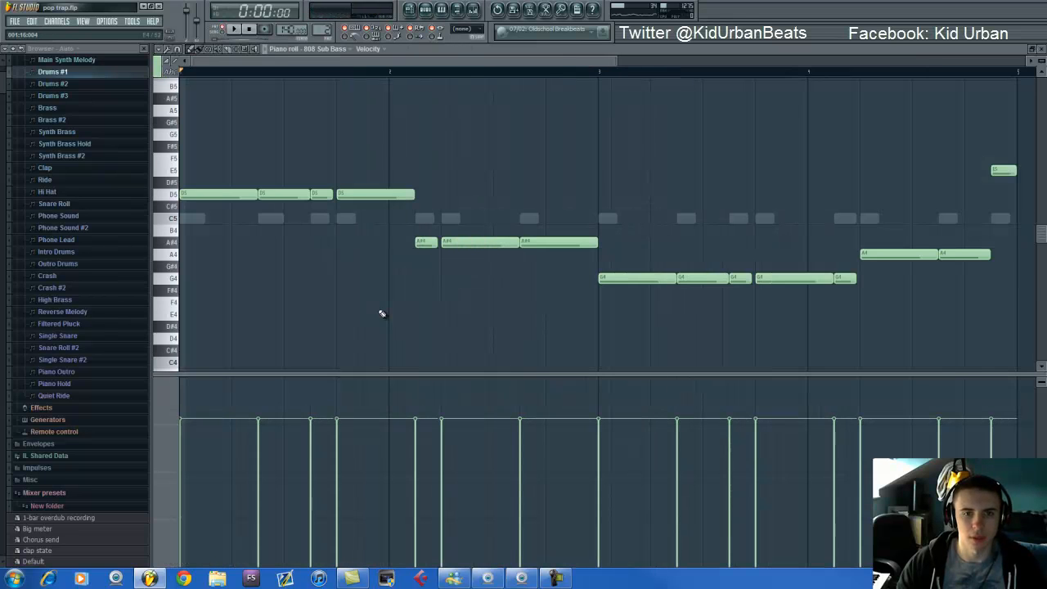
left_click(425, 10)
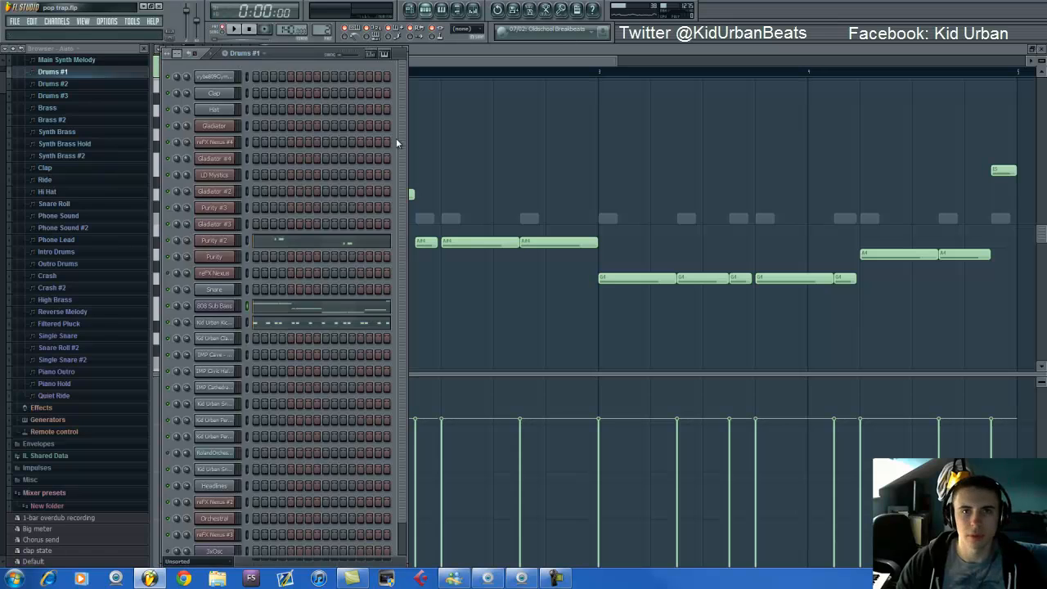
left_click(362, 246)
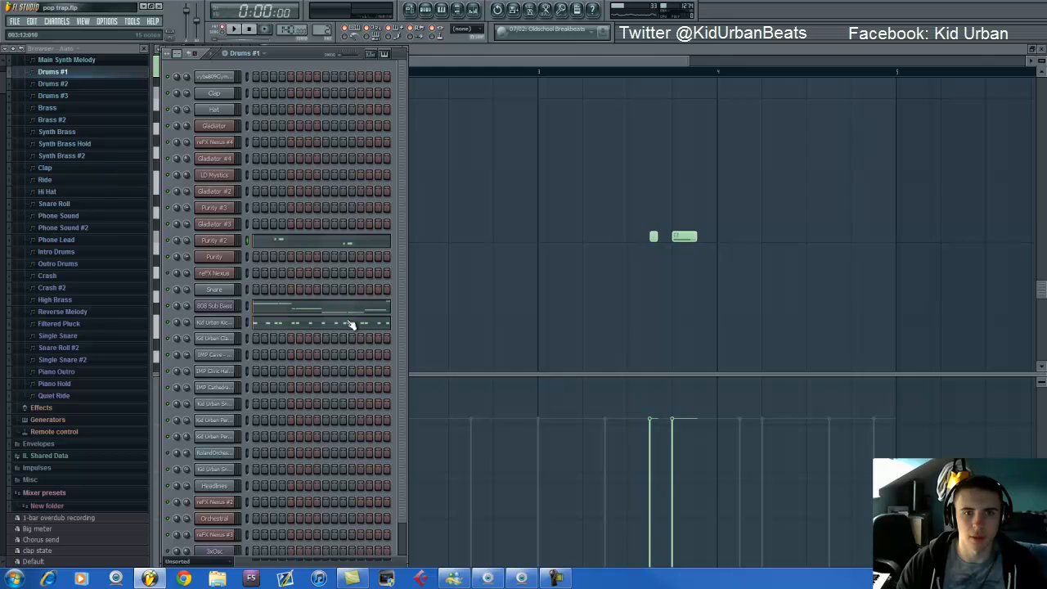
left_click(351, 307)
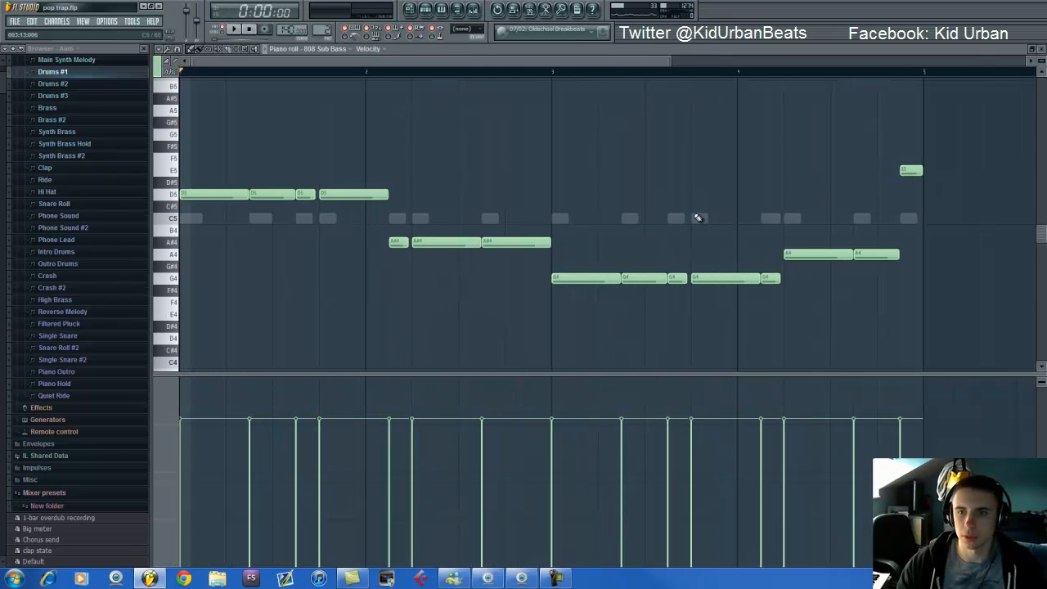
left_click(425, 11)
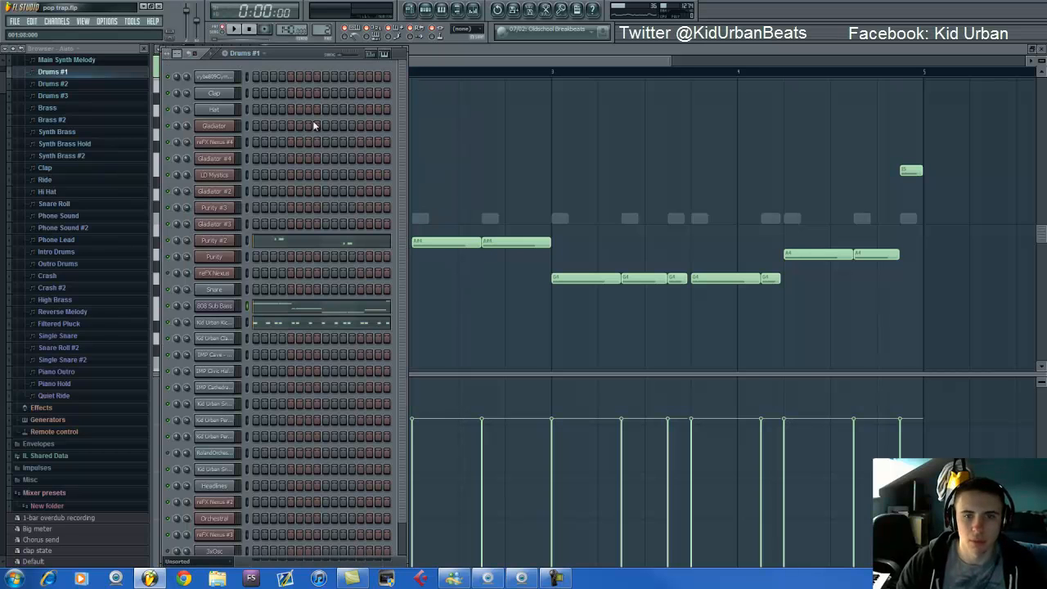
left_click(213, 239)
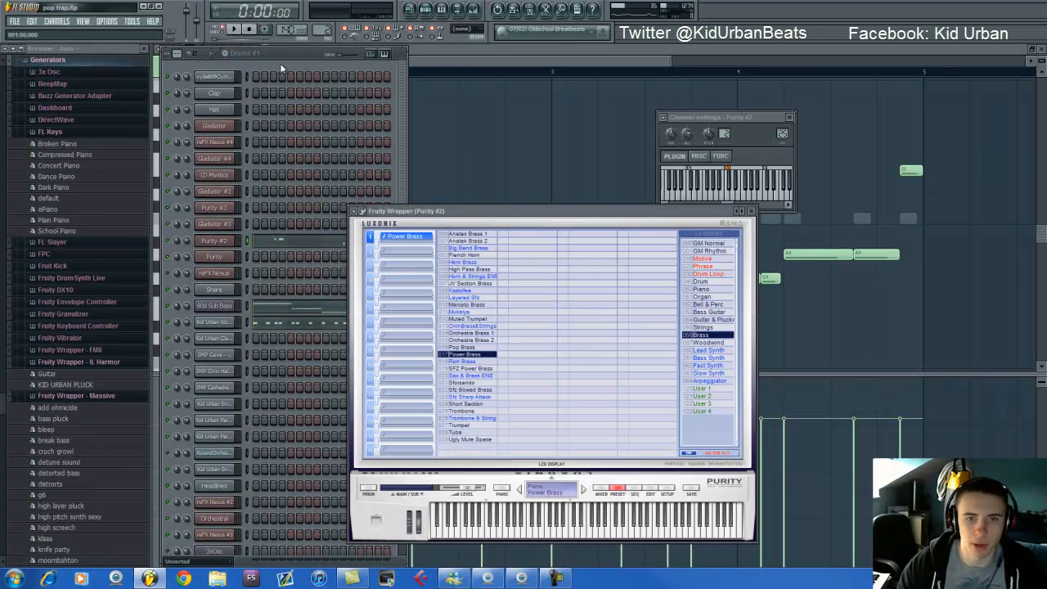
left_click(303, 50)
- Switch to the Synth Brass pattern and show the Gladiator #3 instrument and its notes
left_click_drag(320, 31, 325, 19)
left_click(231, 227)
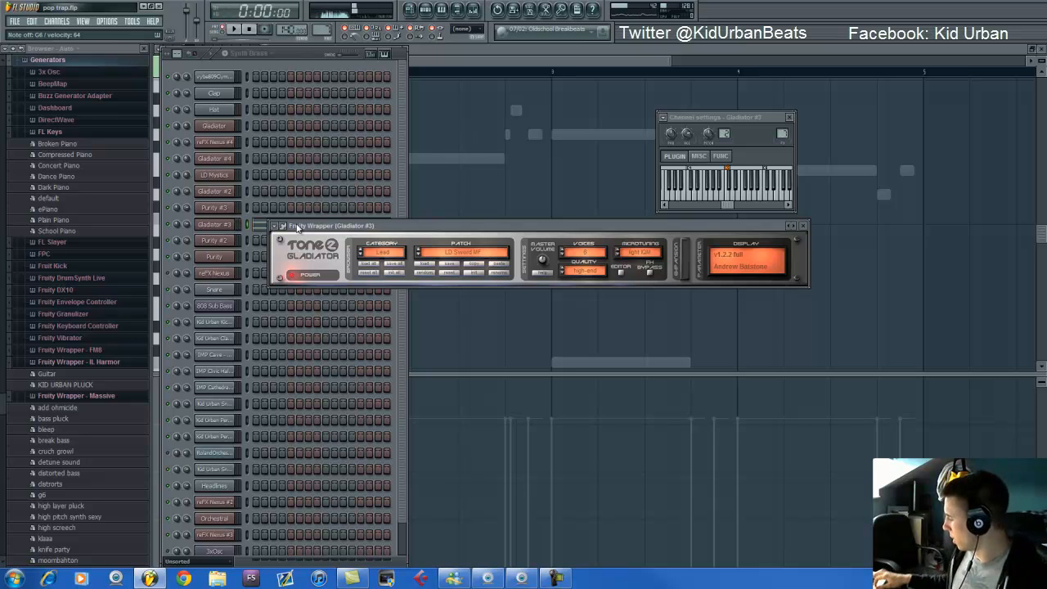
left_click(260, 226)
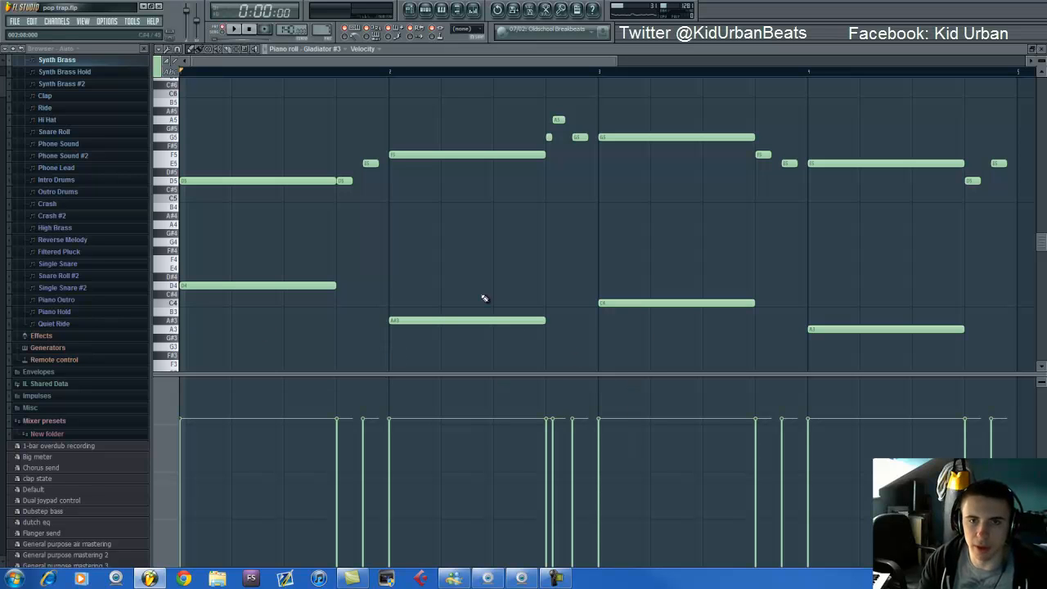
- Play the Synth Brass pattern twice while viewing the Gladiator #3 notes, stopping playback after each run
key("space")
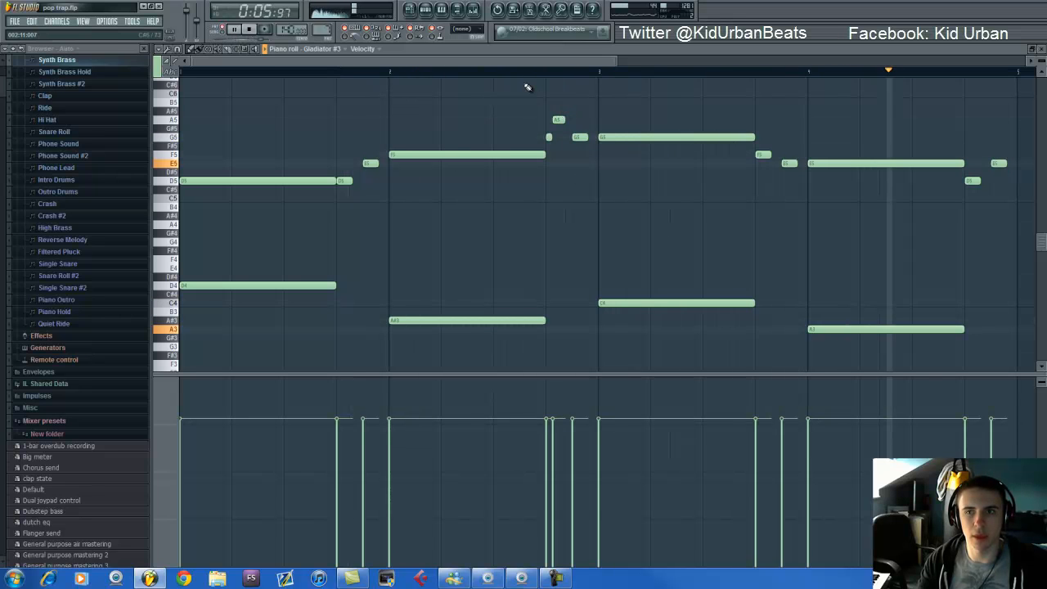
key("space")
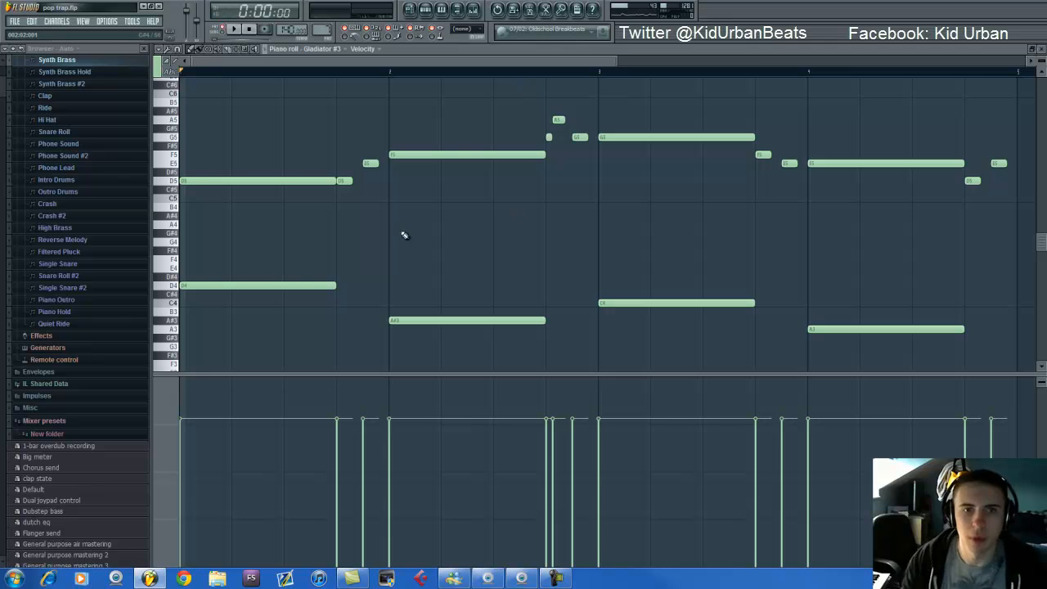
scroll(402, 231, "down", 3, "ctrl")
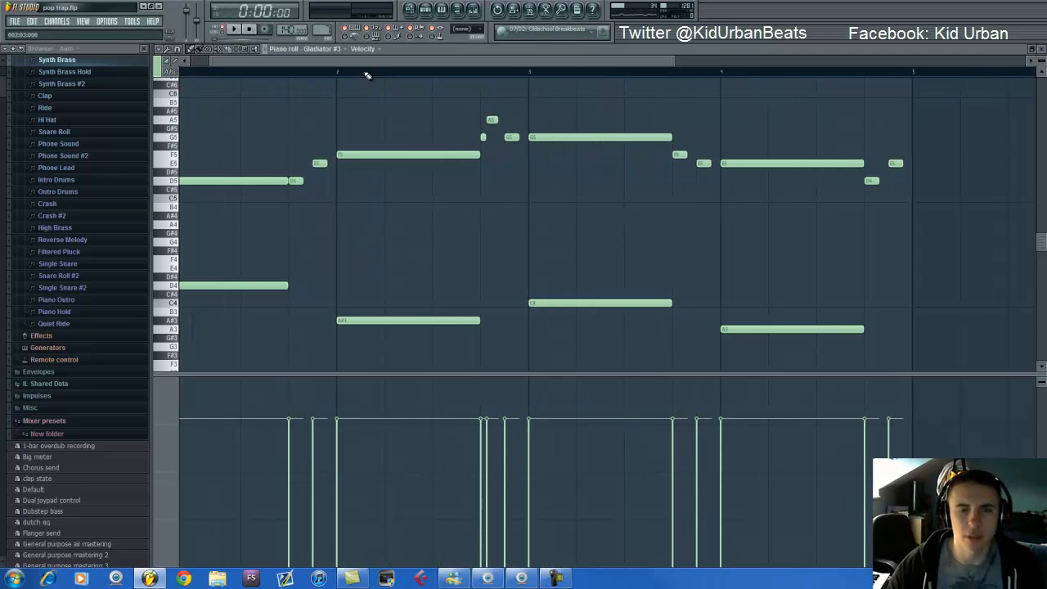
left_click_drag(442, 63, 350, 65)
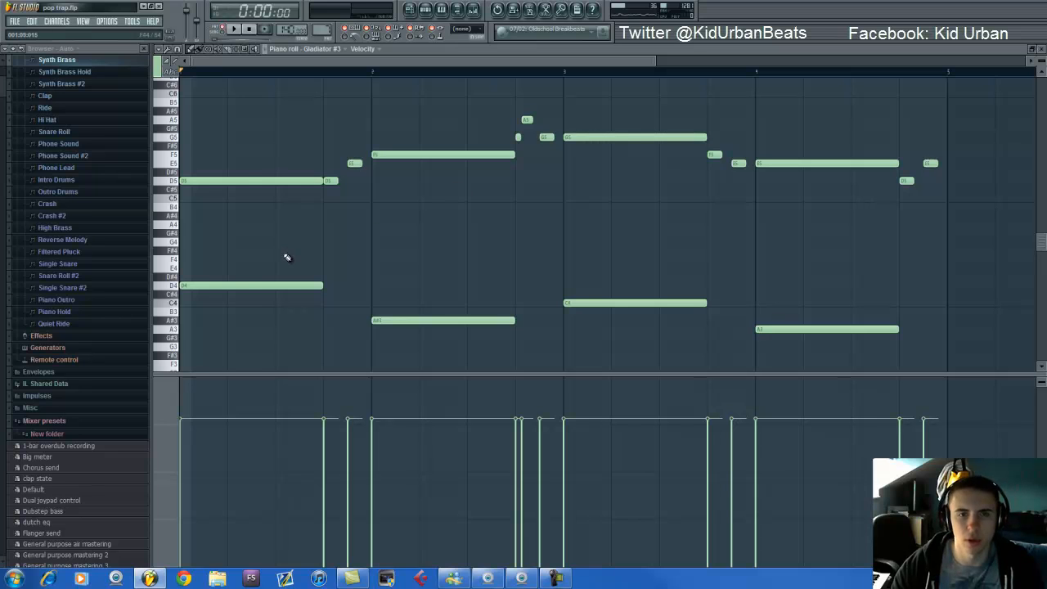
key("space")
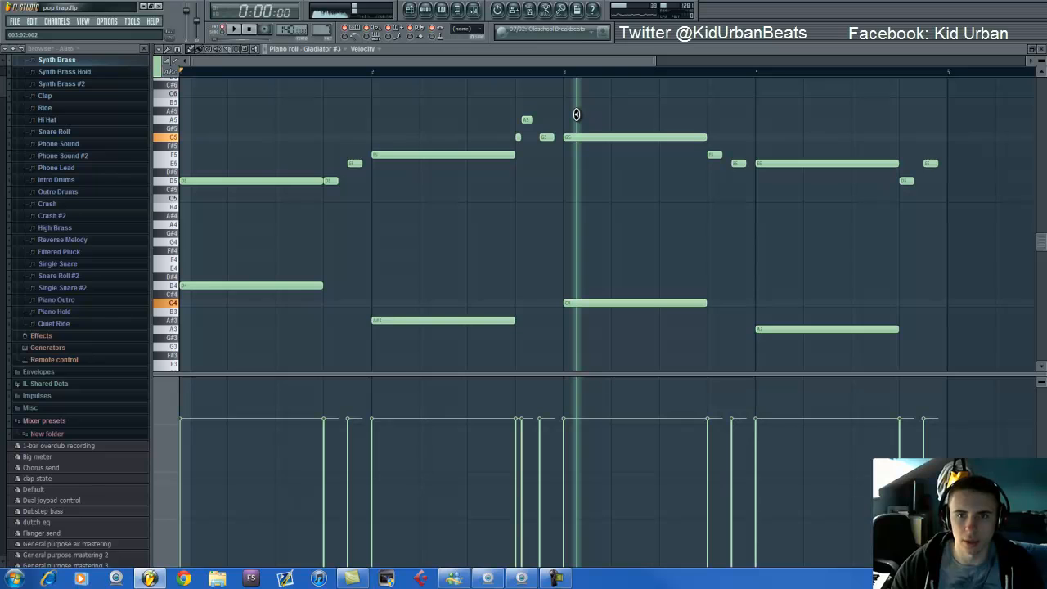
key("space")
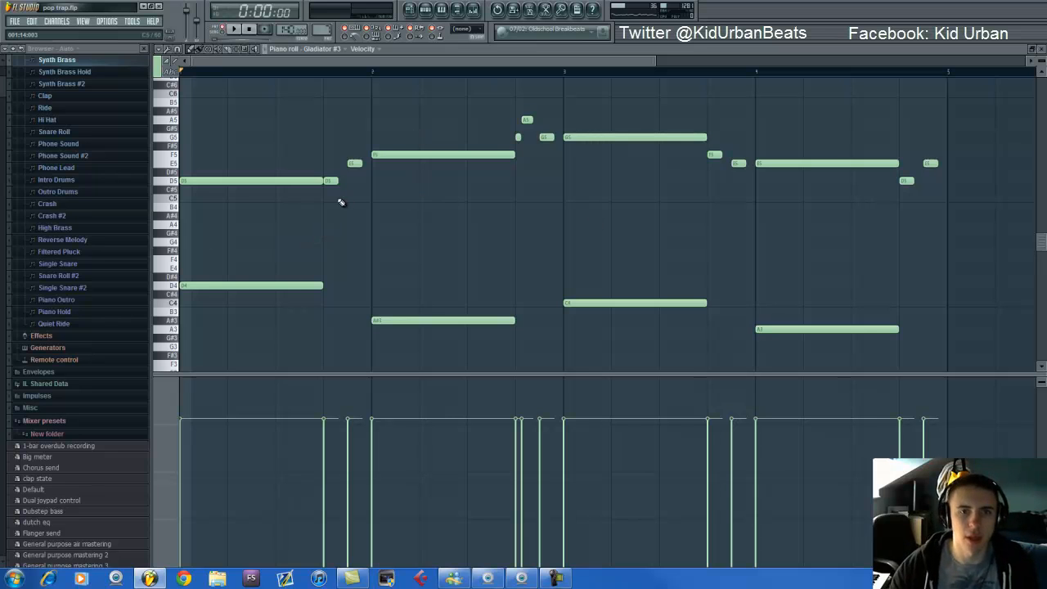
- Bring up the channel list for Synth Brass and look through the Synth Brass Hold and Synth Brass #2 patterns
scroll(353, 201, "down", 1)
left_click(426, 10)
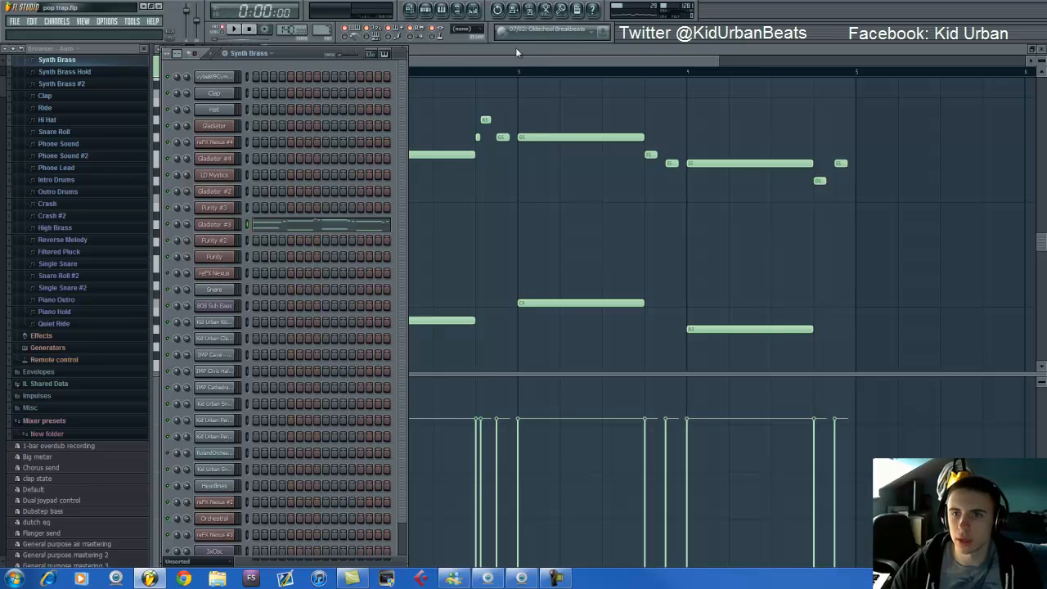
left_click(426, 9)
left_click(428, 11)
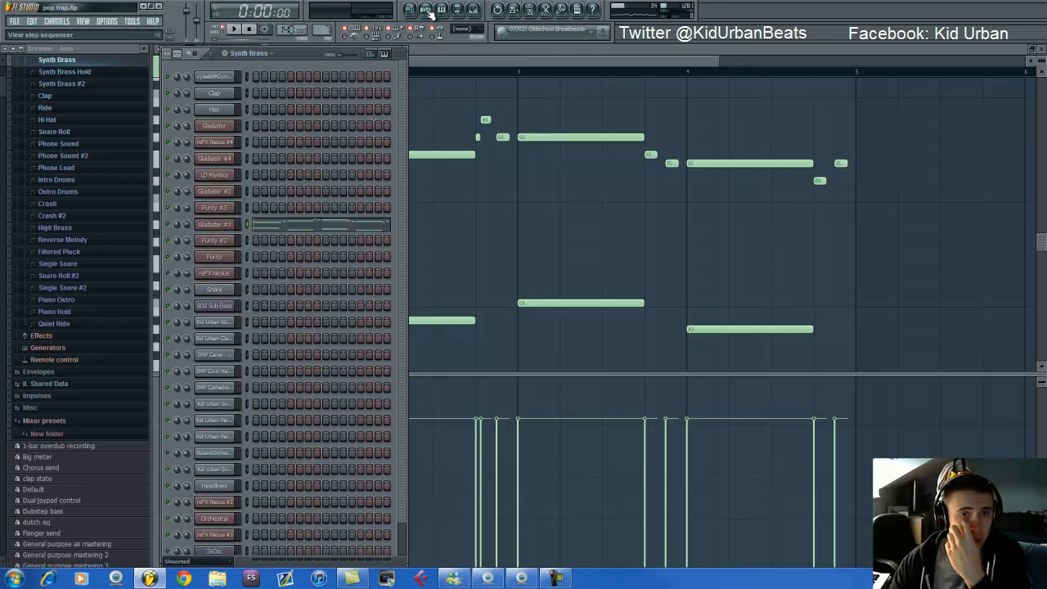
scroll(321, 26, "down", 1)
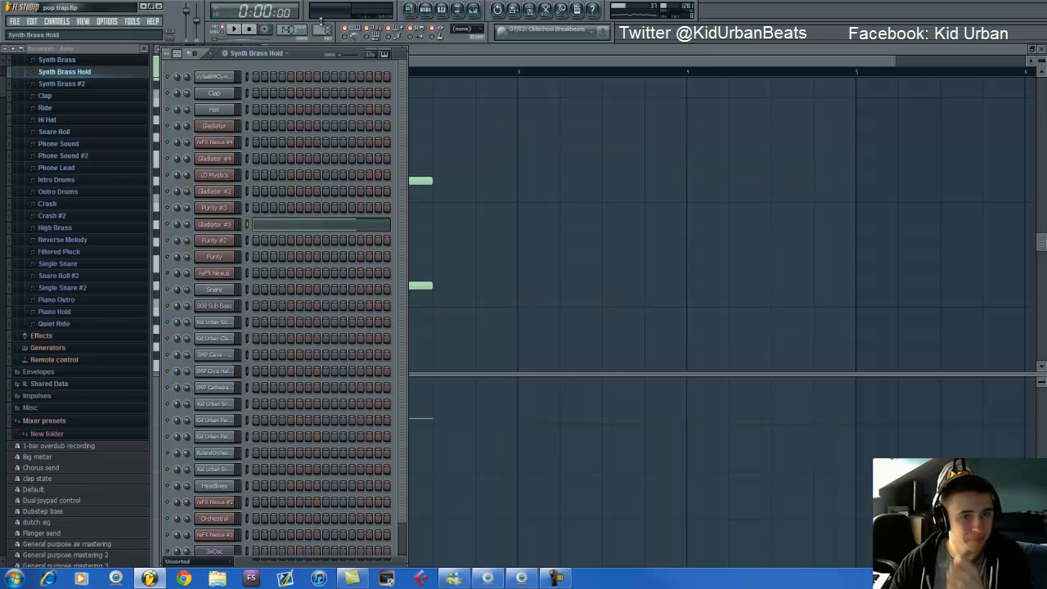
scroll(321, 26, "down", 1)
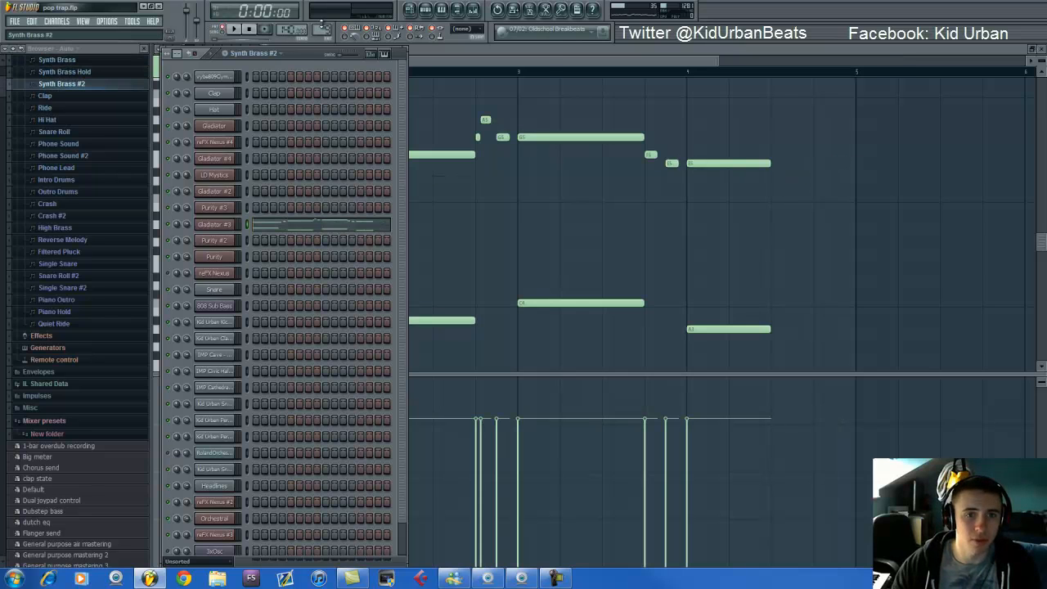
- Switch to the Clap pattern and audition the IMP Civic Hall, IMP Cathedral and Kid Urban Snare 2 channels
scroll(321, 26, "down", 1)
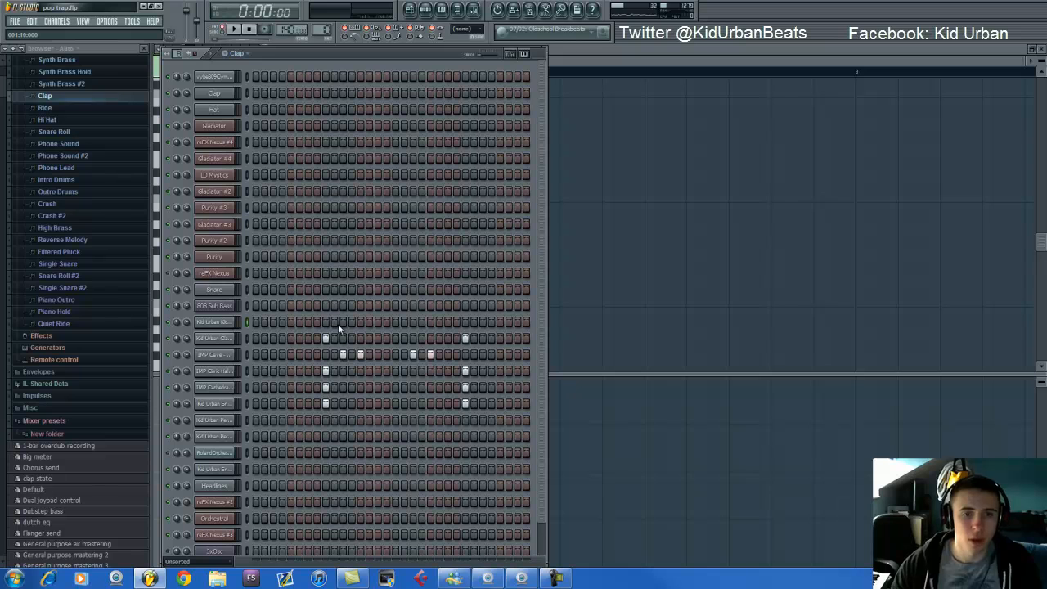
scroll(337, 325, "down", 1)
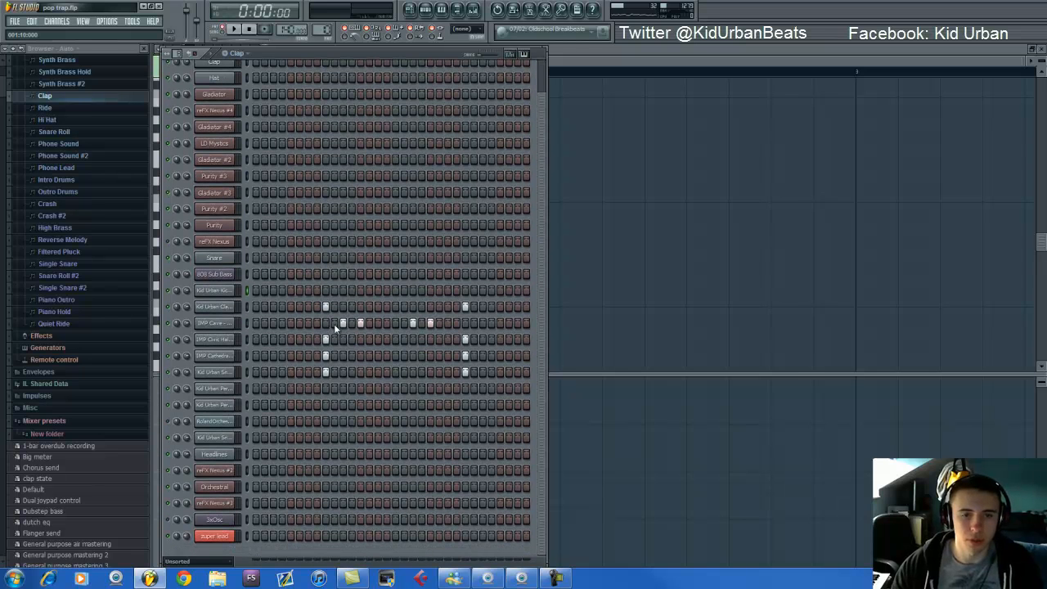
left_click(230, 340)
left_click(227, 358)
left_click(229, 375)
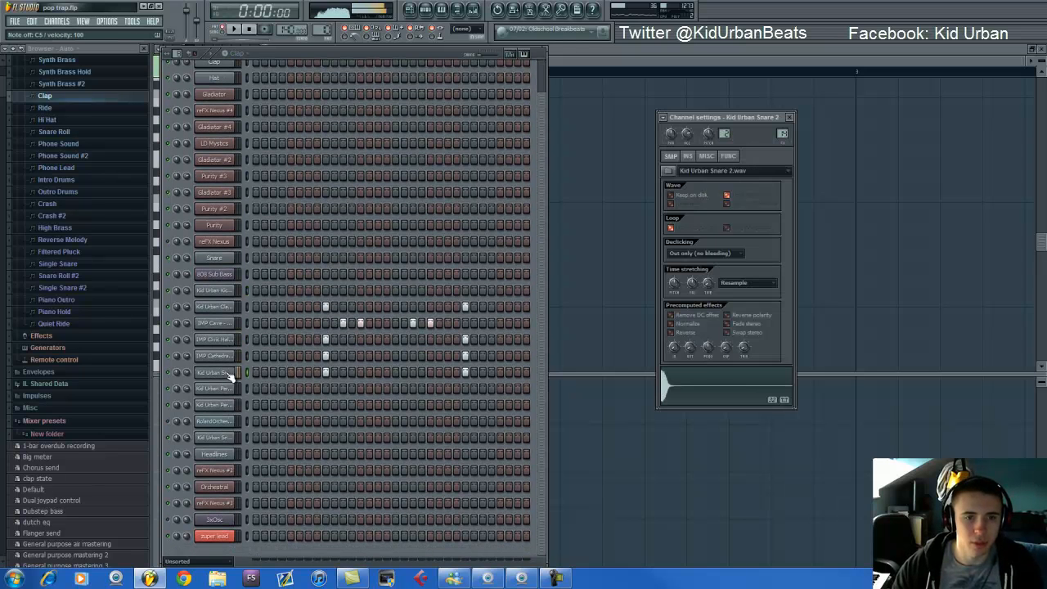
- Audition the IMP Cave - Mouth channel and show its track in the mixer
left_click(219, 323)
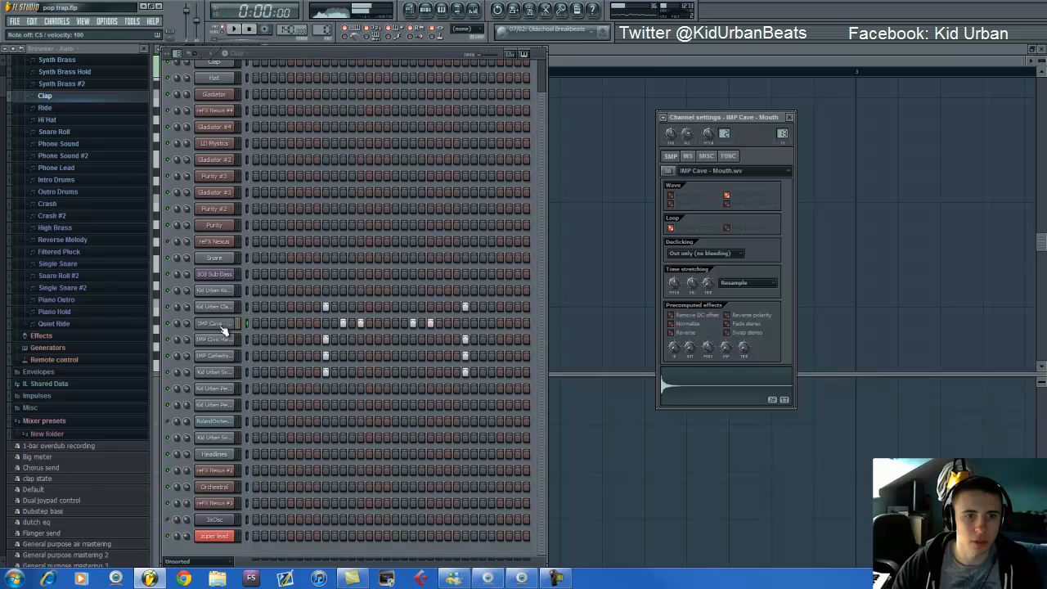
left_click(70, 424)
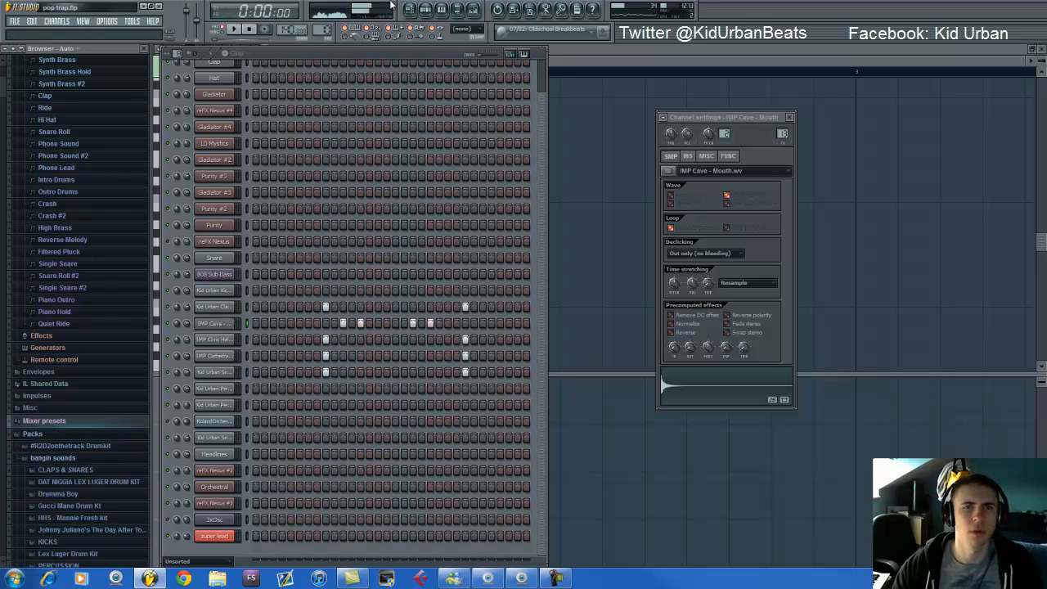
left_click(474, 10)
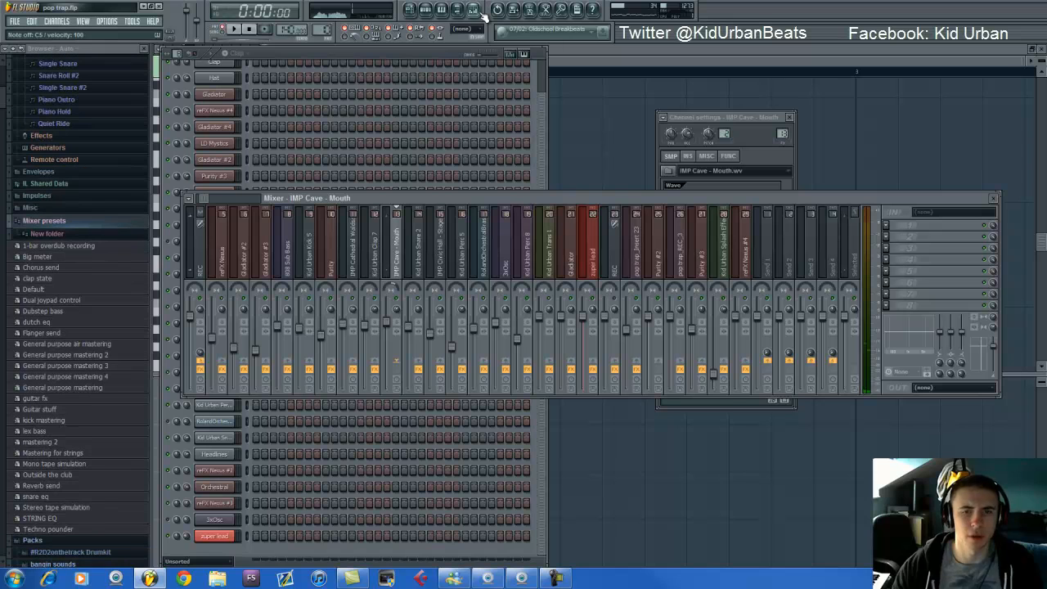
- Return to the Clap pattern's channel list and audition the IMP Cathedral and Kid Urban Snare 2 channels
left_click(351, 52)
left_click(65, 219)
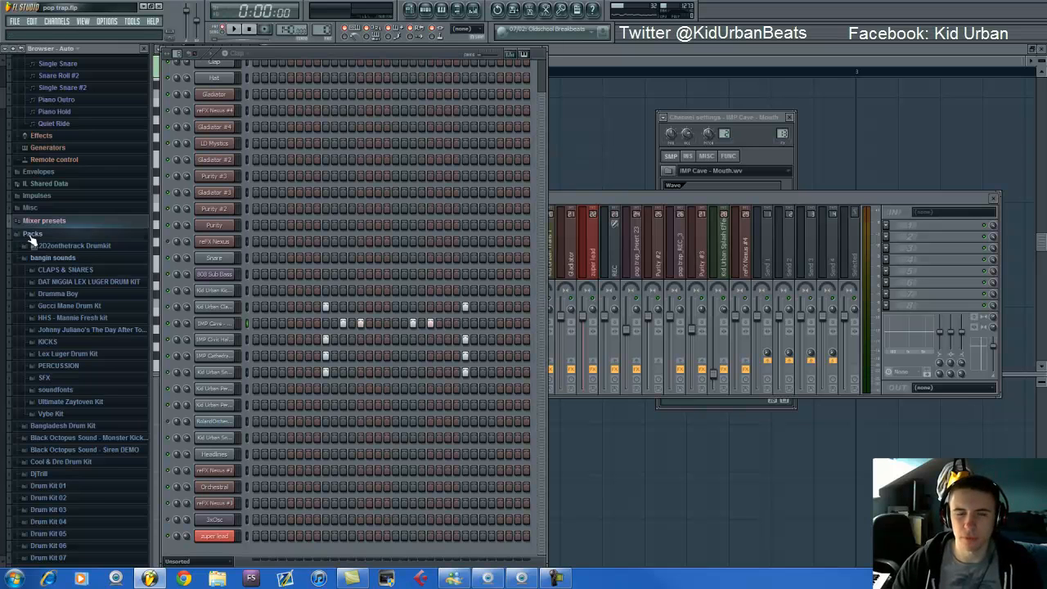
left_click(218, 357)
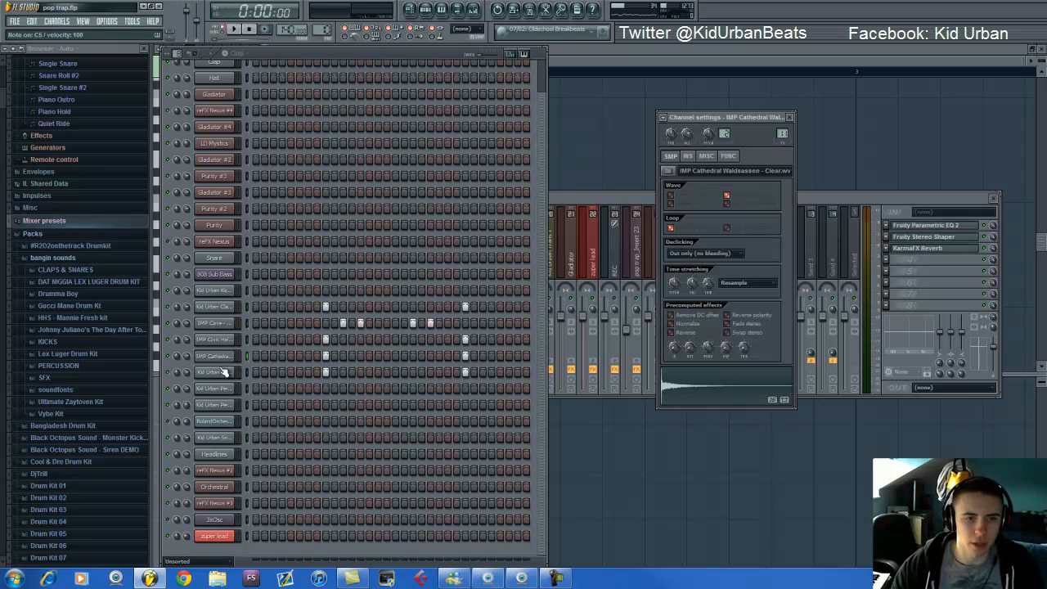
left_click(223, 371)
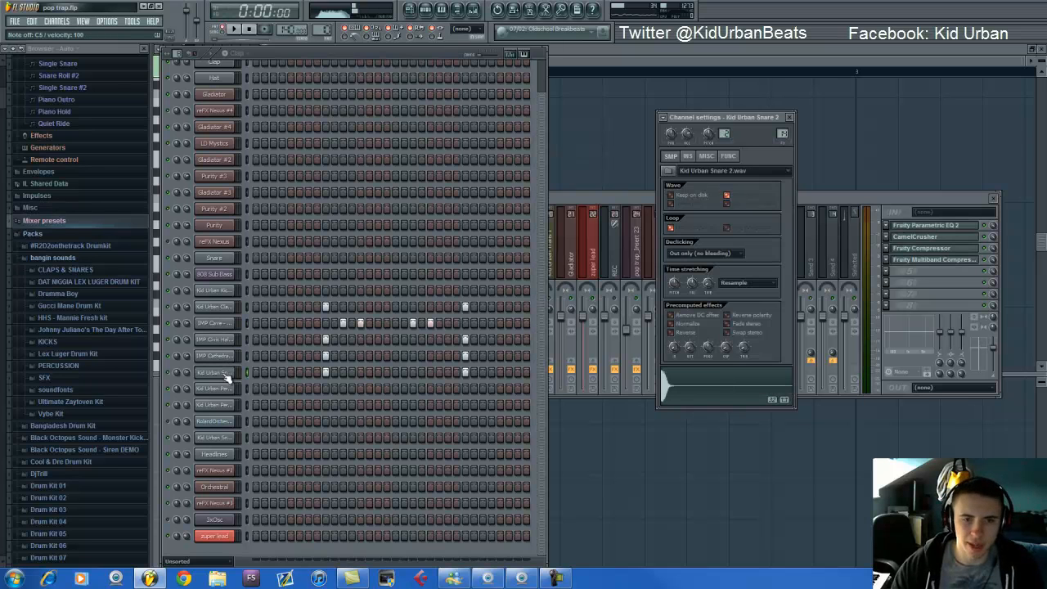
- Audition several Real Spaces impulses from the Impulses folder, including IMP Cave - Grotto Entrance, the Public Swimming Pool samples and IMP 250 Seat Hall - Rear Stage
left_click(51, 198)
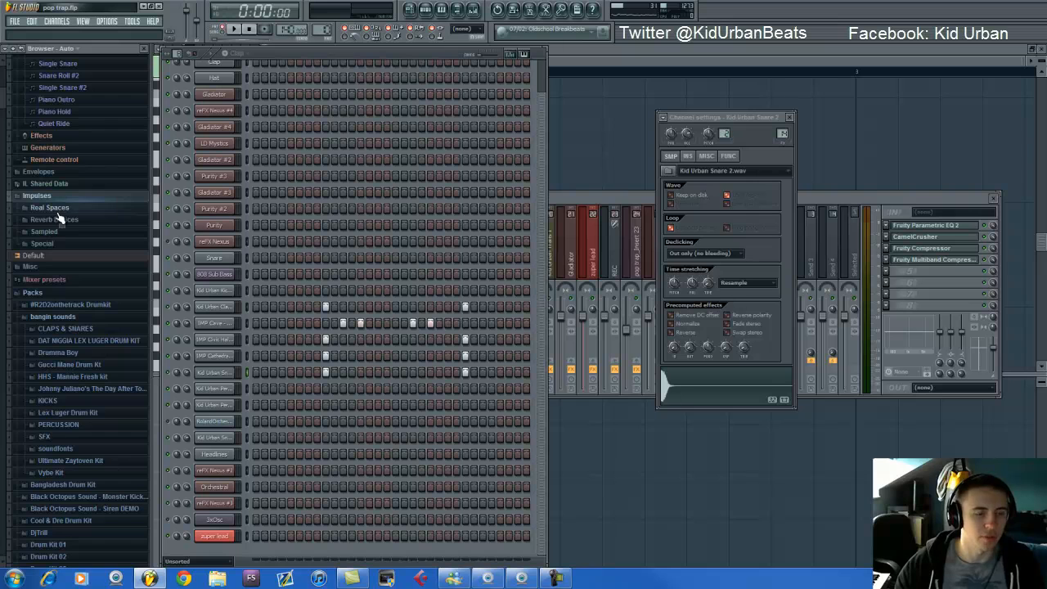
left_click(49, 208)
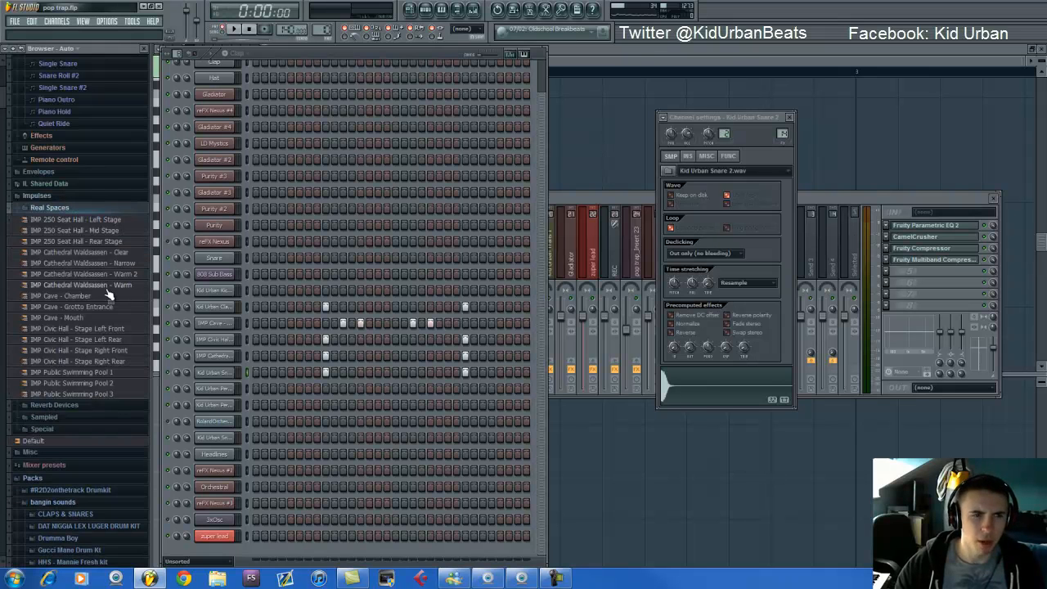
left_click(82, 307)
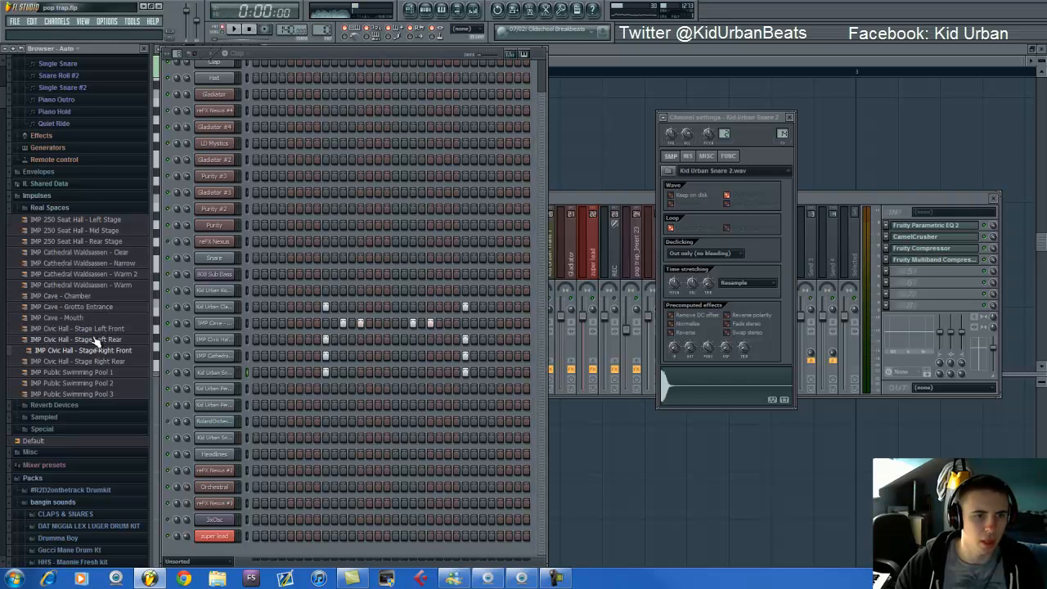
left_click(82, 360)
left_click(98, 373)
left_click(100, 383)
left_click(100, 394)
left_click(97, 243)
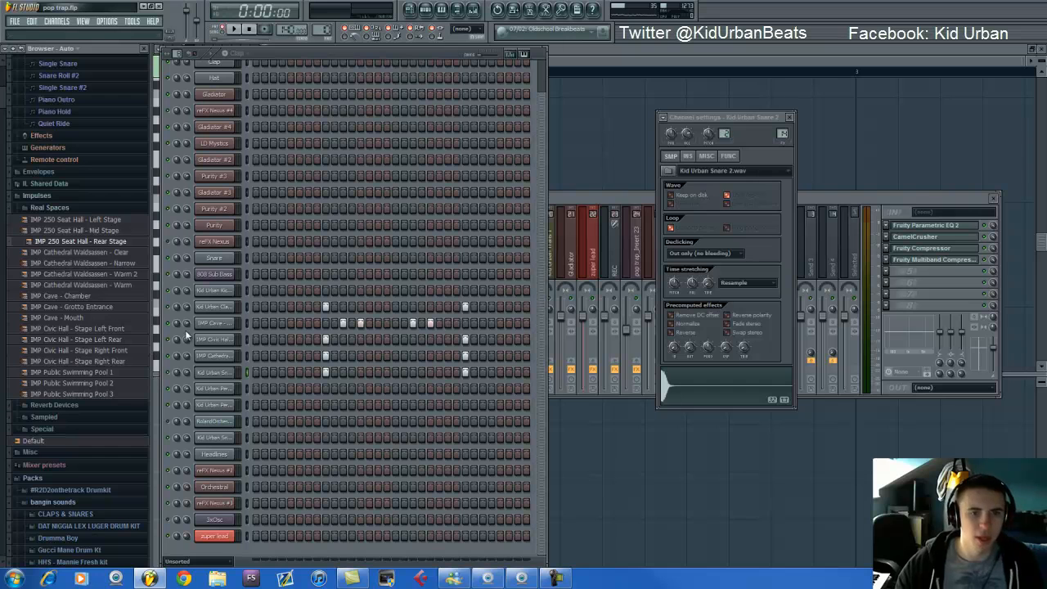
- Play the Clap pattern several times to hear the layered claps, stopping playback after each run
key("space")
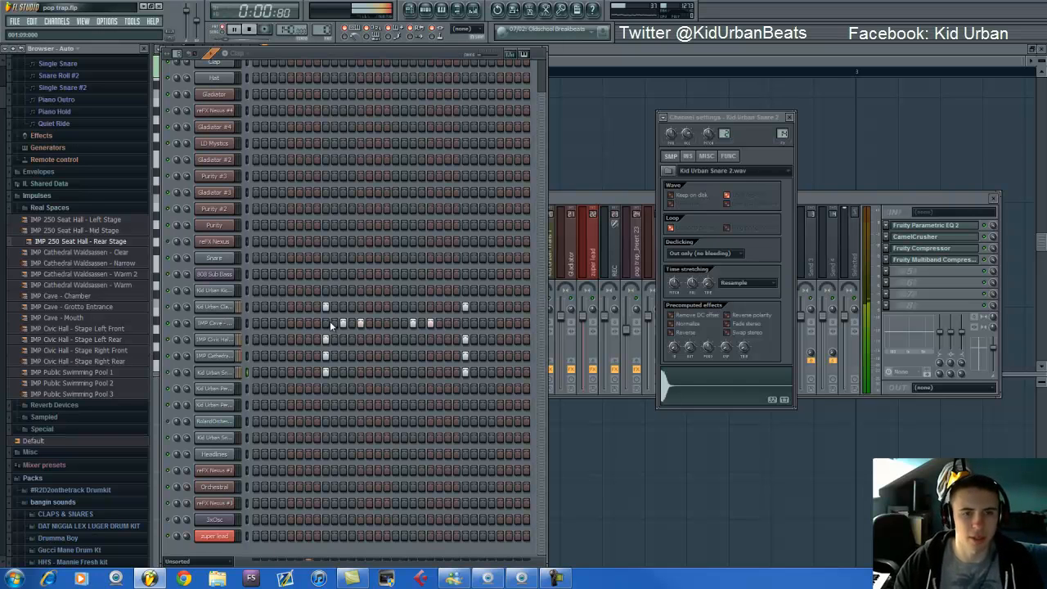
key("space")
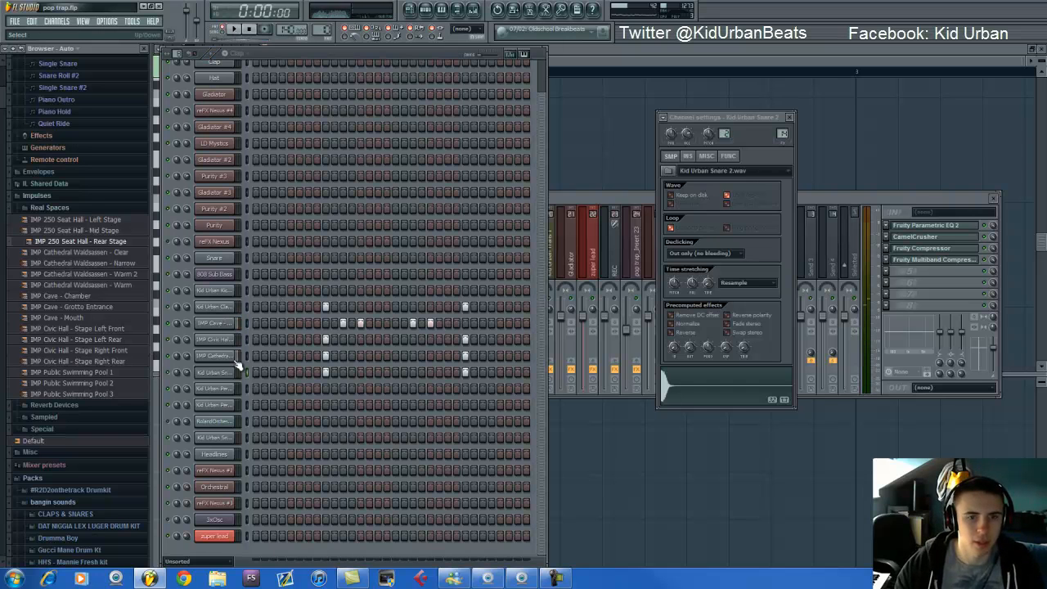
key("space")
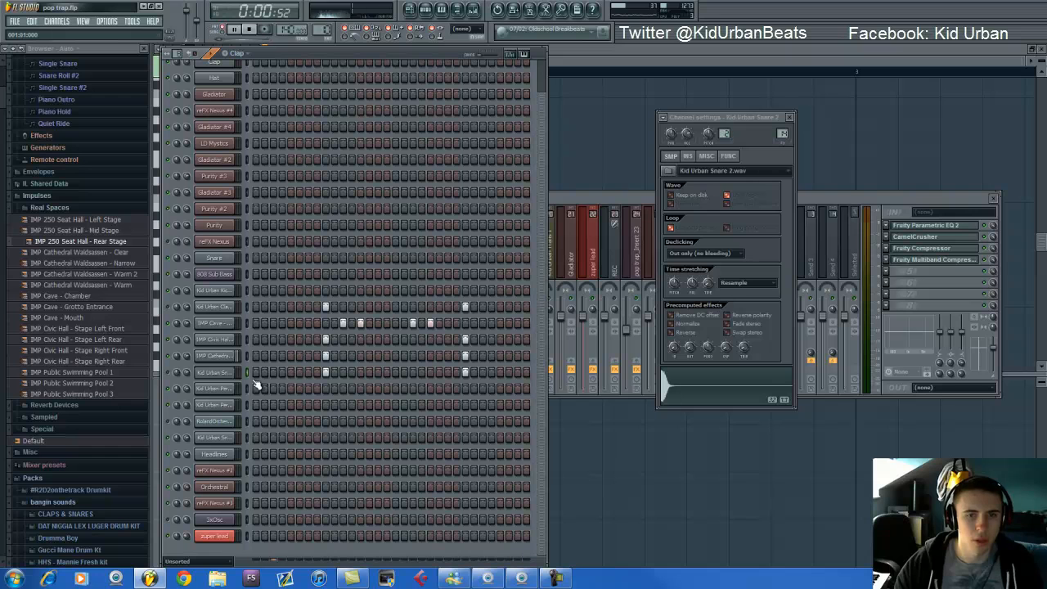
key("space")
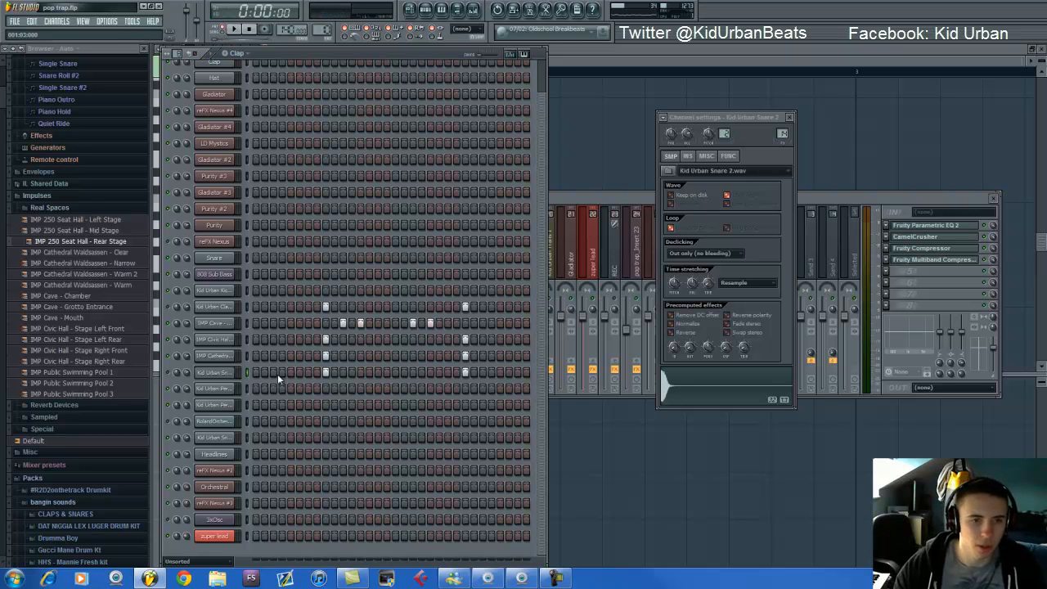
key("z")
key("space")
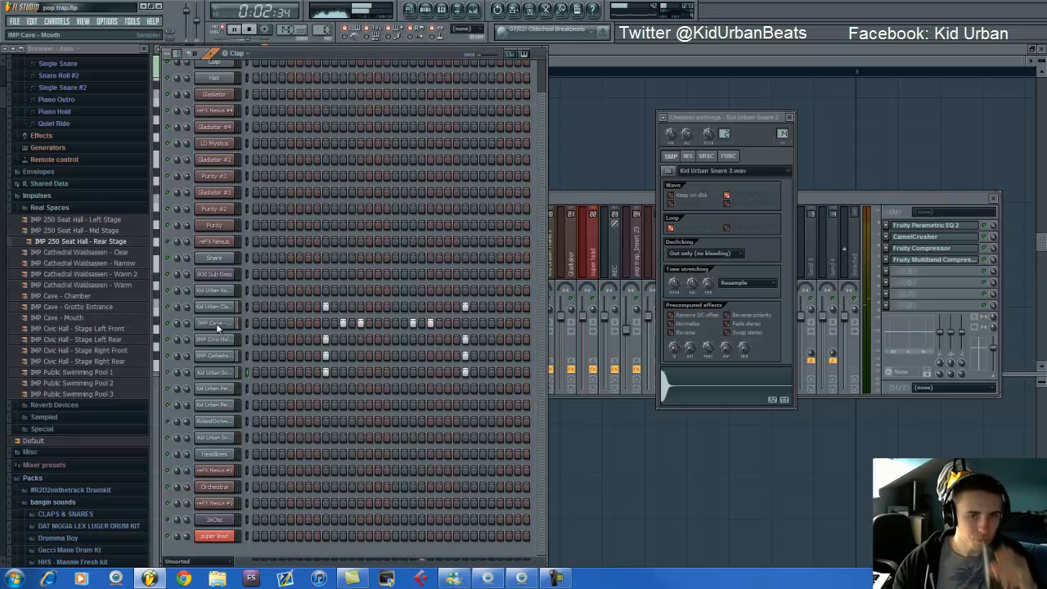
left_click(249, 29)
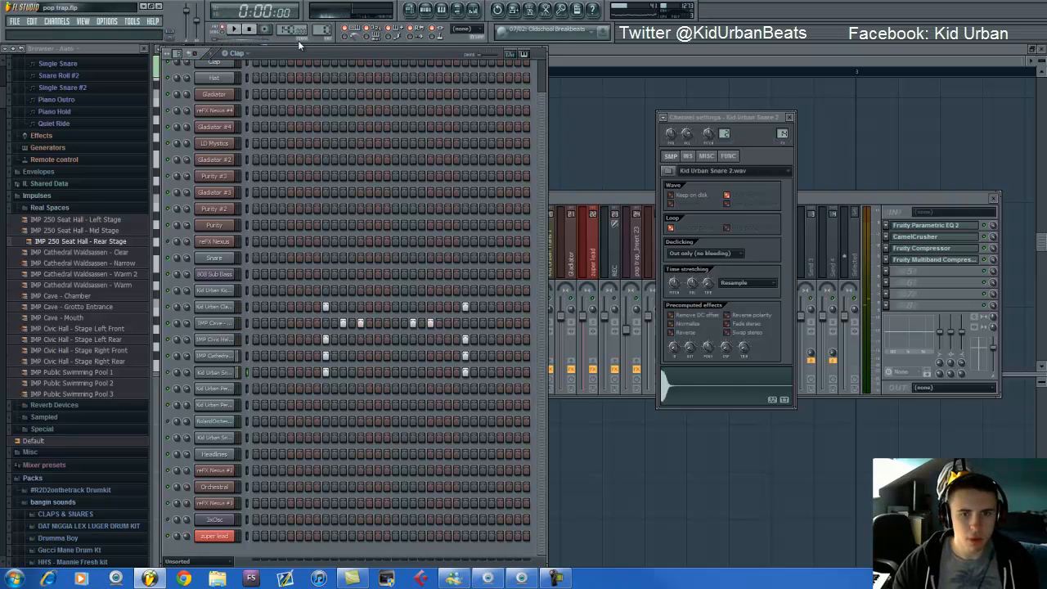
- Switch to the Ride pattern, show the Kid Urban Perc 5 channel settings and play the pattern briefly
left_click(343, 226)
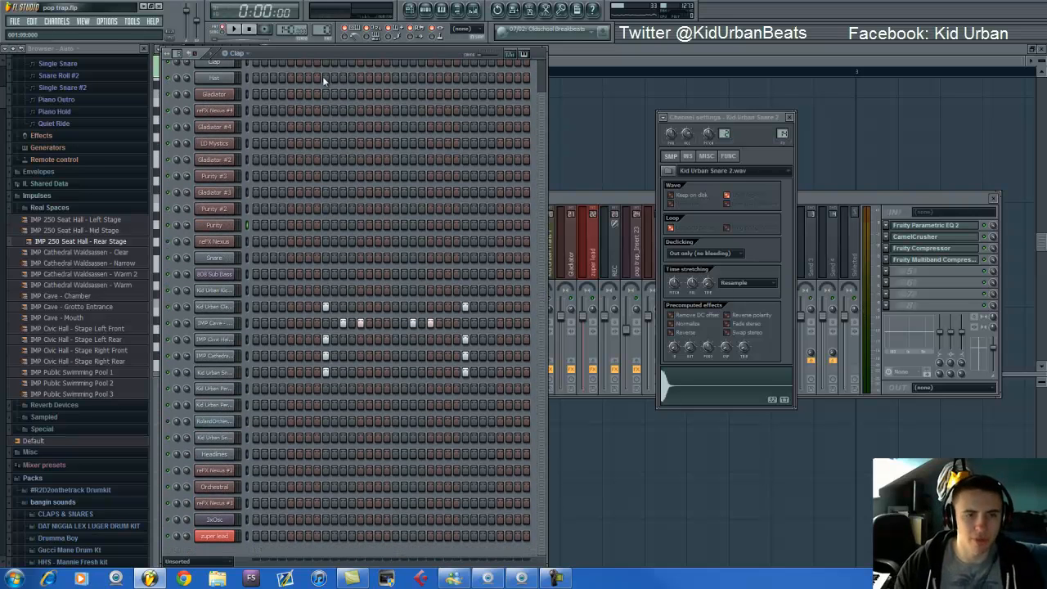
left_click_drag(325, 28, 325, 16)
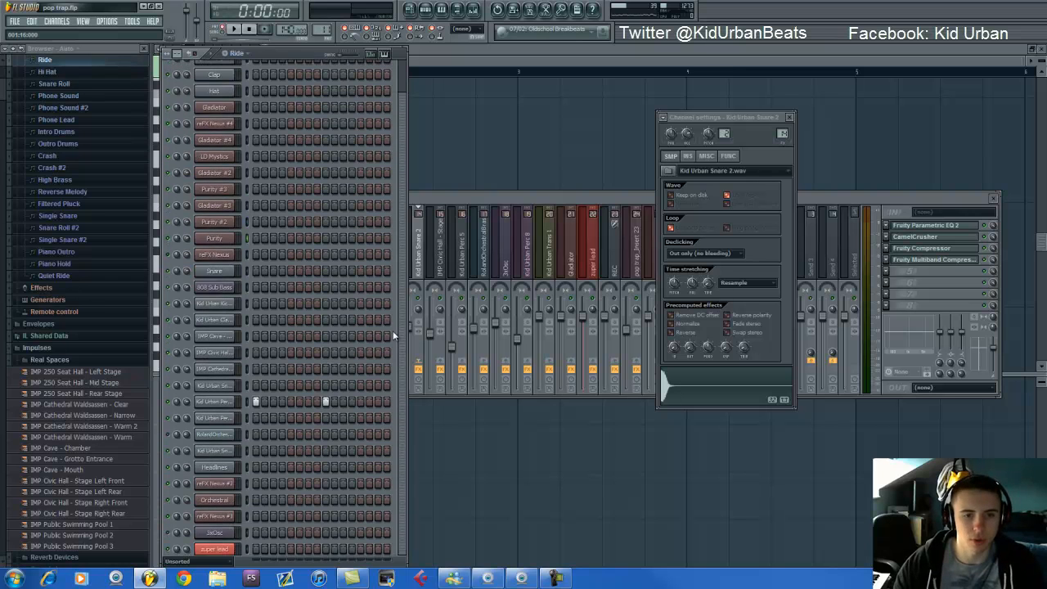
left_click(219, 389)
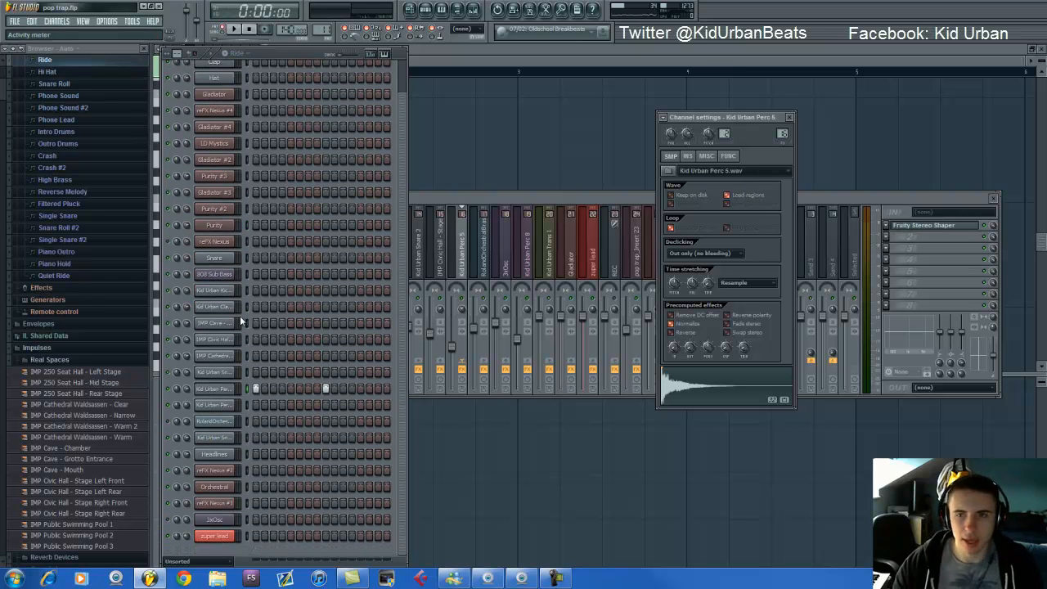
key("space")
key("space")
- Switch to the Hi Hat pattern, play it while viewing the Kid Urban Perc 13 notes, and look briefly at the mixer
left_click_drag(328, 30, 329, 24)
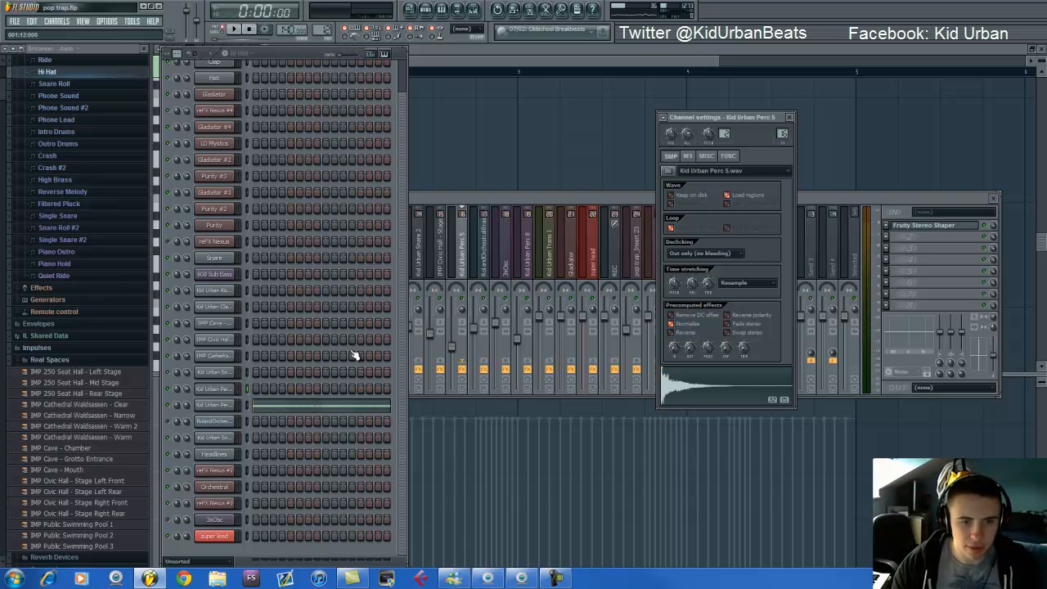
left_click(333, 414)
scroll(507, 290, "down", 2)
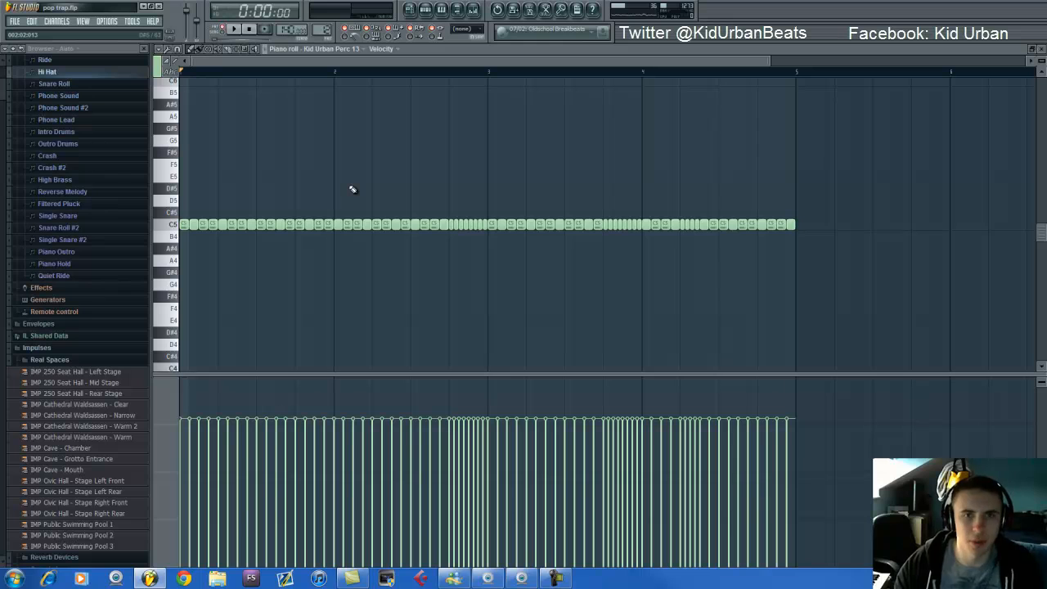
key("space")
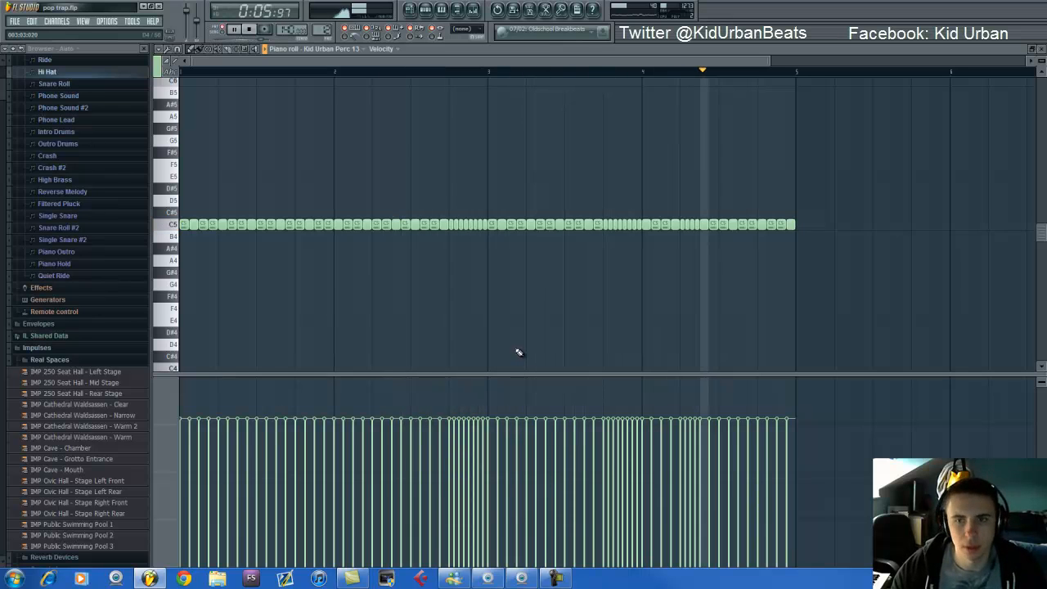
left_click(427, 11)
key("space")
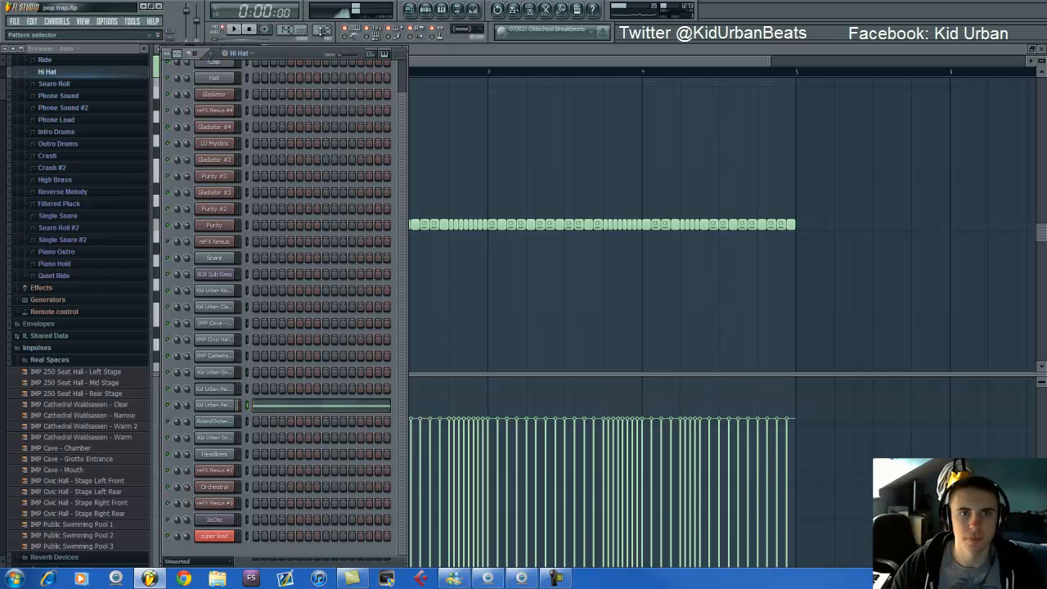
left_click(473, 10)
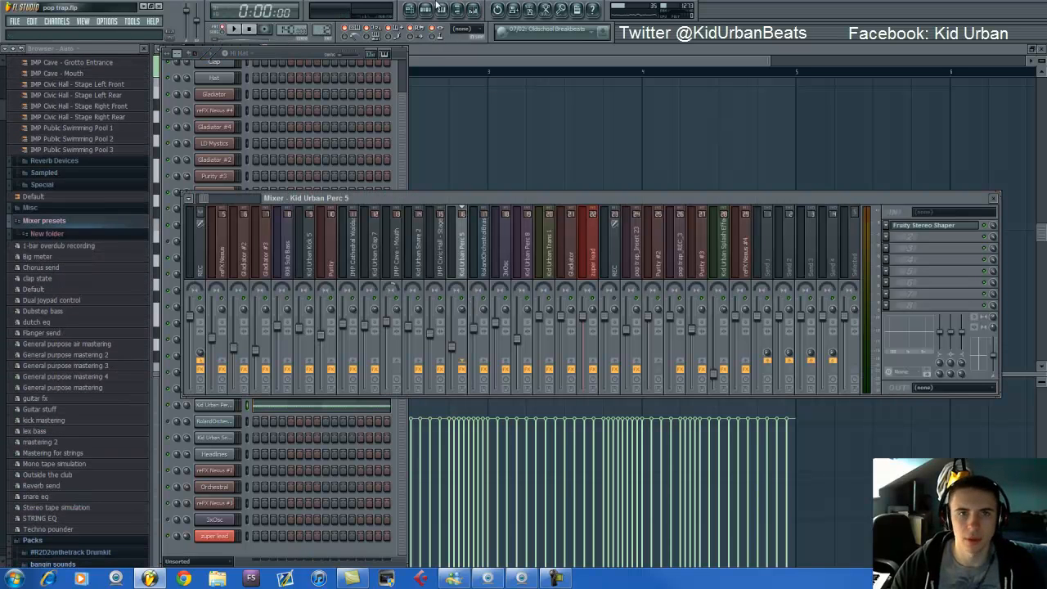
left_click(425, 8)
- Switch to the Snare Roll pattern and play it briefly while viewing the Headlines notes, ending back at the channel list
scroll(318, 29, "up", 1)
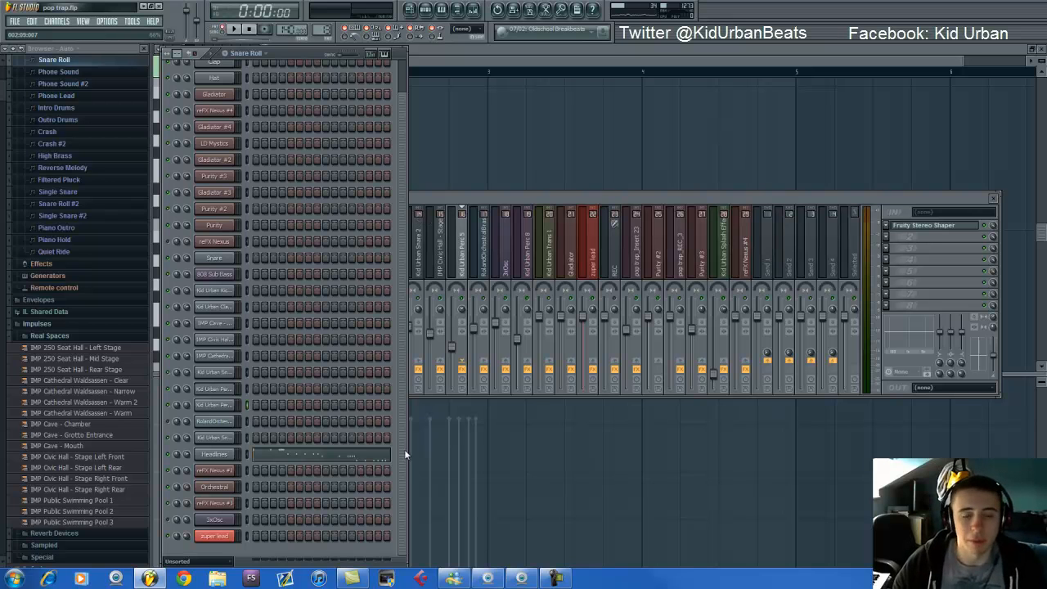
left_click(352, 455)
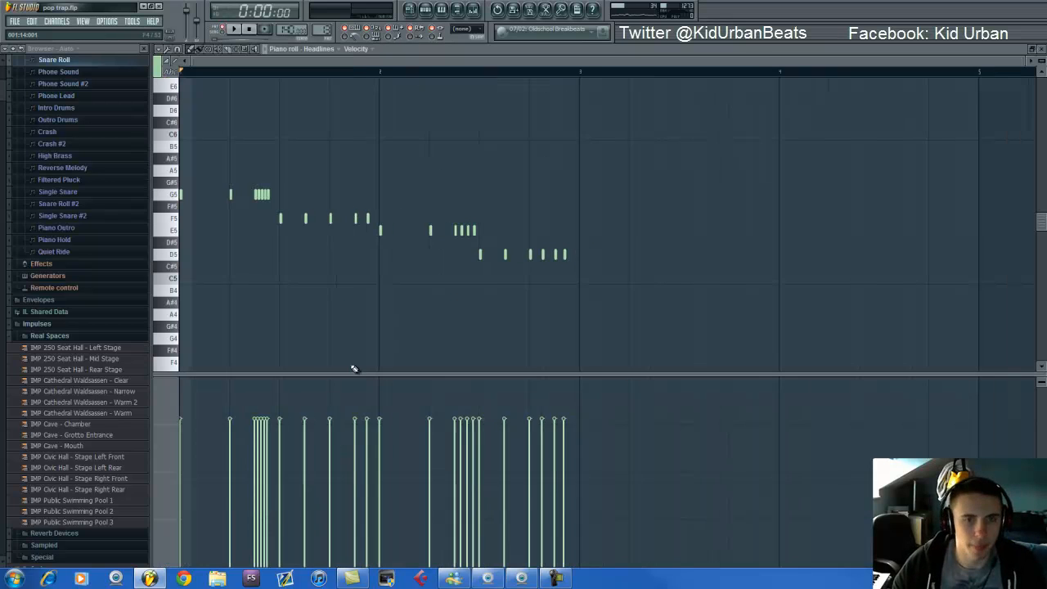
scroll(319, 85, "up", 5)
left_click_drag(301, 61, 229, 73)
left_click(174, 196)
key("space")
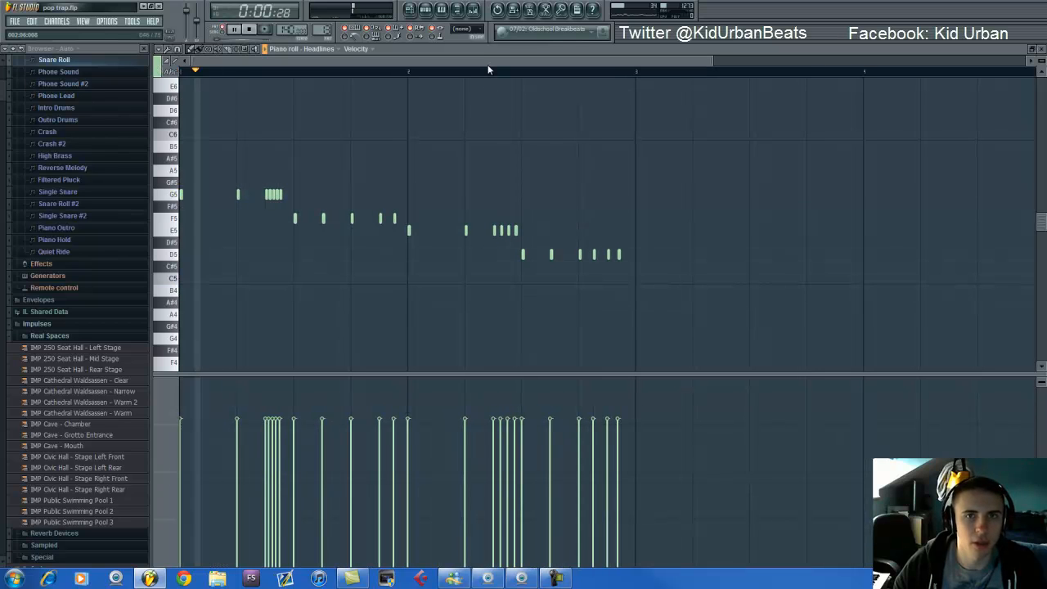
left_click(431, 9)
key("space")
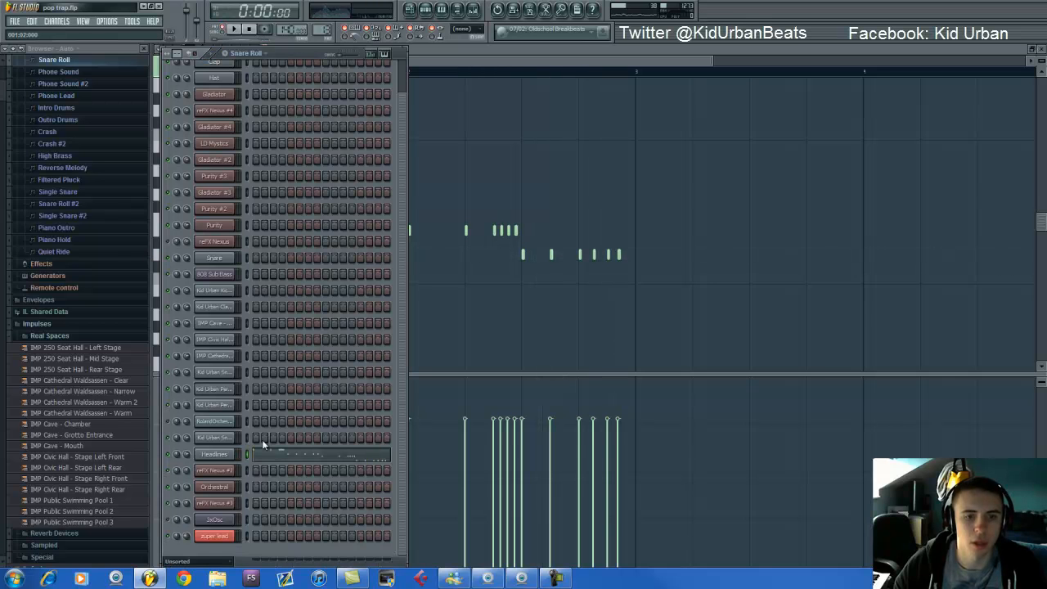
- Route the Headlines channel to a free mixer track and load Fruity Parametric EQ 2 on it
left_click(234, 457)
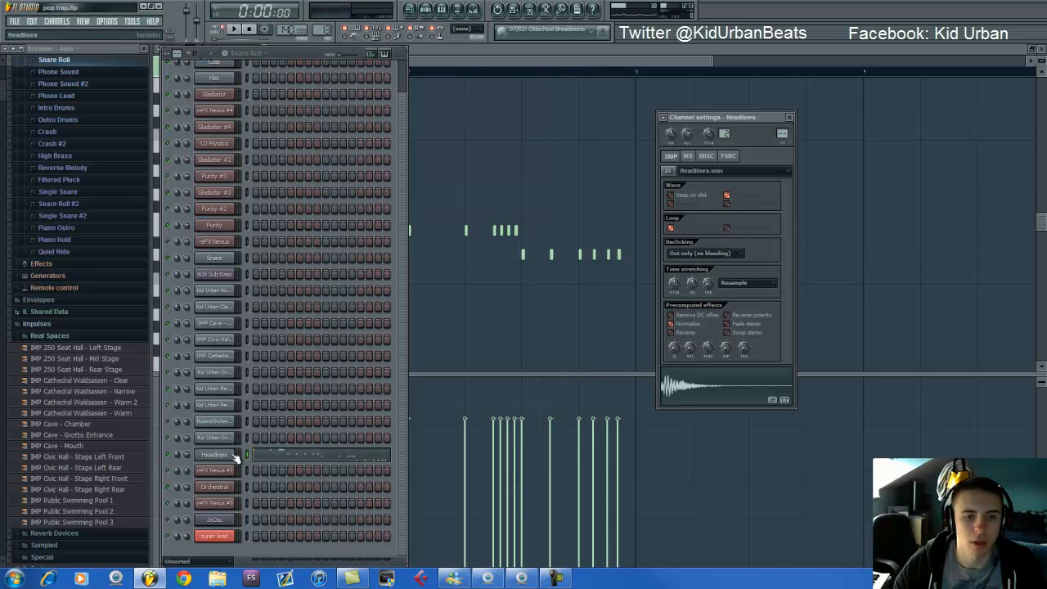
left_click(663, 117)
left_click(670, 145)
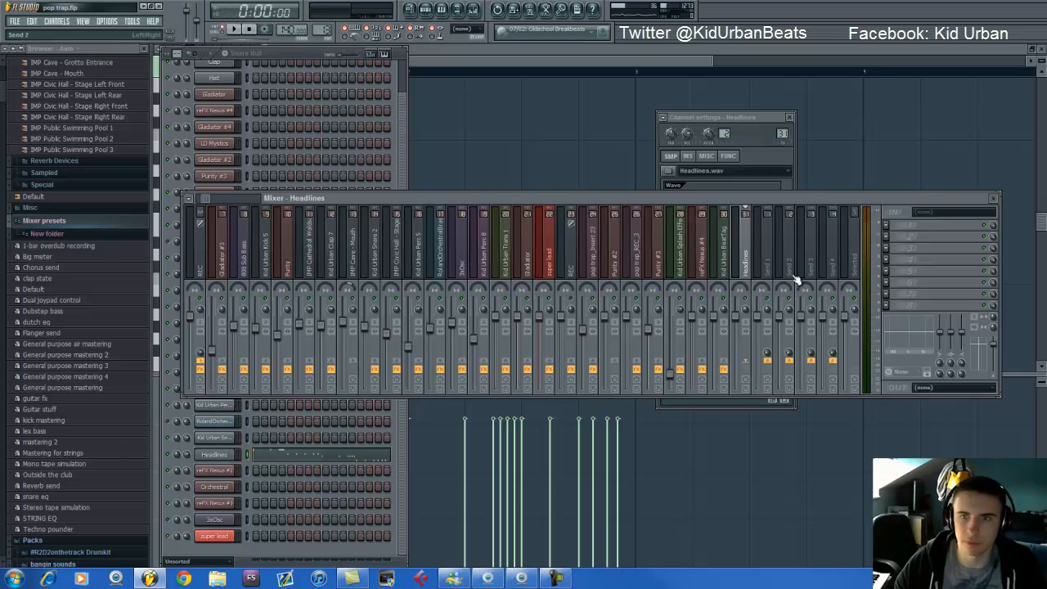
left_click(867, 231)
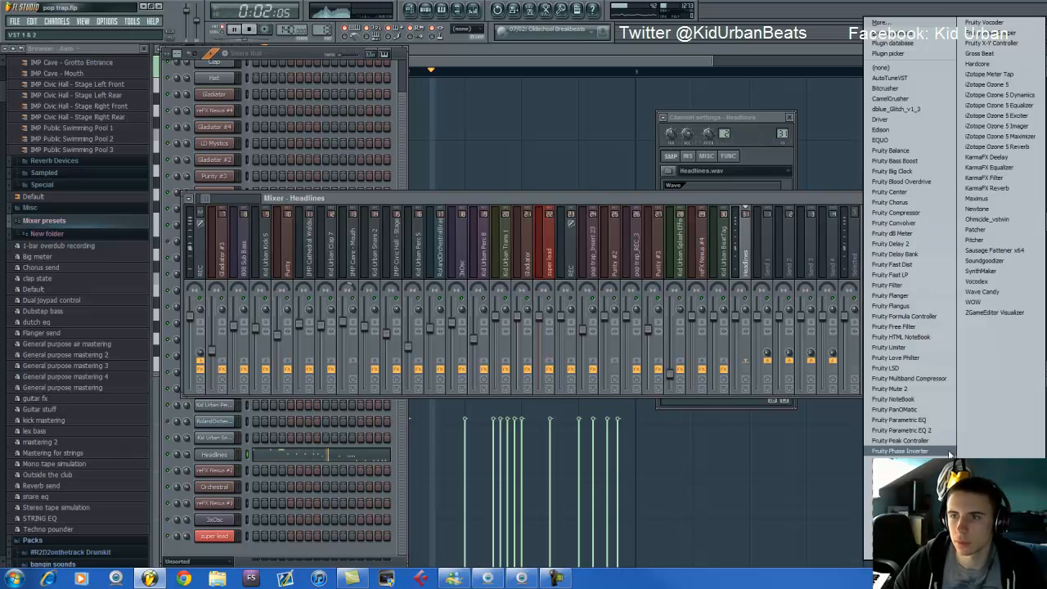
left_click(900, 430)
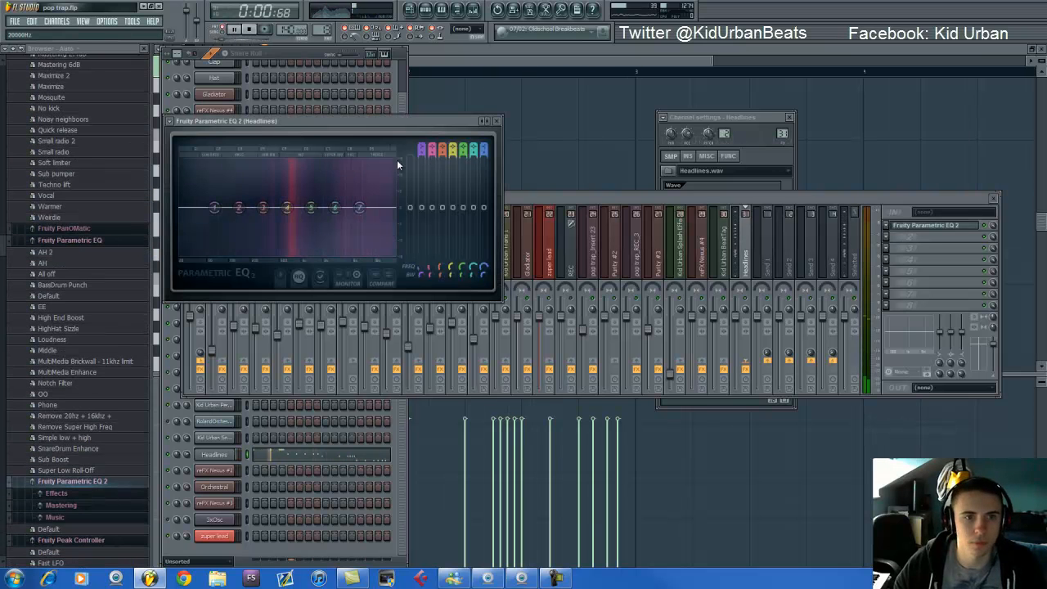
- Cut the low end of Headlines with EQ band 1 at about 133 Hz and stop playback
left_click(421, 150)
left_click_drag(215, 209, 243, 215)
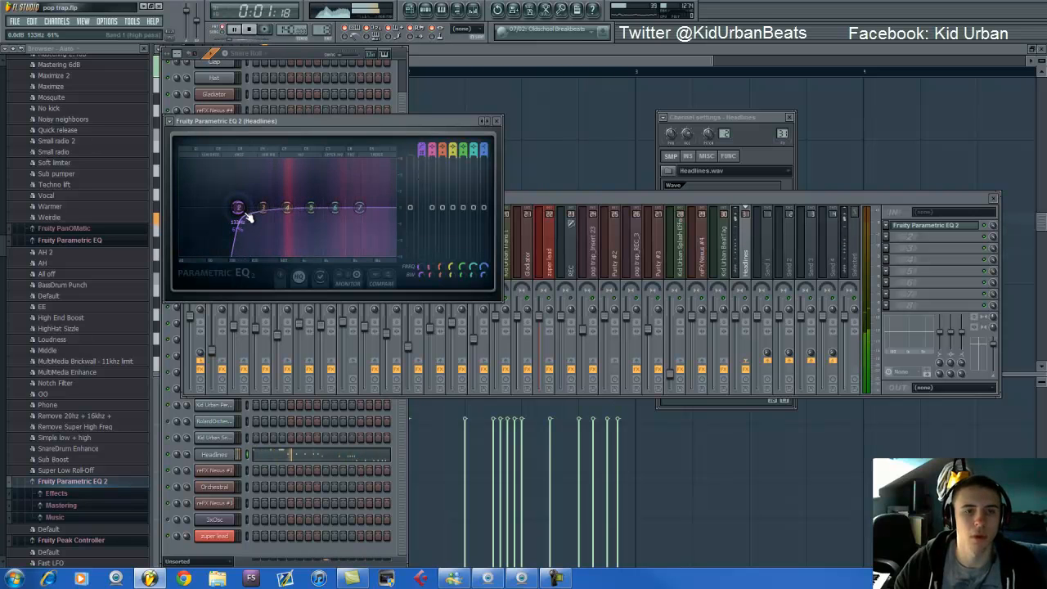
left_click(287, 56)
key("space")
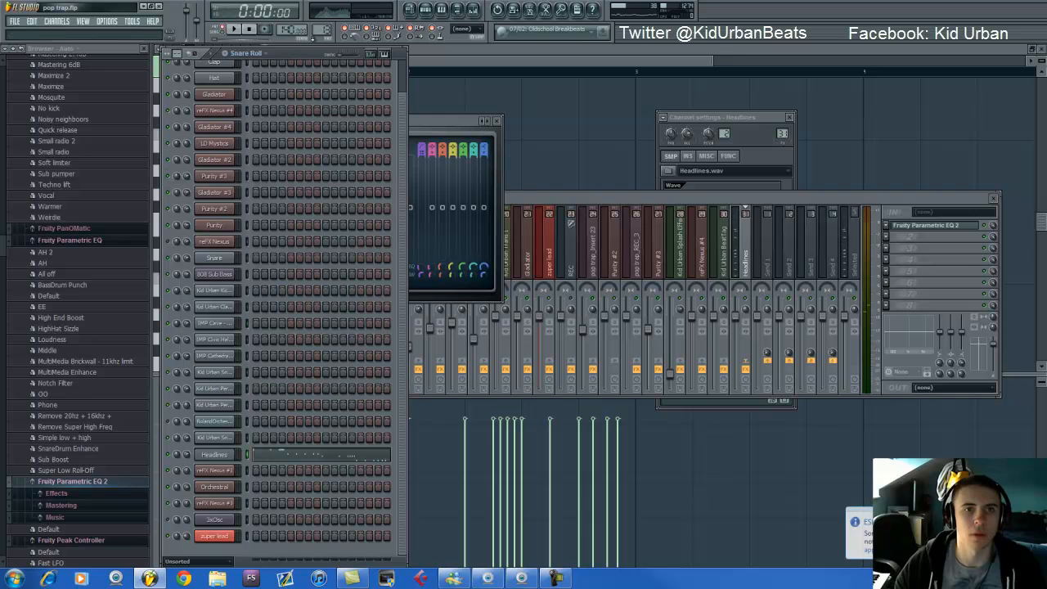
- Switch to the Phone Sound pattern and show the Gladiator instrument with its SYN Tracker patch, moving its window clear of the channel names
scroll(333, 346, "up", 2)
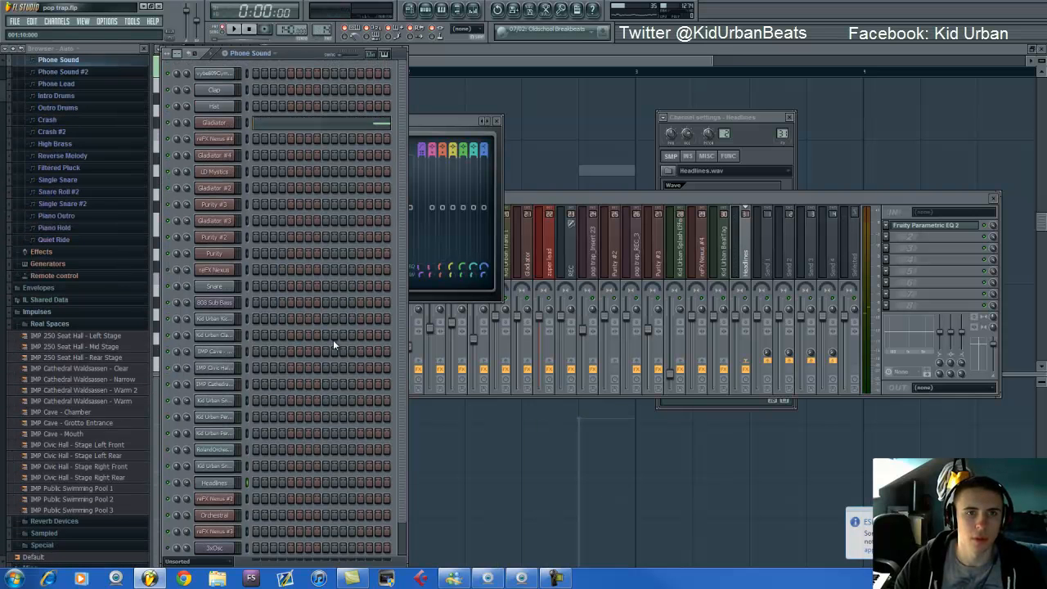
left_click(234, 129)
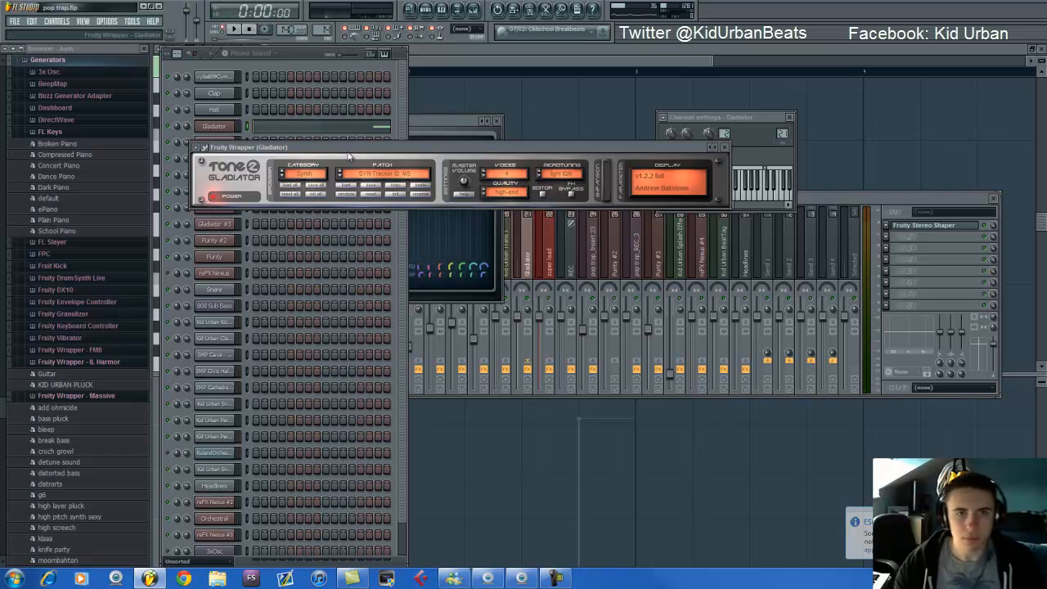
left_click_drag(348, 151, 356, 168)
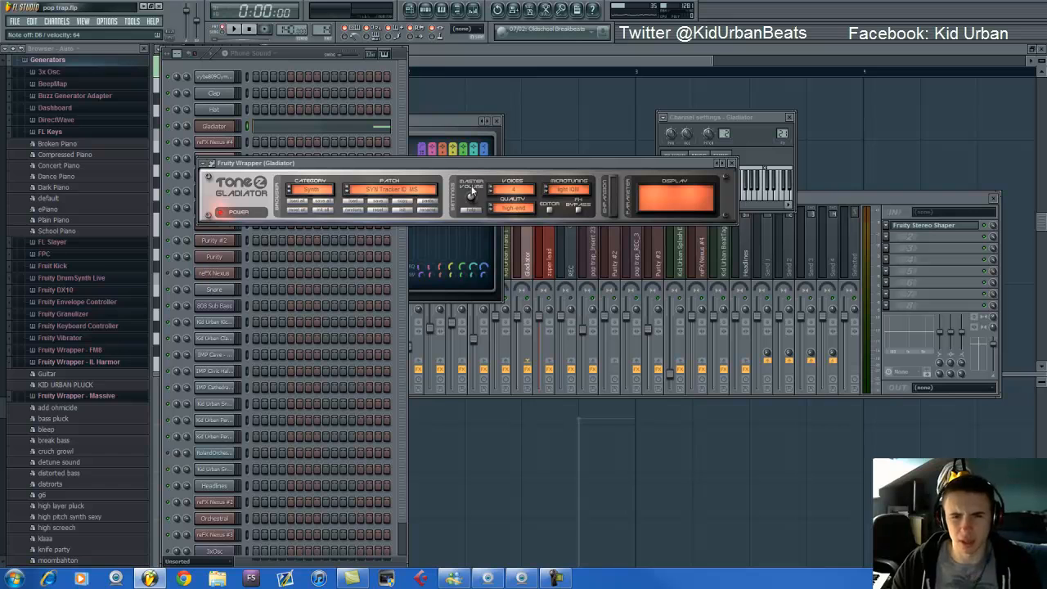
left_click_drag(474, 169, 518, 169)
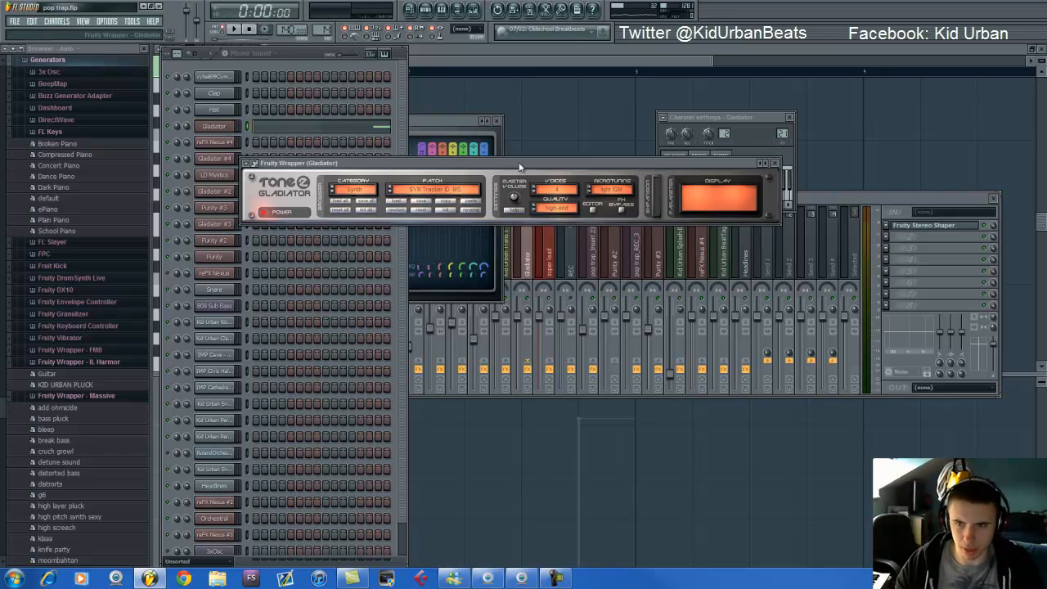
- Show the Gladiator channel's mixer track with Fruity Stereo Shaper and return to the channel list
left_click(225, 131)
left_click(225, 131)
left_click(852, 203)
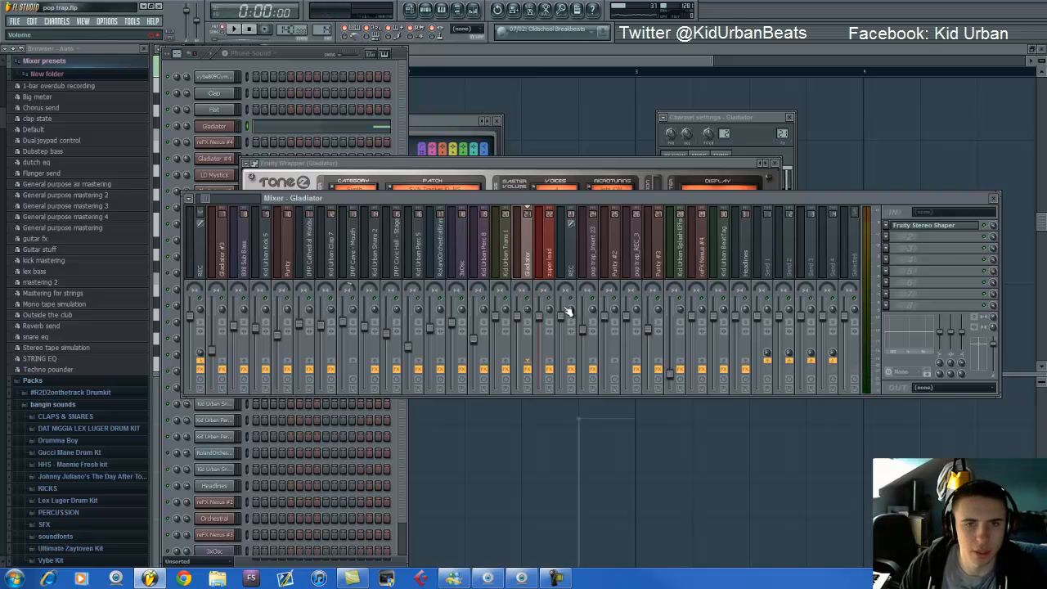
left_click(302, 52)
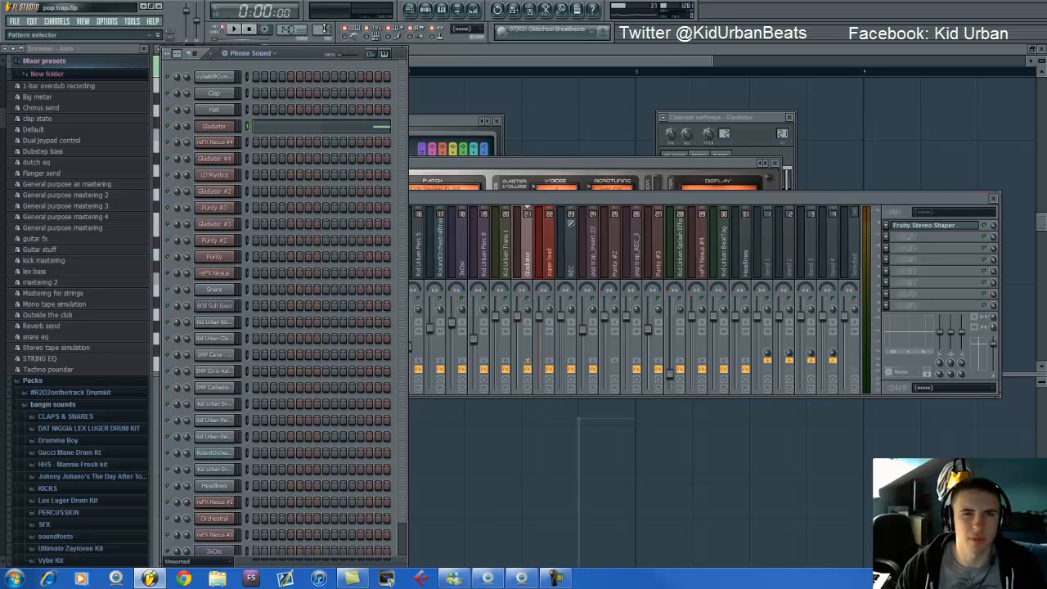
- Switch to the Phone Sound #2 pattern and play it briefly, then do the same with Phone Lead
left_click_drag(326, 26, 326, 23)
key("space")
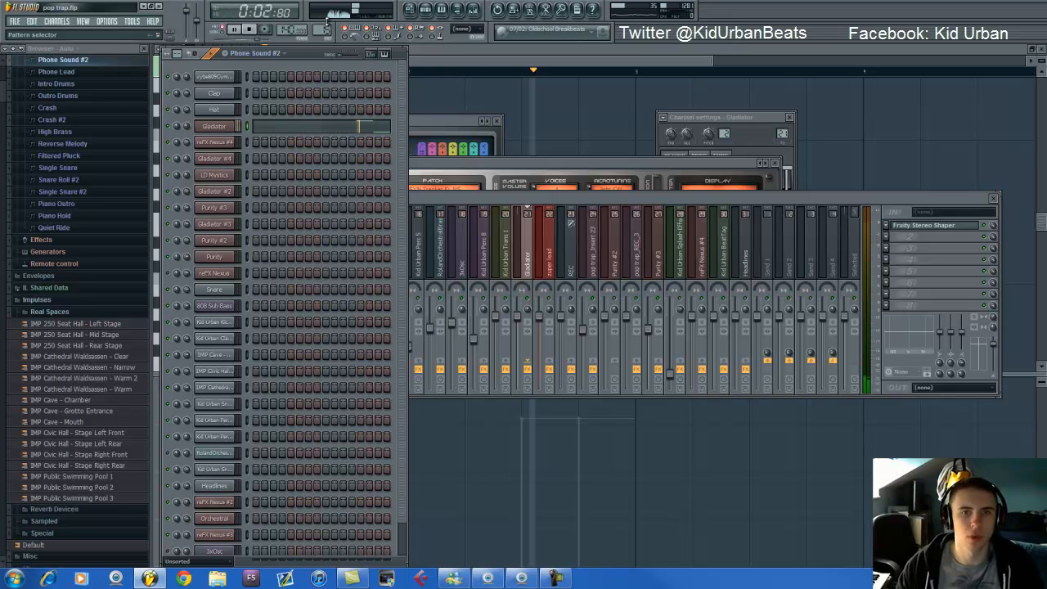
key("space")
left_click_drag(326, 27, 327, 25)
key("space")
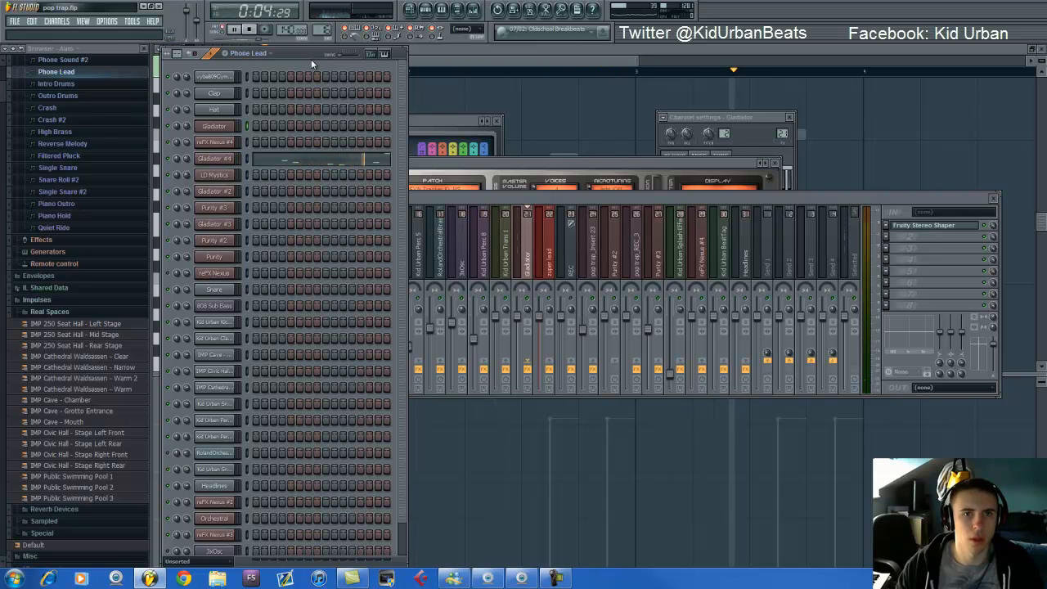
key("space")
- Switch to the Intro Drums pattern and load the Marching Kit rhythm set into part 1 of the Orchestral instrument
left_click_drag(325, 31, 323, 25)
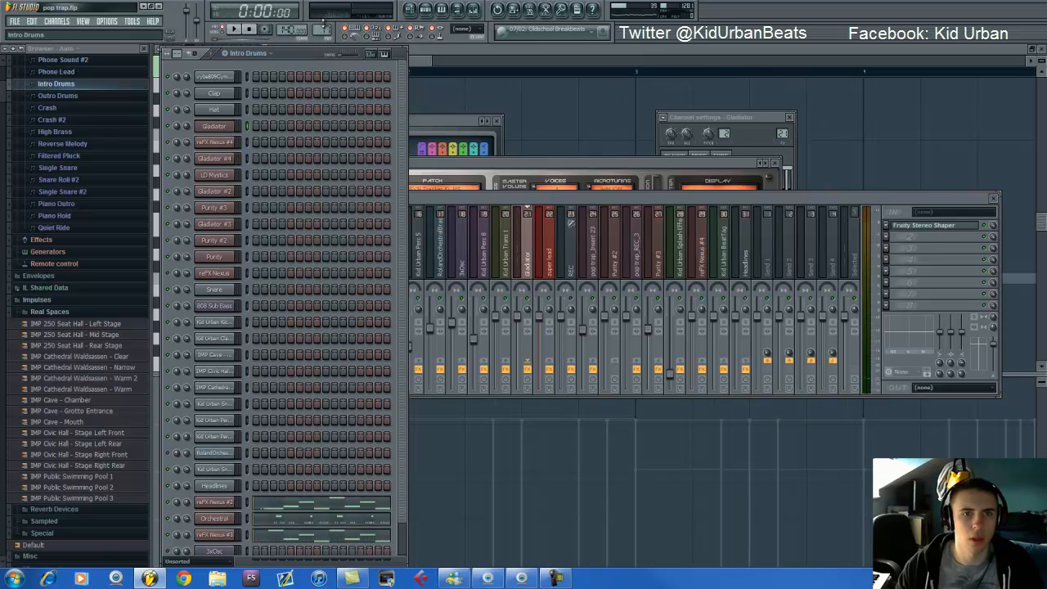
scroll(333, 309, "down", 2)
left_click(219, 487)
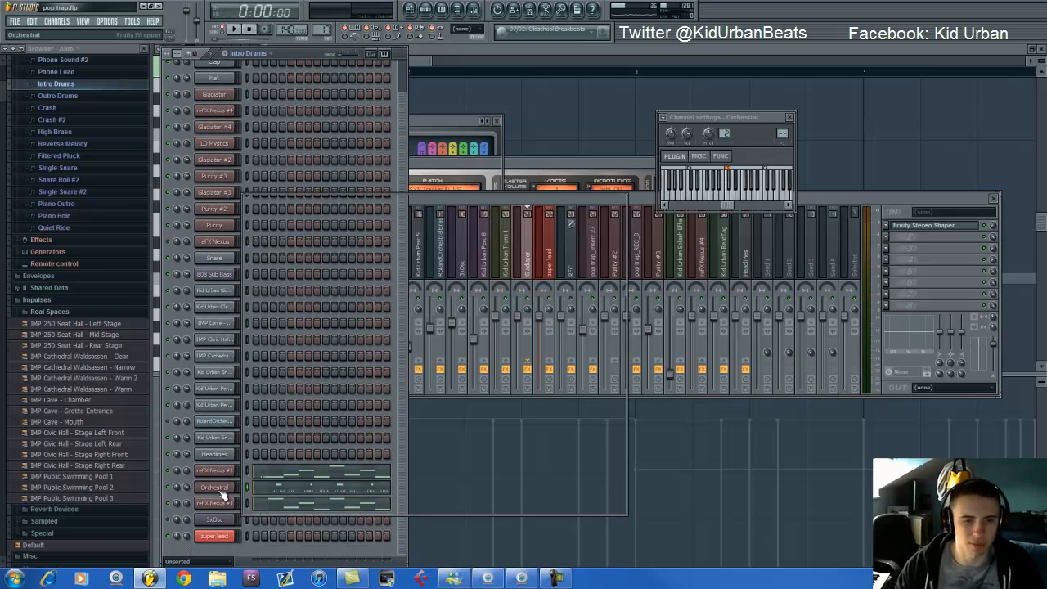
left_click(297, 214)
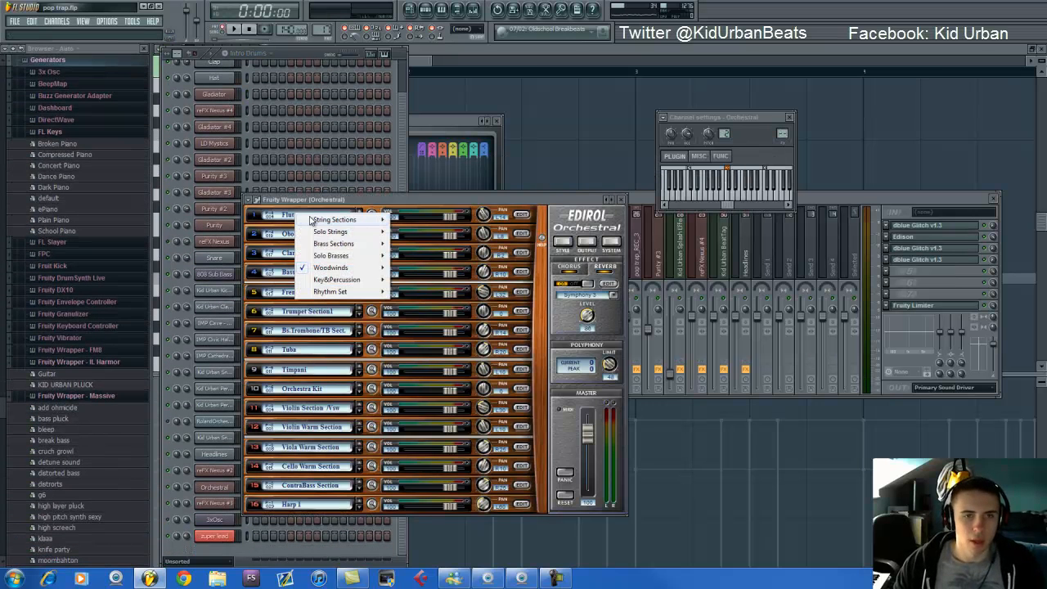
mouse_move(333, 219)
mouse_move(365, 294)
left_click(430, 302)
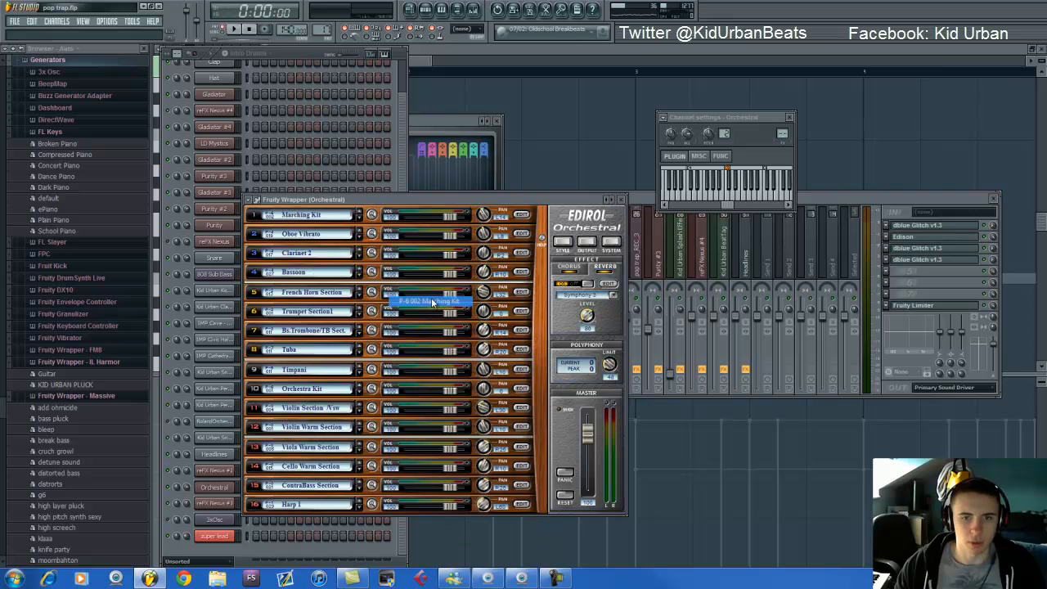
left_click(316, 99)
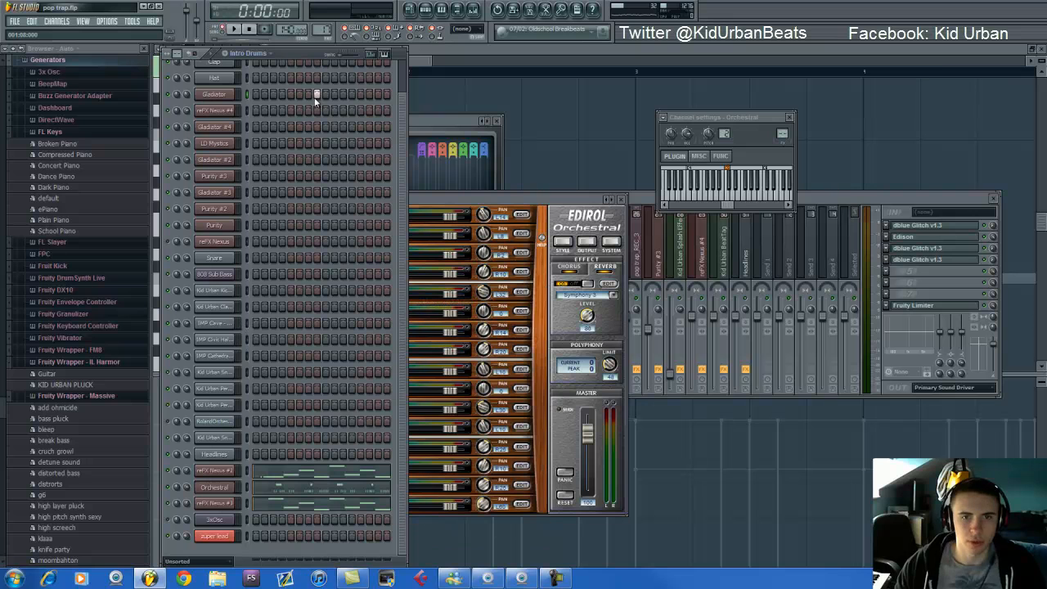
- Show the reFX Nexus #2 instrument with its Timpani Hit preset and play the Intro Drums pattern
left_click(215, 472)
key("Return")
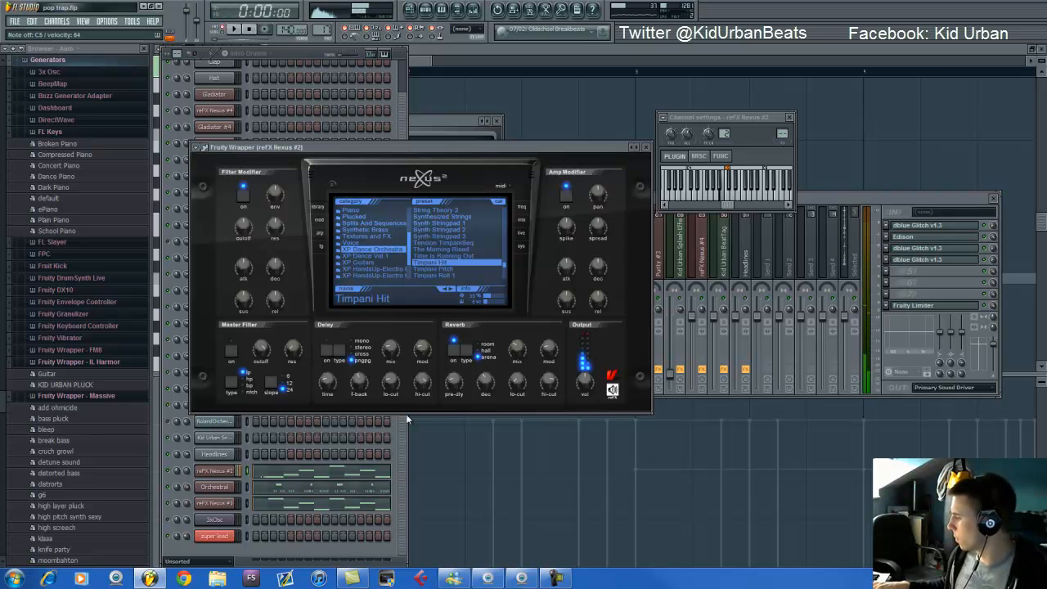
left_click(317, 429)
key("space")
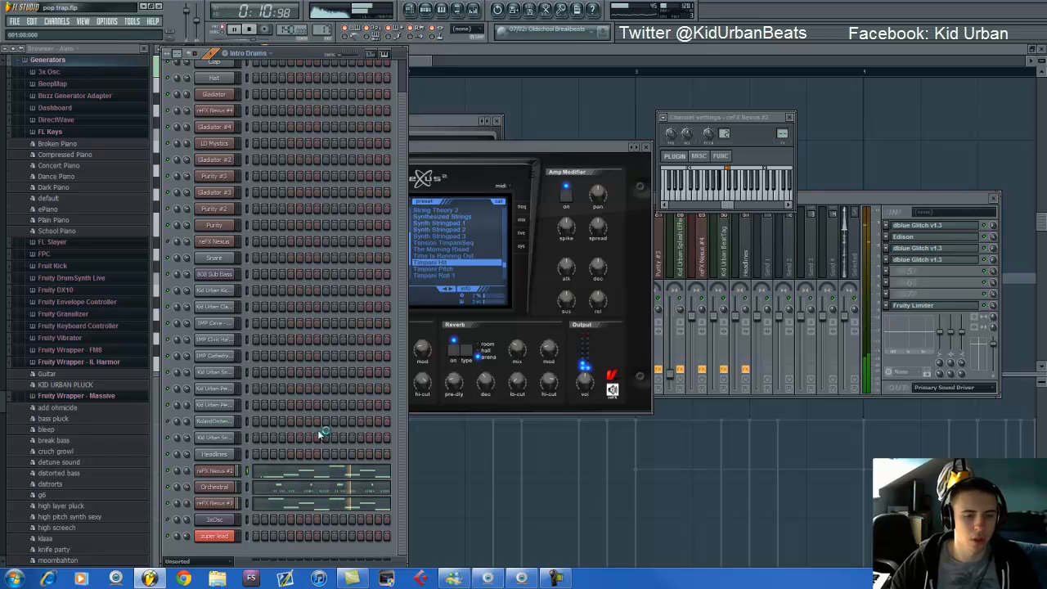
key("space")
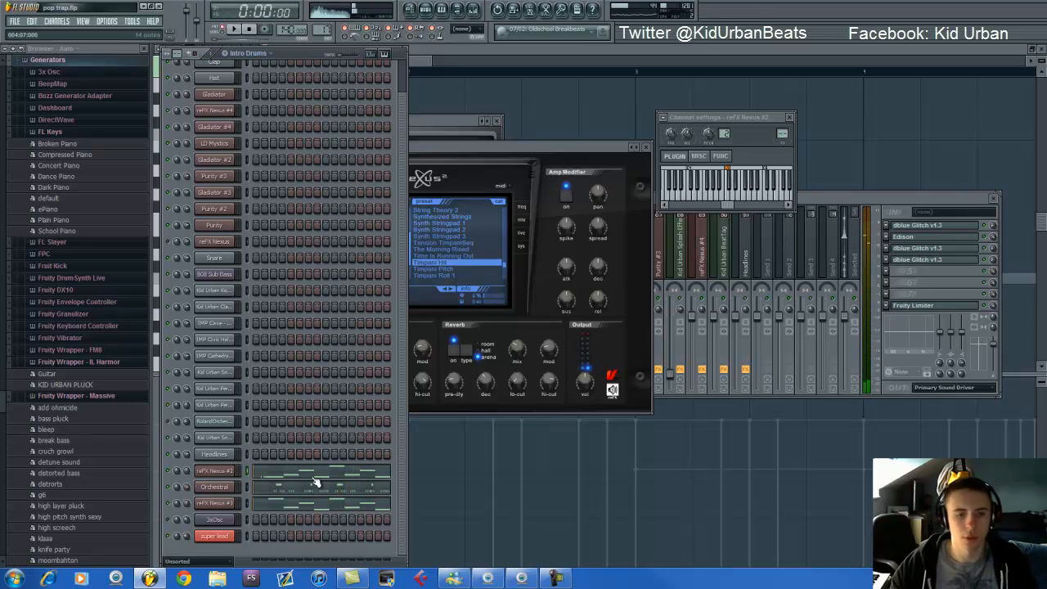
- Dismiss the Nexus error and examine the reFX Nexus #2 opening notes and their velocities in the piano roll
left_click(214, 472)
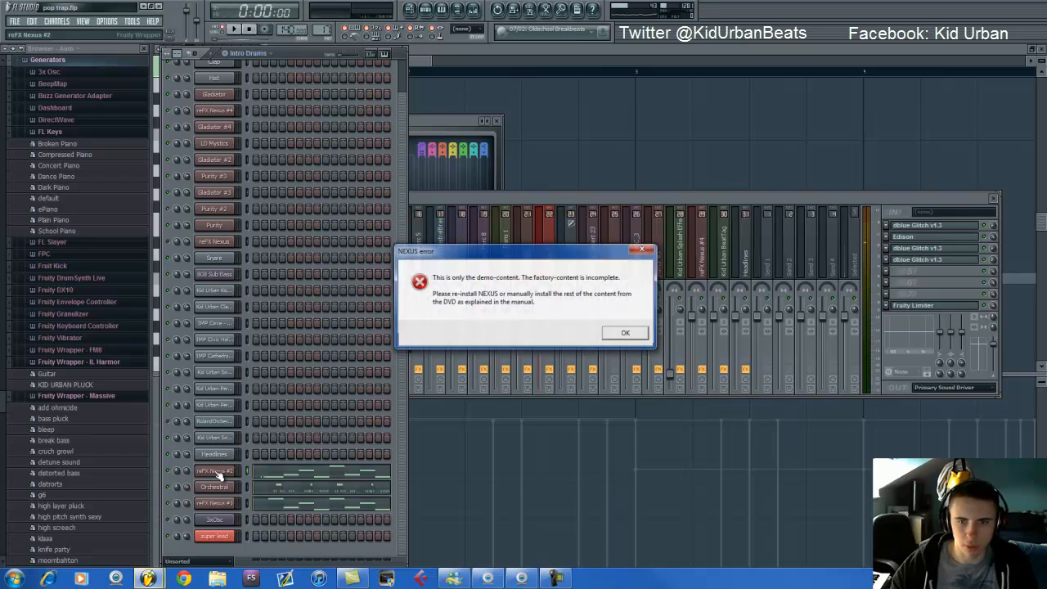
left_click(626, 332)
left_click(264, 474)
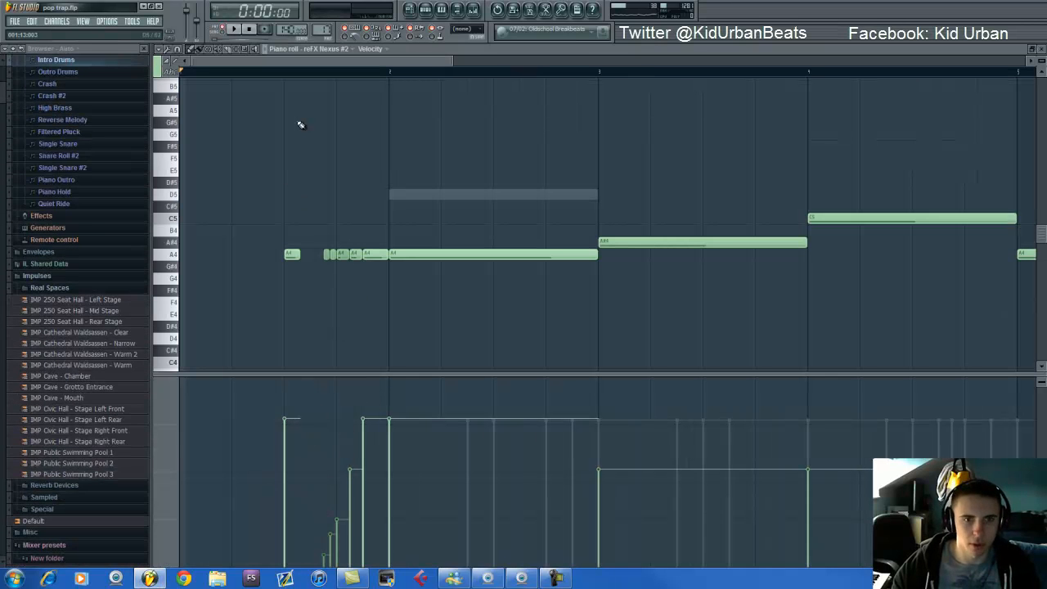
scroll(350, 502, "up", 3)
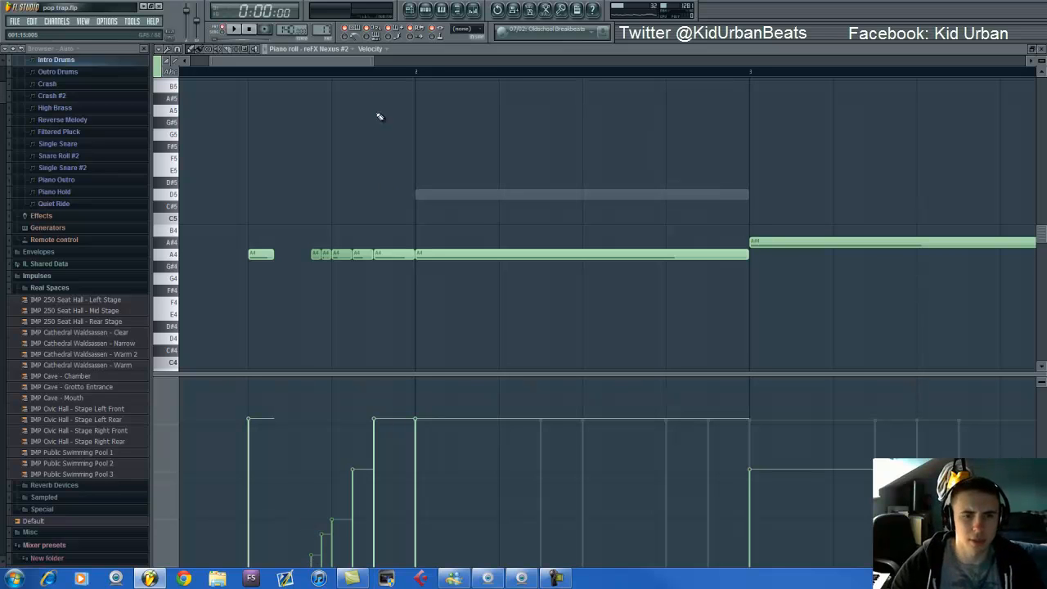
scroll(365, 87, "down", 1, "ctrl")
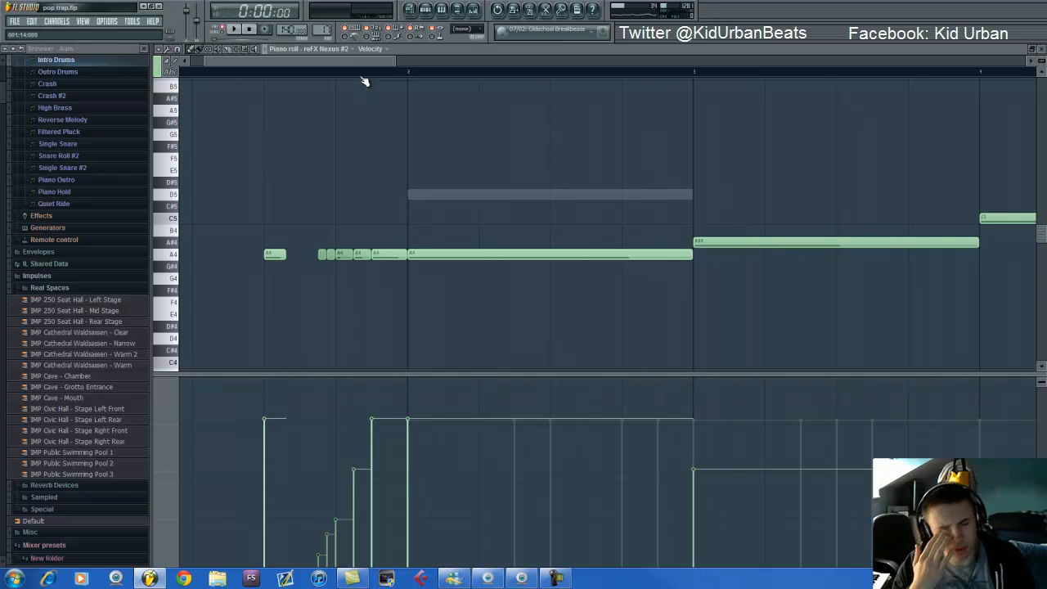
left_click_drag(335, 62, 300, 64)
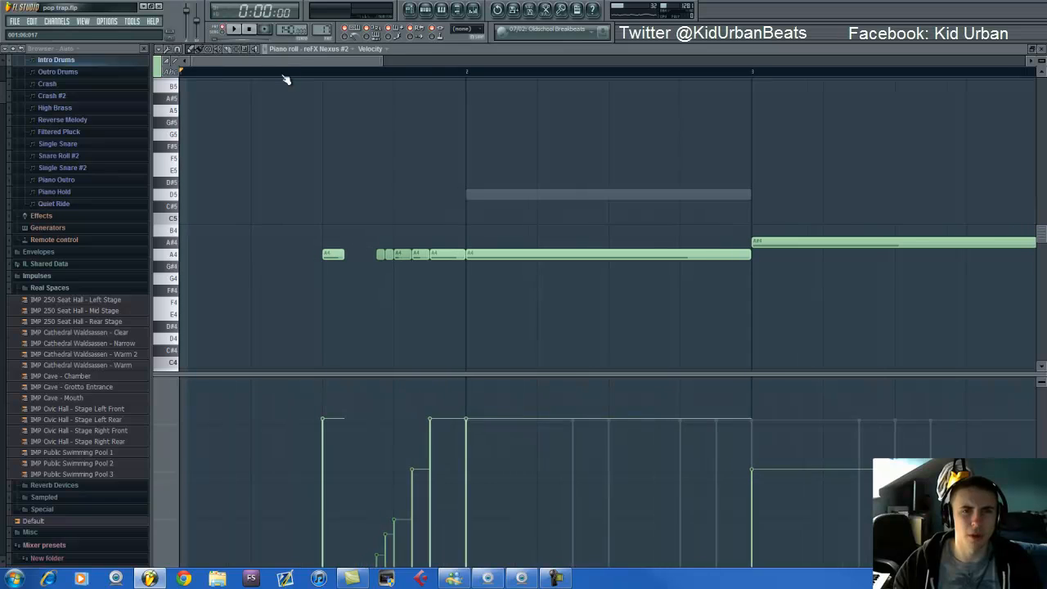
scroll(284, 77, "down", 1, "ctrl")
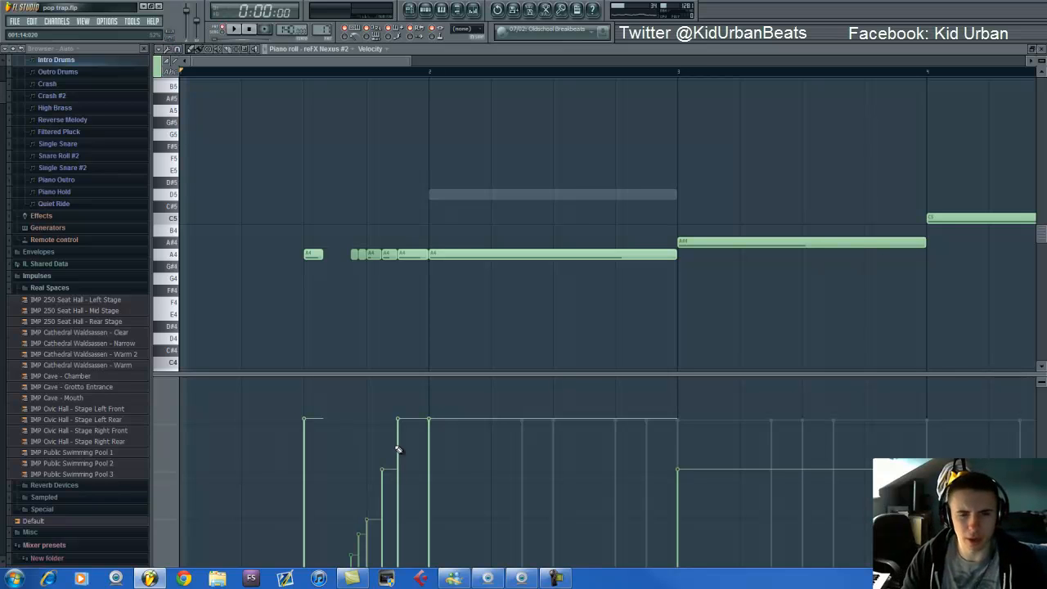
- Audition the short A4 roll notes of reFX Nexus #2, play the pattern briefly and return to the channel list
left_click(355, 255)
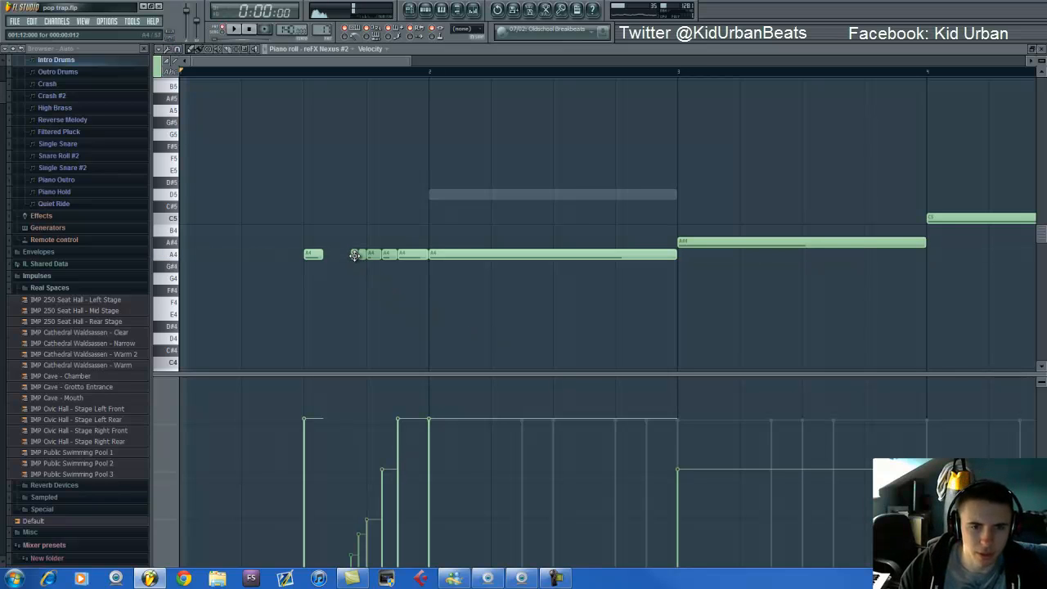
left_click(409, 257)
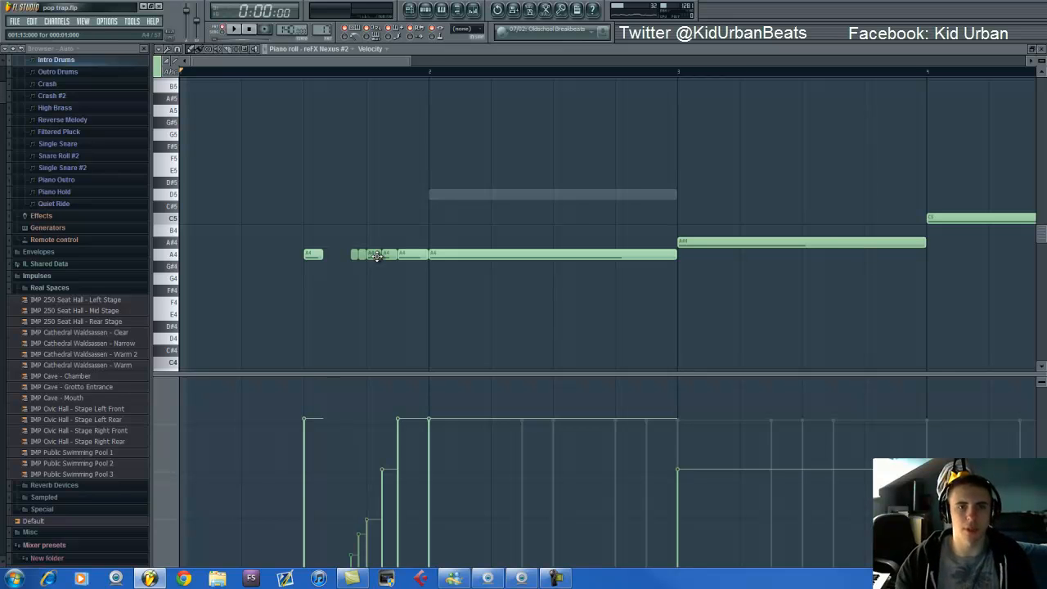
scroll(373, 79, "down", 3)
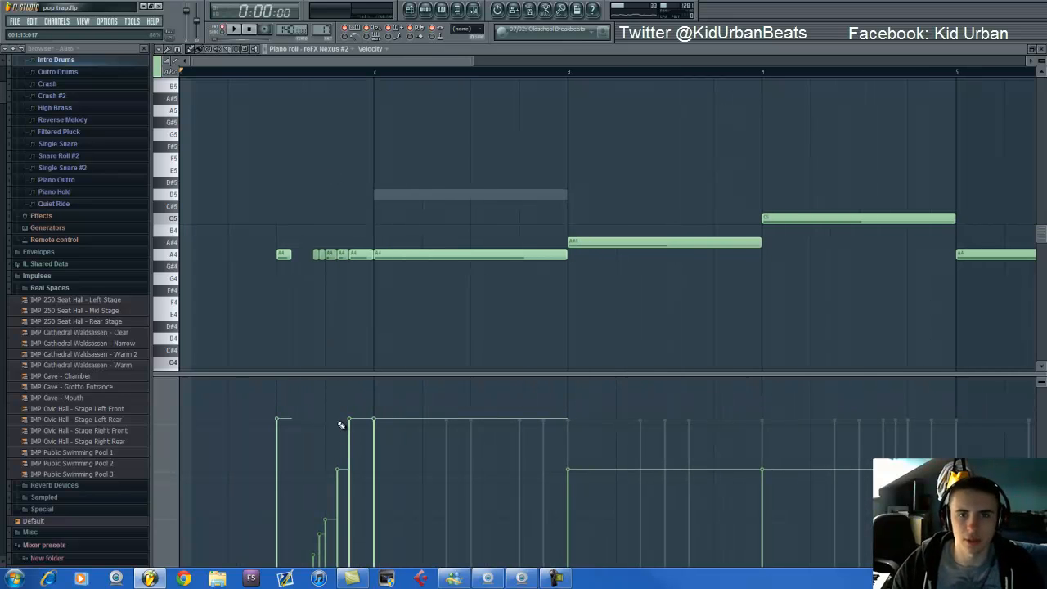
key("space")
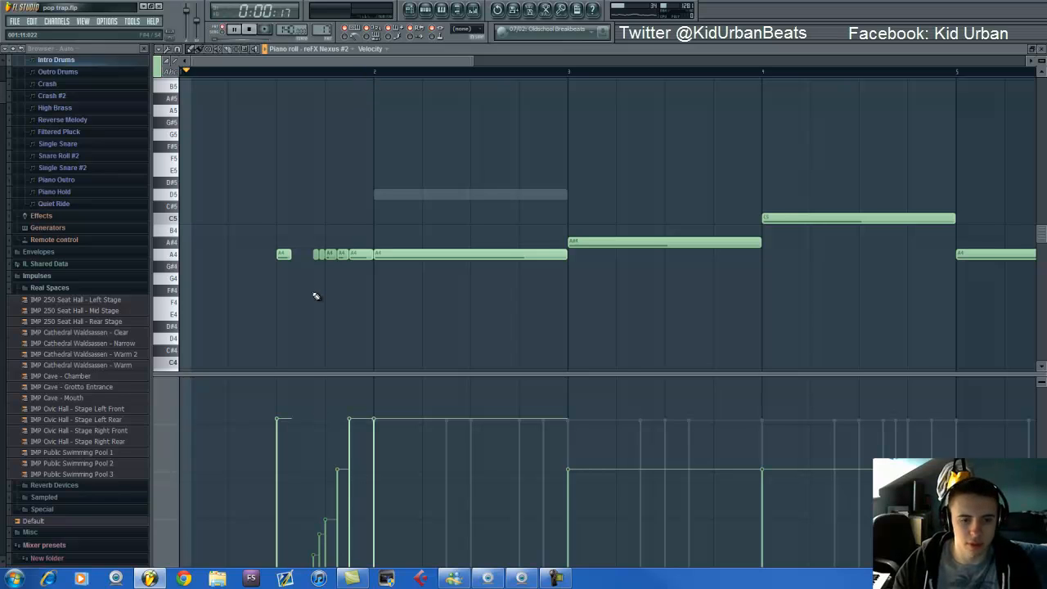
key("space")
key("F6")
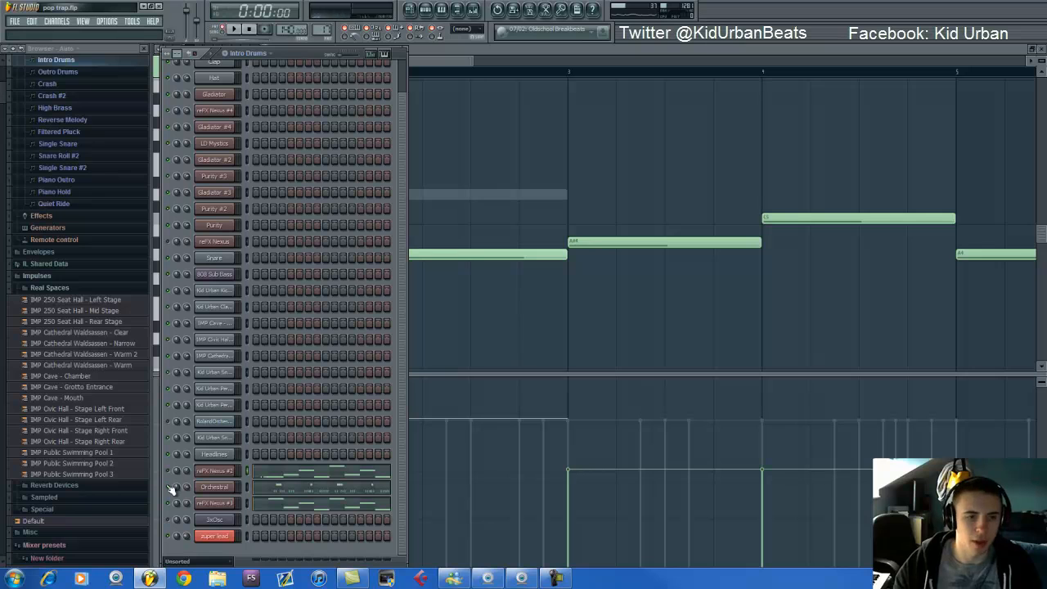
- Play Intro Drums while viewing the Orchestral notes, stop playback and show the Orchestral instrument from the channel list
key("space")
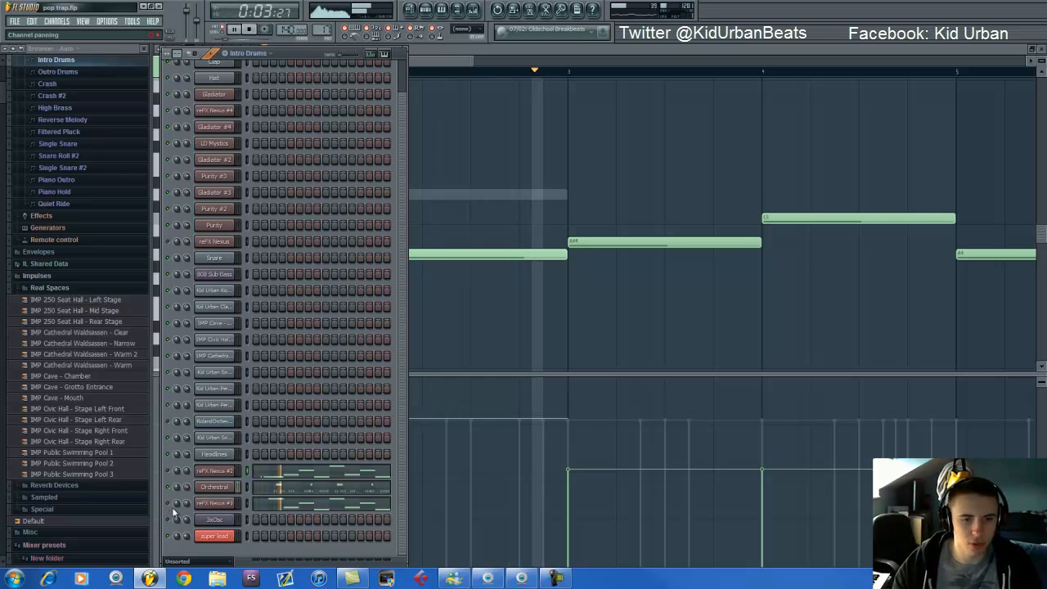
left_click(295, 486)
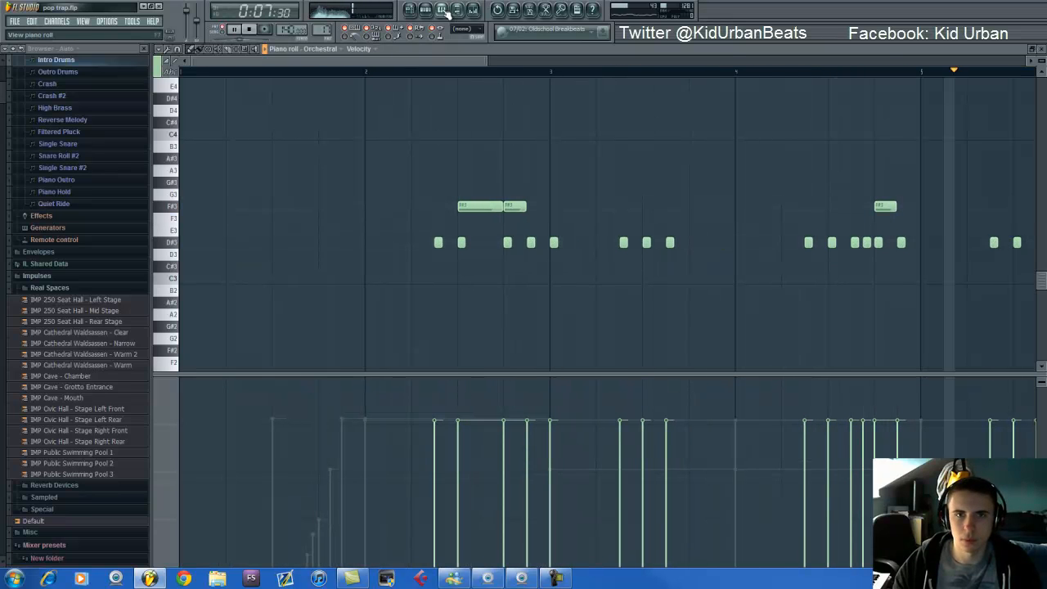
left_click(425, 9)
key("space")
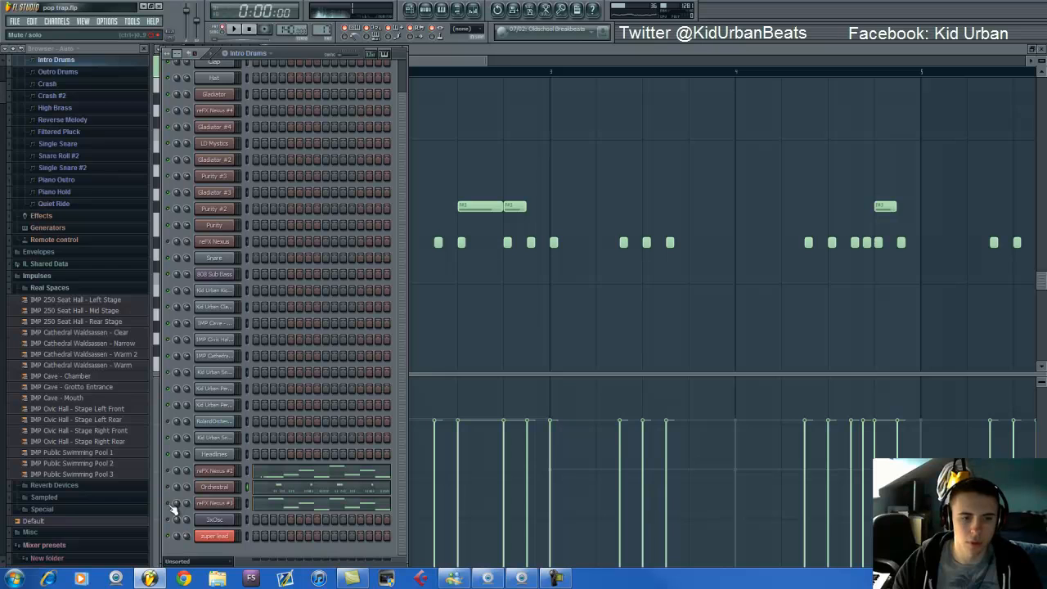
left_click(200, 487)
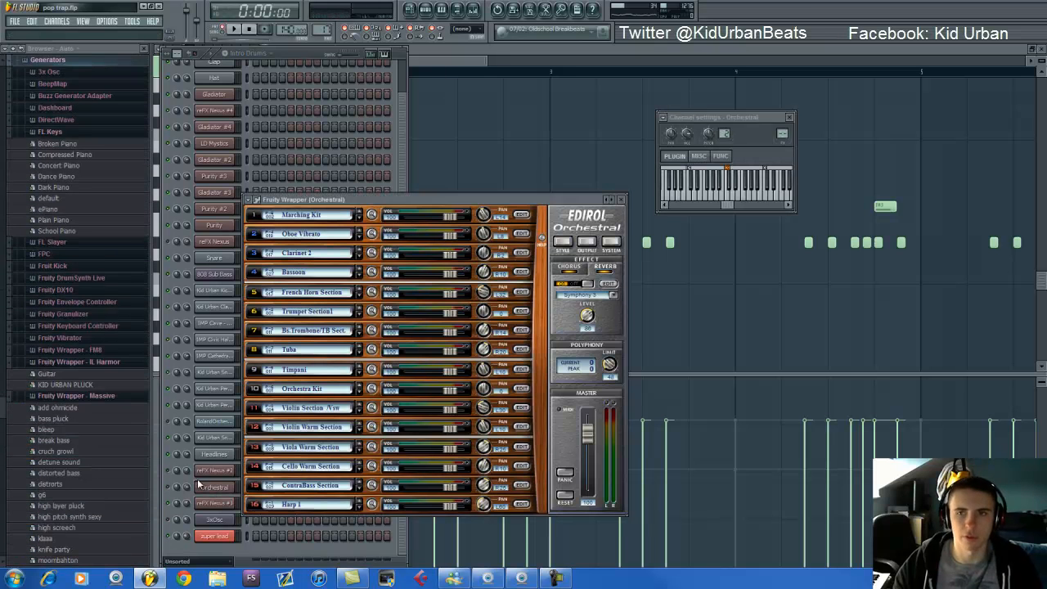
- Show reFX Nexus #3 with its Imperial March preset, move its window clear of the channel list and play Intro Drums
left_click(204, 502)
key("Return")
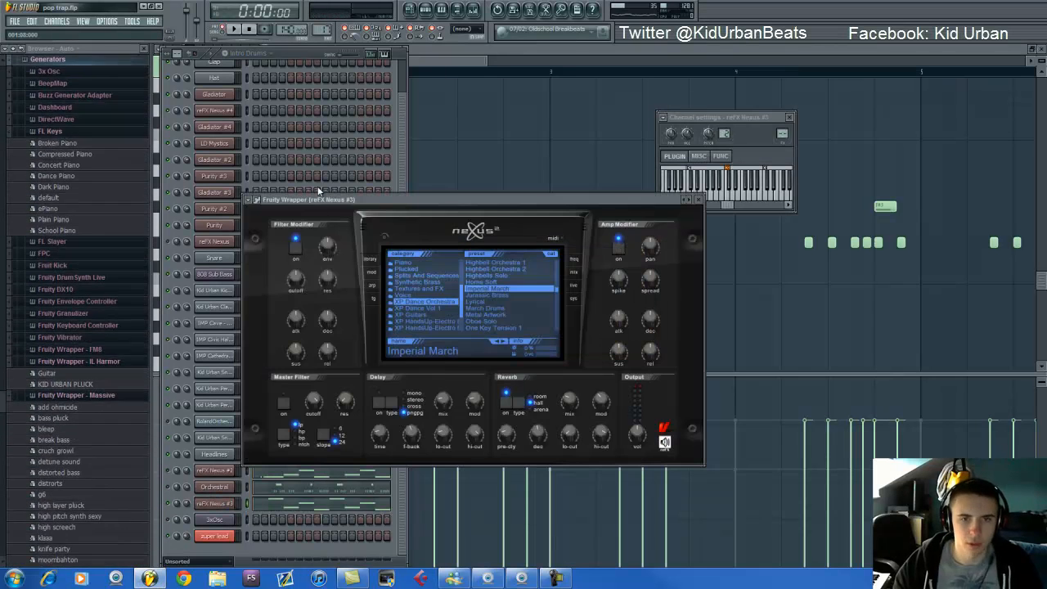
left_click(319, 191)
key("space")
key("space")
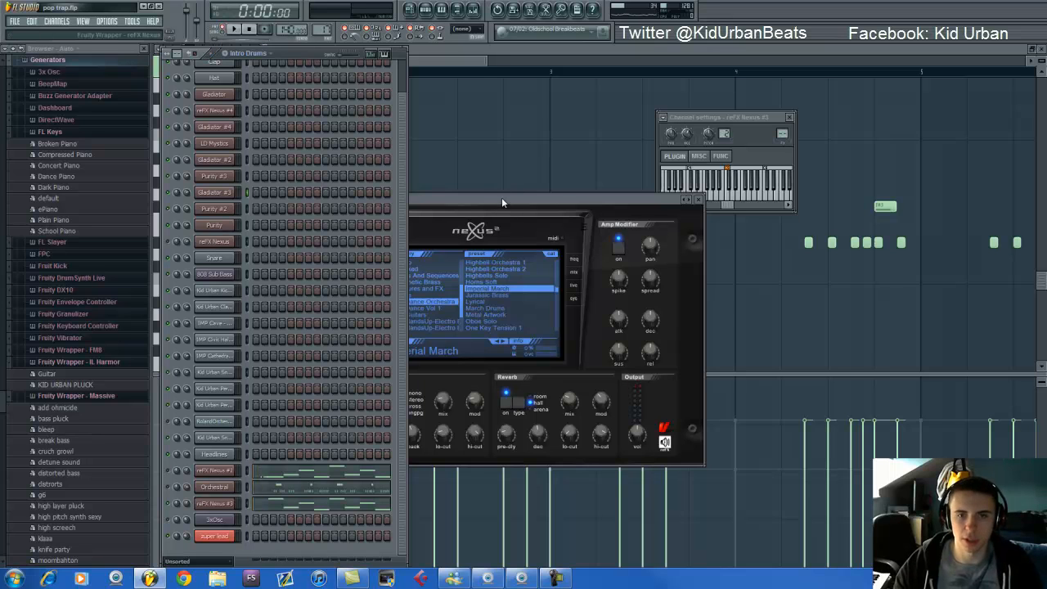
left_click_drag(501, 197, 677, 192)
key("space")
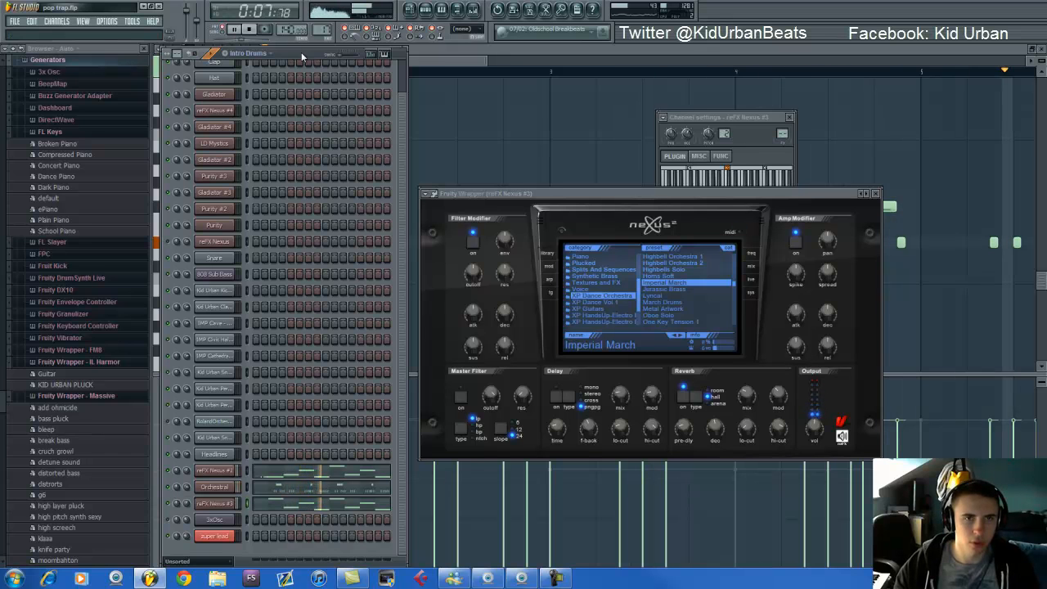
- Play the Outro Drums pattern briefly, stop playback and switch to the Crash pattern
left_click(250, 29)
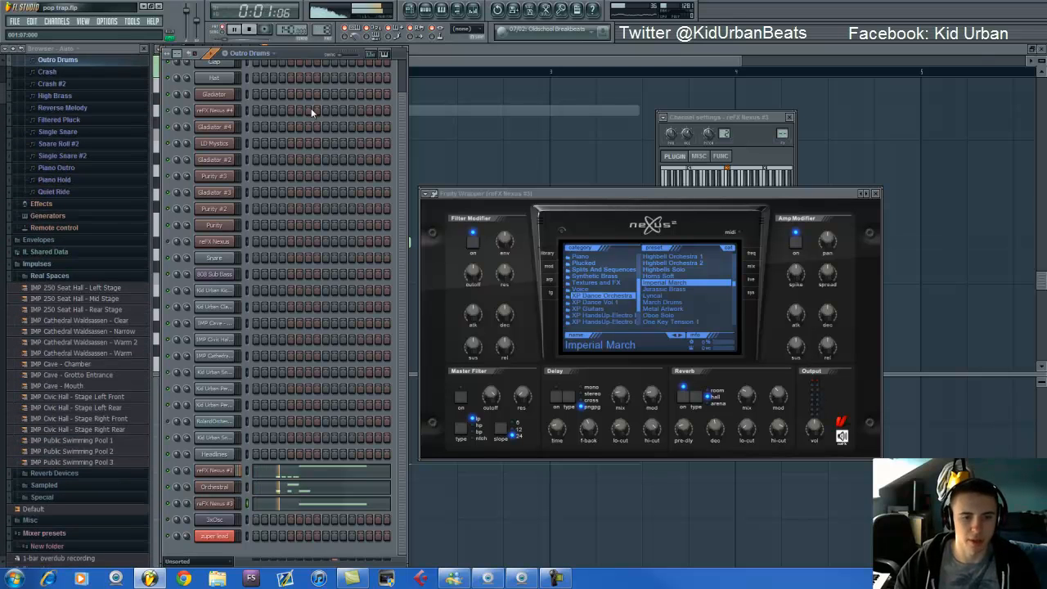
key("space")
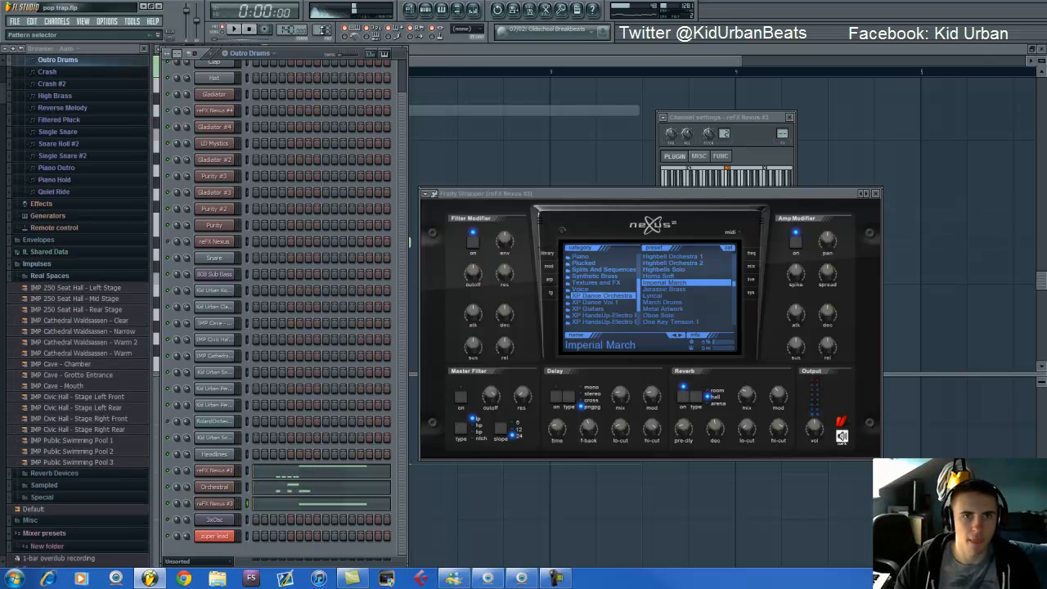
left_click_drag(325, 31, 325, 27)
scroll(338, 235, "up", 2)
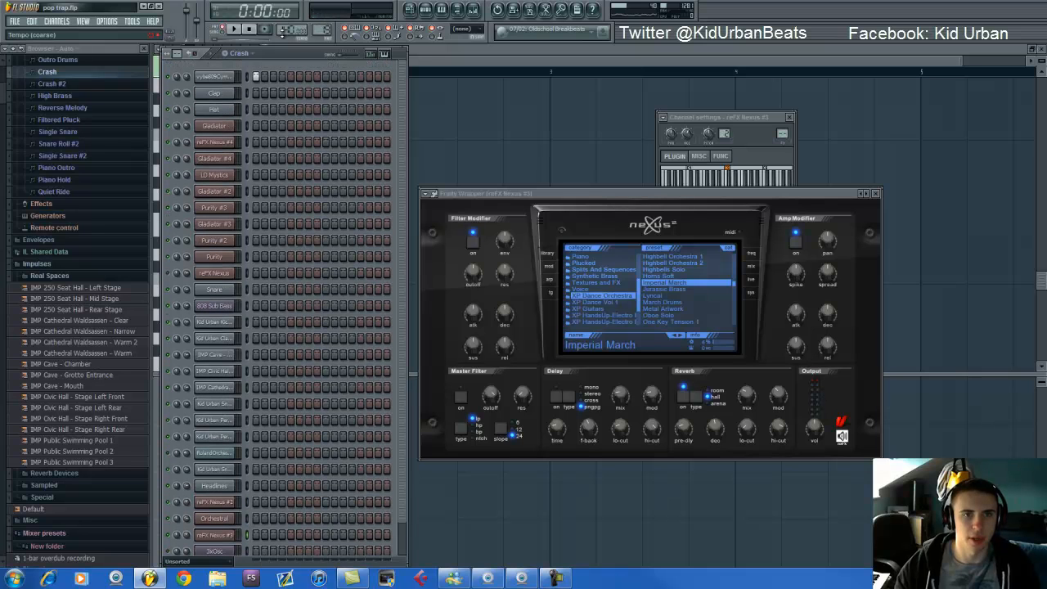
- Switch to the High Brass pattern, show its reFX Nexus instrument and play the pattern briefly, glancing at the playlist during playback
left_click_drag(325, 31, 324, 20)
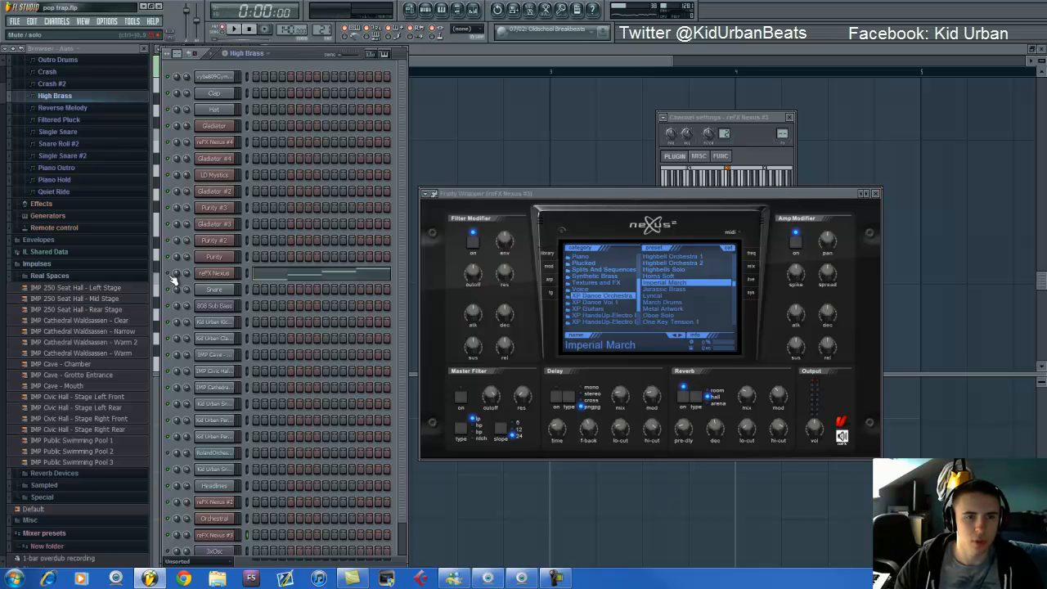
left_click(215, 273)
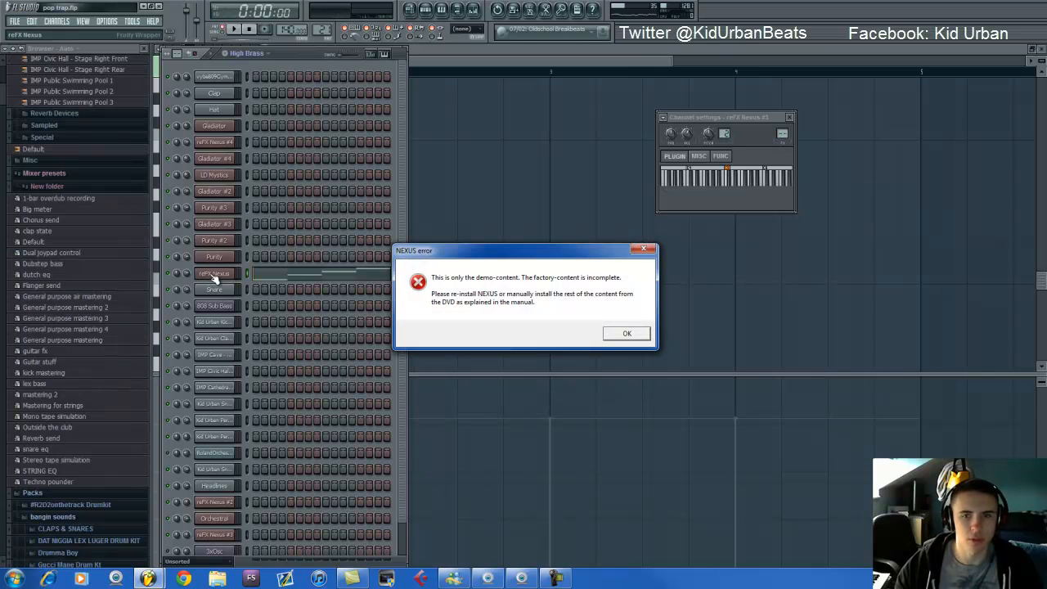
key("Return")
left_click(301, 54)
key("space")
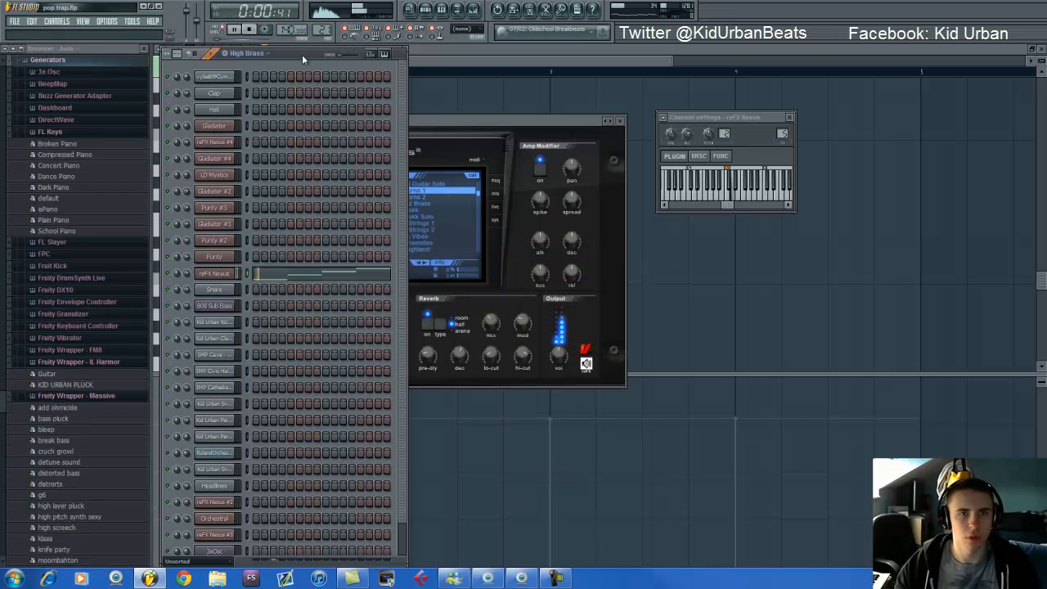
left_click(409, 10)
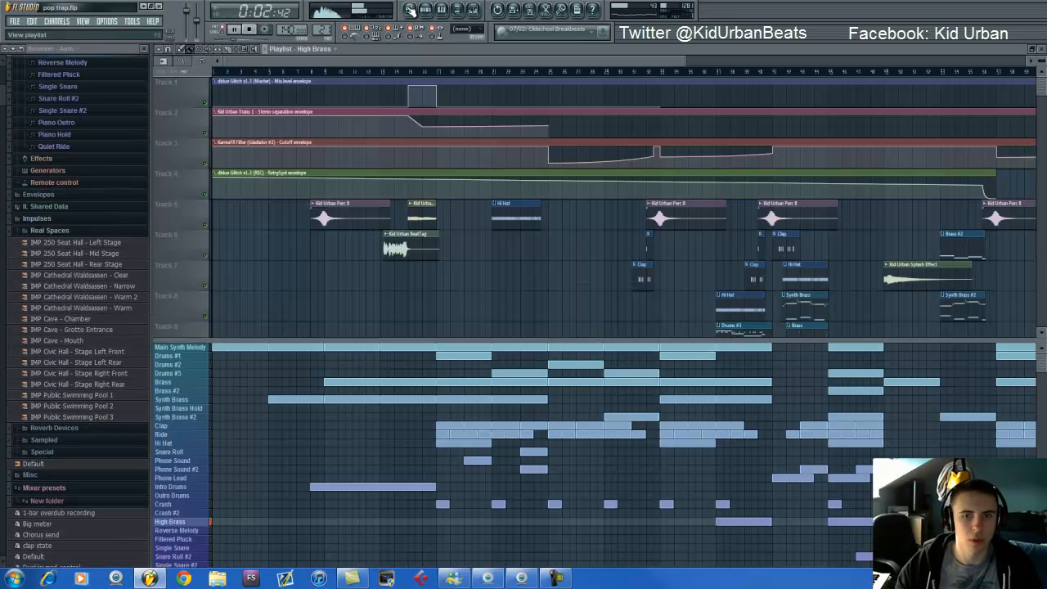
left_click(408, 10)
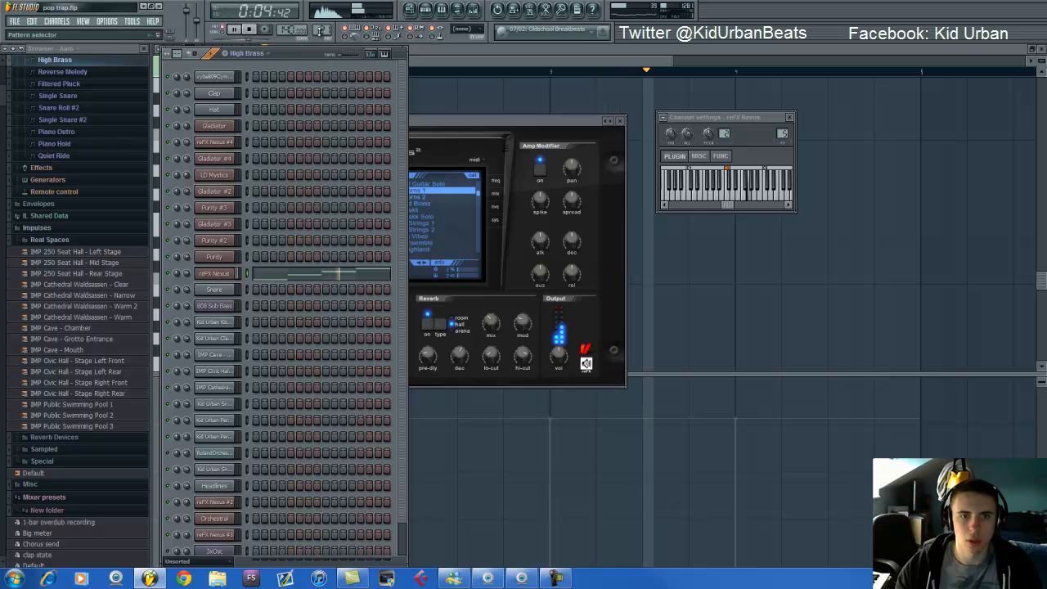
key("space")
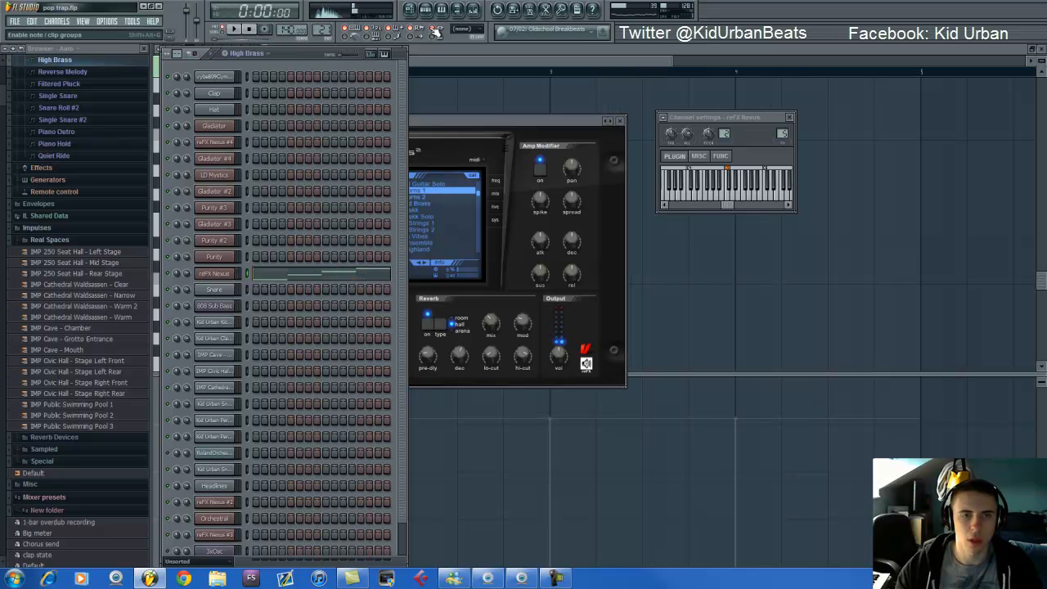
- Examine where the High Brass clips are placed in the playlist
left_click(409, 10)
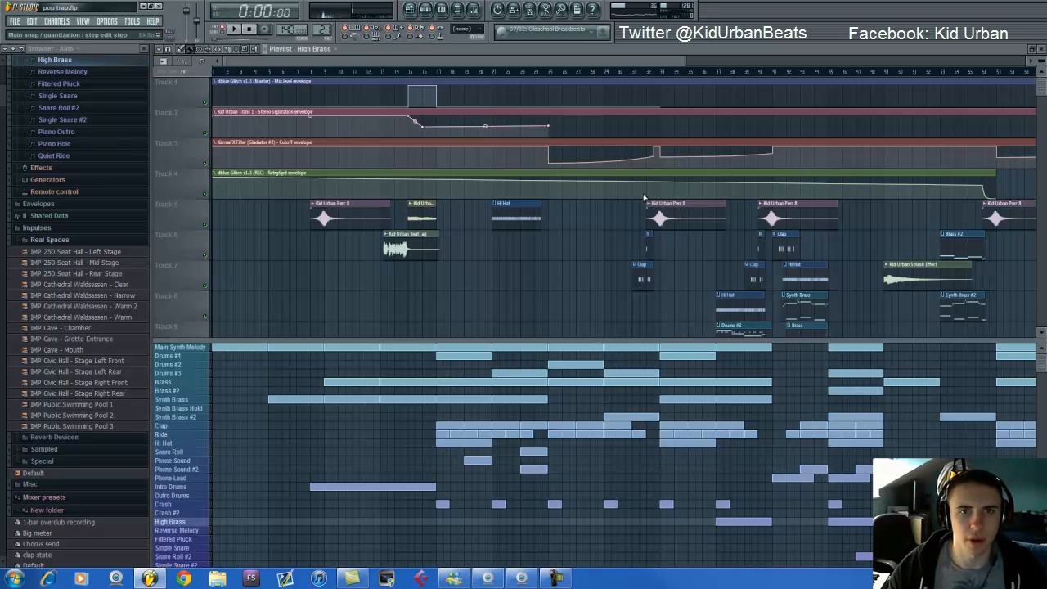
scroll(793, 481, "up", 2)
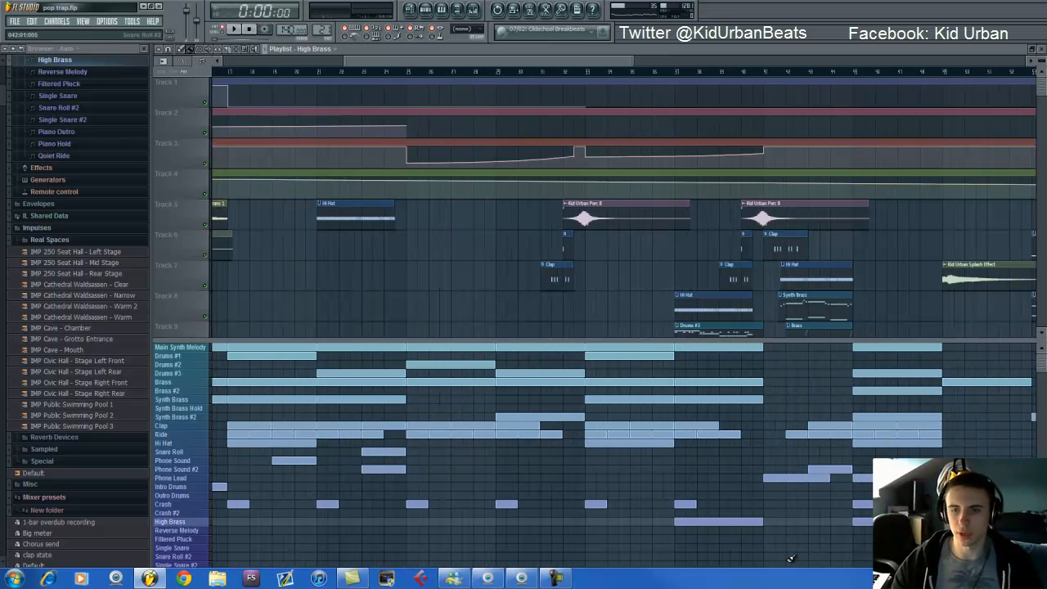
scroll(734, 532, "down", 2)
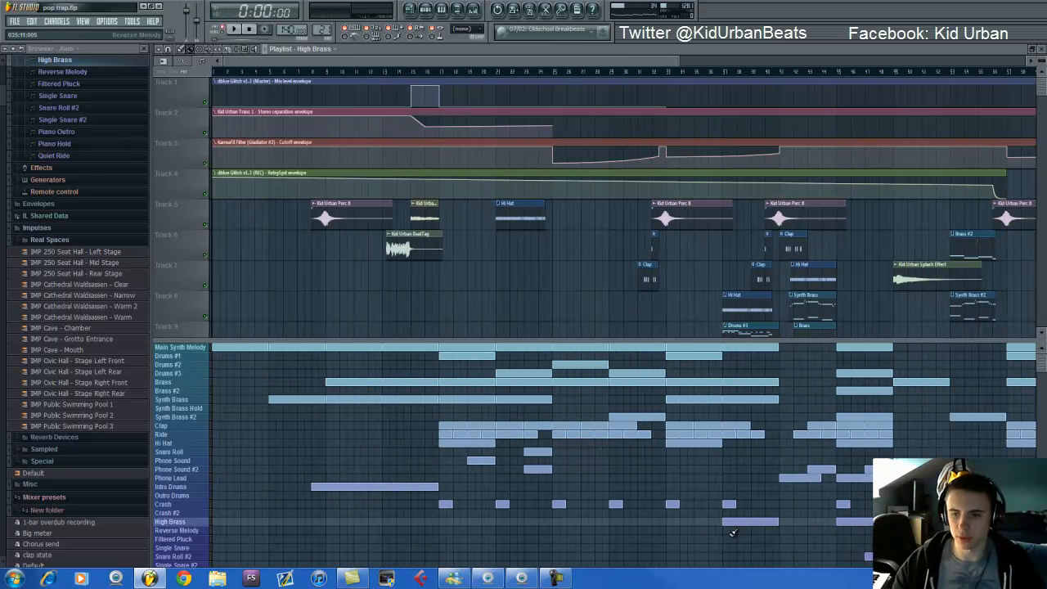
- Switch to the Reverse Melody pattern and show its Gladiator #2 notes in the piano roll
left_click(427, 10)
left_click_drag(326, 29, 328, 23)
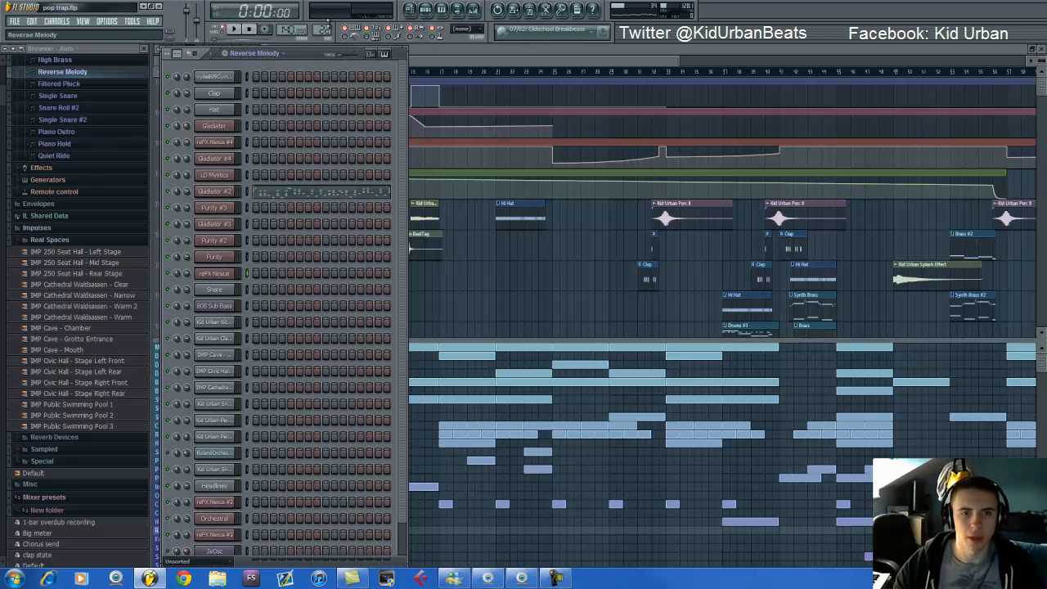
left_click(334, 197)
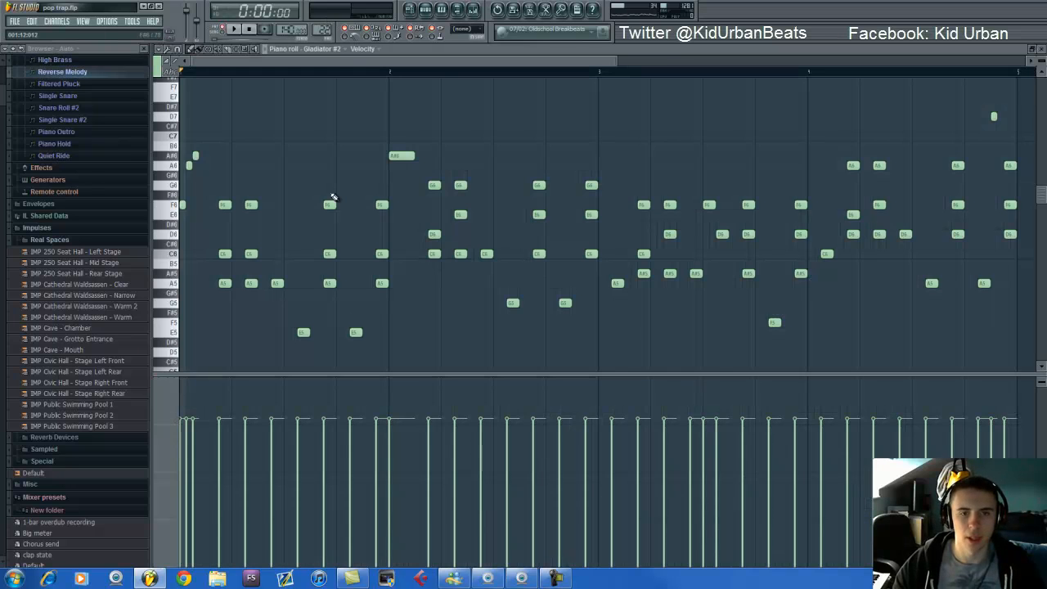
- Audition the audio recorded in Edison on the REC mixer track and return to the Gladiator #2 notes
left_click(472, 12)
left_click(204, 246)
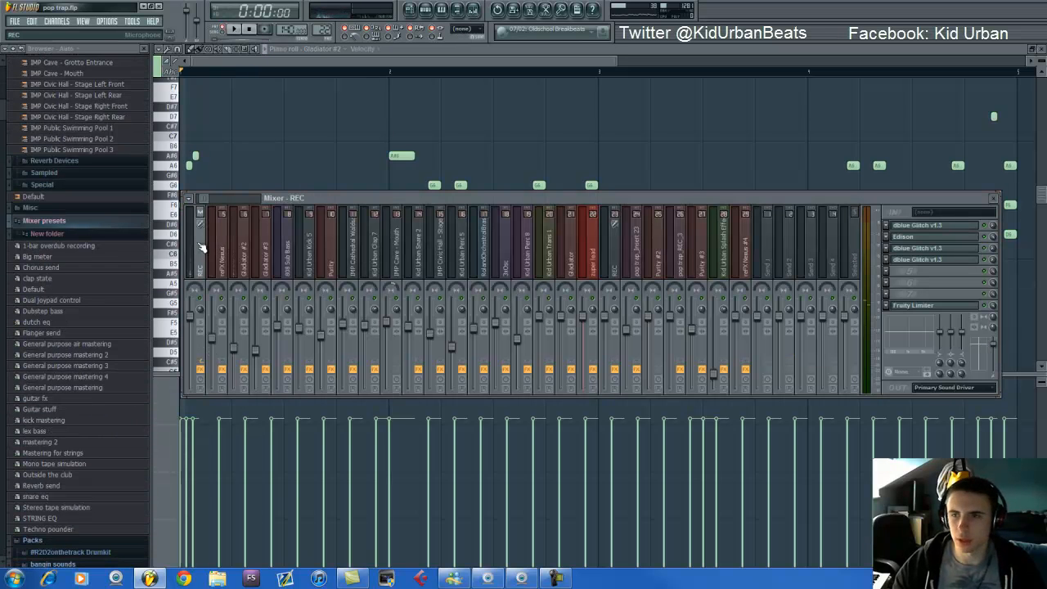
left_click(923, 237)
left_click(228, 167)
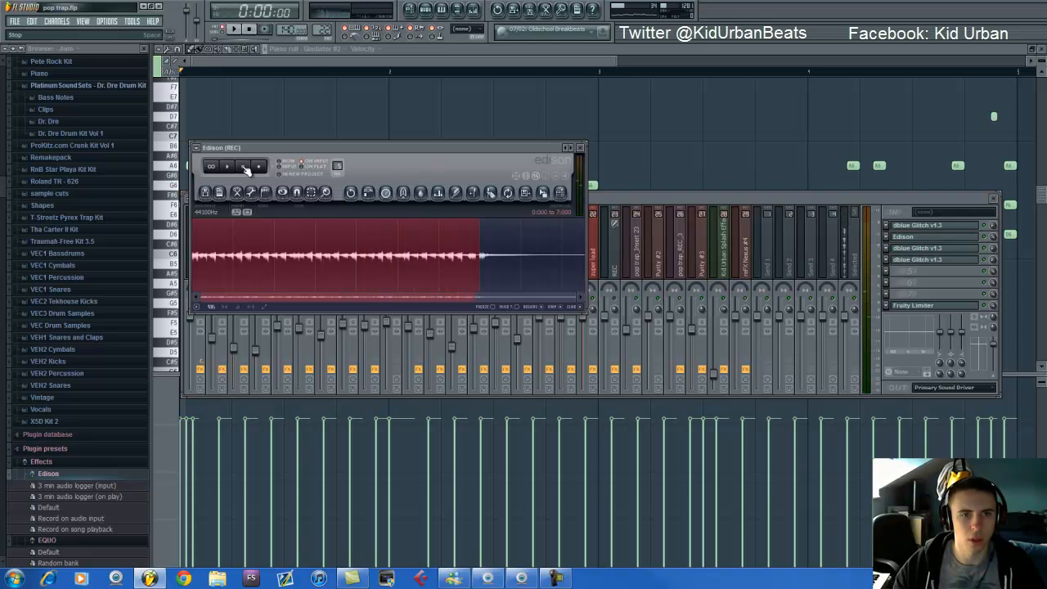
left_click(312, 70)
scroll(315, 75, "down", 2)
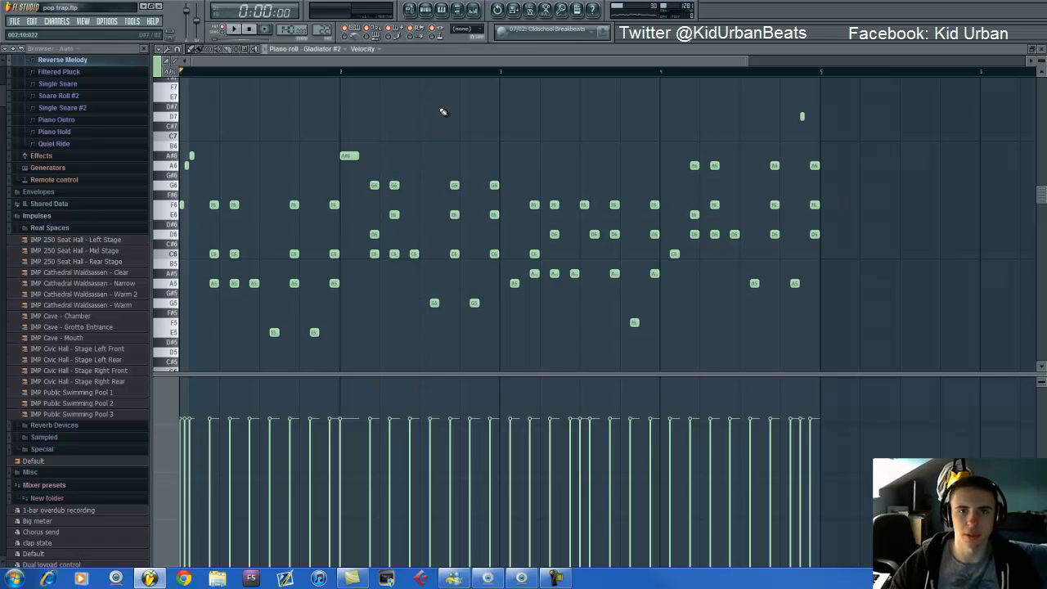
- Switch to the Filtered Pluck pattern, show its Purity #3 instrument and start playing the pattern
left_click(473, 10)
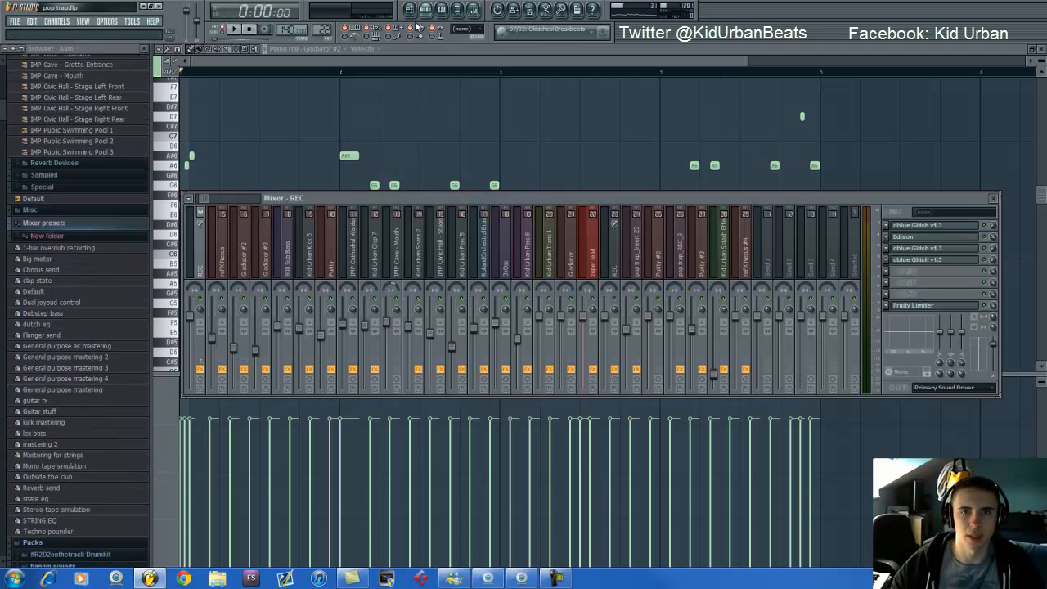
left_click(425, 10)
left_click_drag(324, 23, 326, 23)
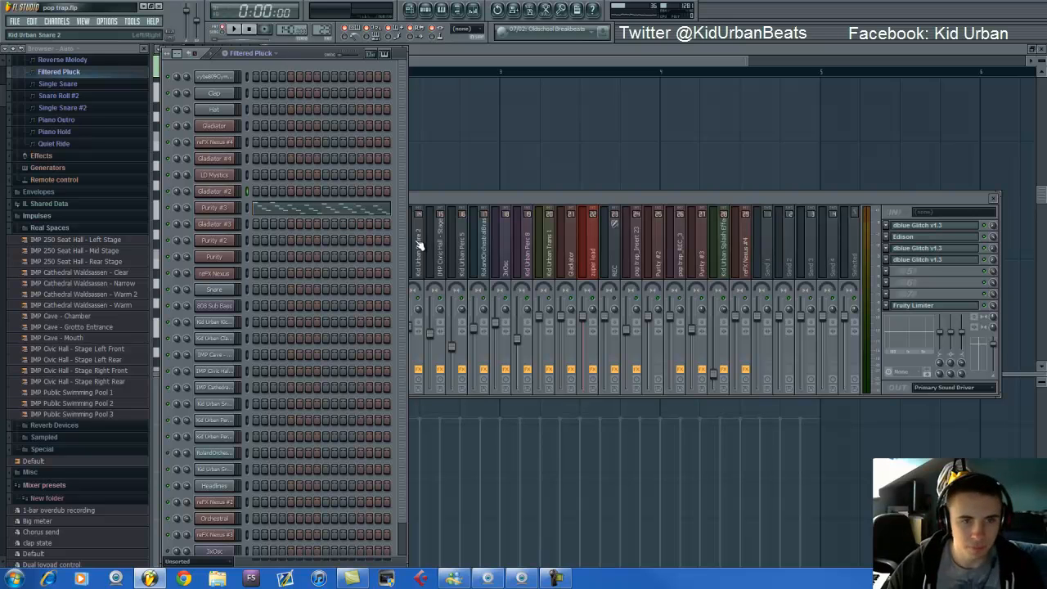
left_click(227, 210)
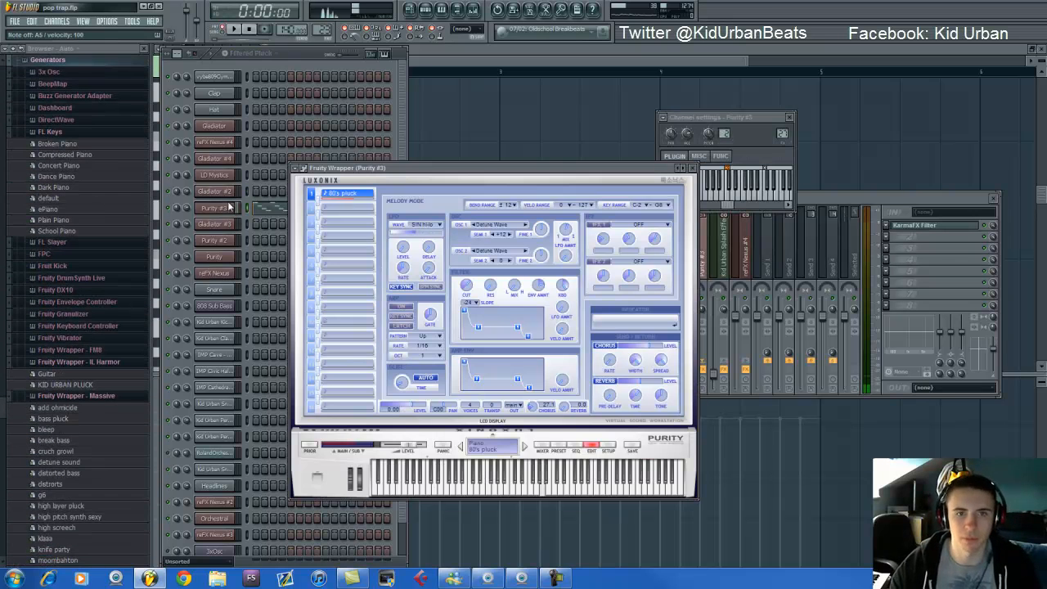
left_click(313, 52)
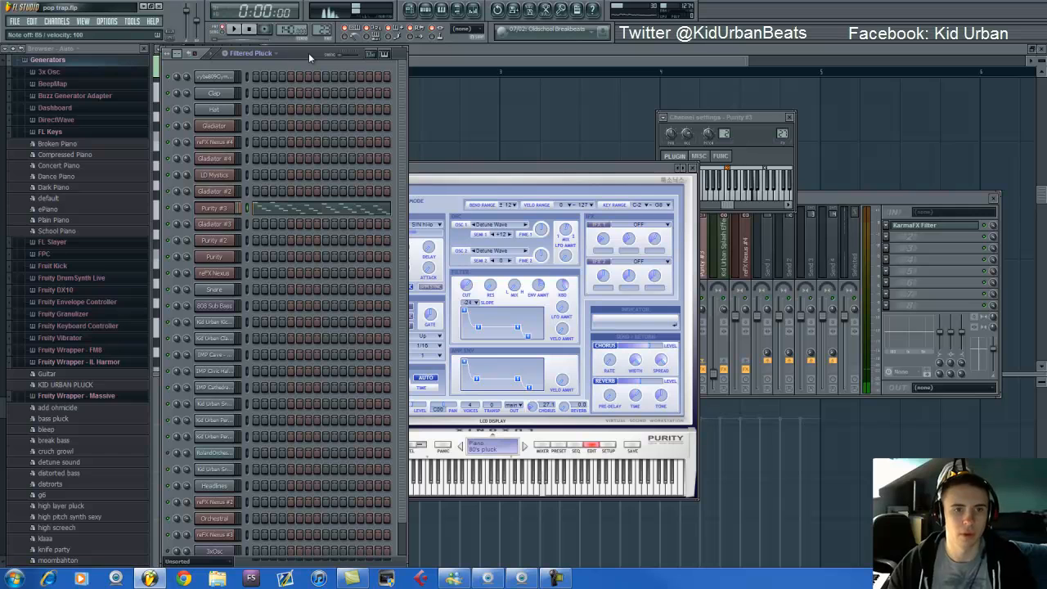
key("space")
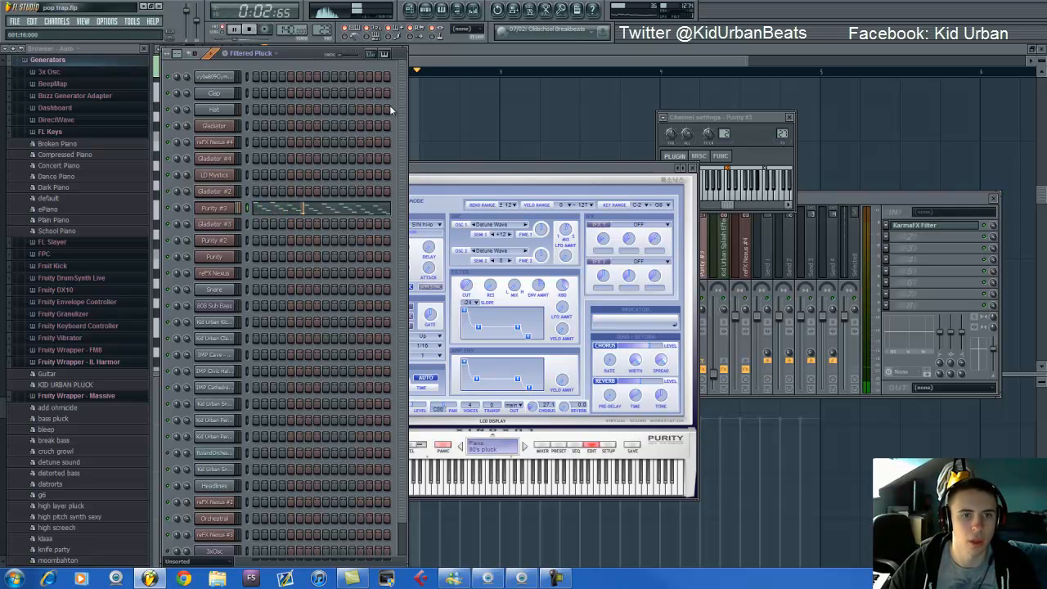
- Show the KarmaFX Filter on the Purity #3 mixer track while playing Filtered Pluck, and return to the channel list with playback stopped
left_click(889, 197)
key("space")
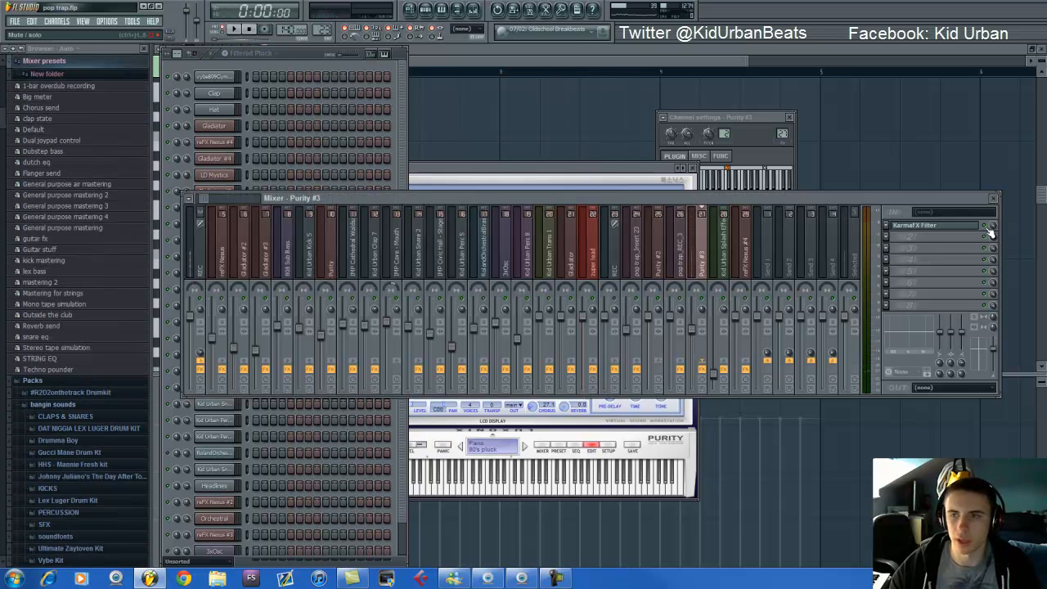
key("space")
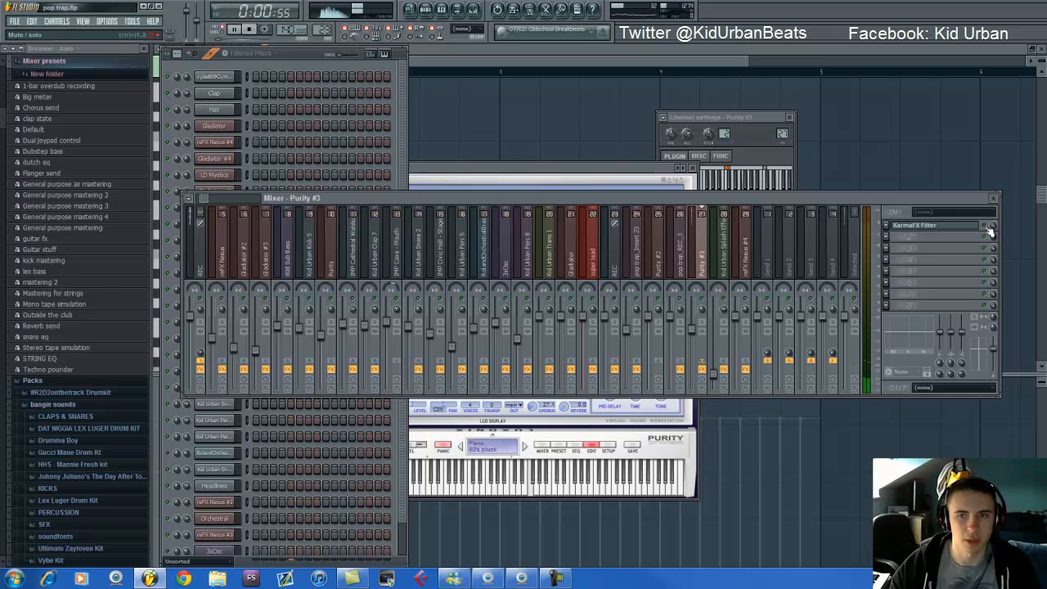
left_click(948, 227)
left_click(948, 226)
left_click(936, 227)
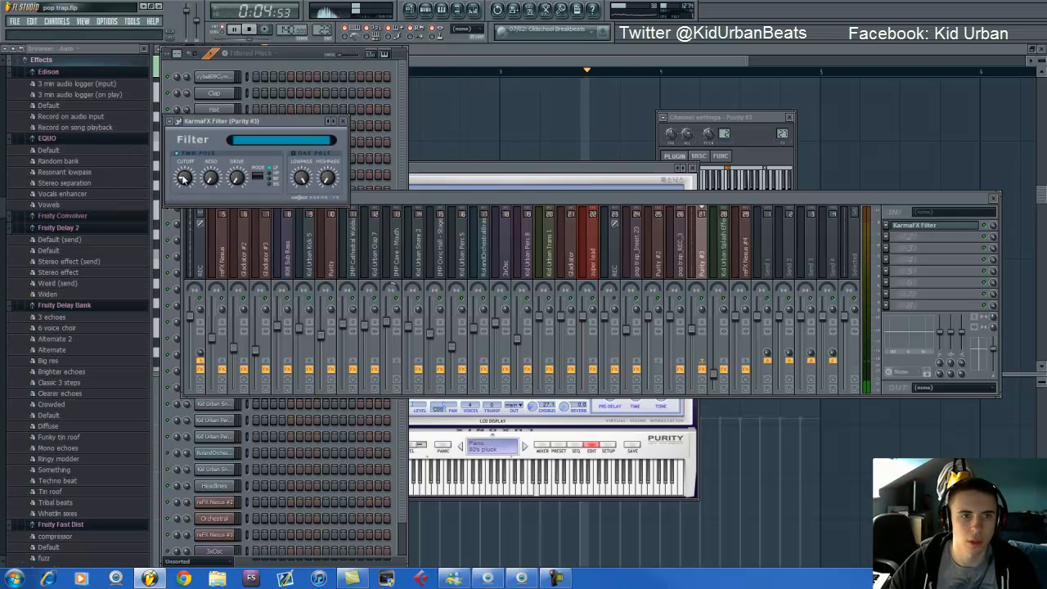
left_click(301, 53)
key("space")
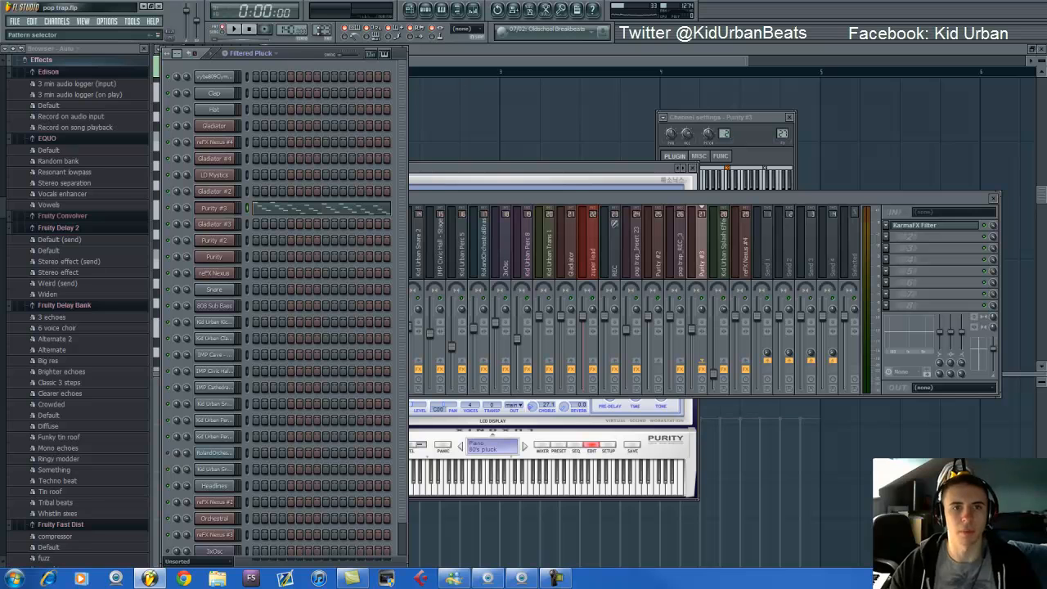
- Switch to the Single Snare pattern and show the channel settings of its Headlines sample
scroll(78, 311, "up", 10)
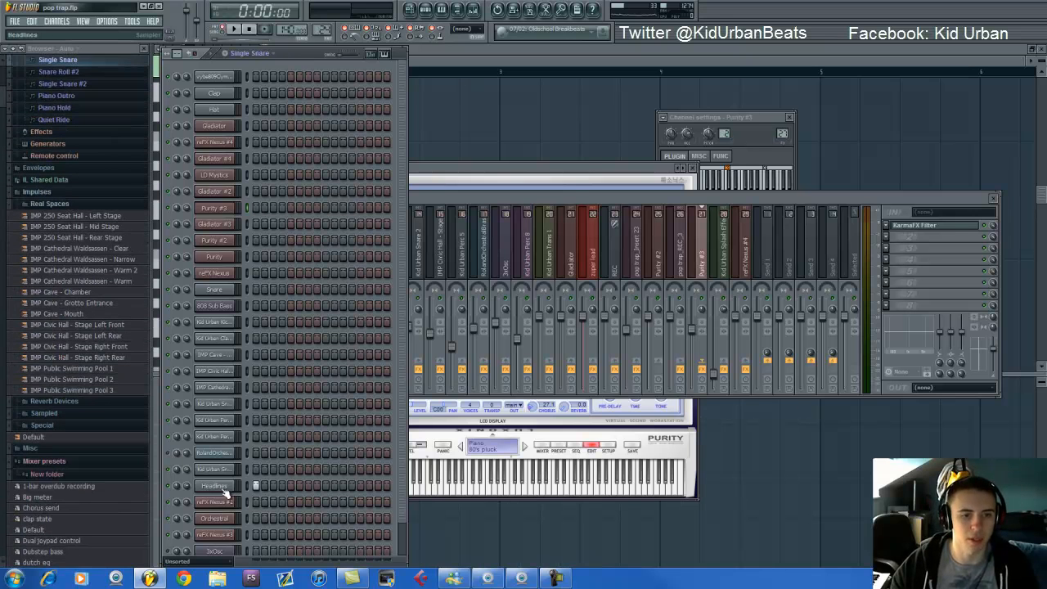
left_click(224, 488)
left_click(294, 50)
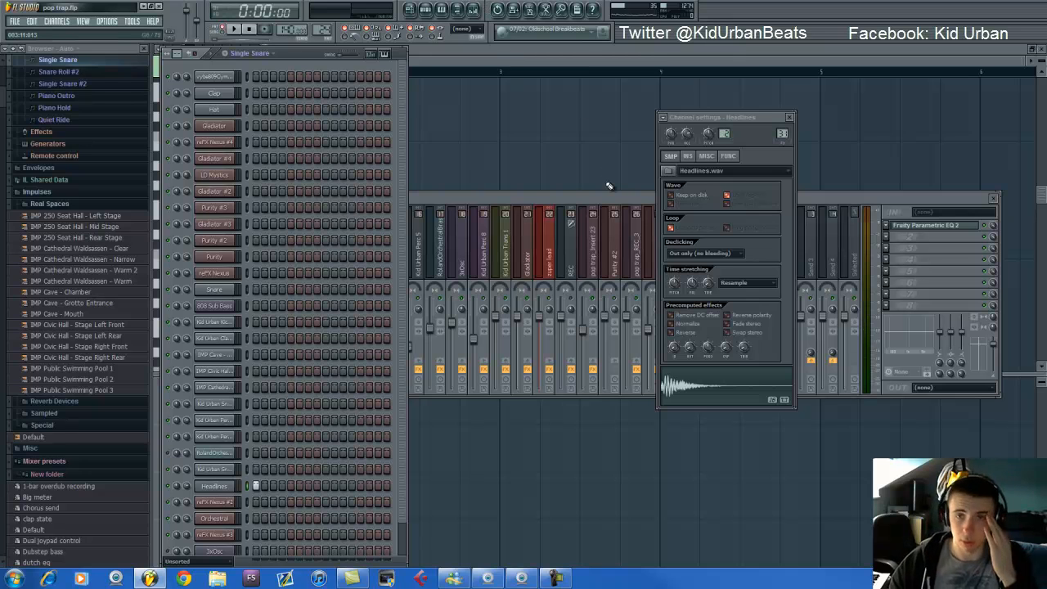
scroll(386, 428, "down", 2)
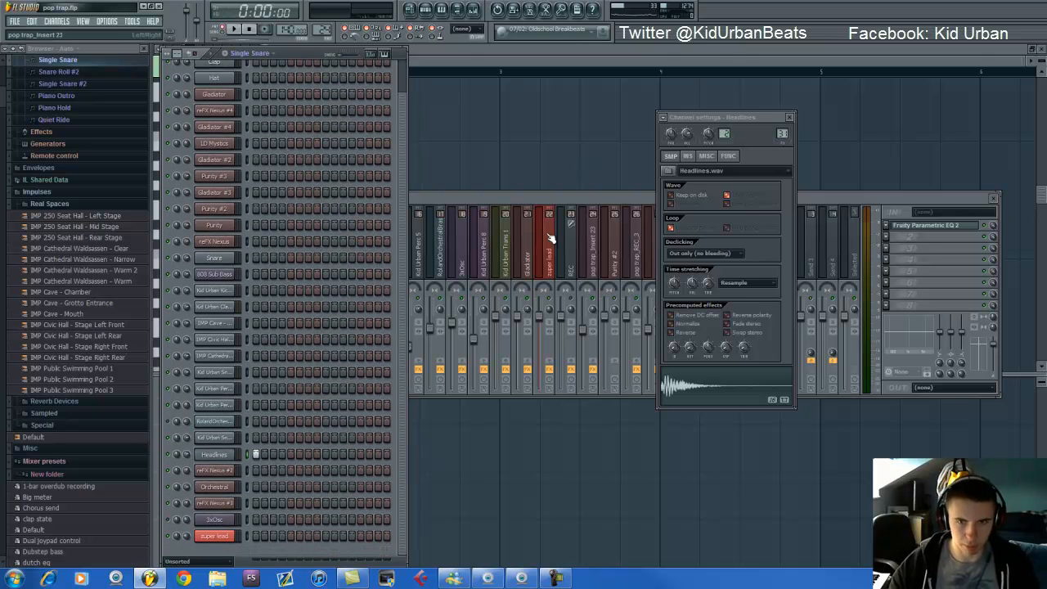
- Switch to the Snare Roll #2 pattern, play it while viewing the Headlines notes and return to the channel list
scroll(325, 27, "down", 1)
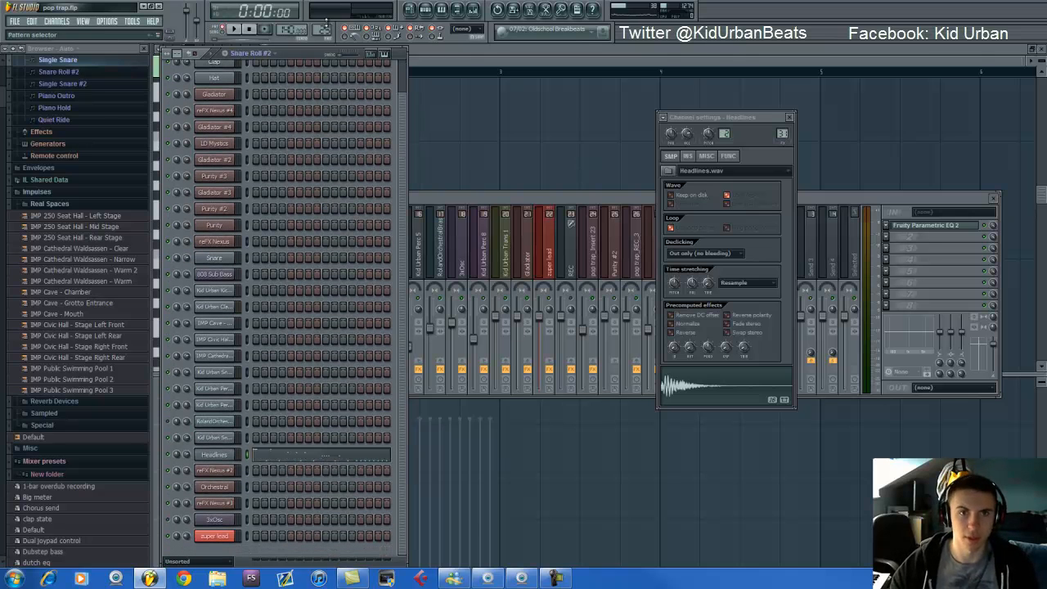
left_click(363, 456)
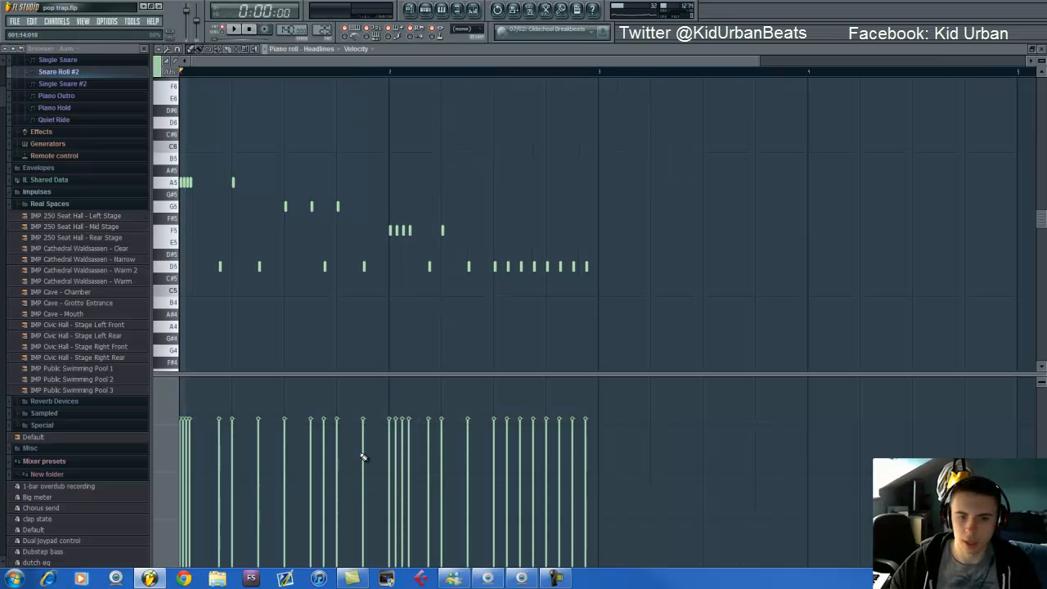
key("space")
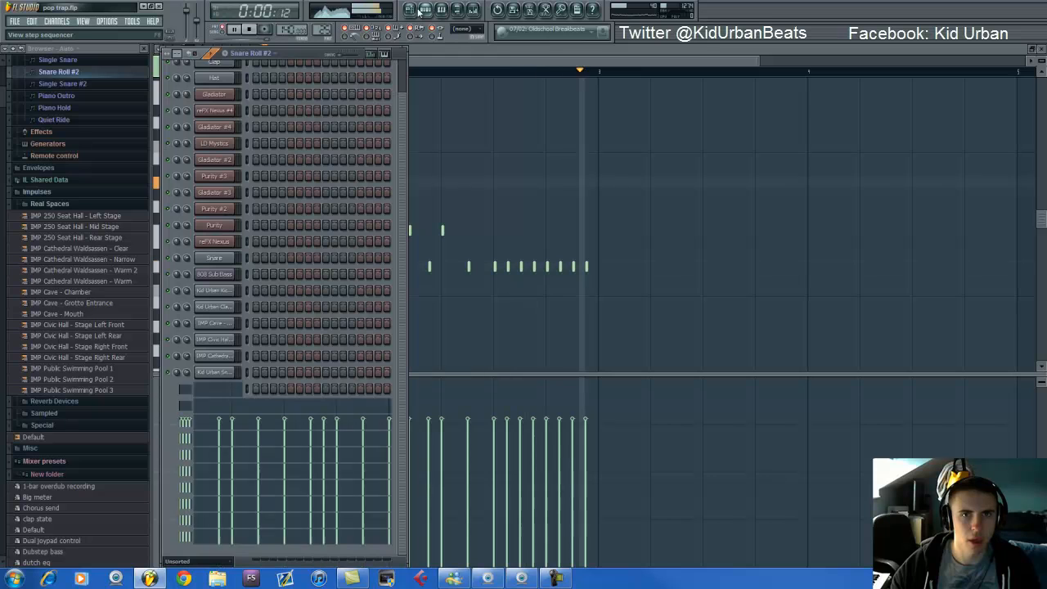
key("F6")
- Pass Single Snare #2 to reach the Piano Outro pattern, examine its reFX Nexus #4 notes and velocities, and play it
scroll(324, 26, "up", 1)
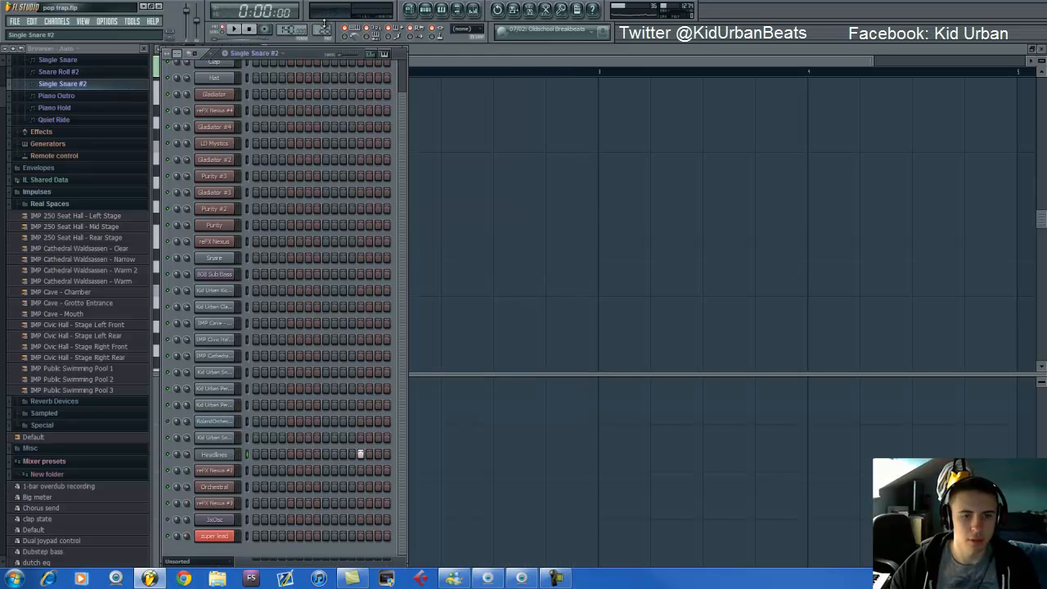
scroll(324, 26, "up", 1)
scroll(324, 115, "up", 1)
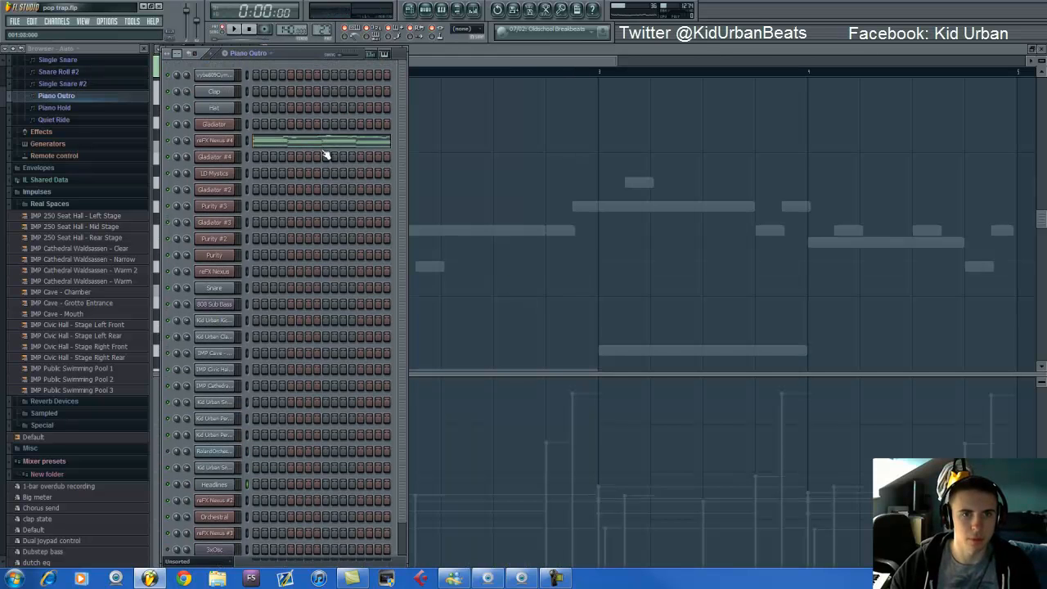
left_click(287, 149)
scroll(418, 146, "down", 2)
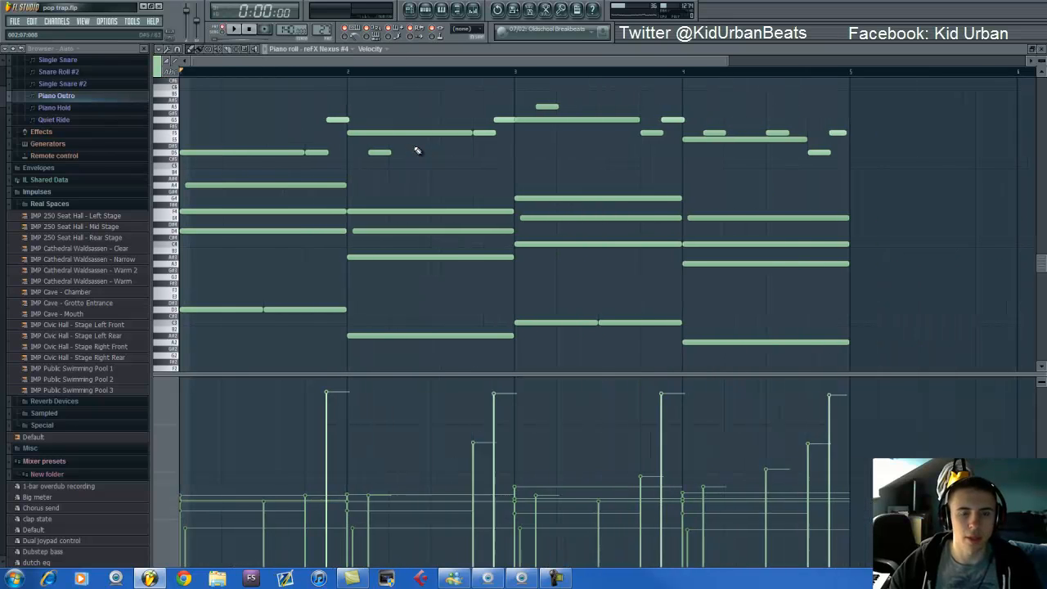
scroll(417, 152, "down", 3)
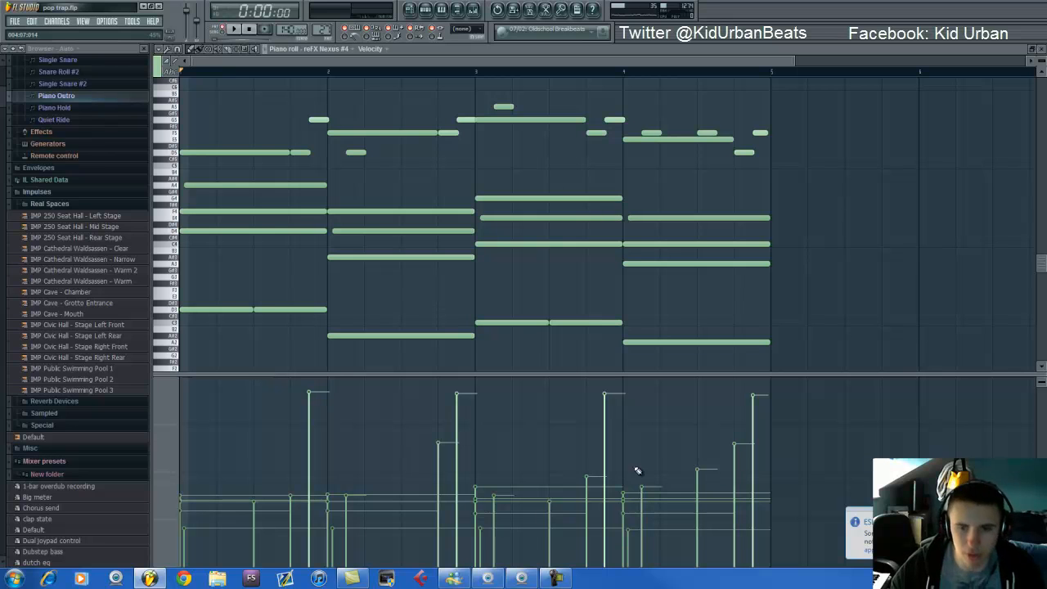
key("space")
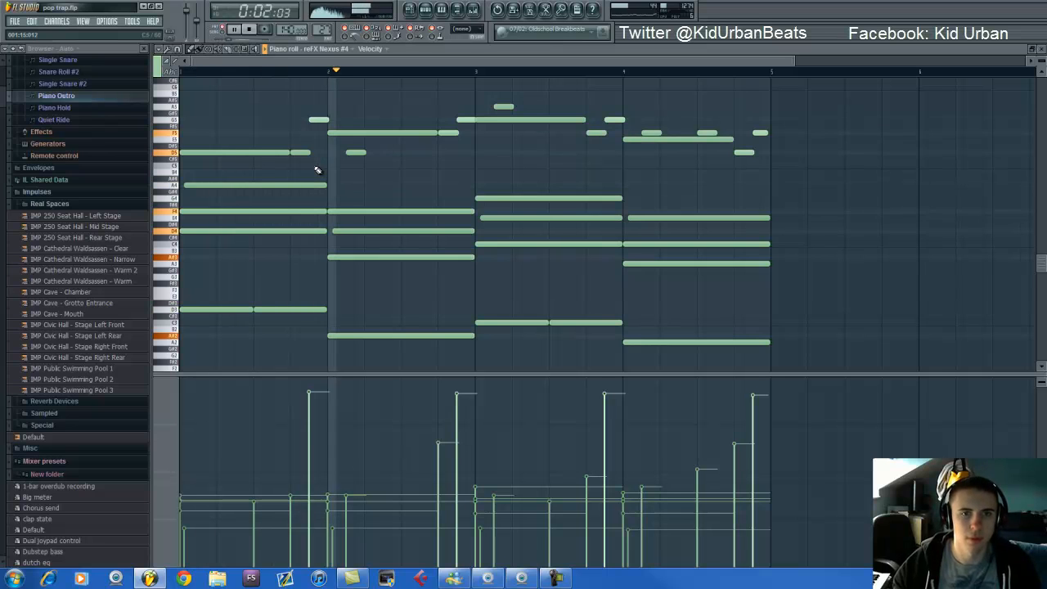
key("space")
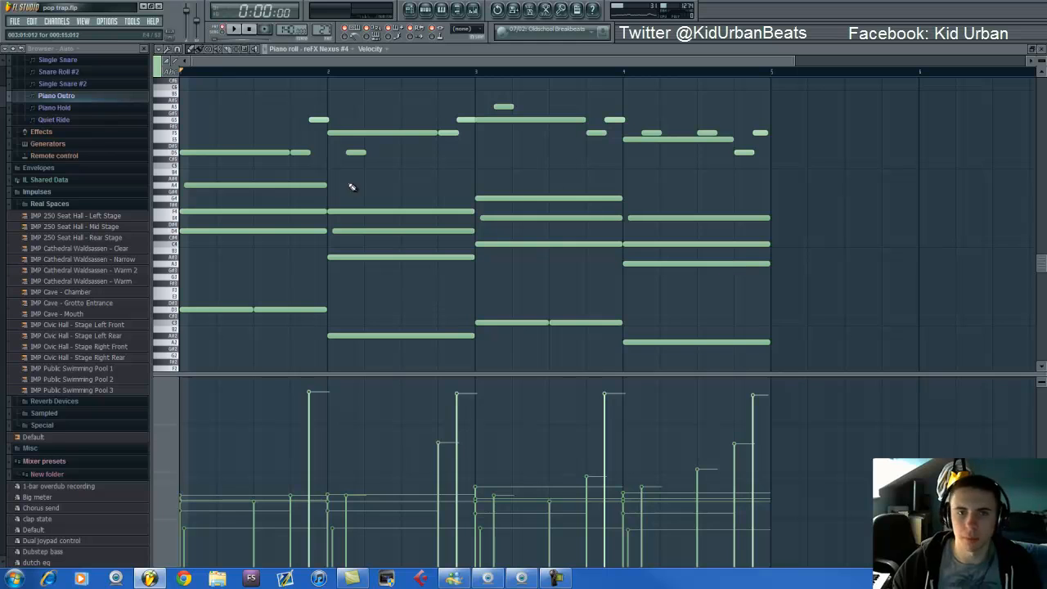
- Audition the reFX Nexus #4 chords of Piano Outro one bar after another in the piano roll
right_click(243, 128, "alt")
left_click_drag(243, 127, 391, 128)
left_click_drag(536, 114, 539, 115)
left_click_drag(683, 122, 678, 117)
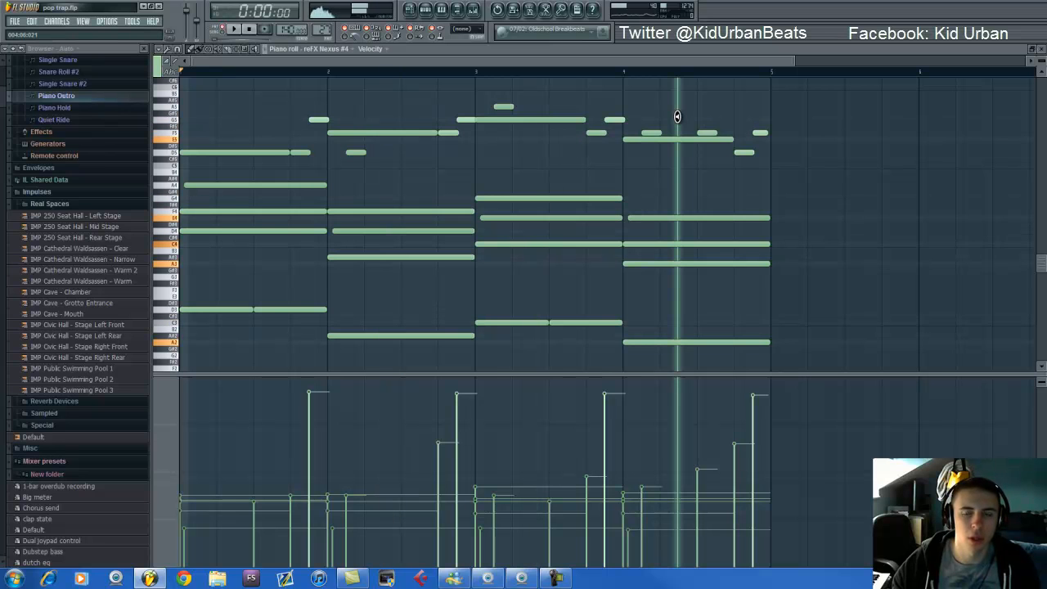
- Bring up the channel list, switch to the Piano Hold pattern and play it briefly
left_click(425, 9)
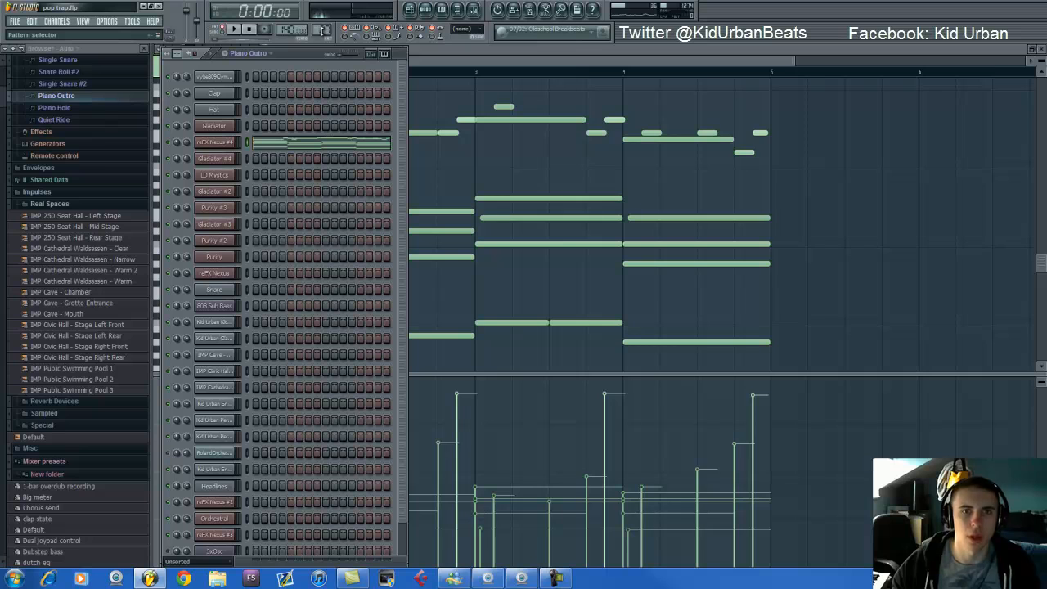
scroll(324, 22, "down", 1)
key("space")
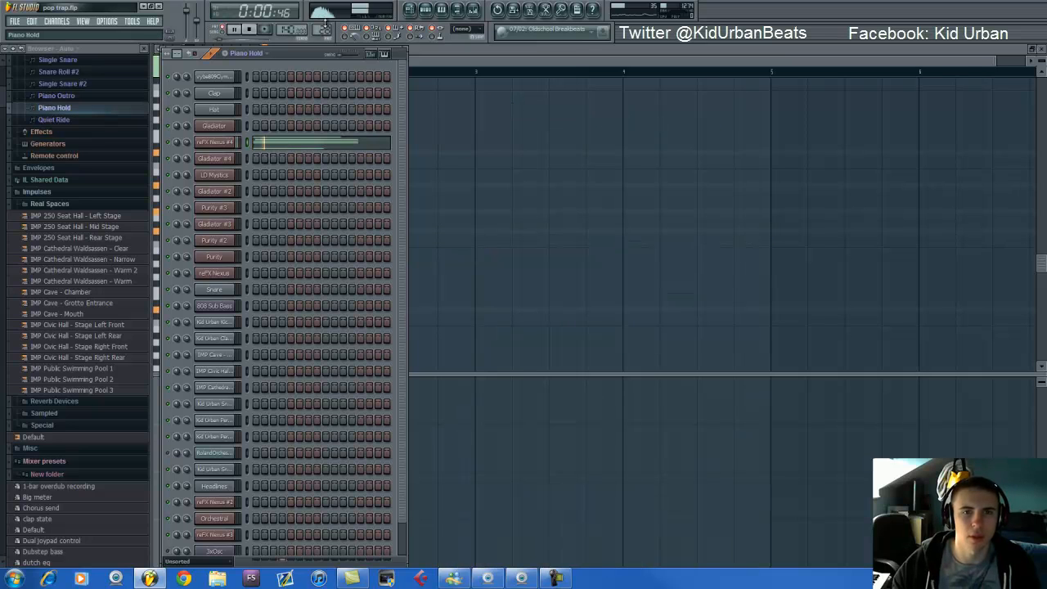
key("space")
- Switch to the Quiet Ride pattern and play it twice, stopping playback each time
scroll(327, 25, "down", 1)
key("space")
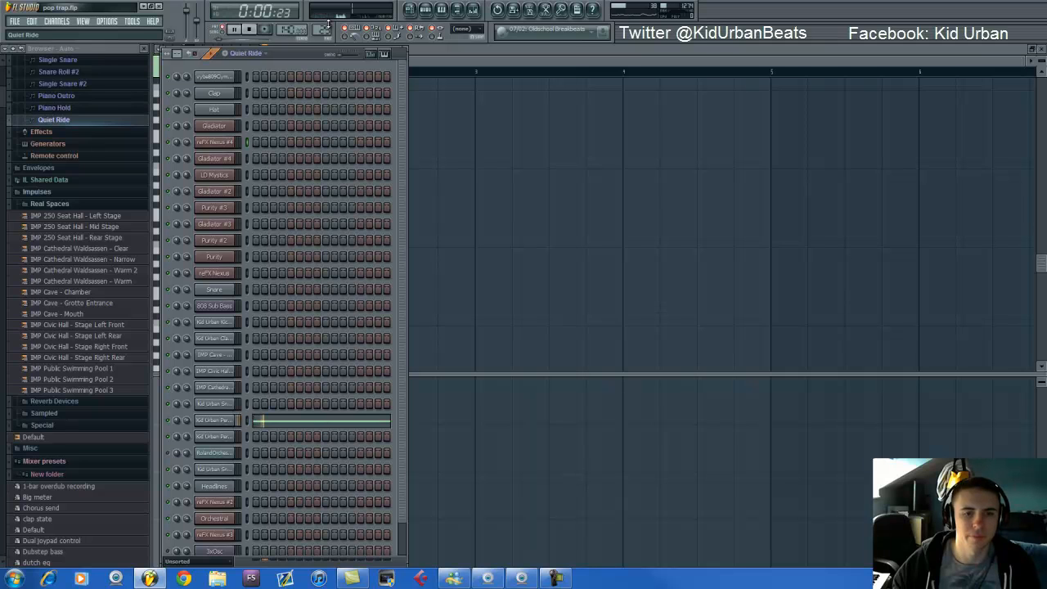
key("space")
scroll(328, 24, "down", 1)
scroll(328, 24, "up", 1)
key("space")
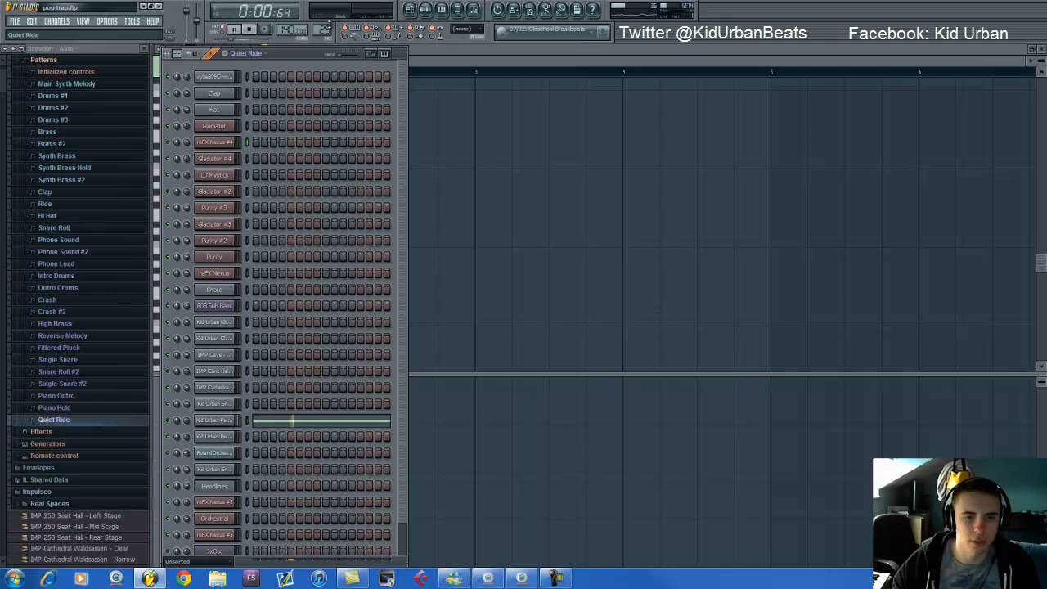
key("space")
- Return to the Piano Outro pattern and show the reFX Nexus #4 instrument with its piano preset
scroll(329, 22, "down", 1)
left_click_drag(333, 570, 336, 52)
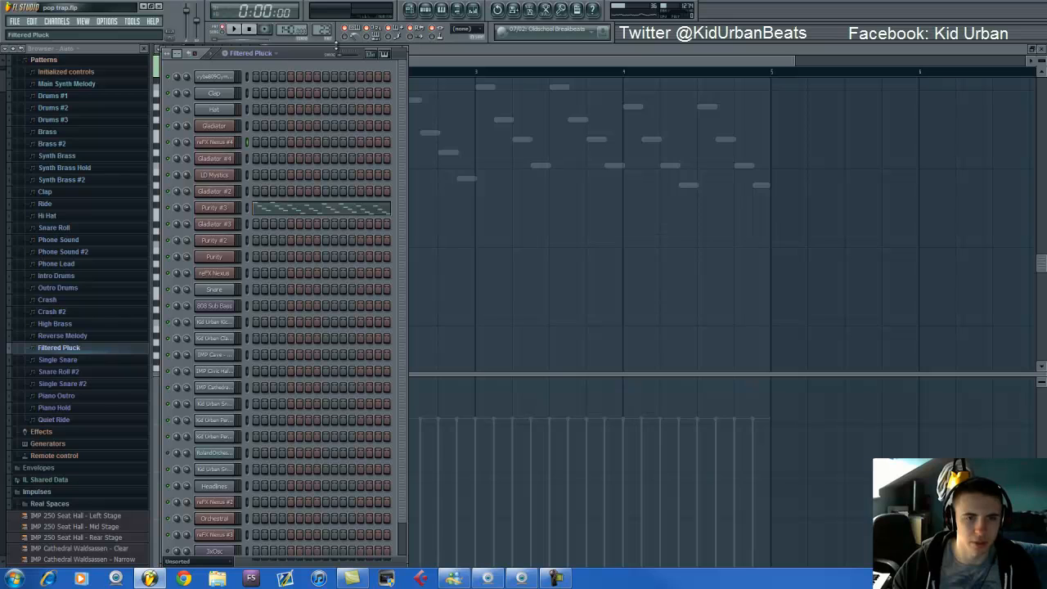
scroll(336, 32, "down", 4)
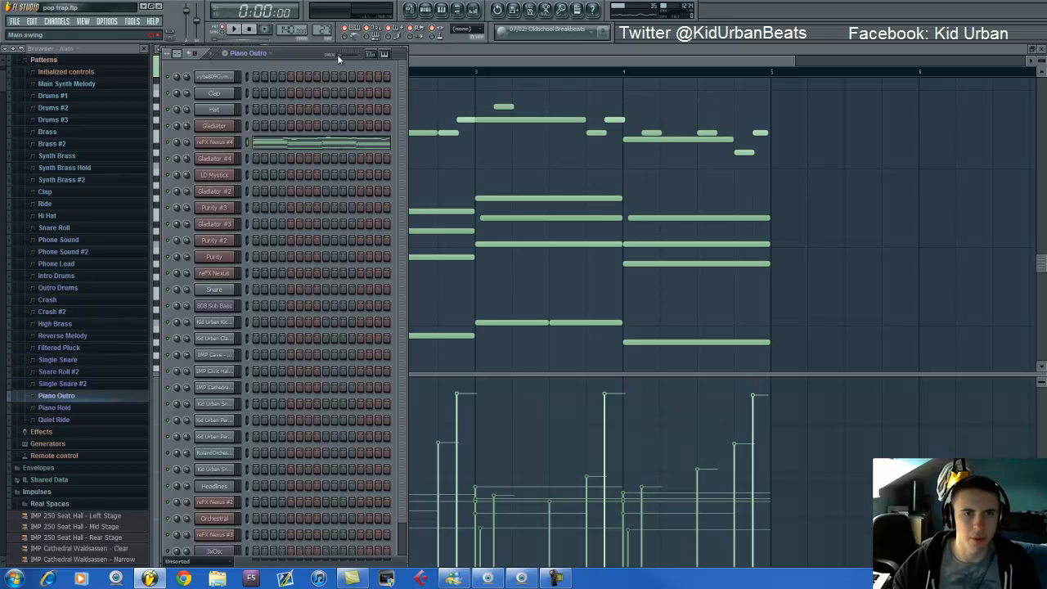
left_click(214, 142)
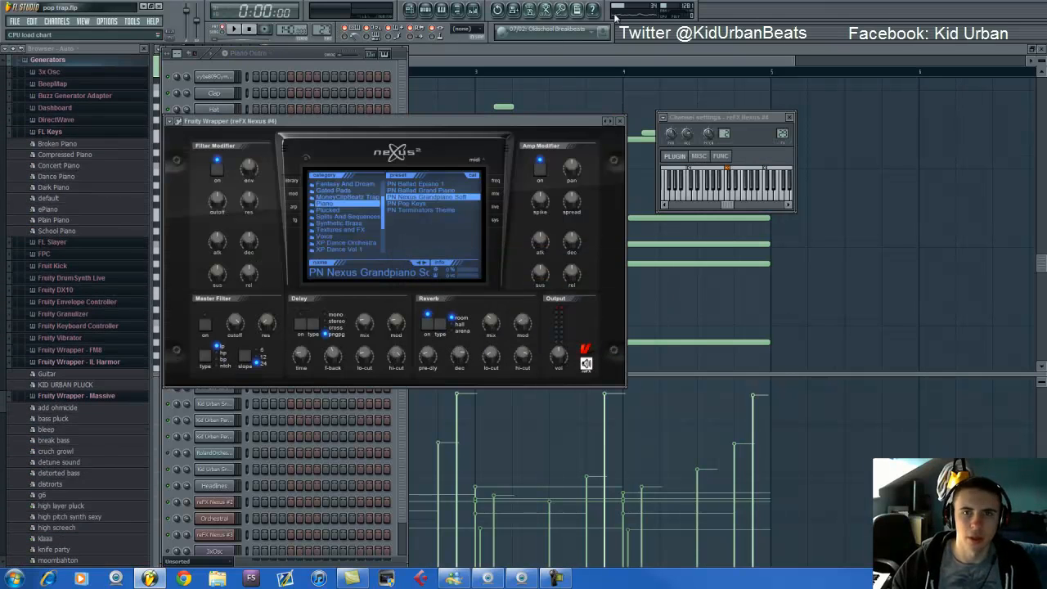
- Show the Fruity Limiter on the reFX Nexus #4 mixer track while playing Piano Outro, and return to the piano roll with playback stopped
left_click(473, 10)
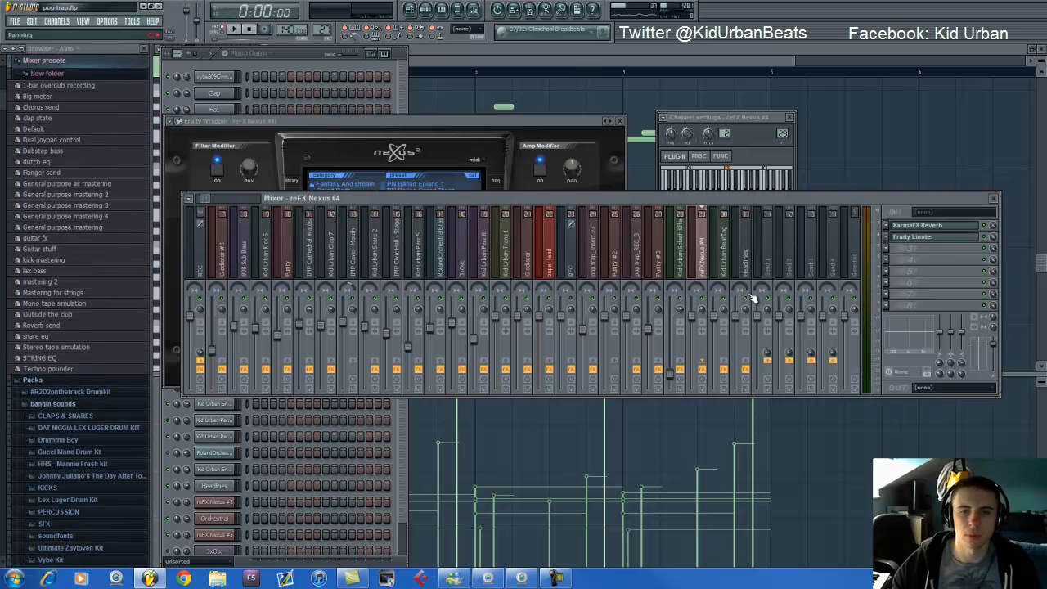
left_click(925, 238)
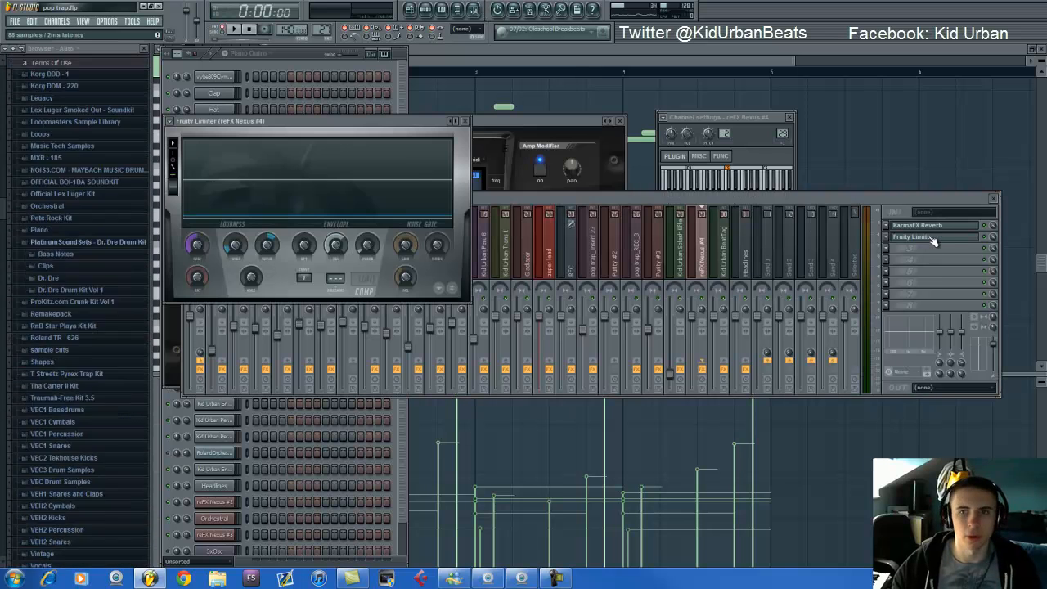
key("space")
left_click(987, 238)
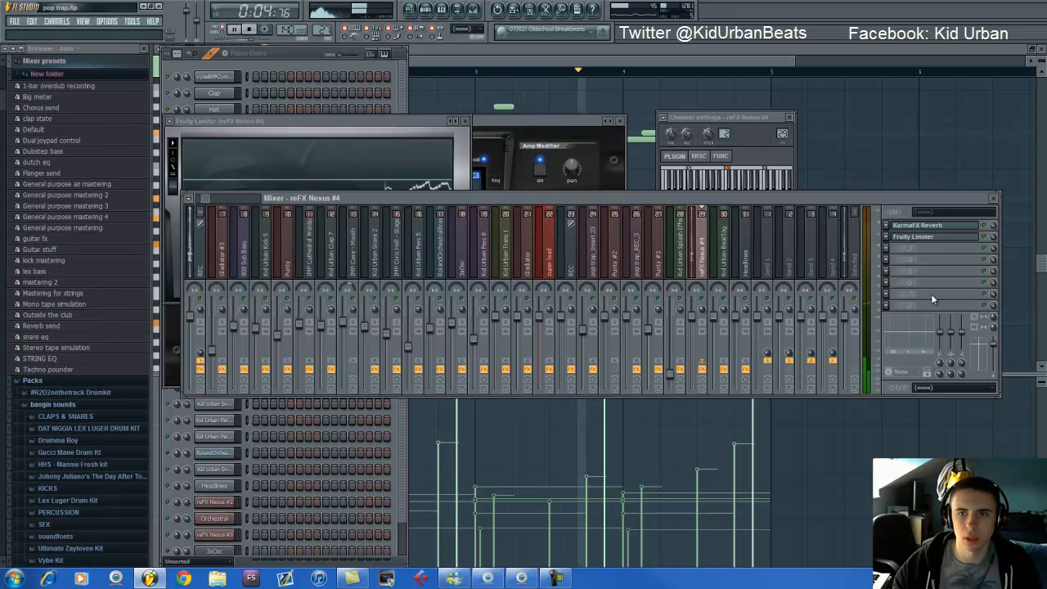
left_click(249, 31)
left_click(438, 66)
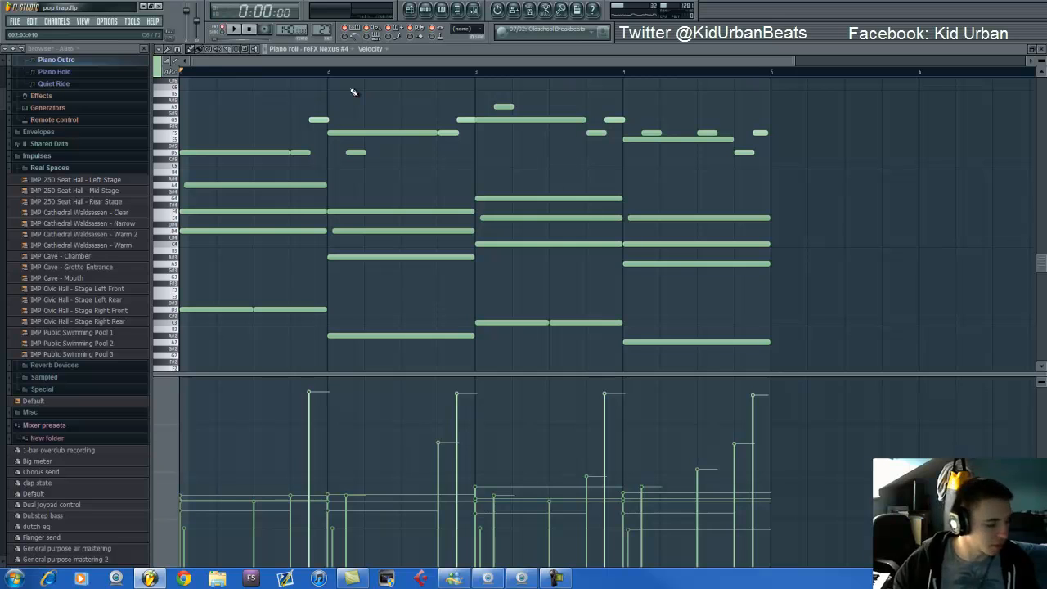
- Show the Fruity Limiter and effect slots of the reFX Nexus #4 mixer track again, and return to its notes
left_click(476, 10)
left_click(931, 237)
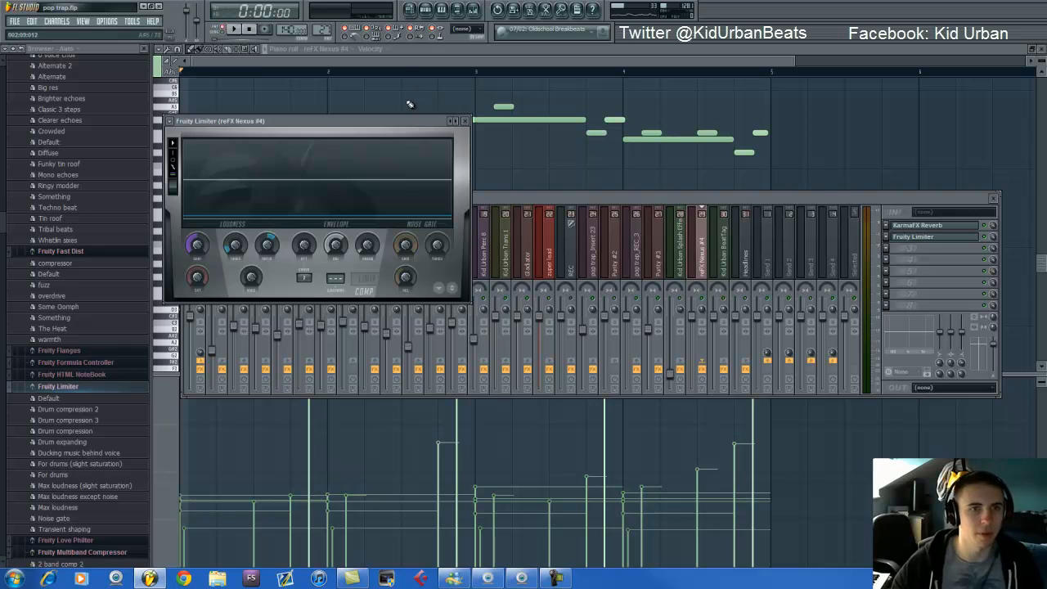
left_click(402, 66)
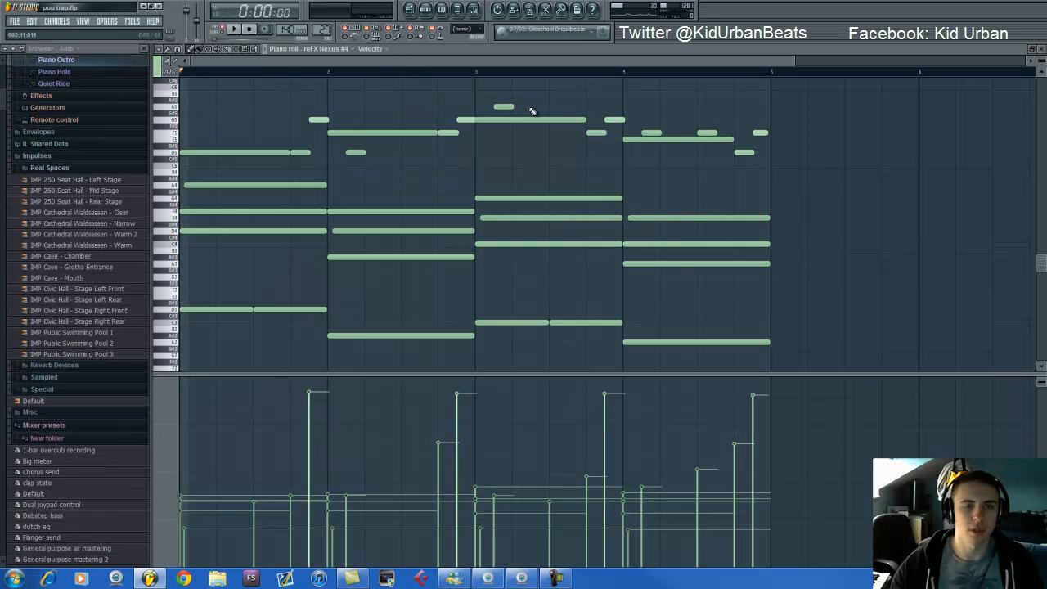
left_click(473, 9)
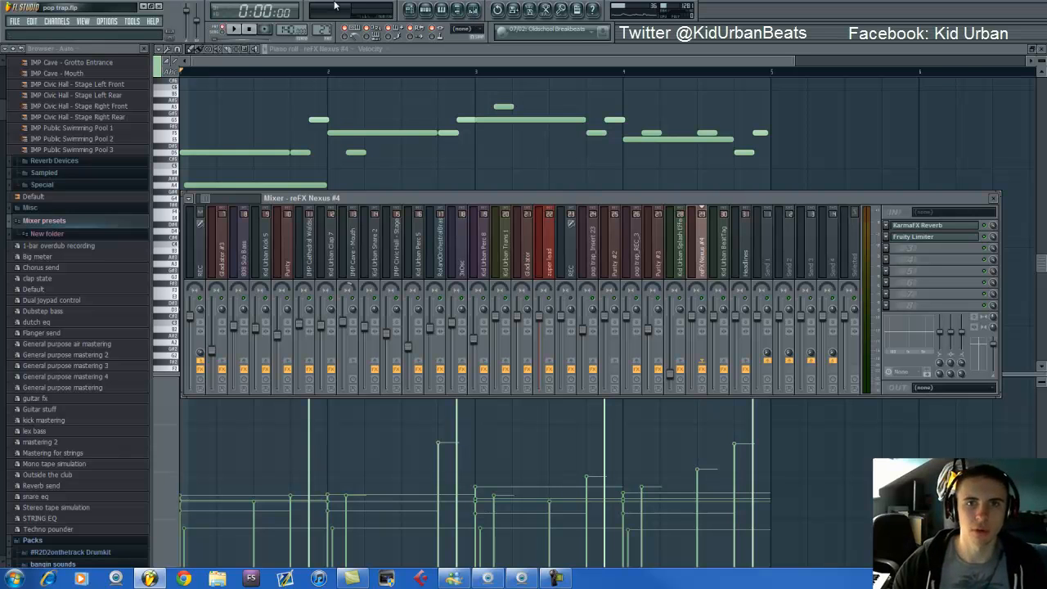
left_click(276, 57)
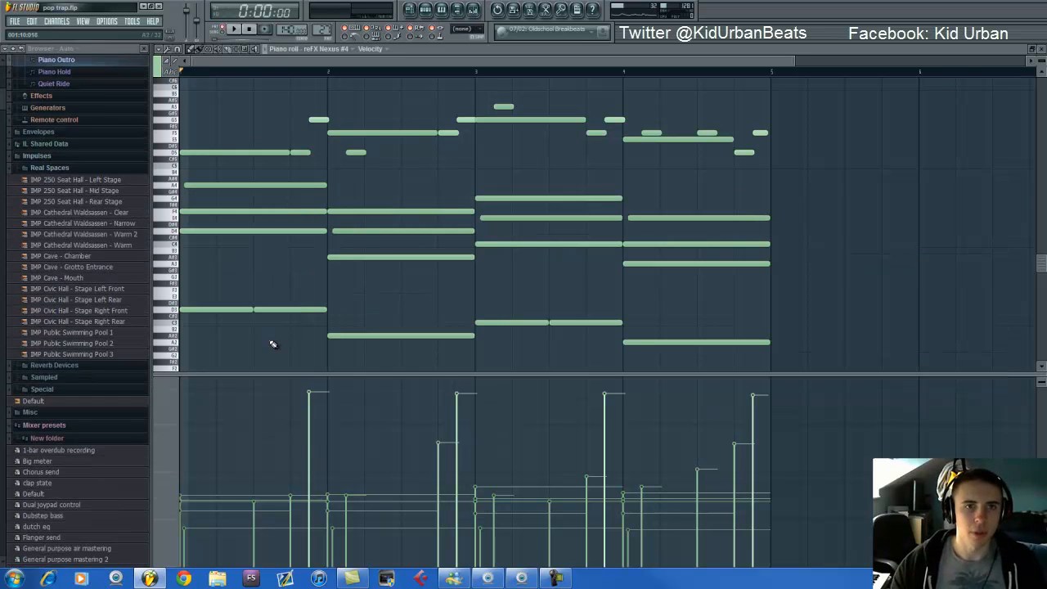
- Audition the D3, F4 and D4 notes of the first Piano Outro chord individually
scroll(271, 343, "up", 3)
left_click_drag(249, 63, 192, 82)
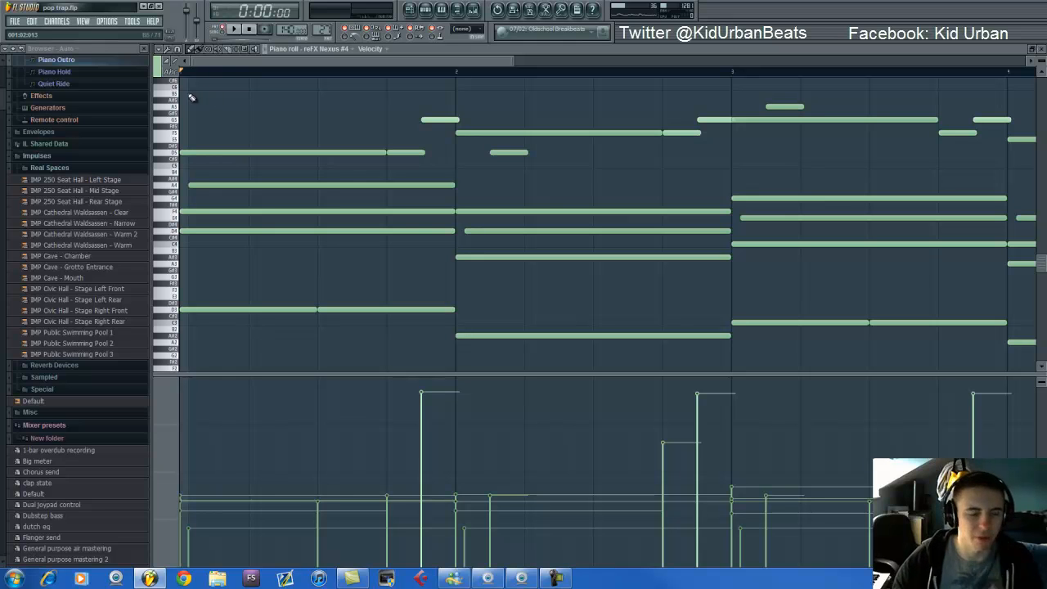
left_click(184, 311)
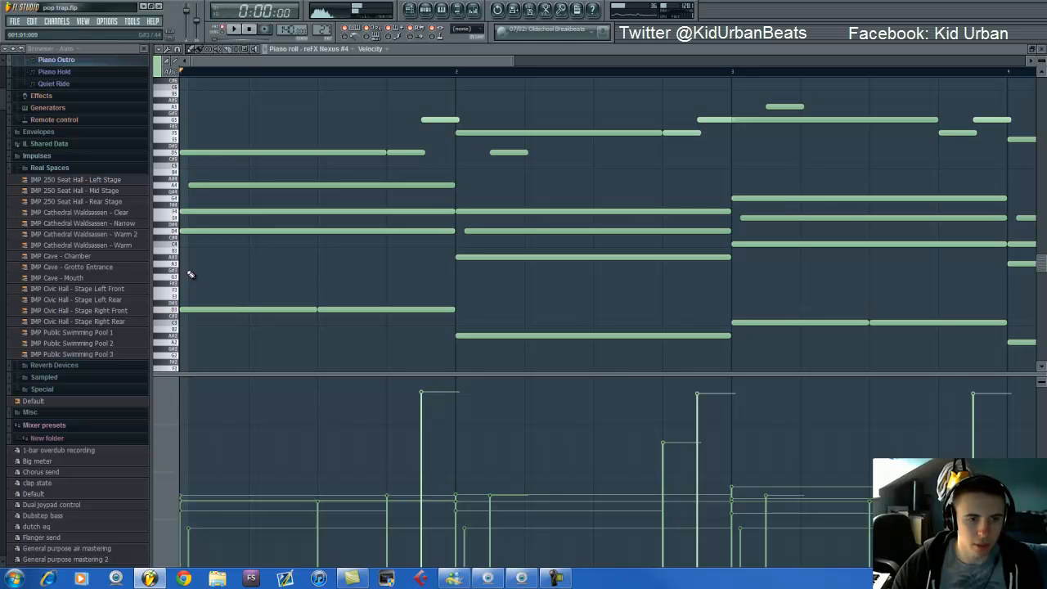
left_click(187, 212)
left_click(186, 230)
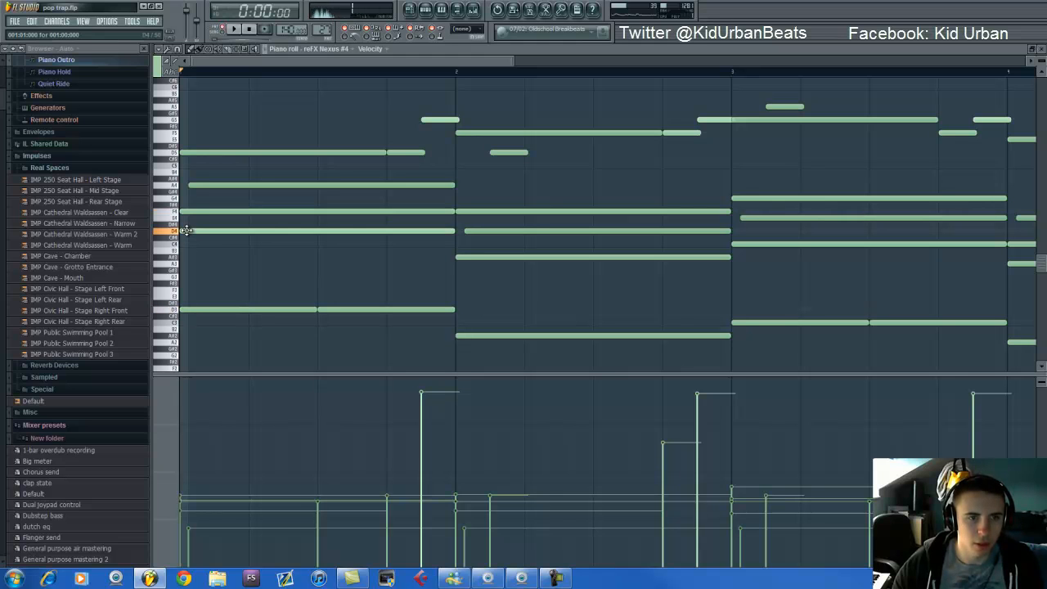
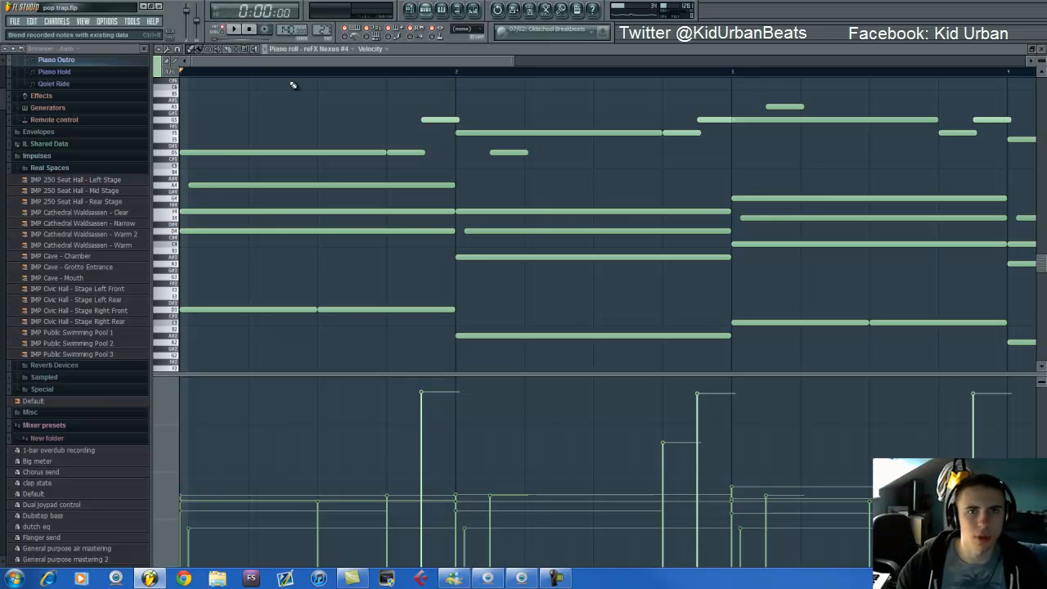
- Show the PN Nexus Grandpiano Soft preset in reFX Nexus #4, dismissing the Nexus error, and return to the piano roll
left_click(472, 9)
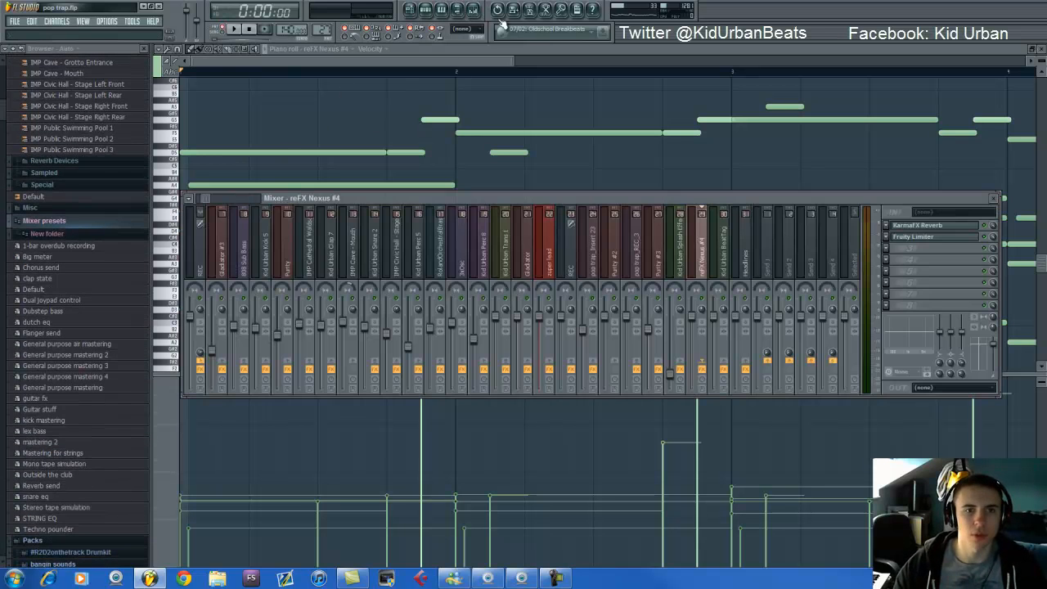
left_click(425, 9)
left_click(221, 147)
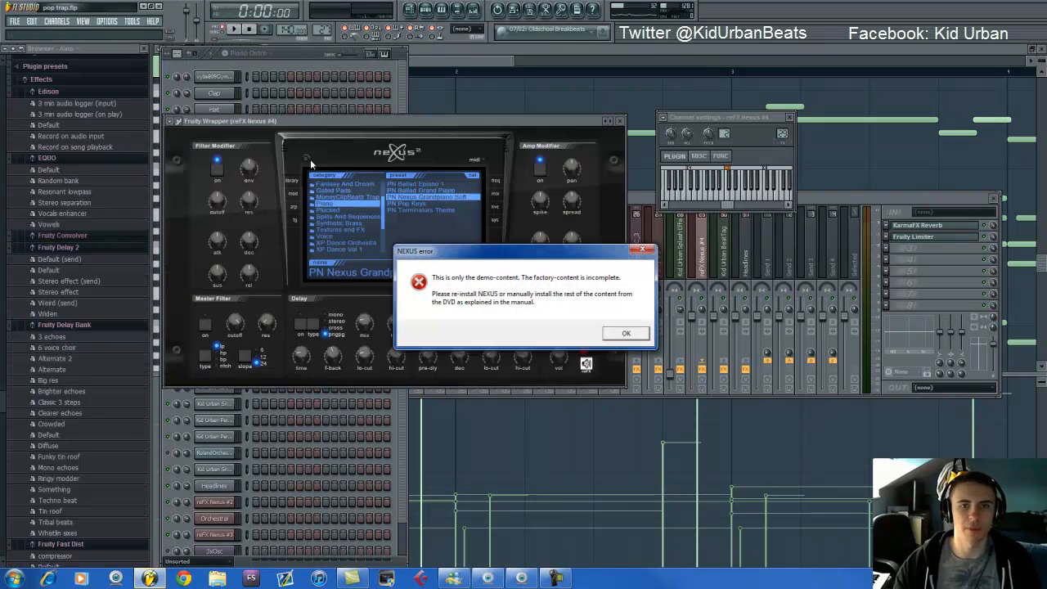
key("Return")
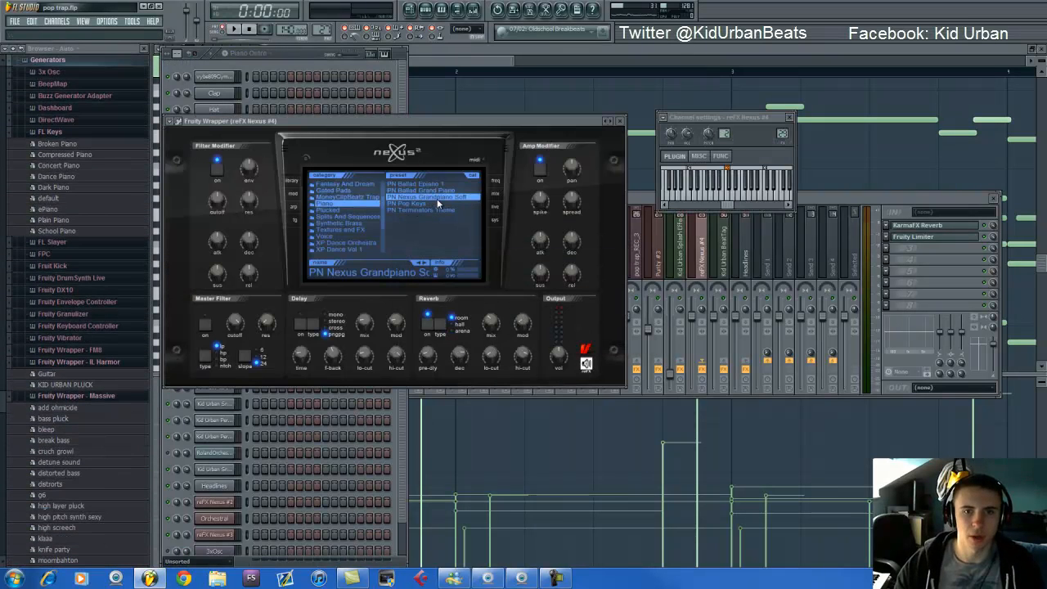
left_click(440, 62)
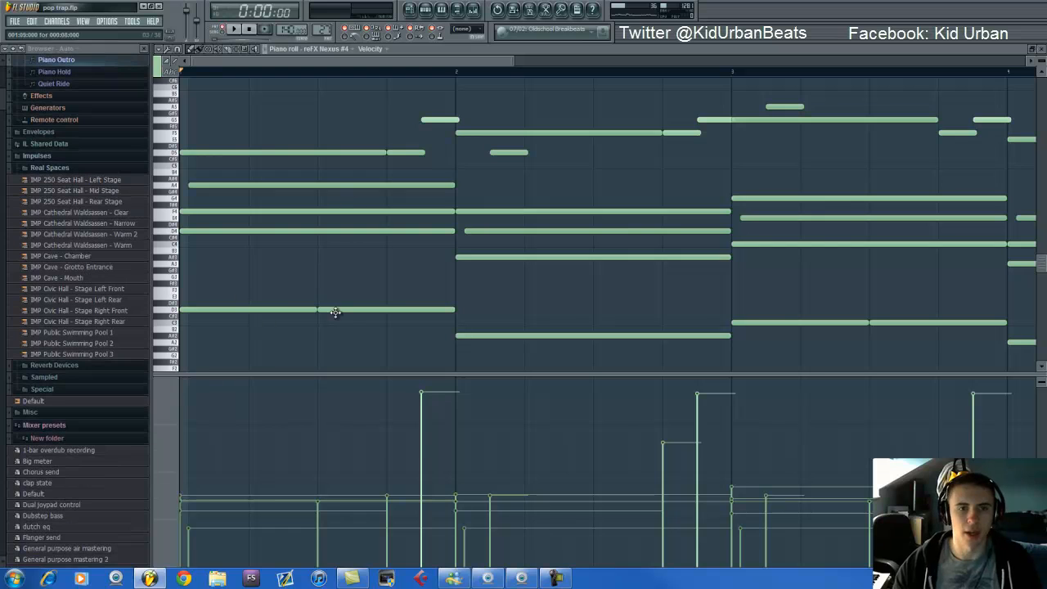
- Audition the high G5 note at the end of bar 1 and play the whole Piano Outro pattern
left_click(433, 120)
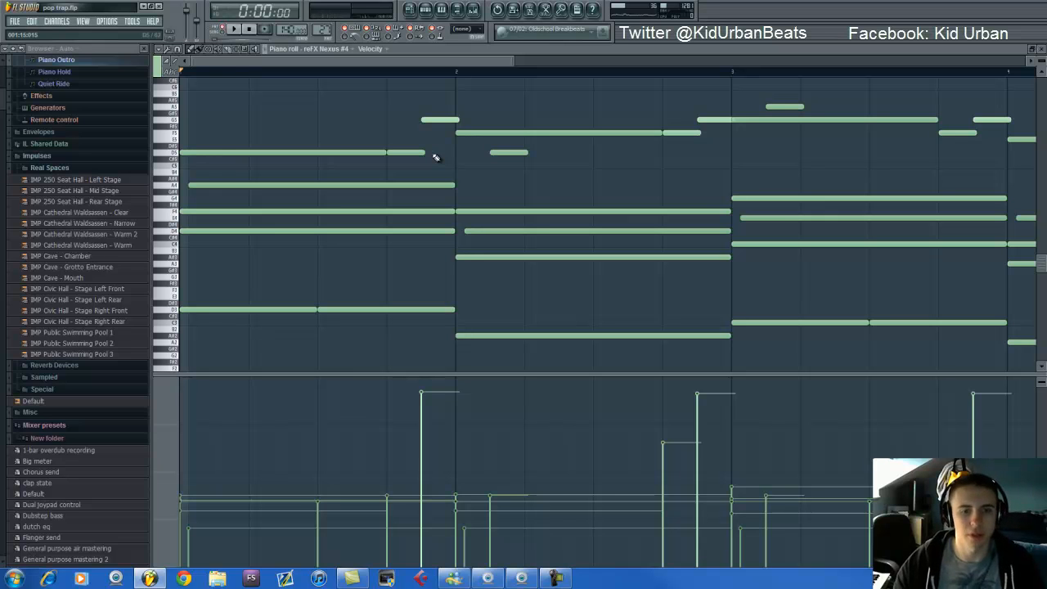
key("space")
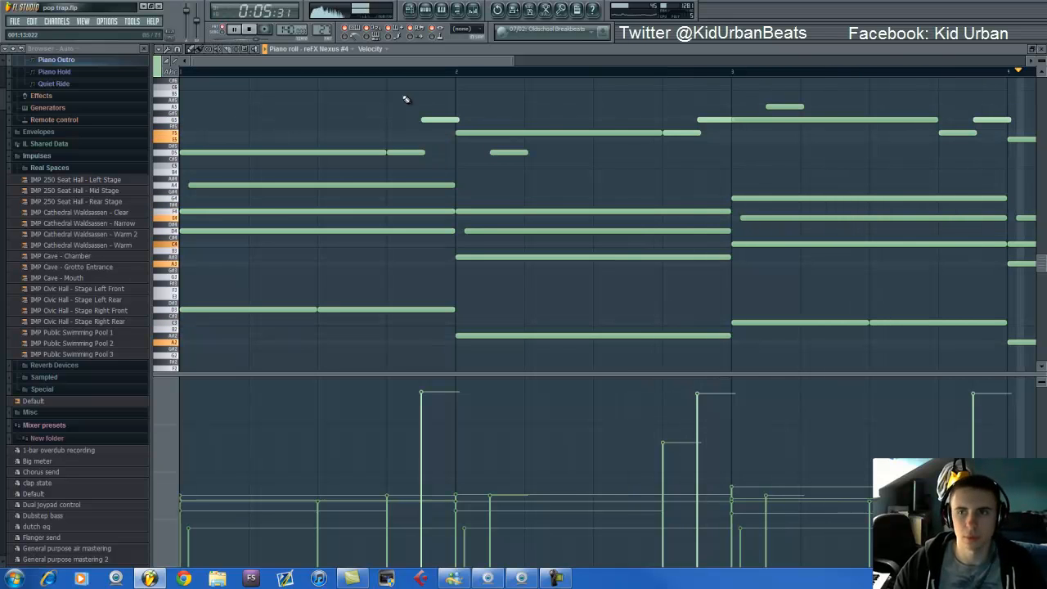
scroll(389, 79, "down", 2)
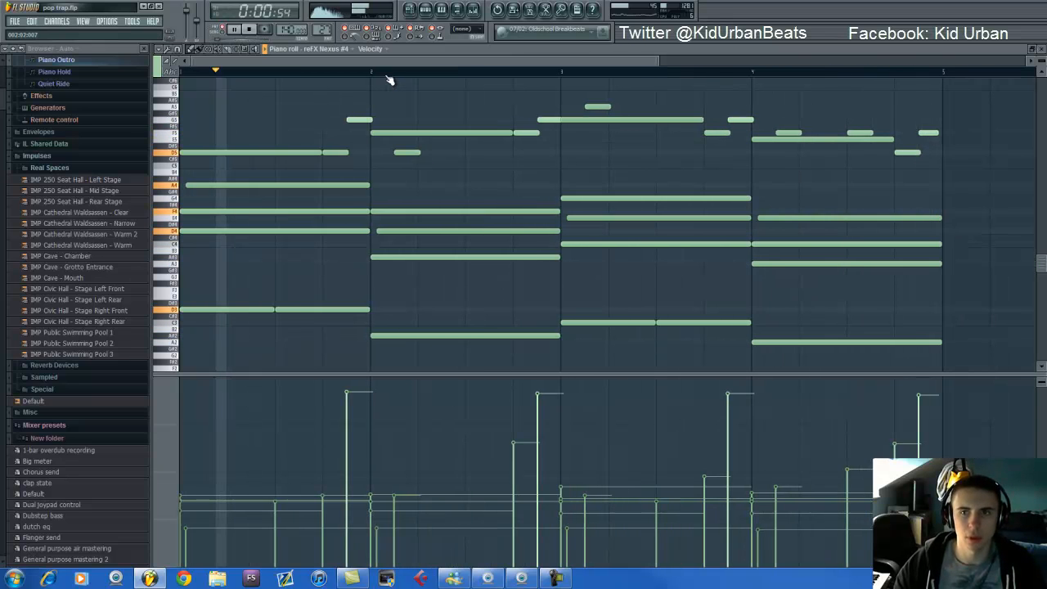
key("space")
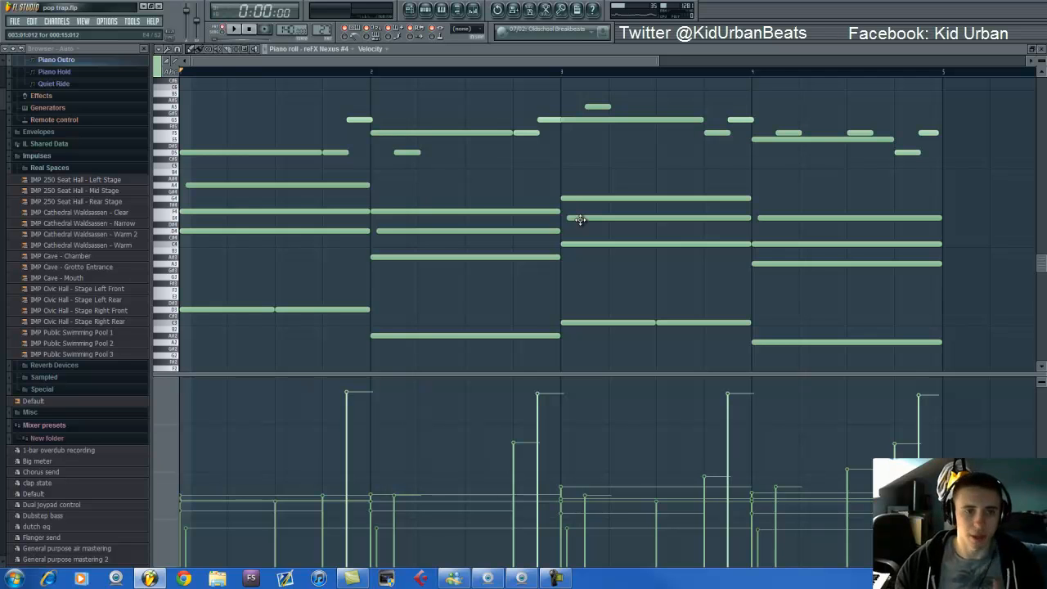
- Look over all four bars of Piano Outro notes and bring up the mixer at the reFX Nexus #4 track
scroll(516, 71, "down", 4)
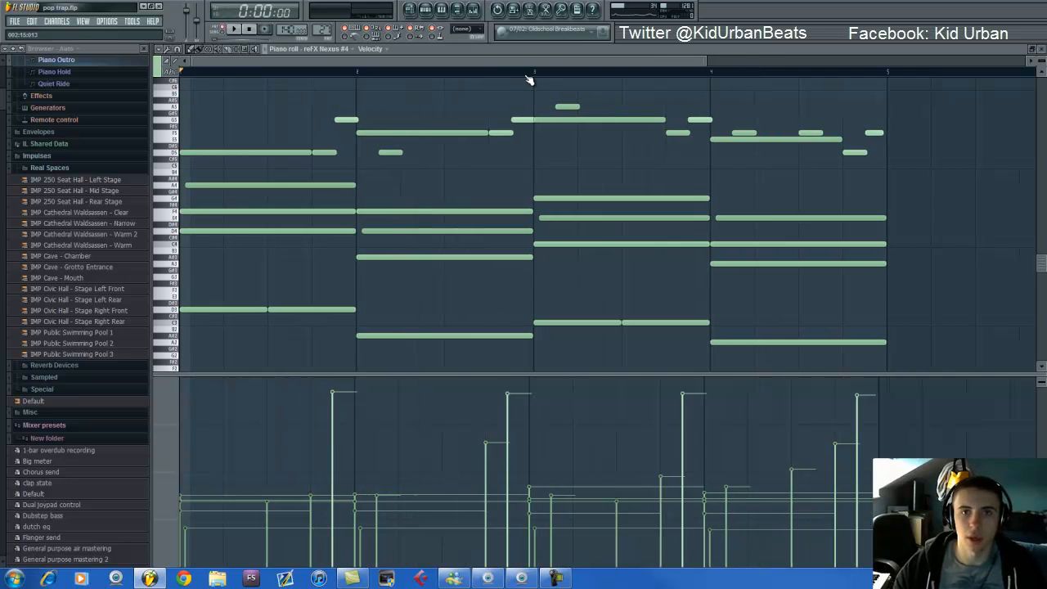
scroll(526, 78, "up", 1)
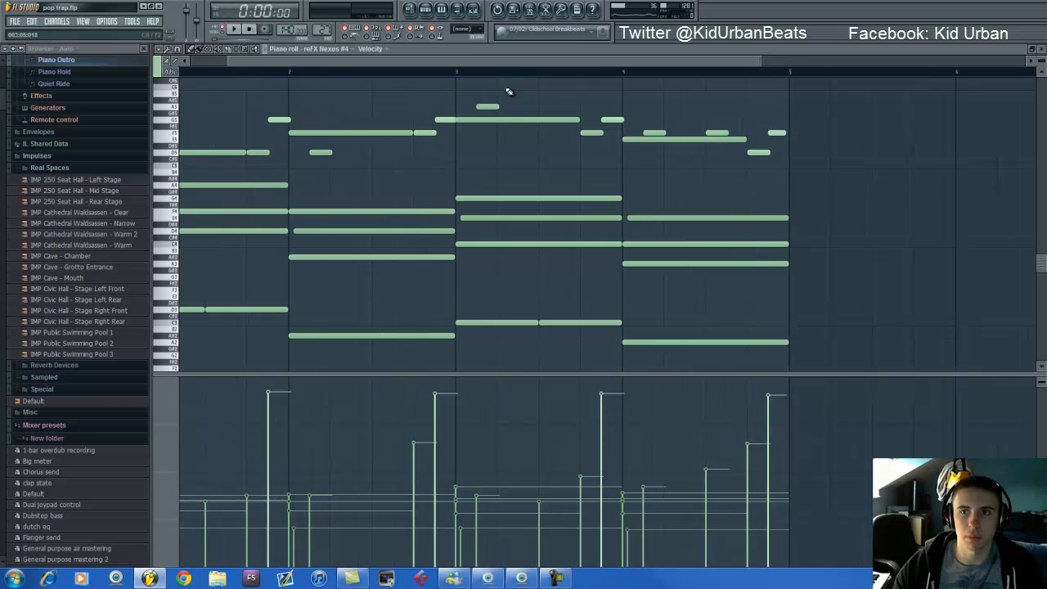
left_click_drag(384, 63, 329, 61)
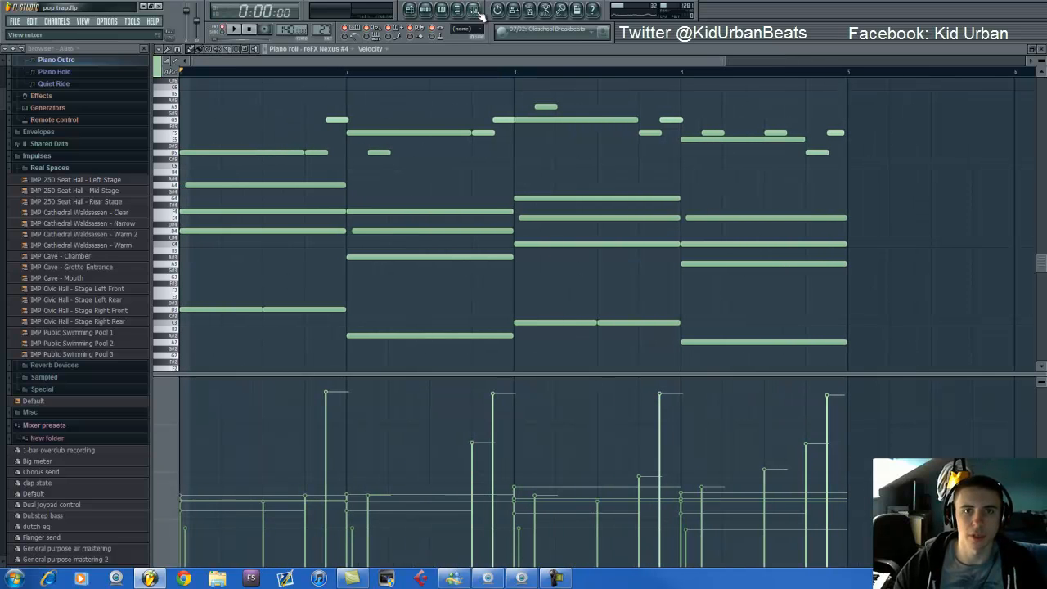
left_click(457, 9)
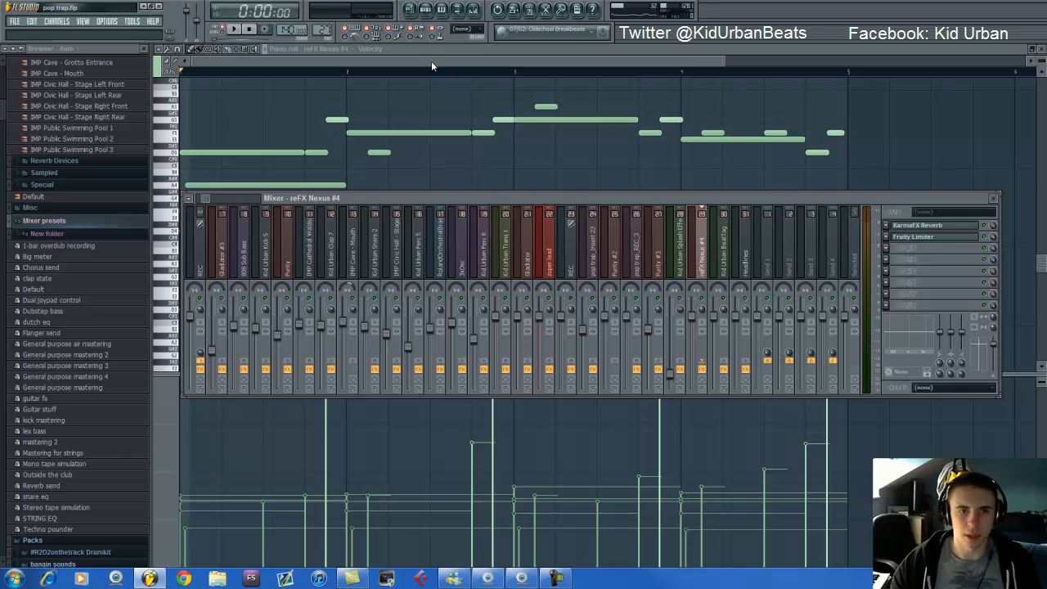
key("F9")
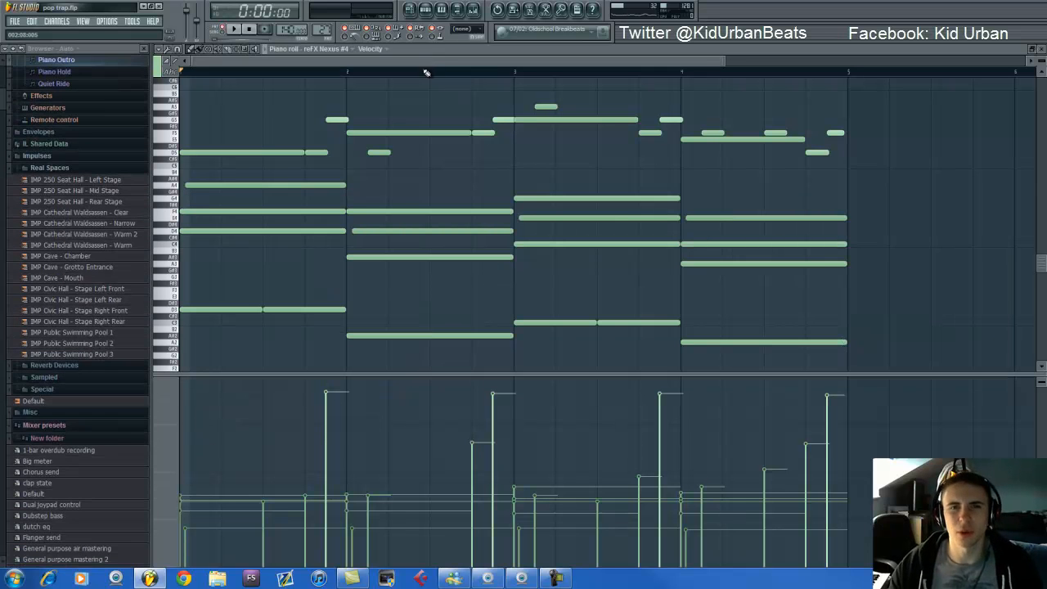
scroll(364, 187, "up", 2)
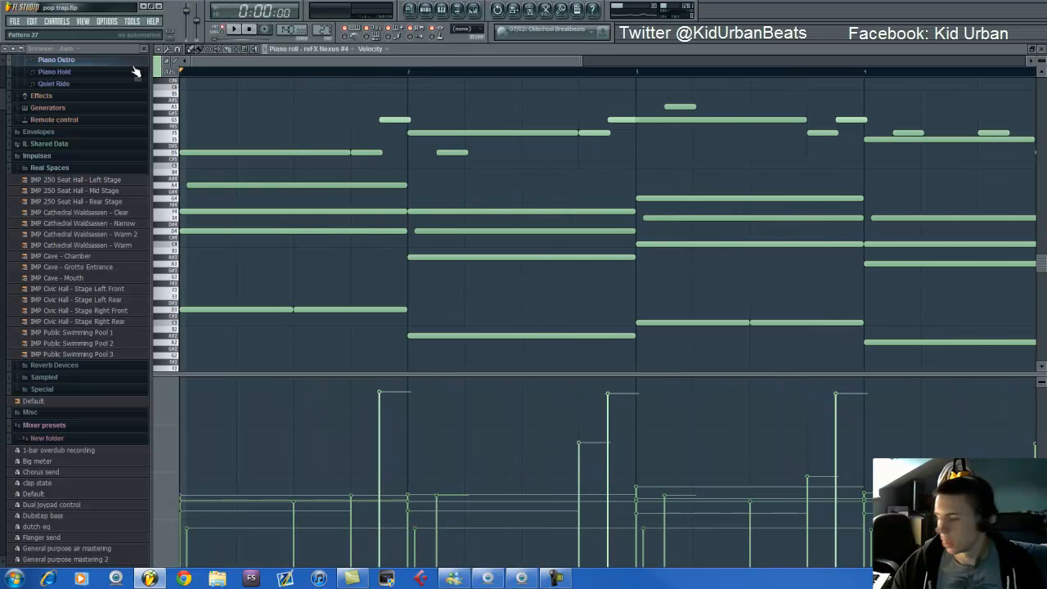
left_click(473, 10)
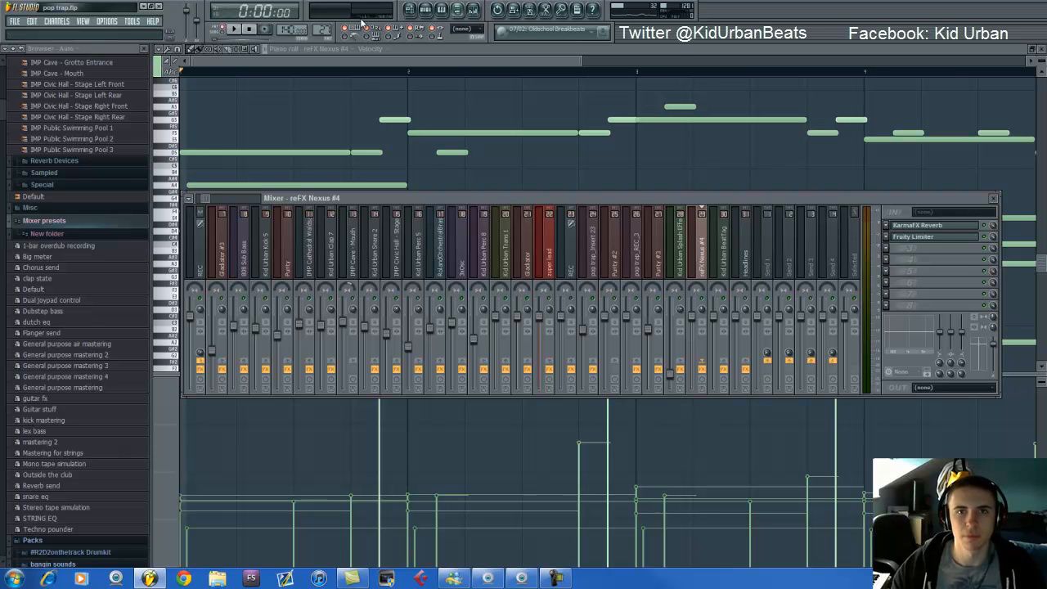
- Play the song in the playlist from around bar 56, where the Filtered Pluck pattern ends
left_click(412, 11)
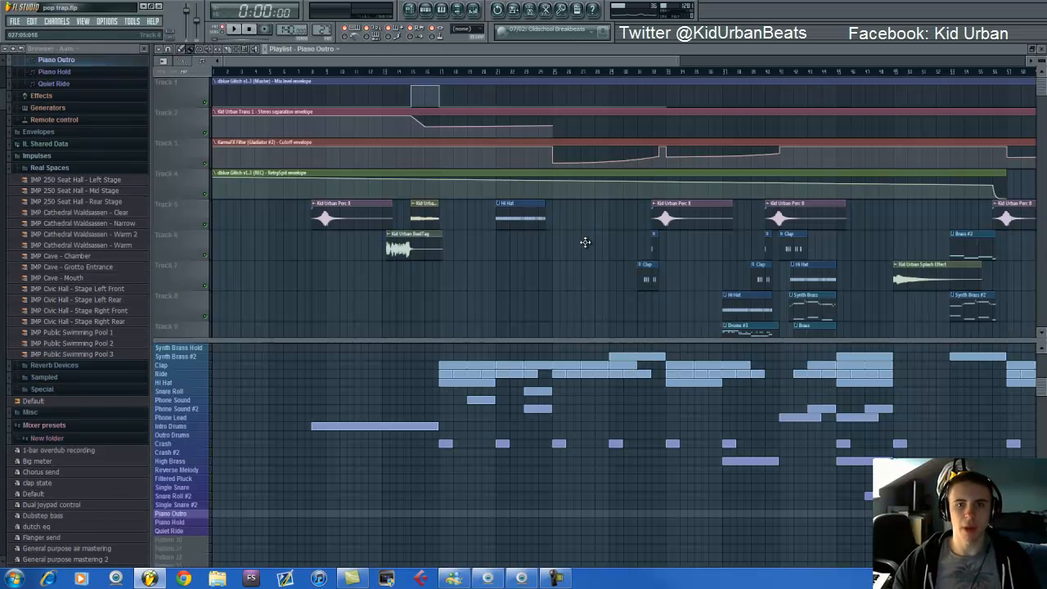
left_click_drag(365, 60, 719, 69)
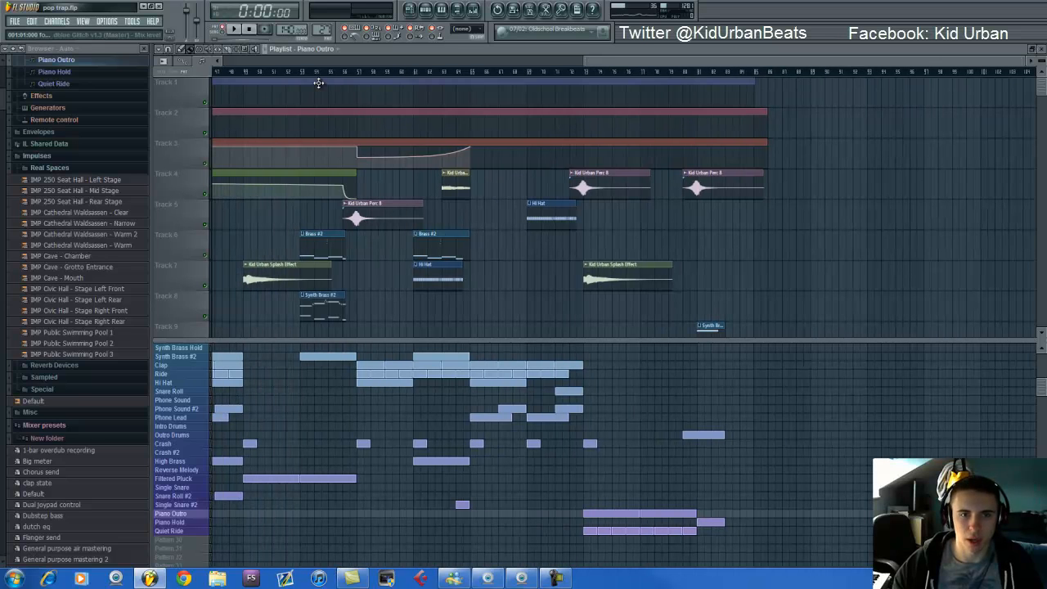
scroll(311, 72, "up", 3)
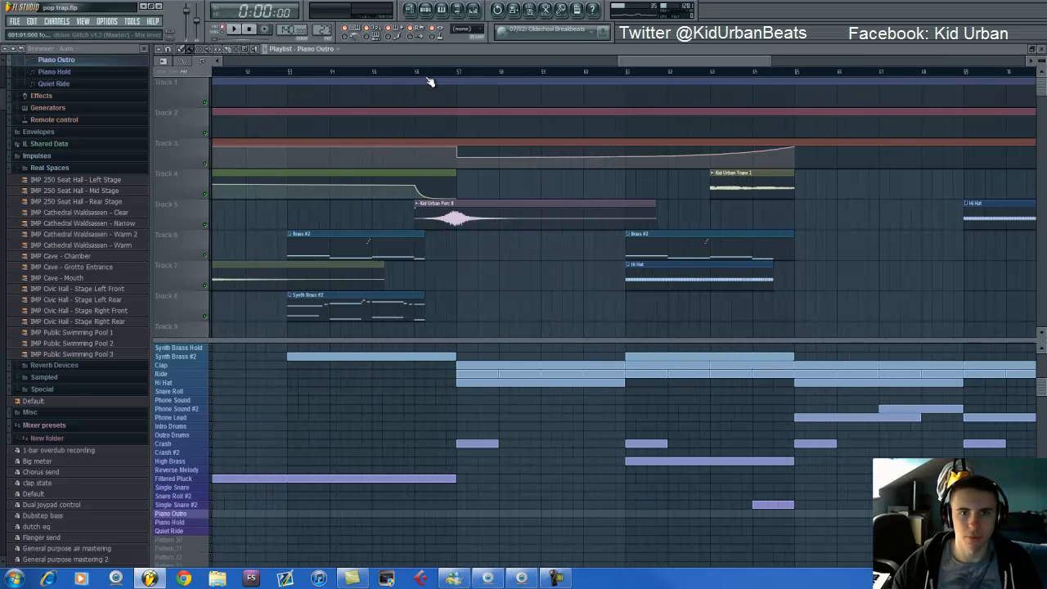
left_click(417, 75)
key("space")
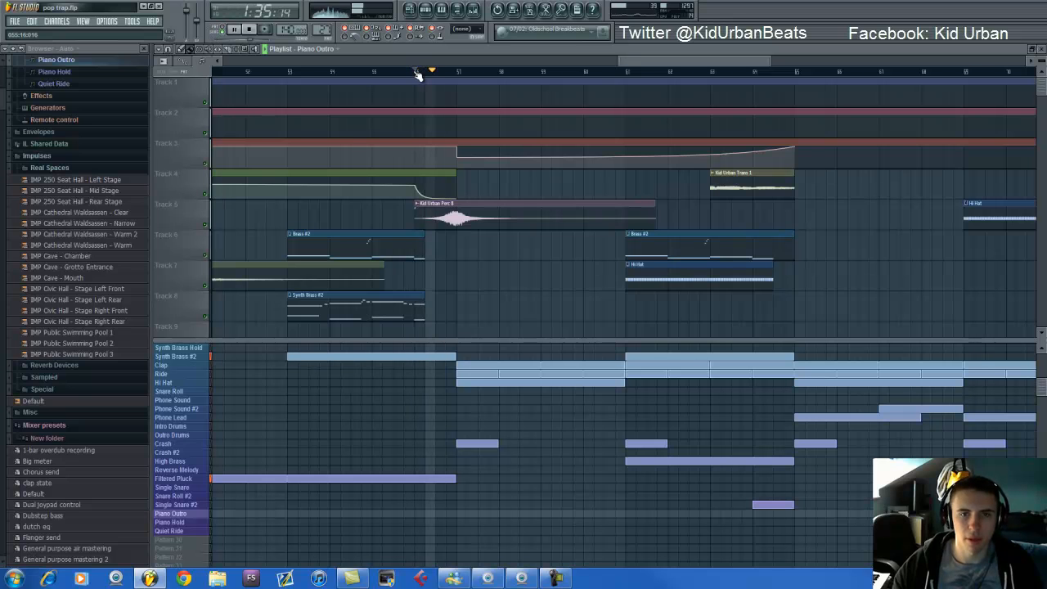
key("space")
- Show the Purity #3 track and its effect slots in the mixer
left_click(473, 10)
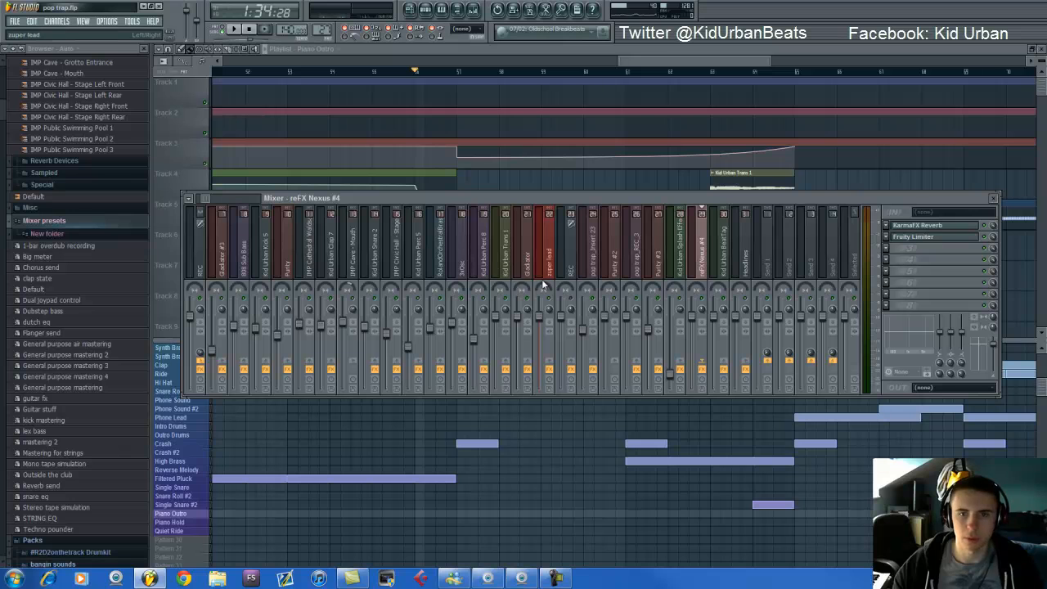
left_click(662, 255)
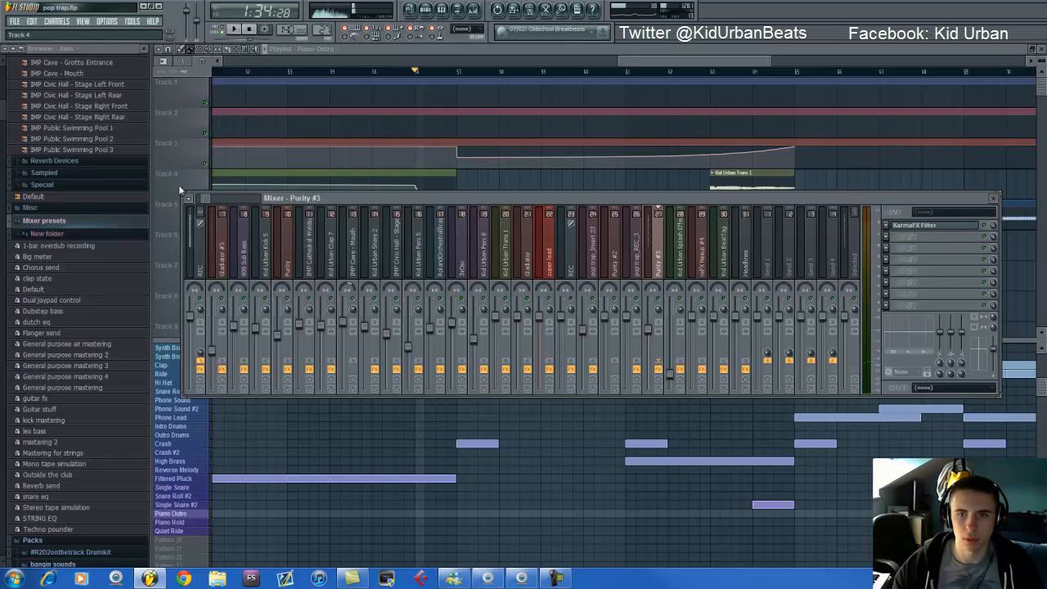
left_click(204, 199)
- Play the passage with the mixer in view and open dblue Glitch v1.3 from the REC track
key("space")
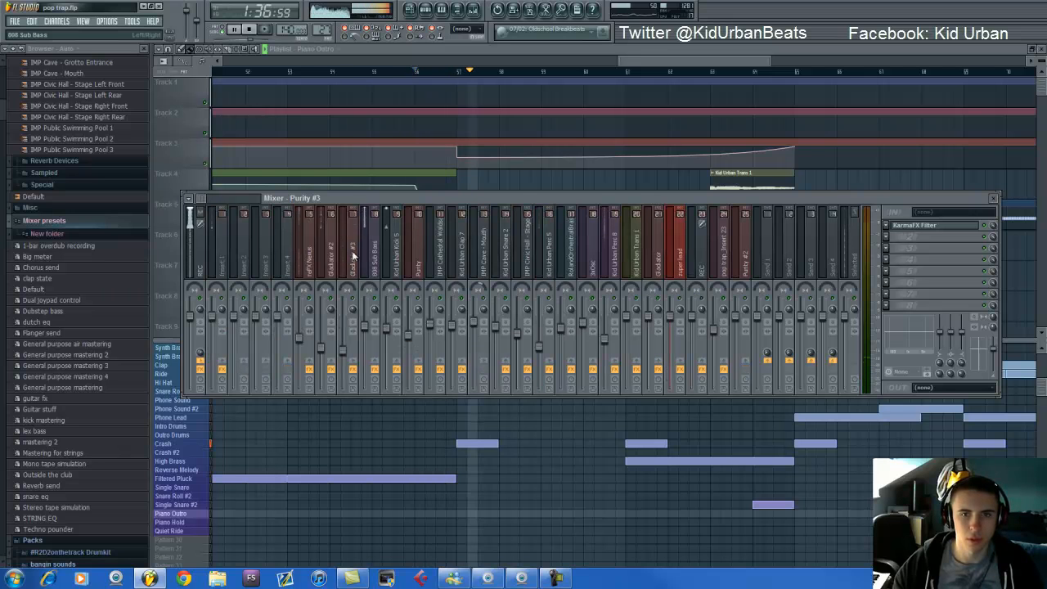
key("space")
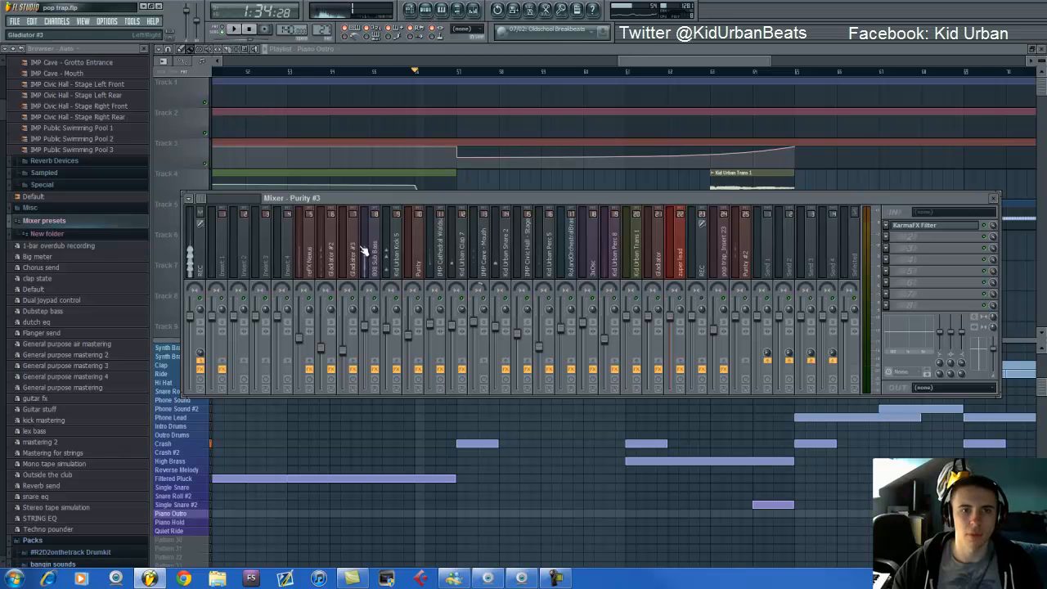
left_click(203, 244)
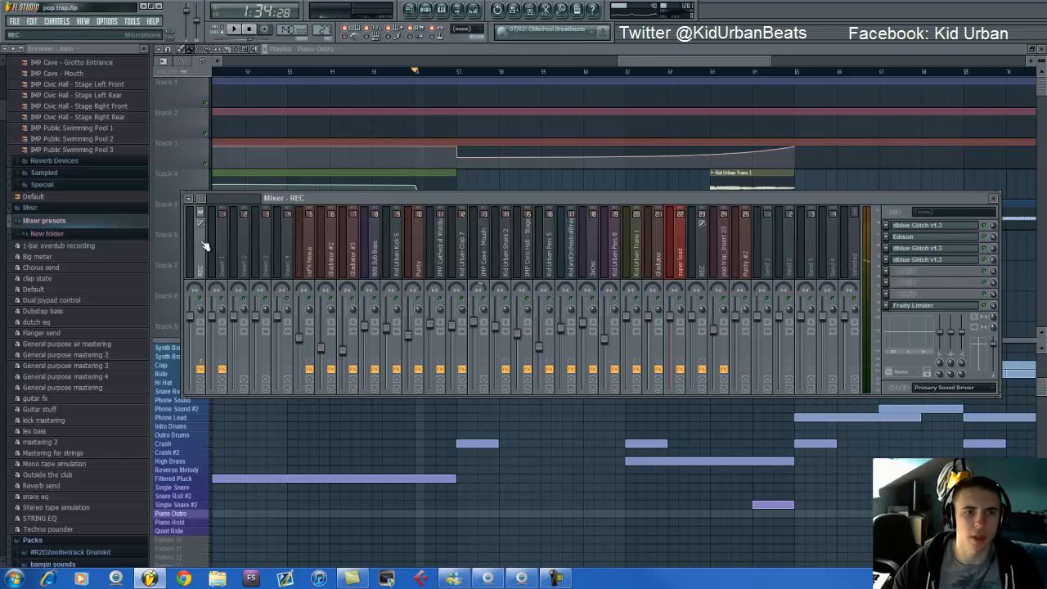
left_click(945, 250)
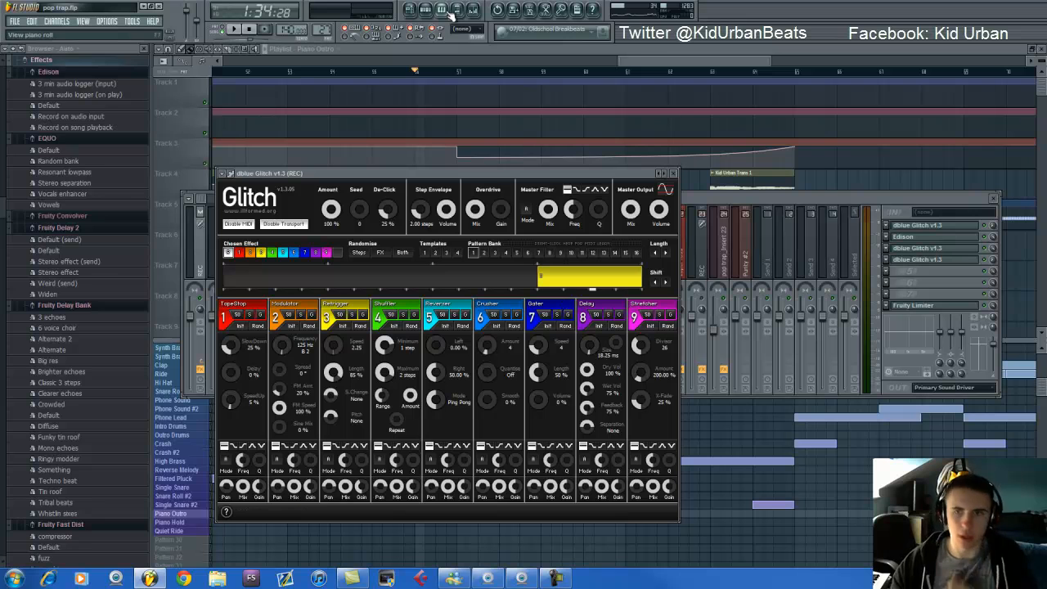
- Bring up the channel list and switch to the empty Pattern 30
left_click(473, 10)
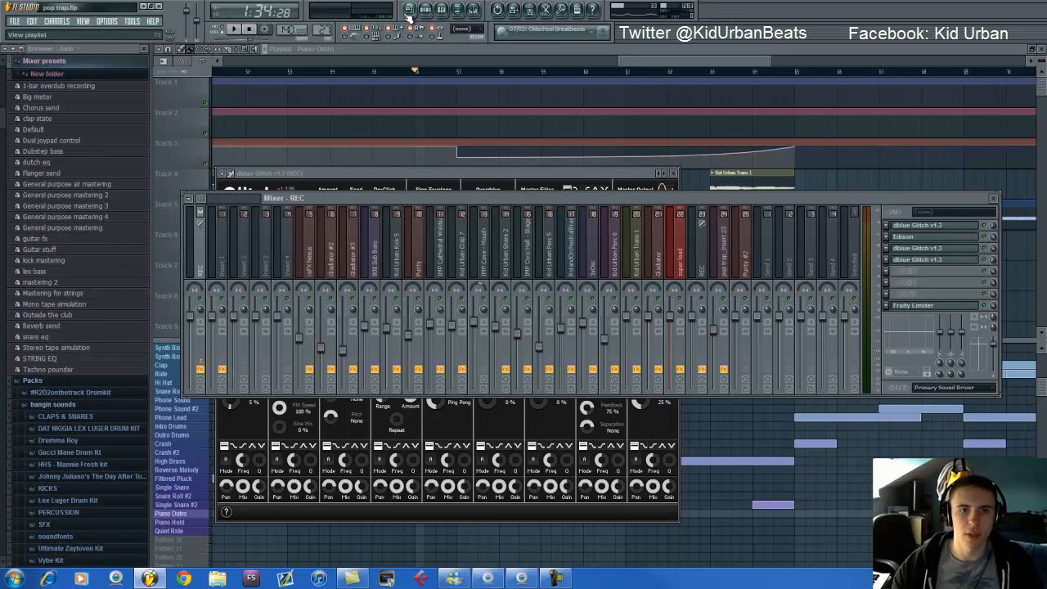
left_click(425, 10)
scroll(325, 31, "down", 1)
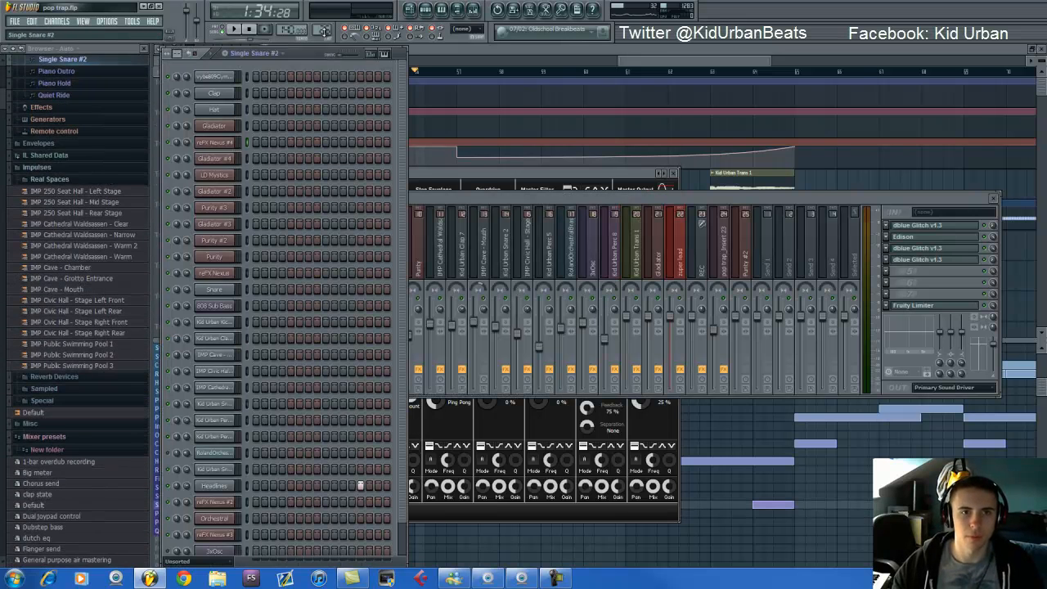
scroll(325, 31, "up", 1)
scroll(325, 29, "up", 3)
right_click(324, 30)
left_click(426, 38)
left_click(558, 291)
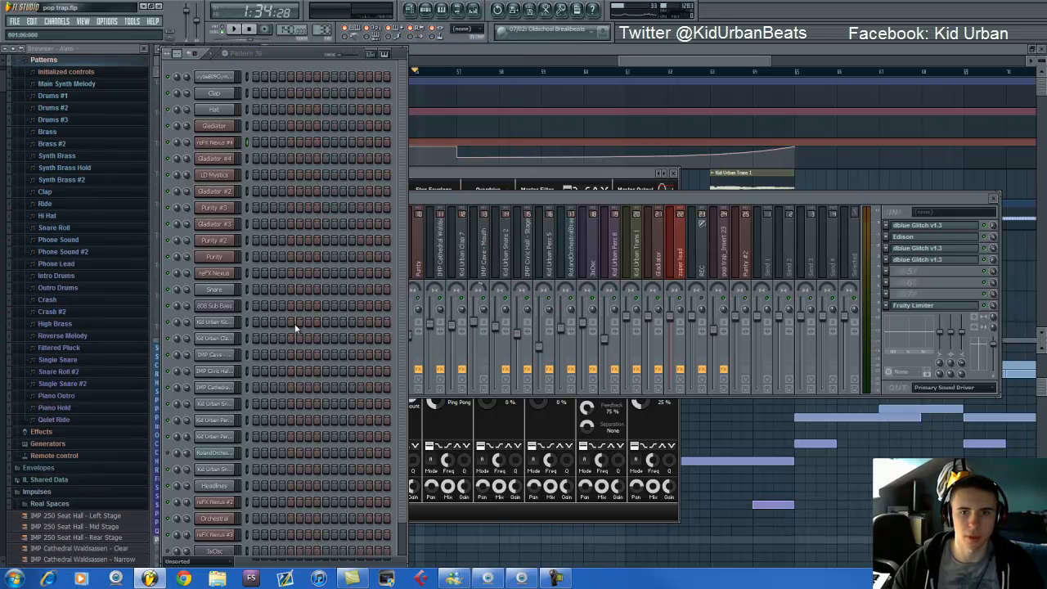
- Check the Purity #2 and Purity #3 instruments and open the piano roll of Purity #3
left_click(229, 257)
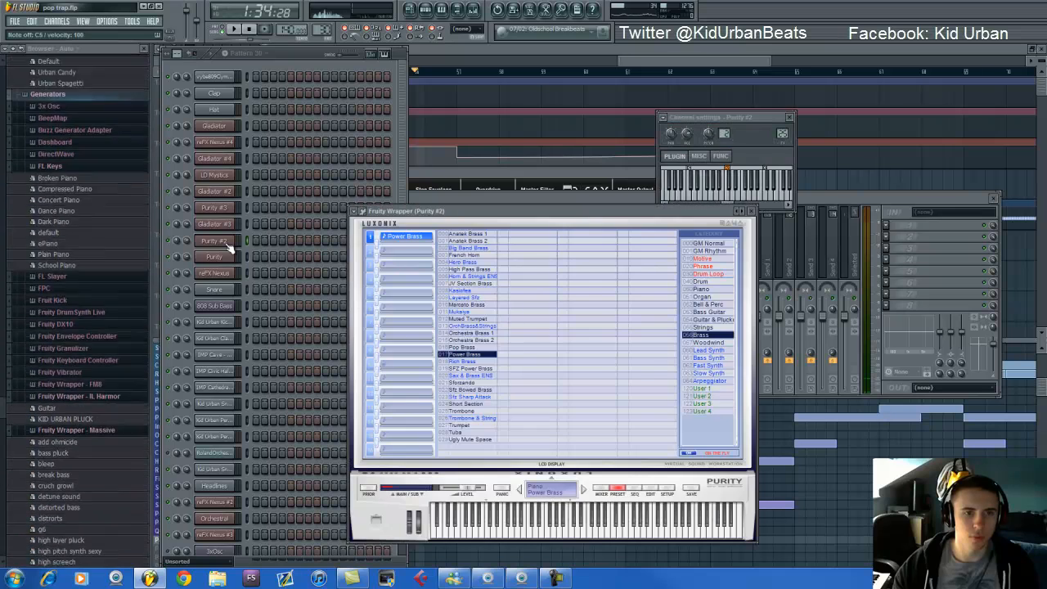
left_click(219, 209)
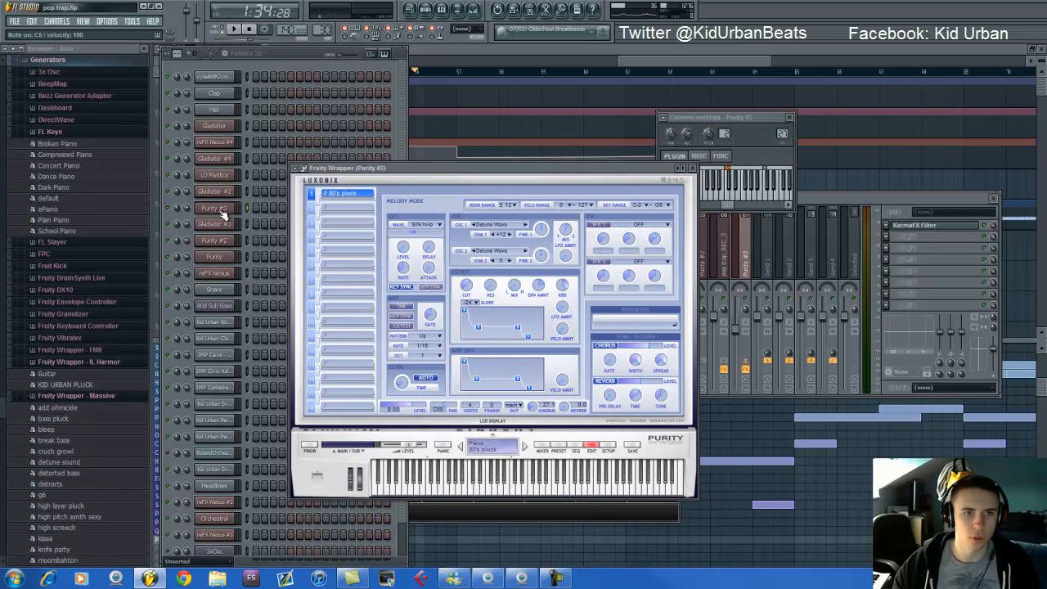
right_click(219, 211)
left_click(247, 210)
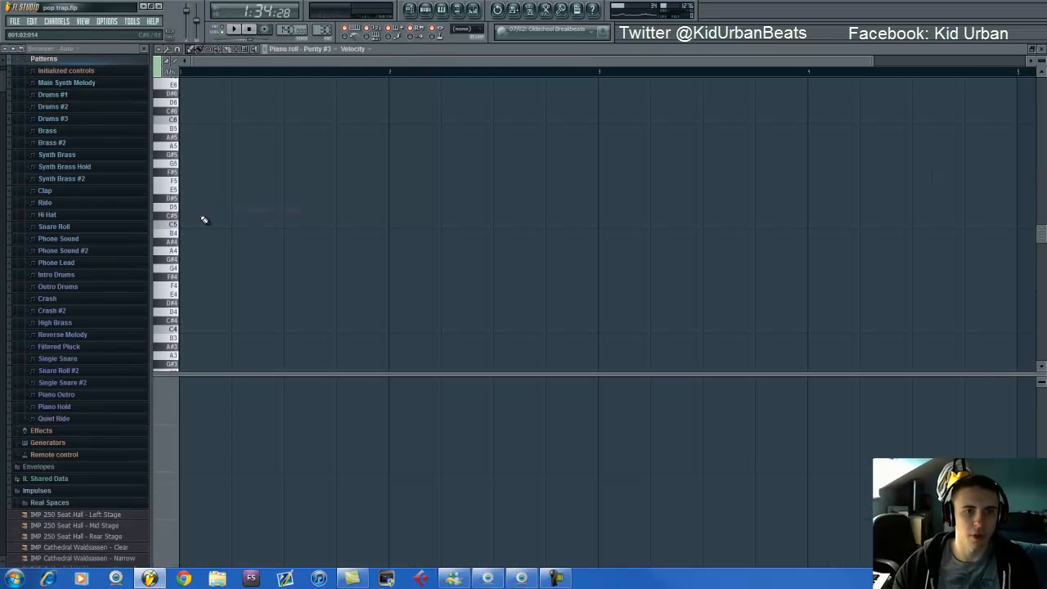
- Open dblue Glitch v1.3 from the fourth effect slot of the REC track and run the empty pattern briefly
key("space")
key("space")
left_click(474, 10)
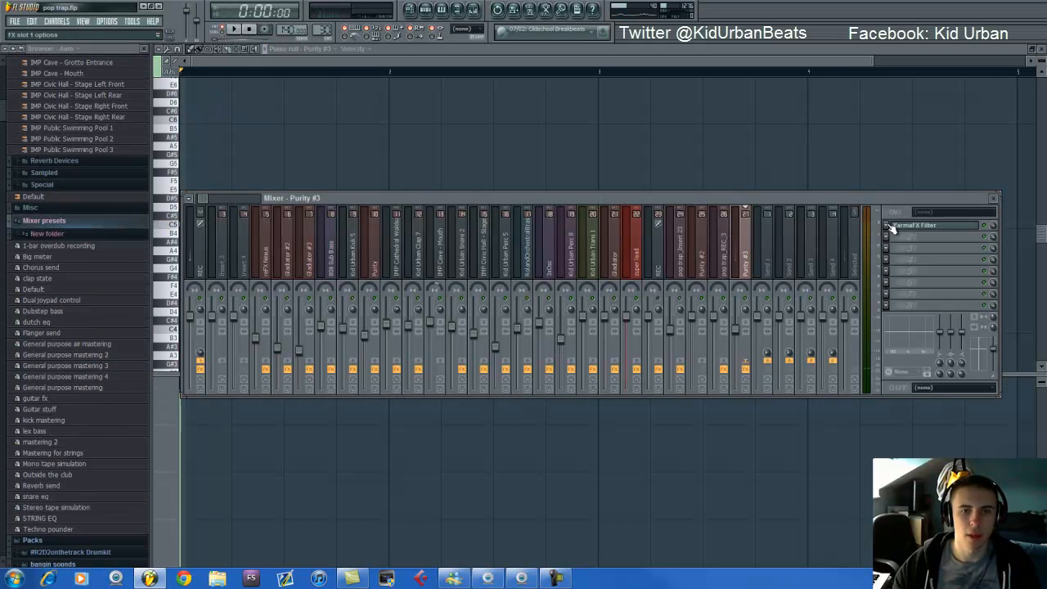
left_click(208, 245)
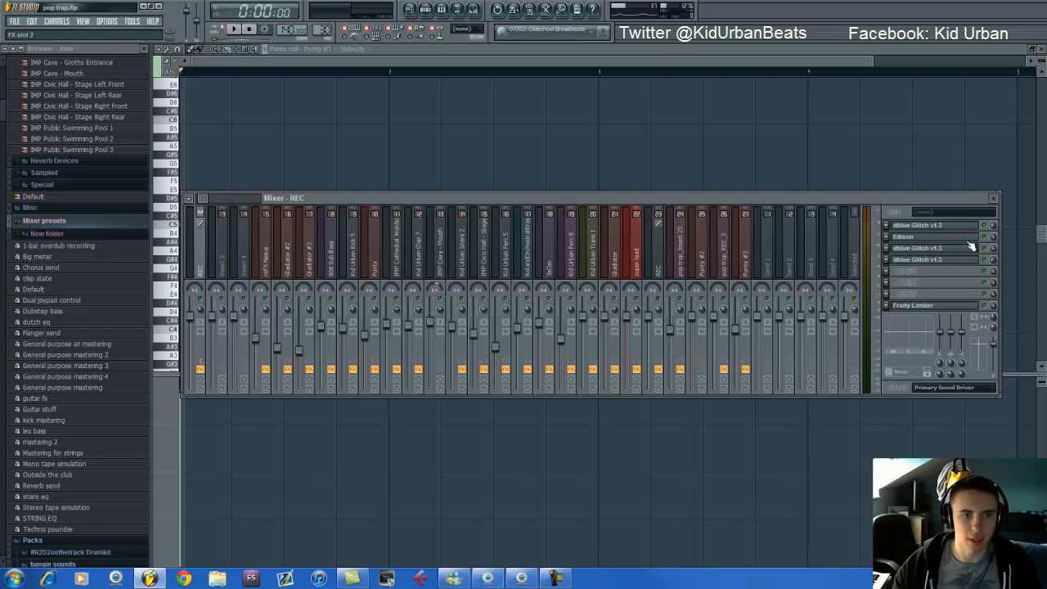
left_click(943, 259)
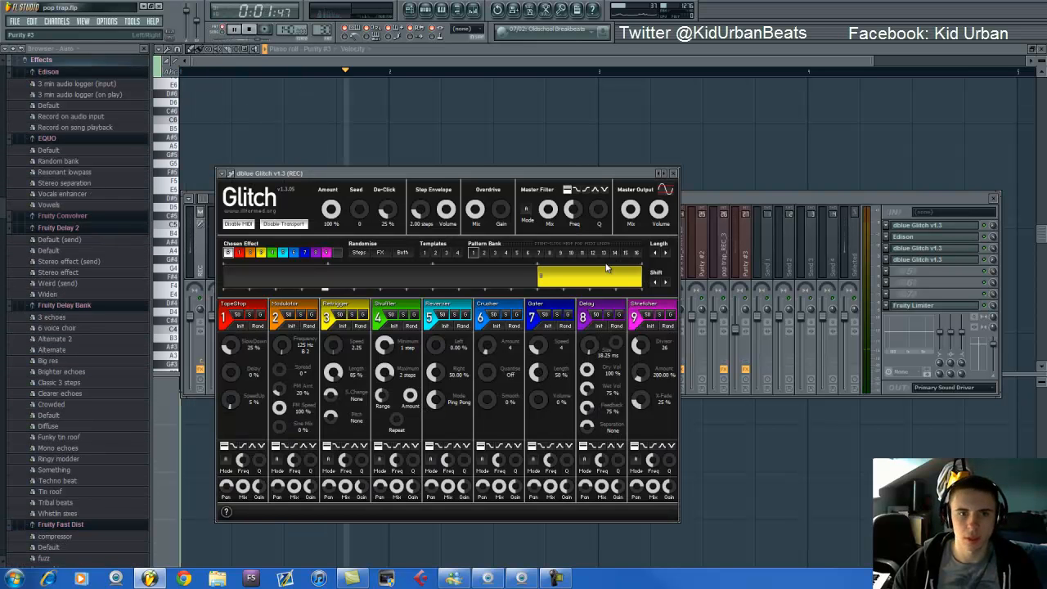
key("space")
- Place a Retrigger block on the first four Glitch sequencer steps, set its speed to 2.00 and test it
left_click(260, 252)
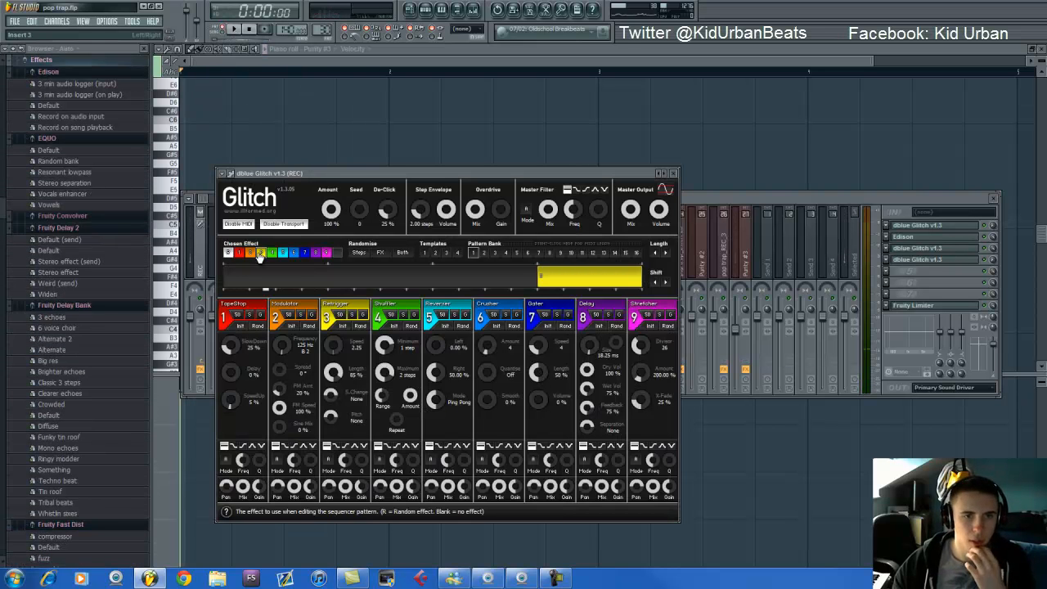
left_click(229, 277)
left_click(337, 253)
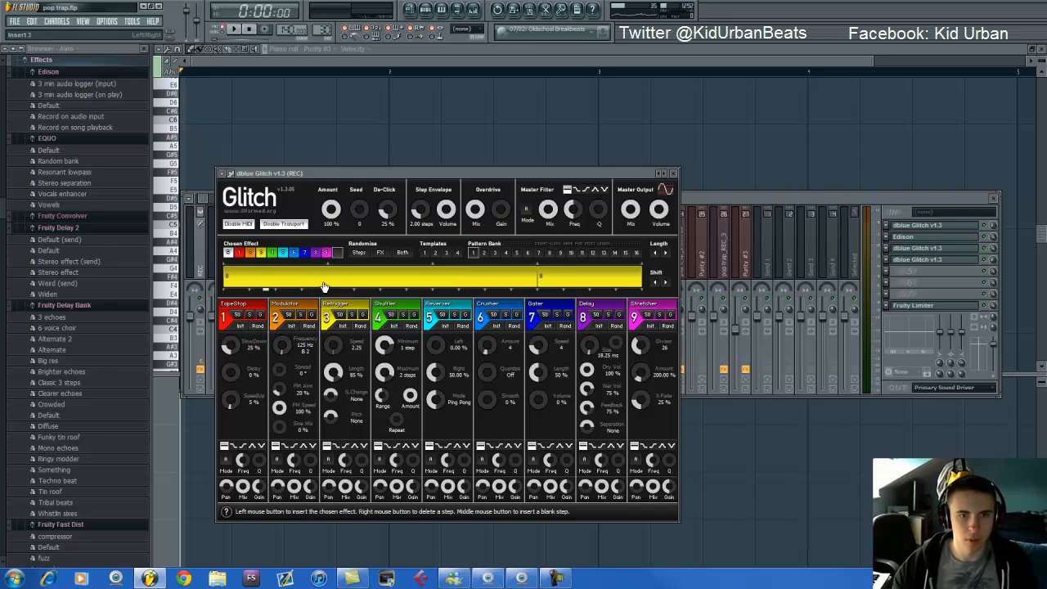
left_click(330, 282)
key("space")
key("space")
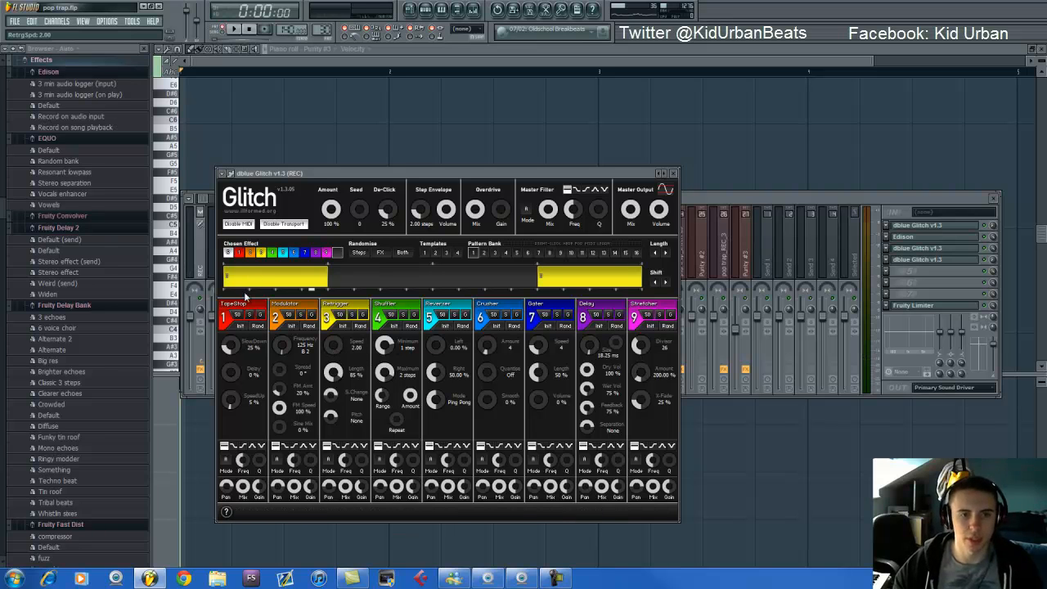
- Demonstrate the Retrigger effect while raising its speed to 32.00
key("space")
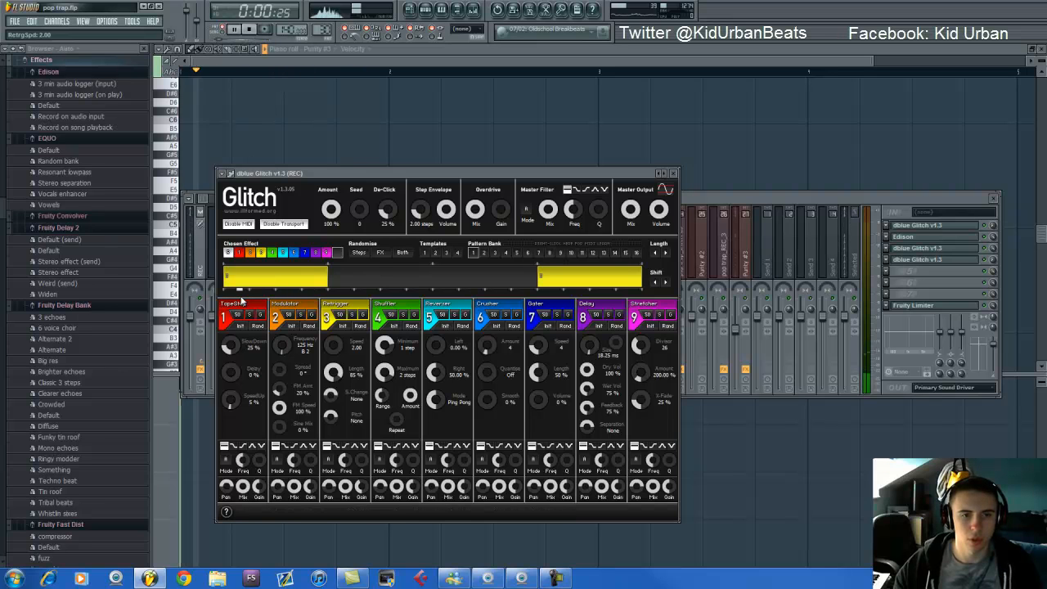
key("space")
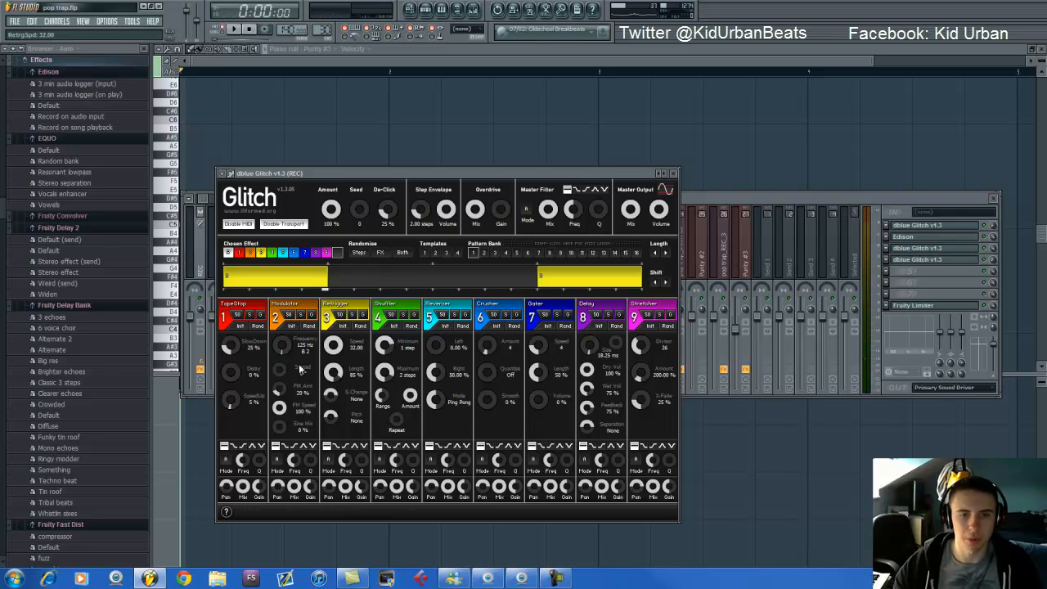
key("space")
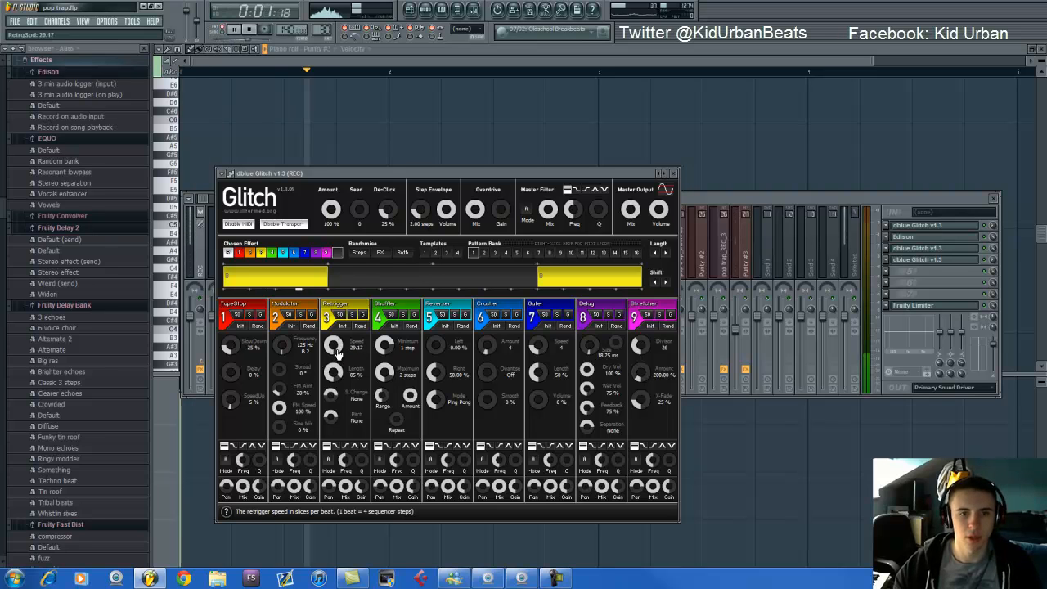
key("space")
scroll(337, 350, "down", 1)
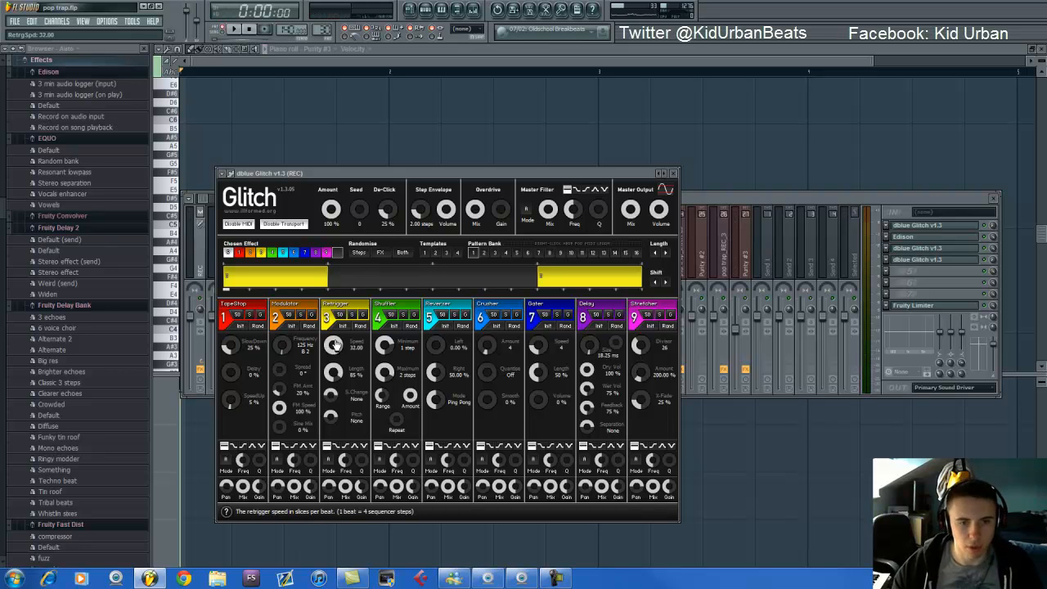
- Bring the Retrigger speed down to 2.00 during playback and delete the Retrigger block from the opening sequencer steps
key("space")
left_click_drag(336, 345, 335, 370)
key("space")
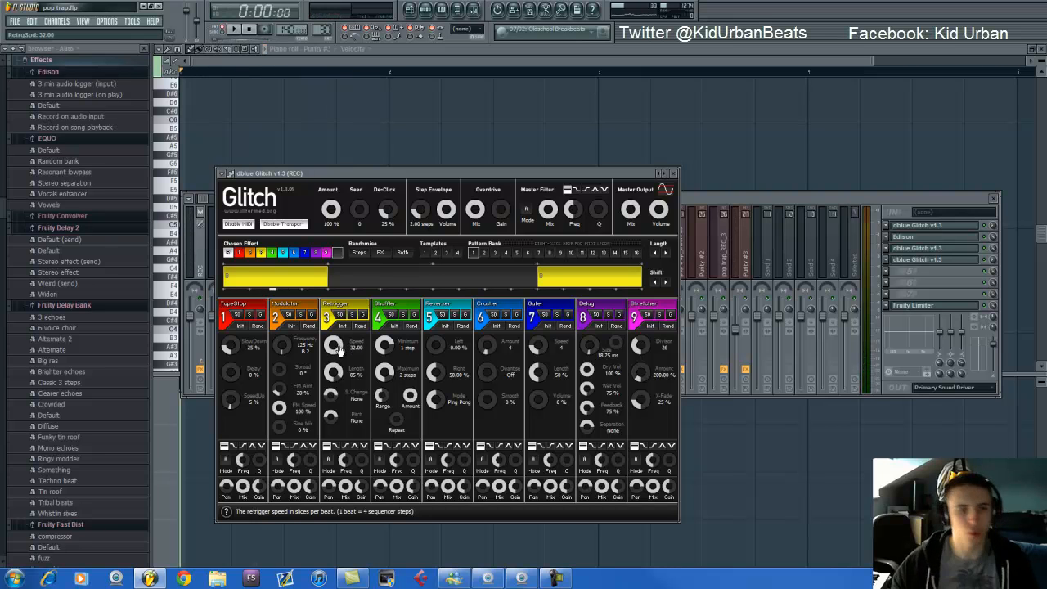
key("space")
left_click_drag(340, 350, 340, 356)
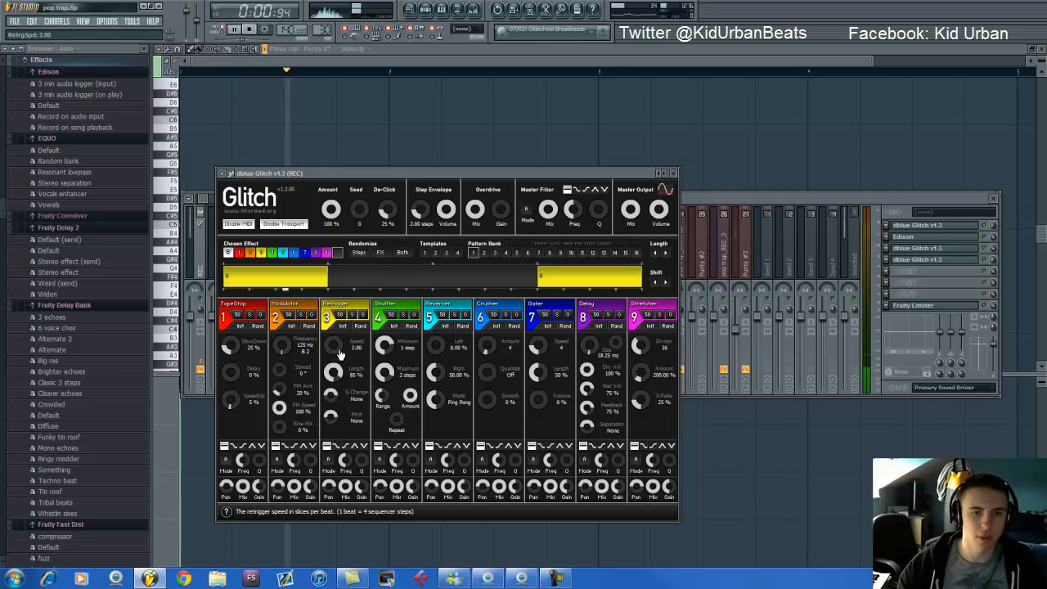
key("space")
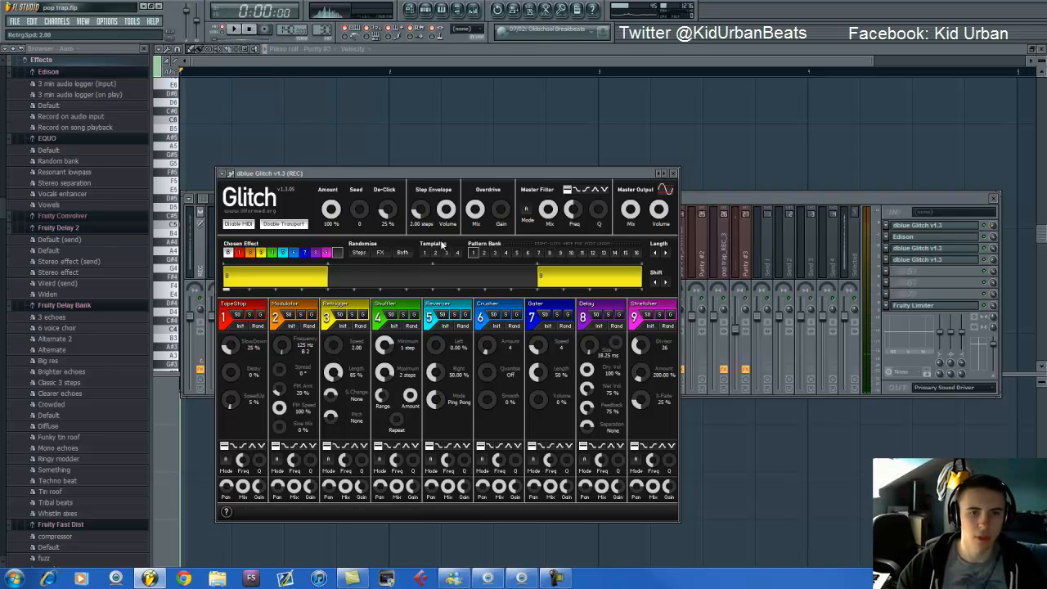
right_click(231, 282)
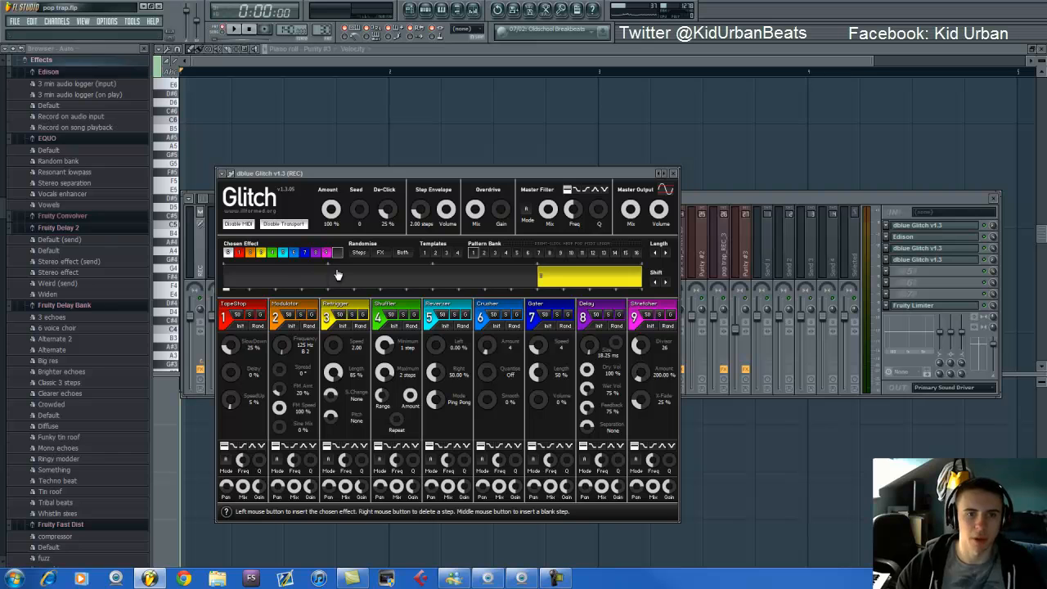
- Play the song in the playlist from just before bar 56 and examine the automation and clips around bar 57
left_click(457, 10)
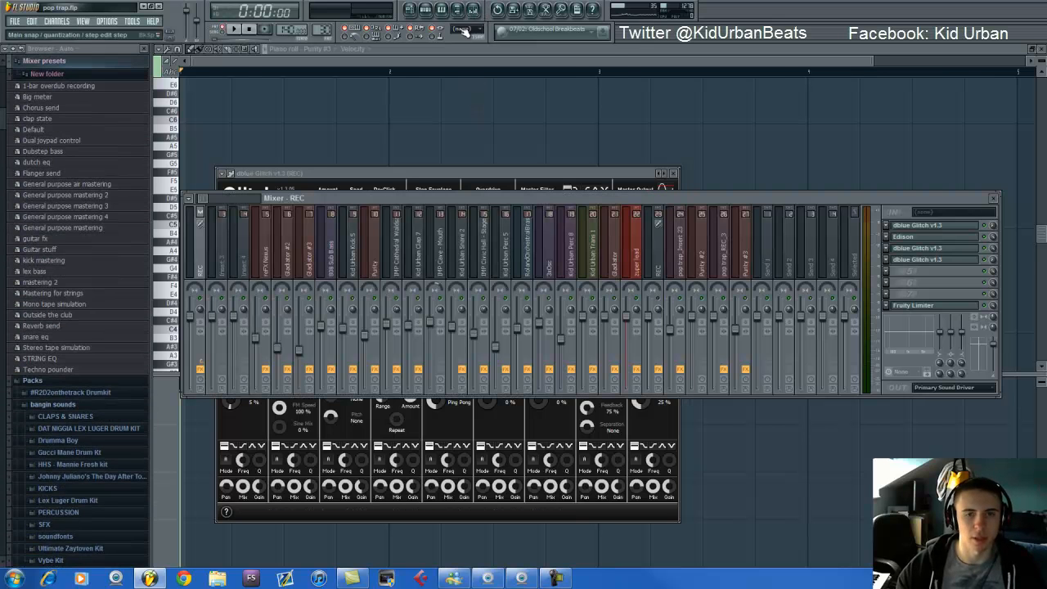
left_click(410, 10)
left_click(407, 72)
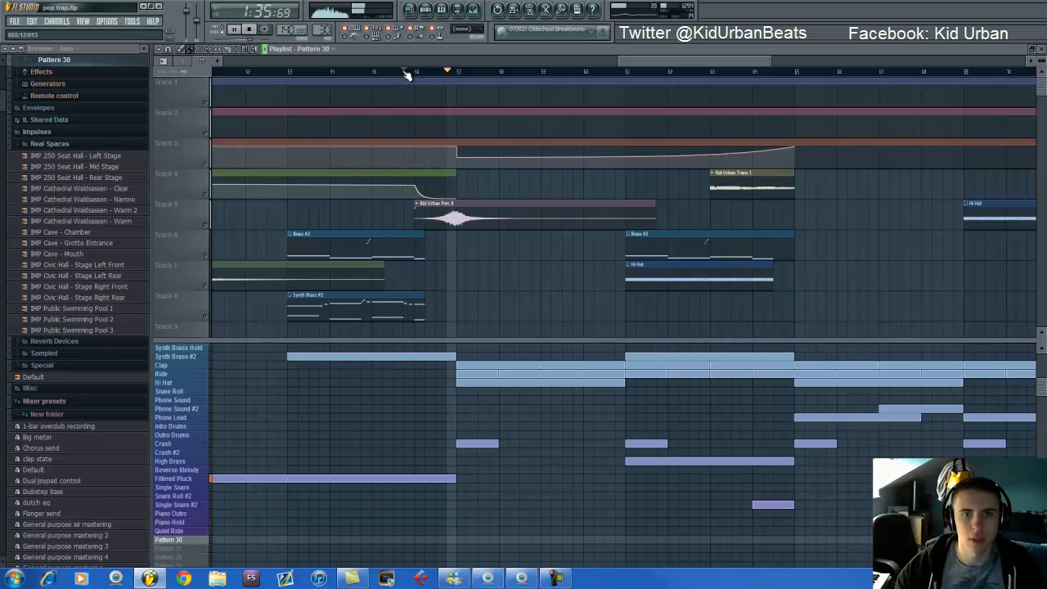
scroll(407, 72, "down", 2)
scroll(447, 179, "down", 5)
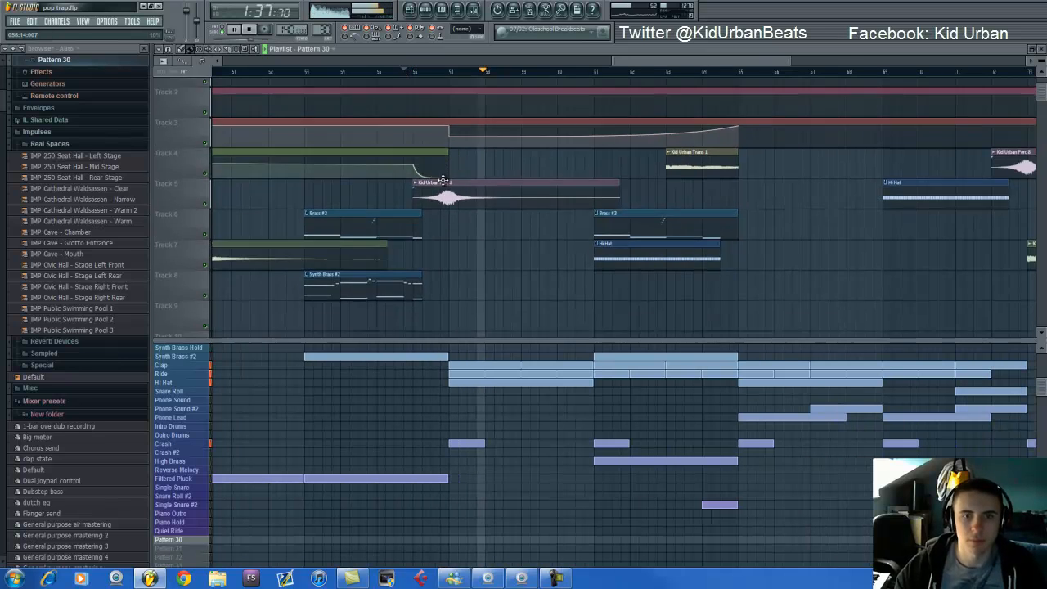
key("space")
scroll(448, 179, "up", 5)
scroll(459, 155, "down", 2)
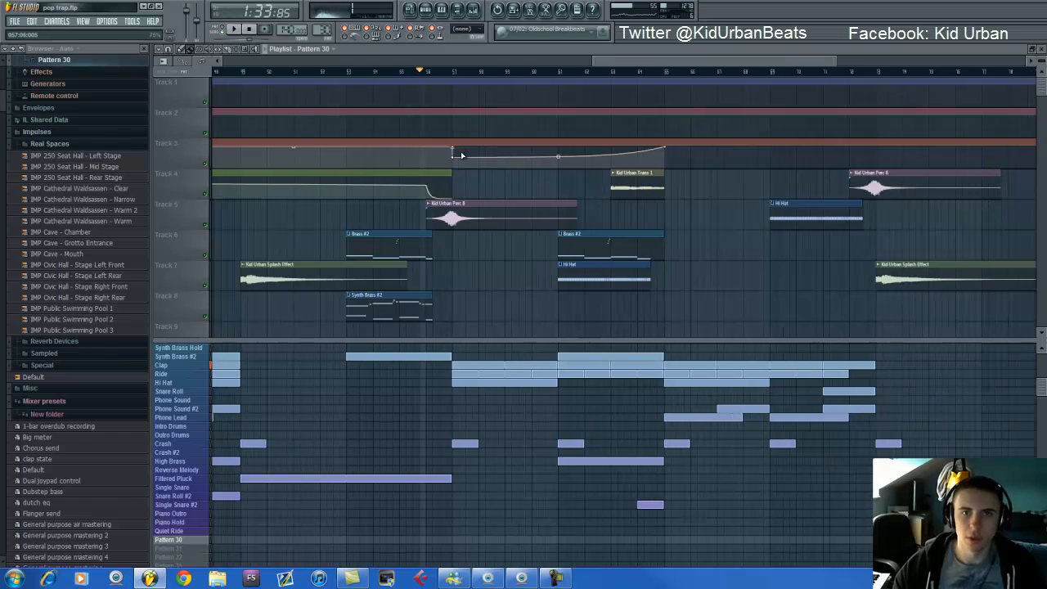
scroll(459, 155, "down", 1)
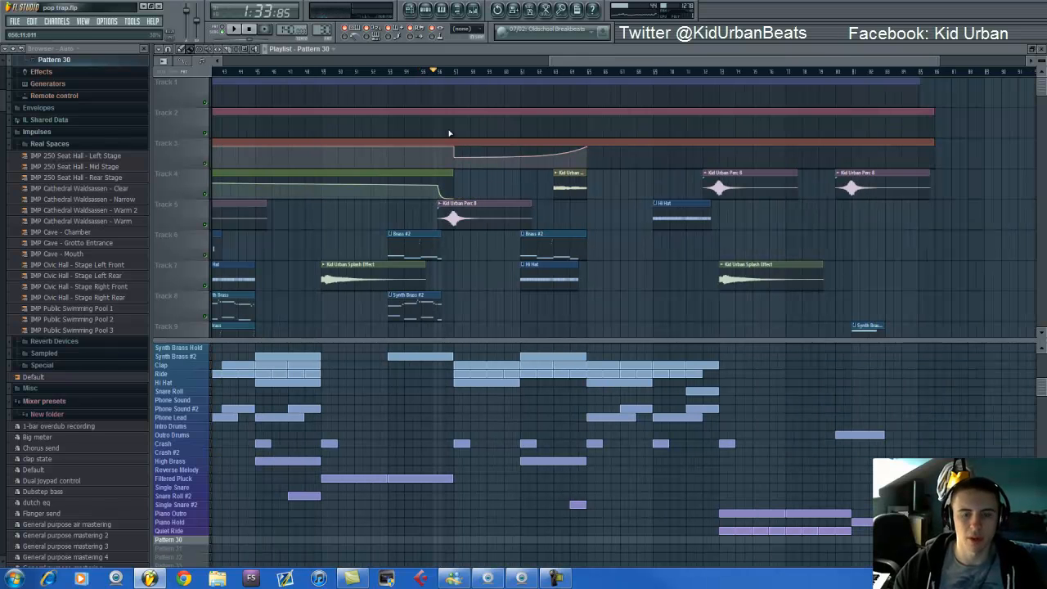
- Replay the song from just before bar 56 to hear the transition into bar 57
left_click_drag(563, 59, 578, 59)
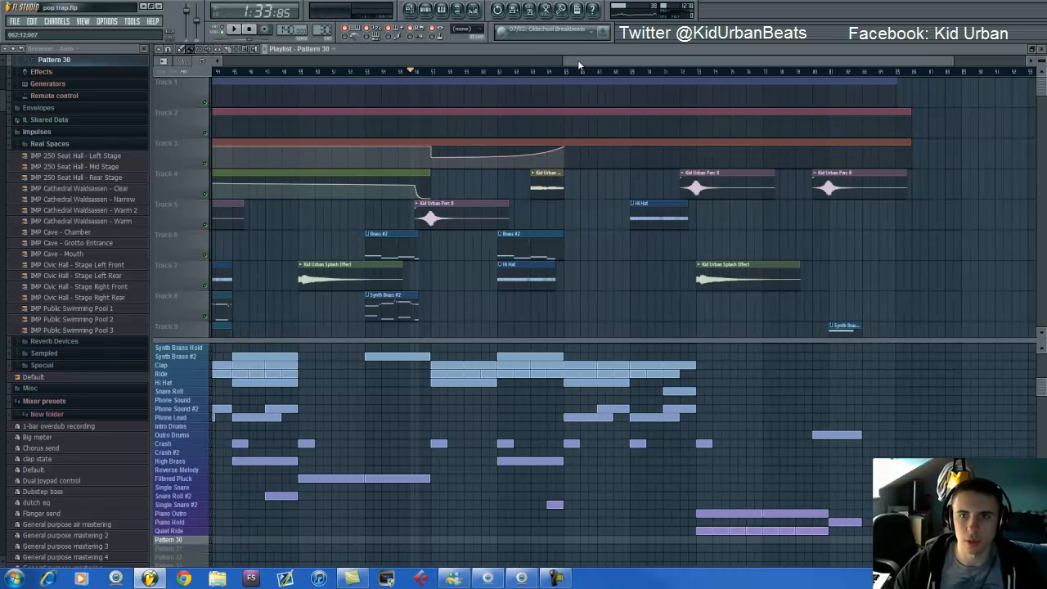
key("space")
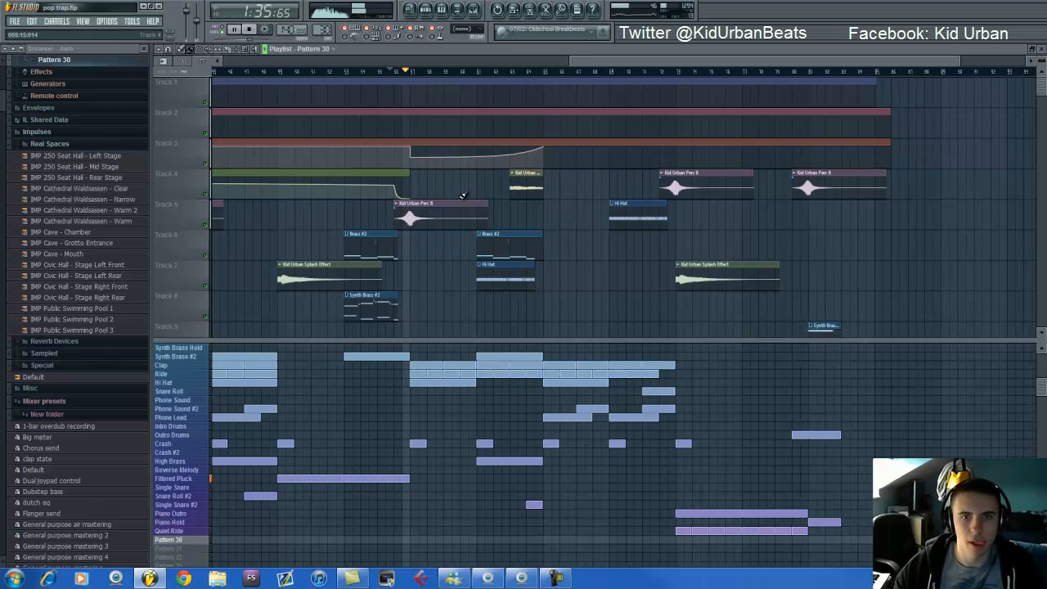
key("space")
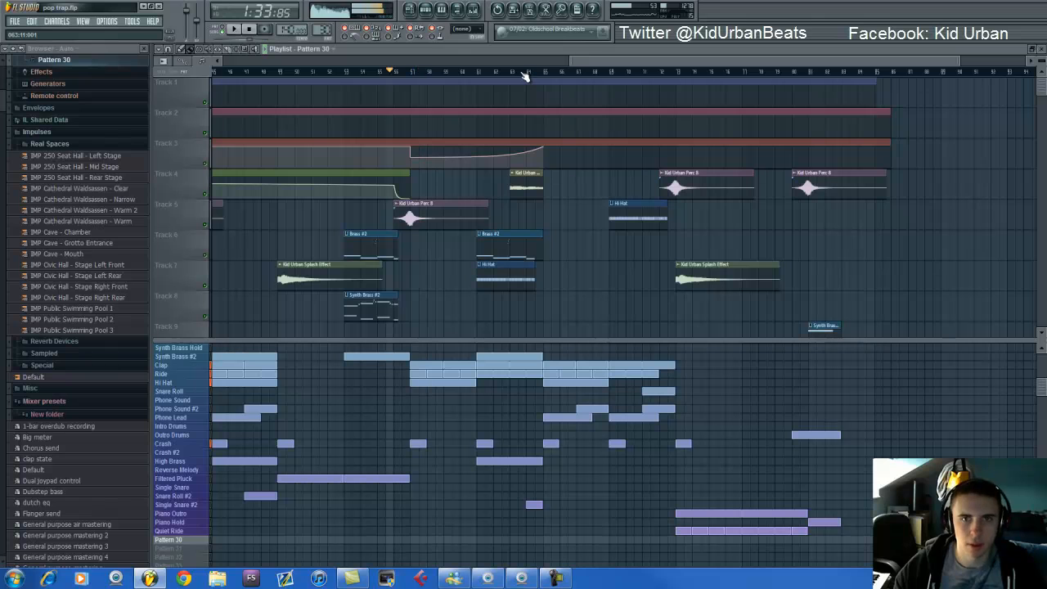
- Play the playlist section leading up to bar 65, first from just before bar 63 and again from just before bar 61
scroll(520, 76, "up", 3)
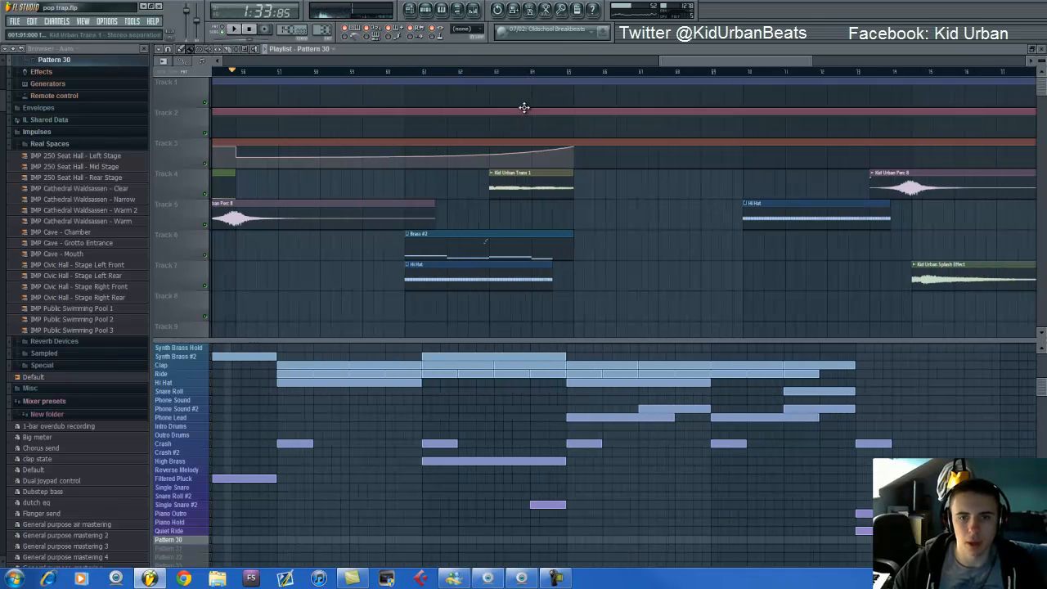
left_click(531, 73)
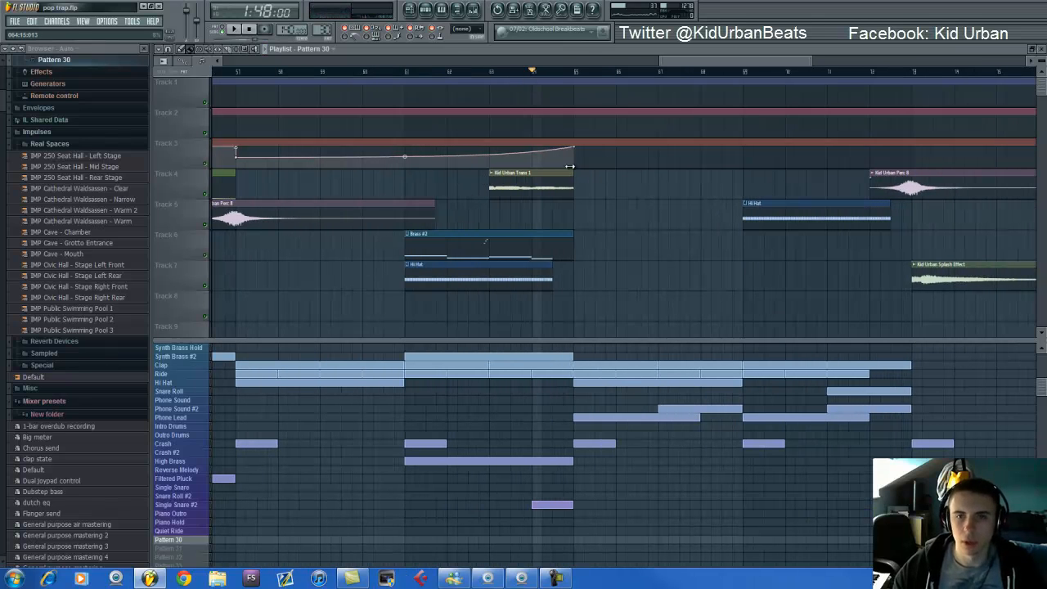
scroll(570, 166, "down", 5)
scroll(573, 204, "up", 4)
left_click(491, 74)
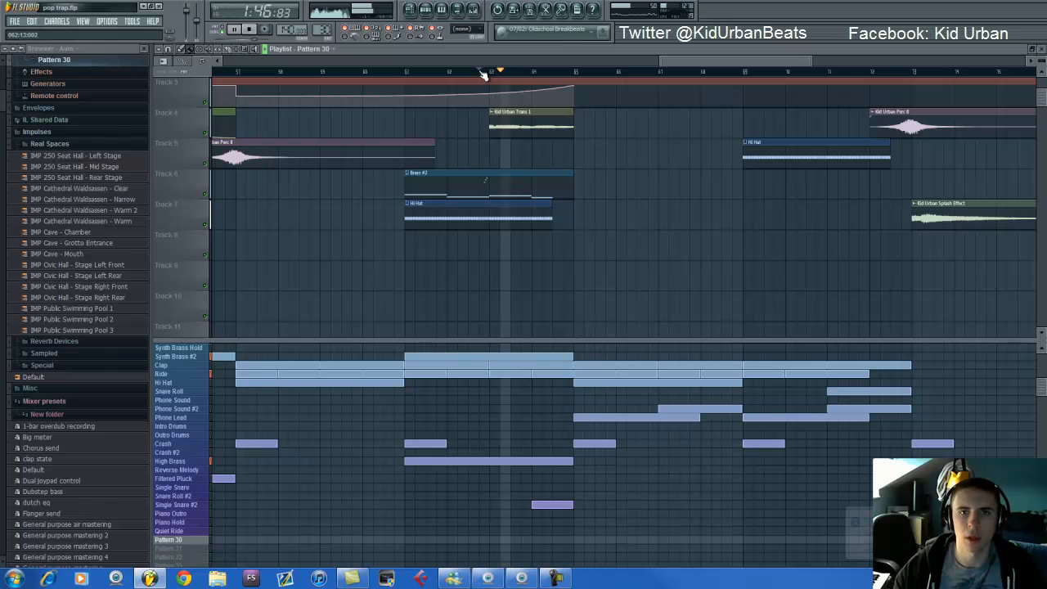
key("space")
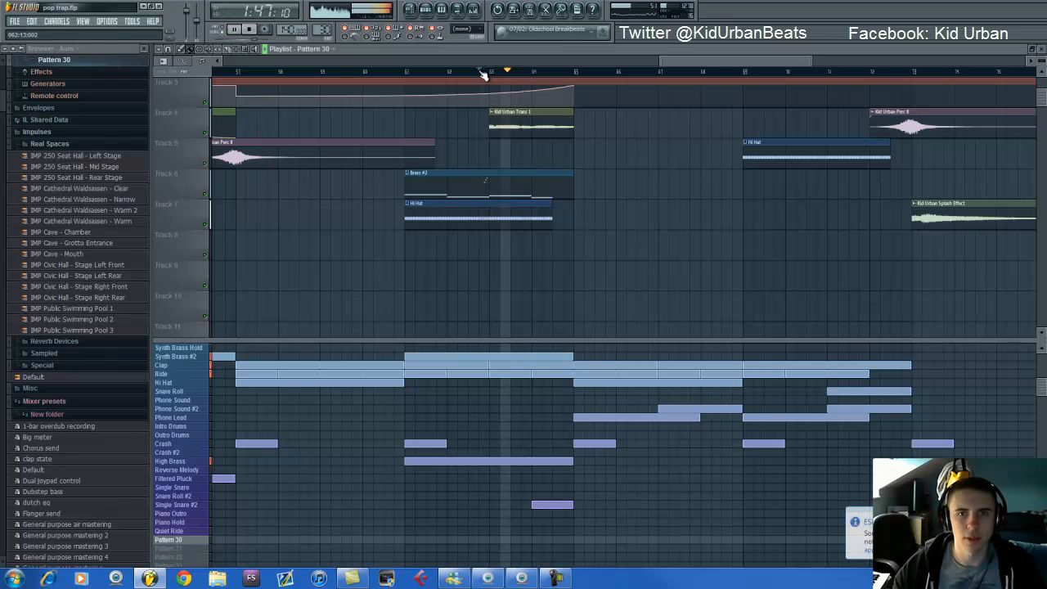
key("space")
left_click(401, 74)
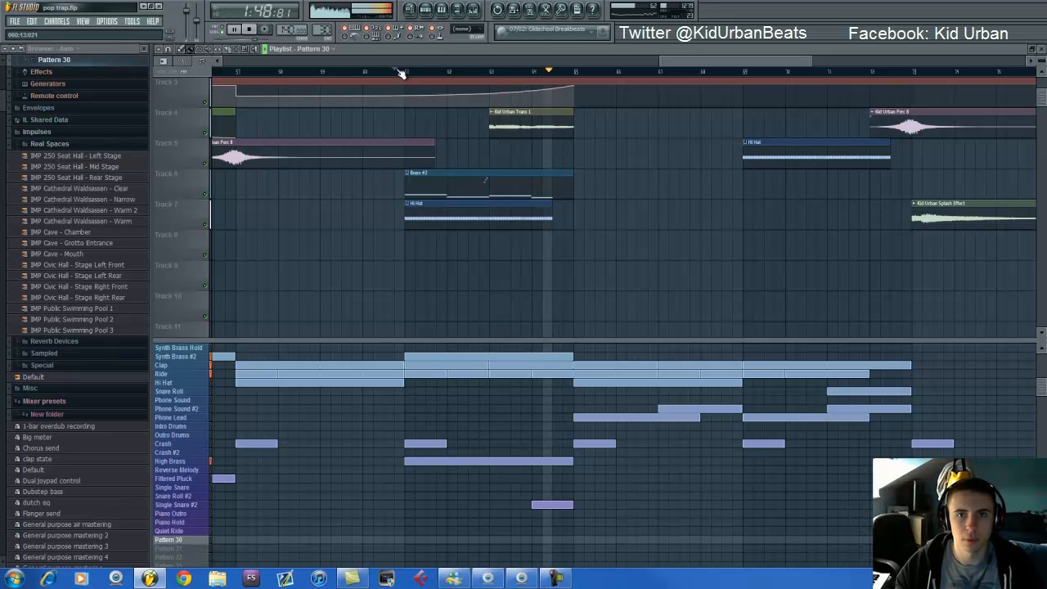
key("space")
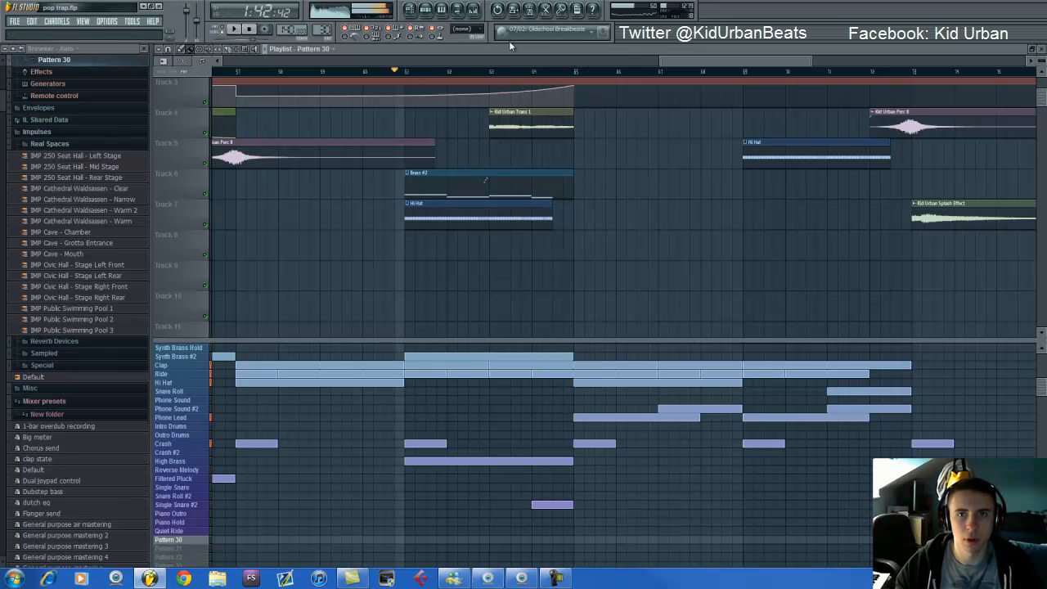
- Examine the Retrigger settings and sequencer steps of the dblue Glitch instances in REC's effect slots 4 and 3
left_click(472, 12)
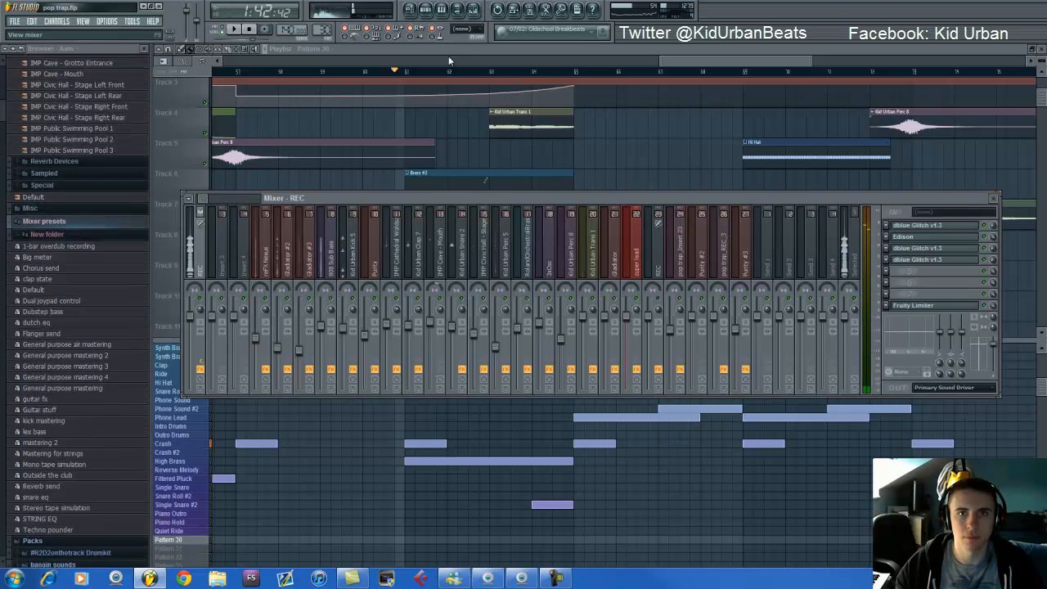
left_click(938, 260)
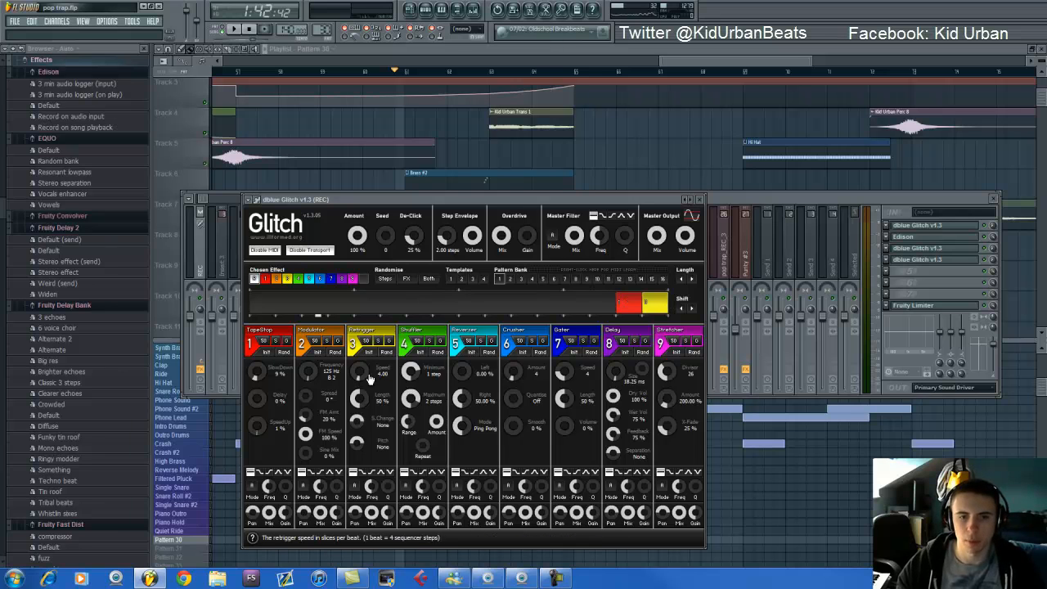
mouse_move(666, 59)
left_mouse_down()
mouse_move(686, 58)
mouse_move(667, 65)
left_mouse_up()
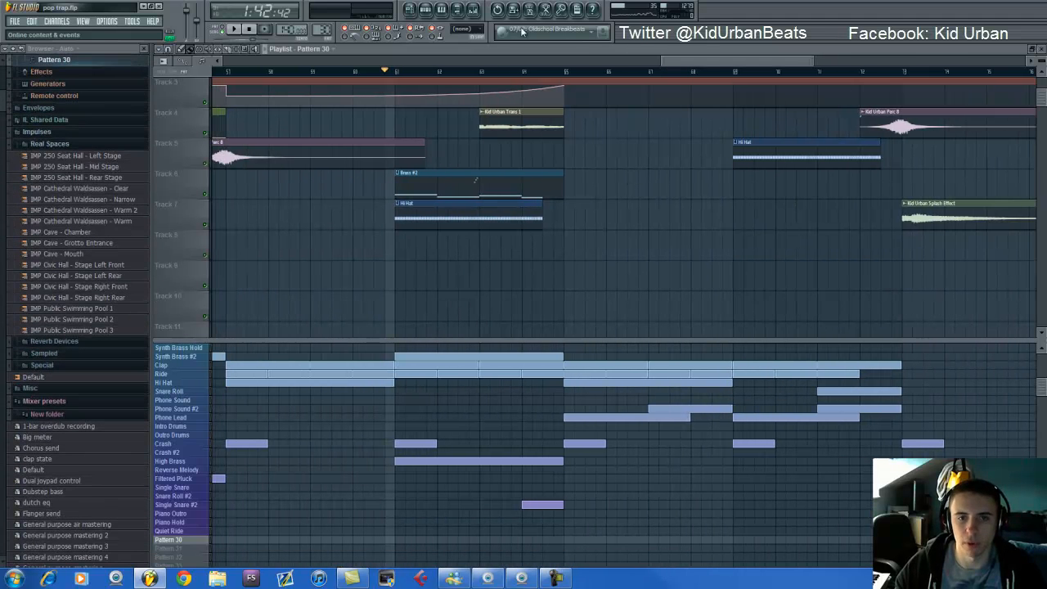
left_click(473, 9)
left_click(943, 260)
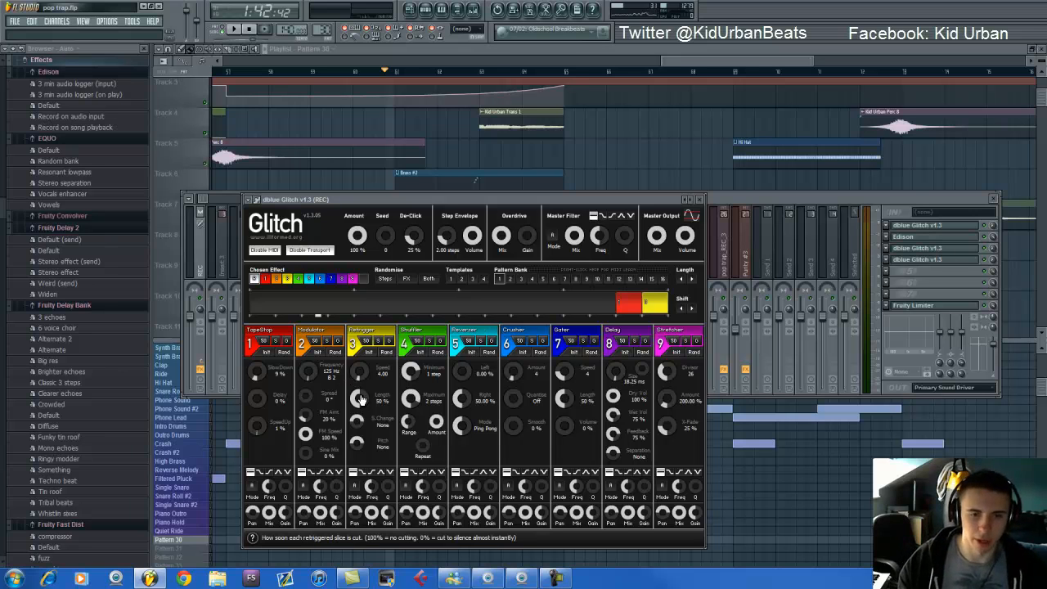
left_click(918, 247)
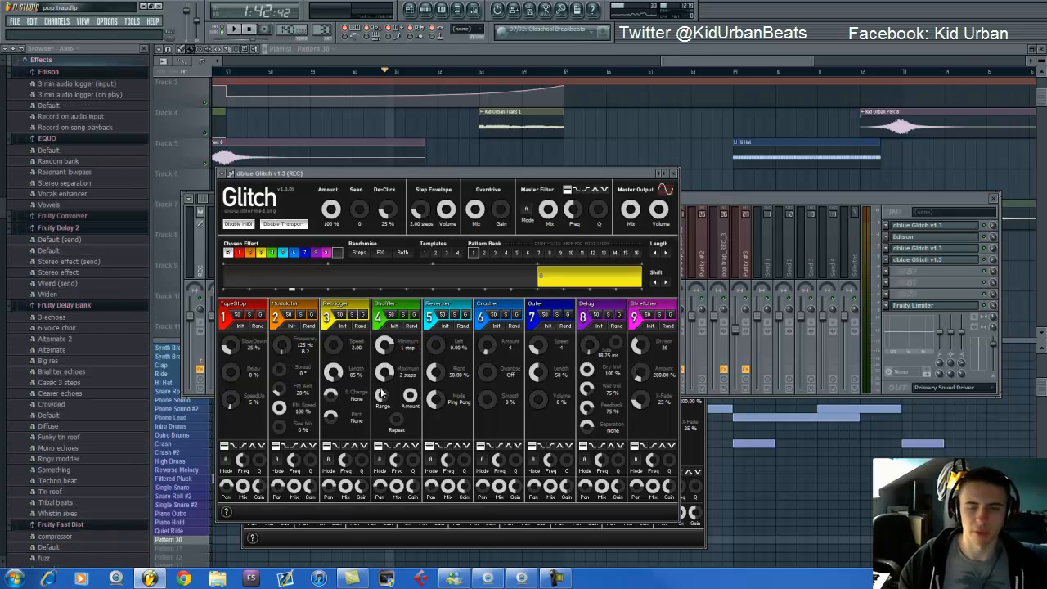
- Open the first dblue Glitch instance on the REC mixer track and examine its Retrigger and TapeStop sequencer steps
left_click(702, 61)
scroll(703, 73, "down", 5)
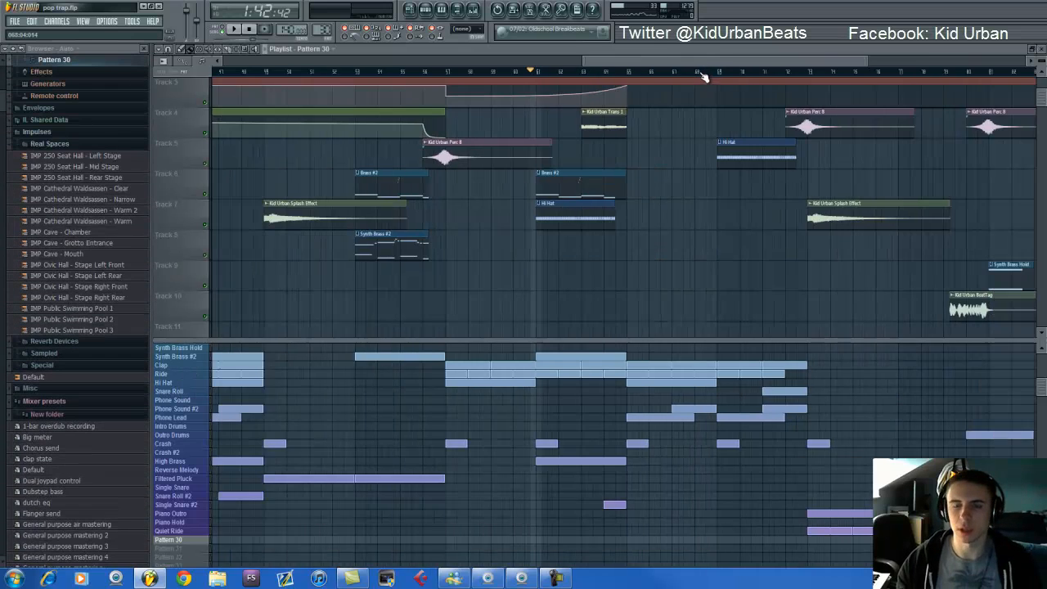
left_click(476, 10)
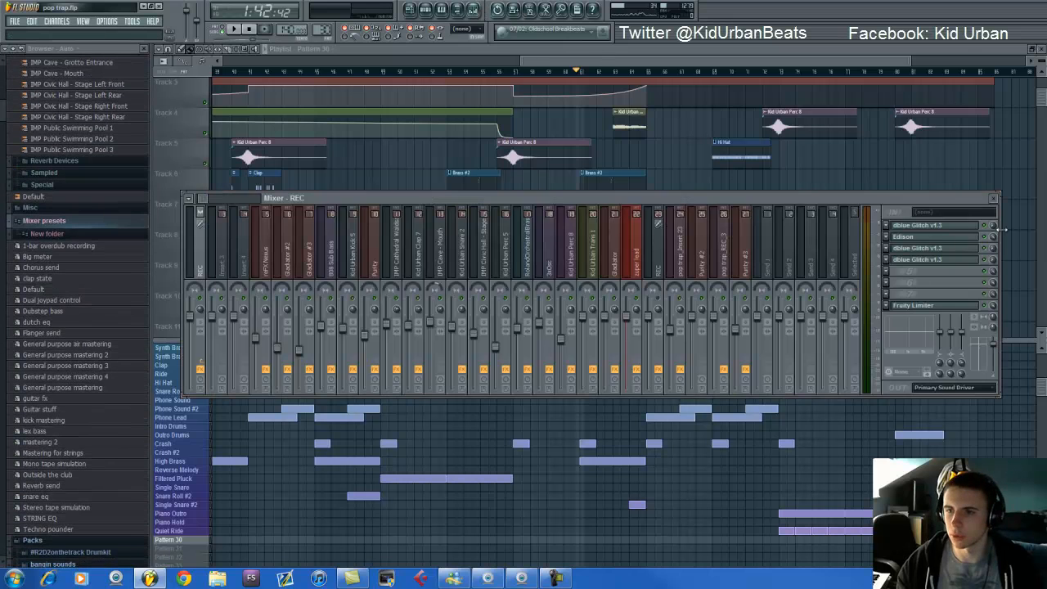
left_click(945, 228)
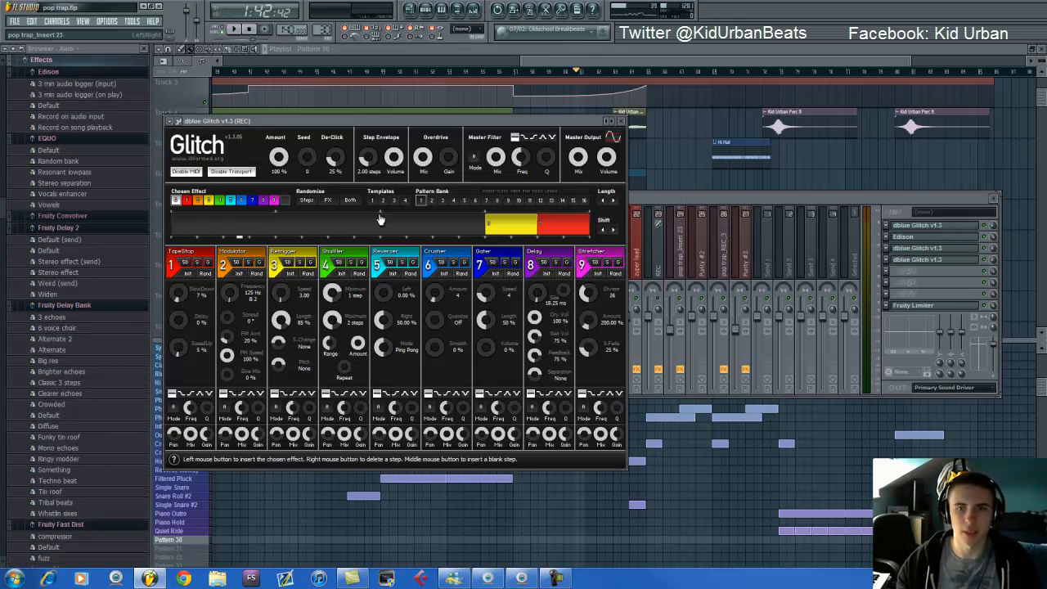
- Play the song from just before bar 15 and bring up REC's first dblue Glitch instance during playback
left_click_drag(529, 62, 289, 76)
left_click(325, 73)
key("space")
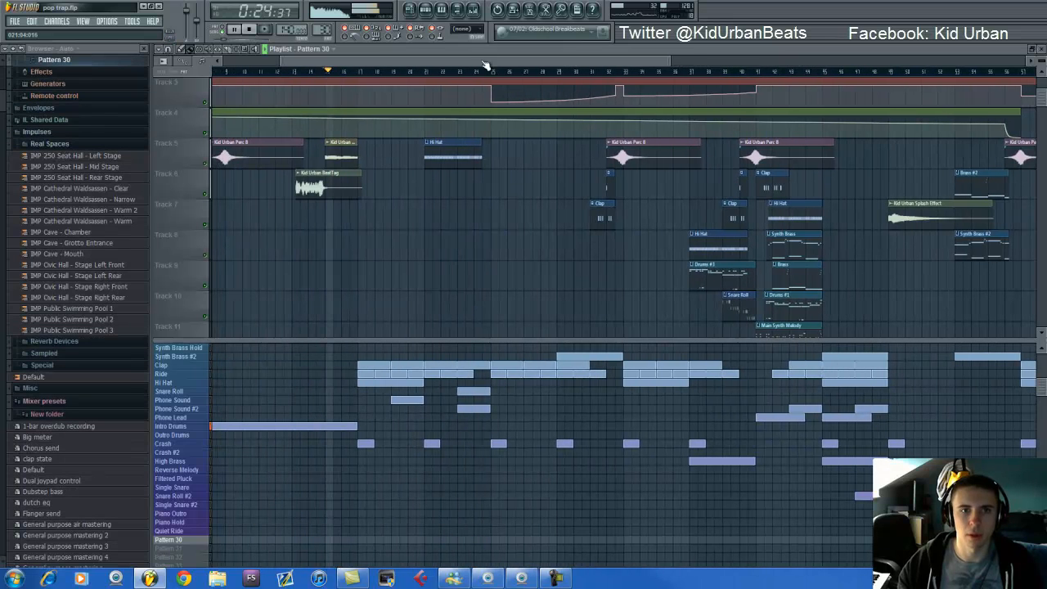
left_click(474, 9)
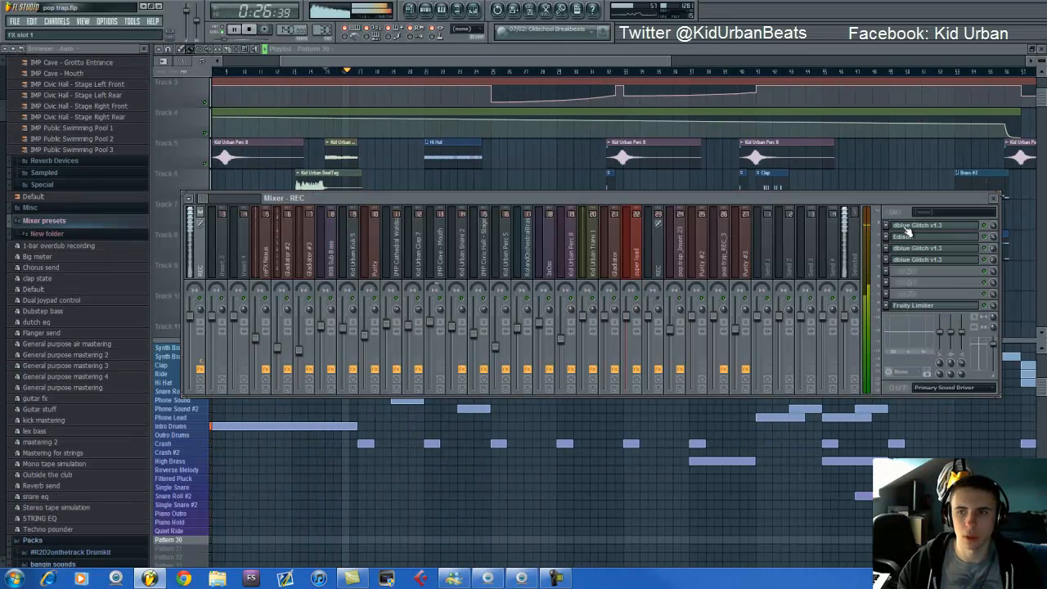
left_click(908, 229)
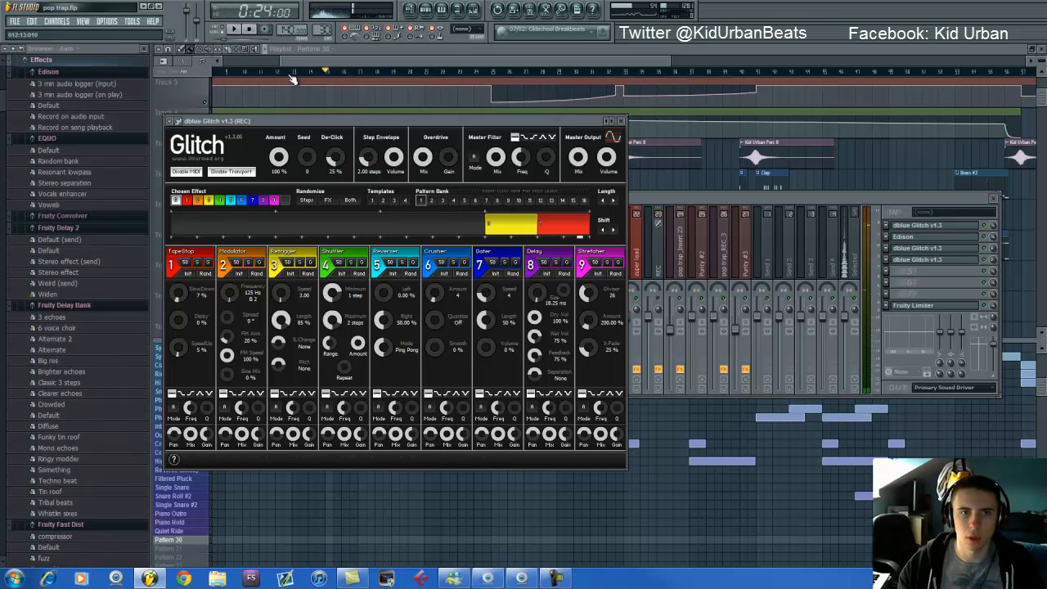
- Play the song from about bar 13, watch the sequencer of REC's first dblue Glitch instance, and stop playback
left_click(292, 74)
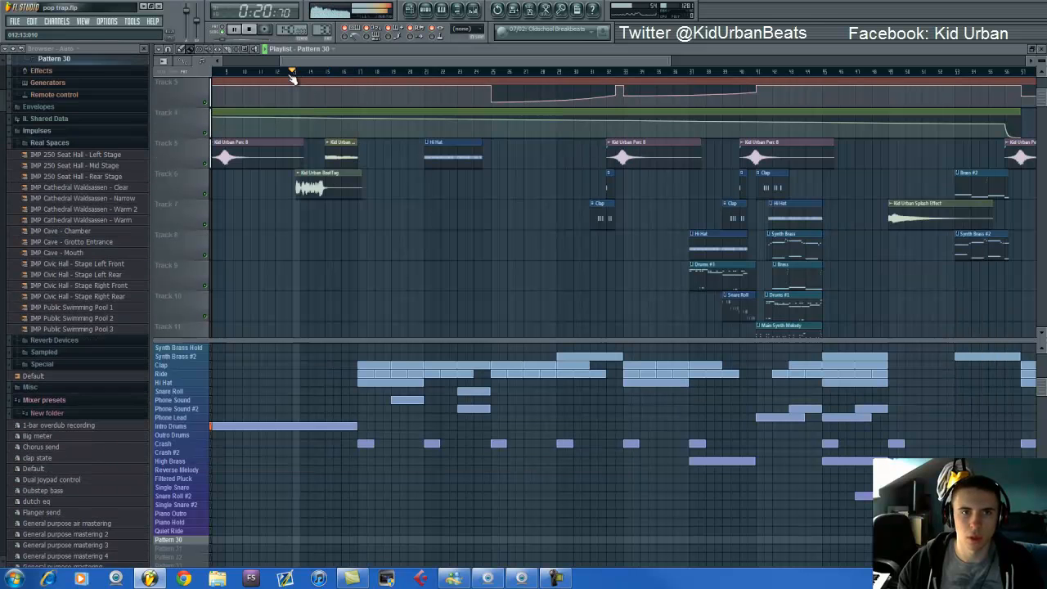
left_click(475, 10)
key("F1")
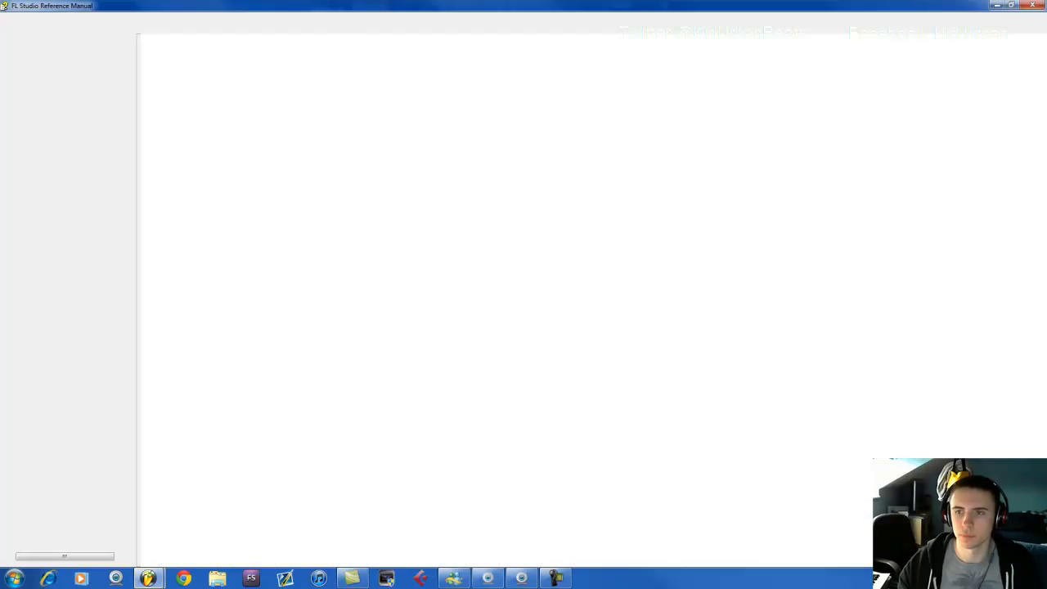
left_click(1031, 4)
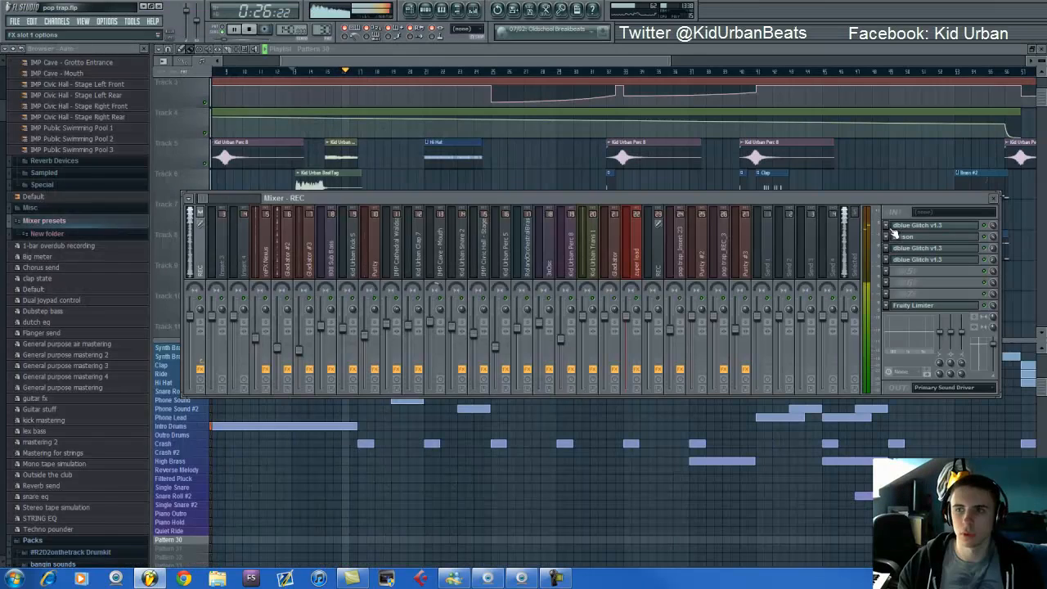
left_click(918, 226)
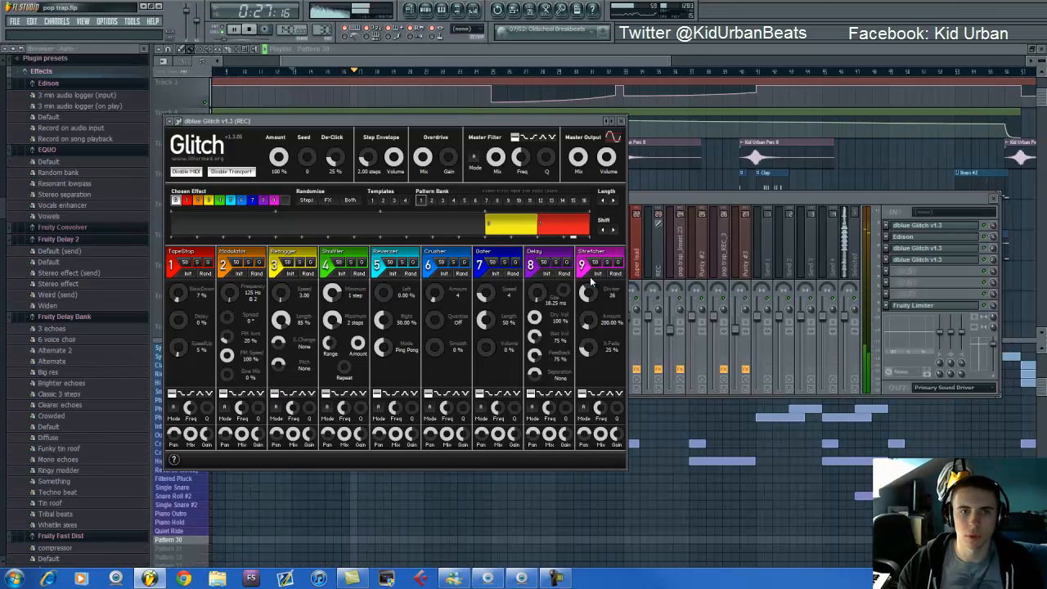
left_click(249, 30)
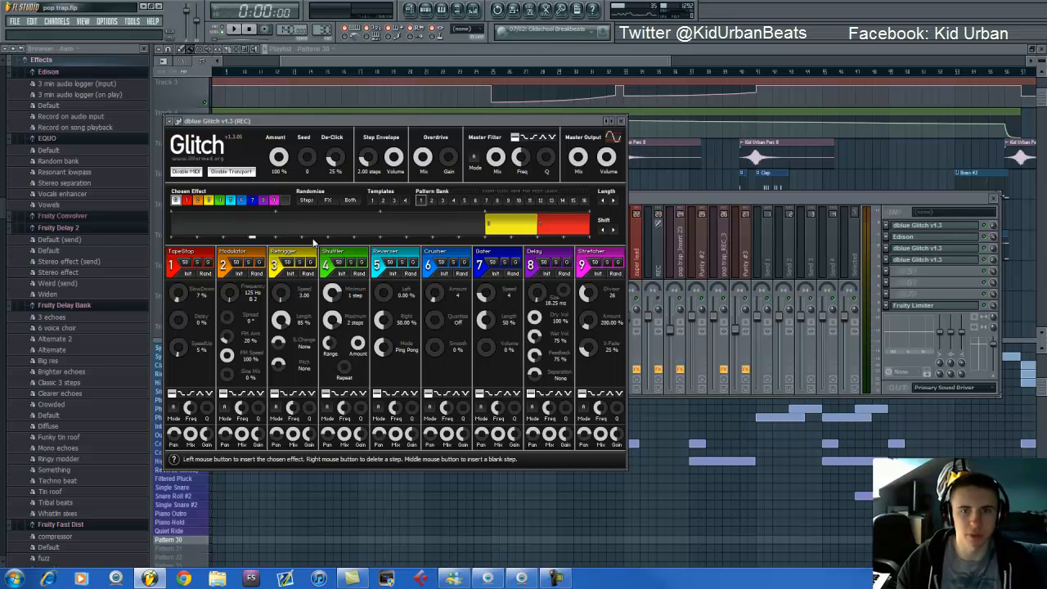
- Examine the automation envelopes and clips on all tracks across the whole playlist
left_click(350, 59)
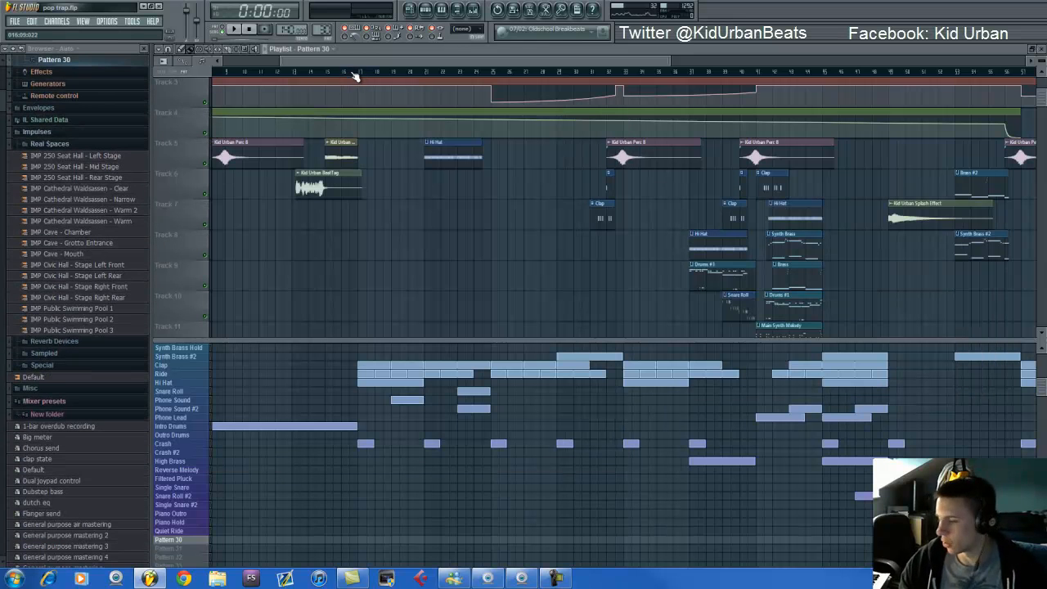
scroll(354, 76, "down", 2)
scroll(543, 377, "up", 3)
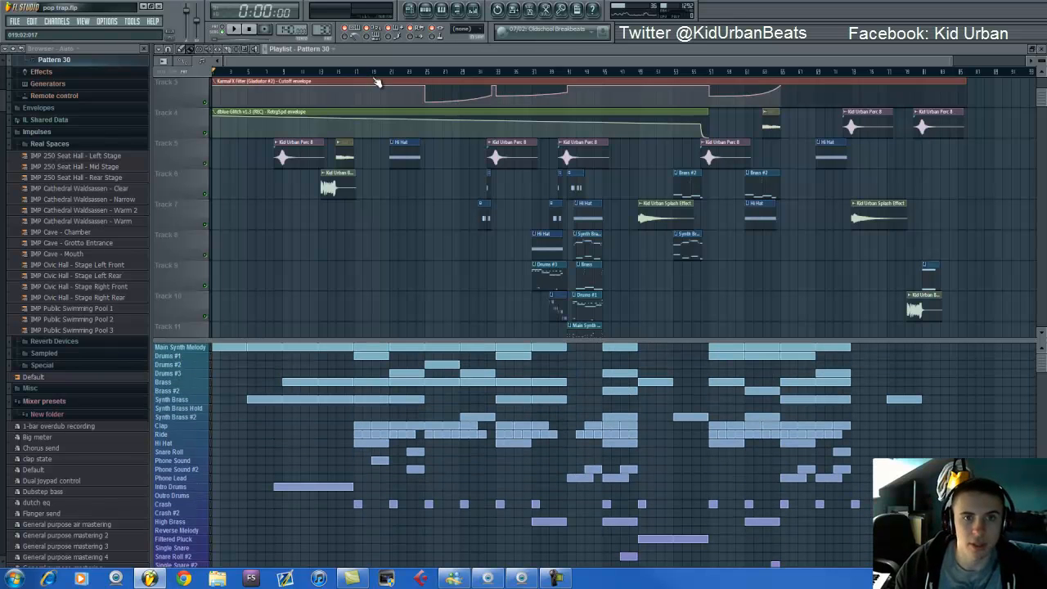
scroll(378, 79, "down", 1)
left_click(472, 9)
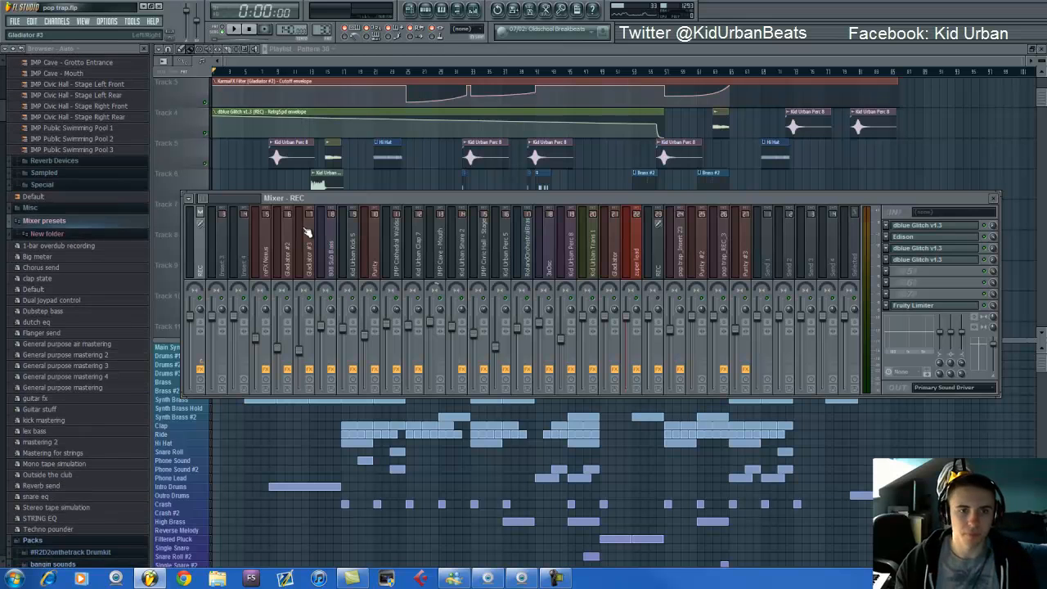
left_click(318, 63)
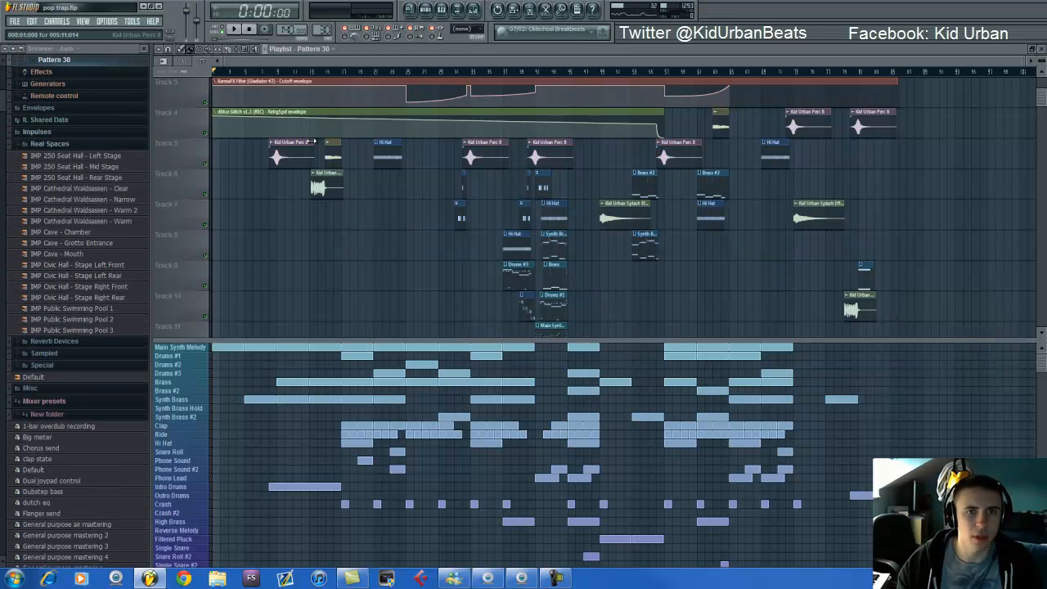
scroll(583, 208, "down", 5)
scroll(609, 215, "up", 6)
scroll(601, 211, "down", 7)
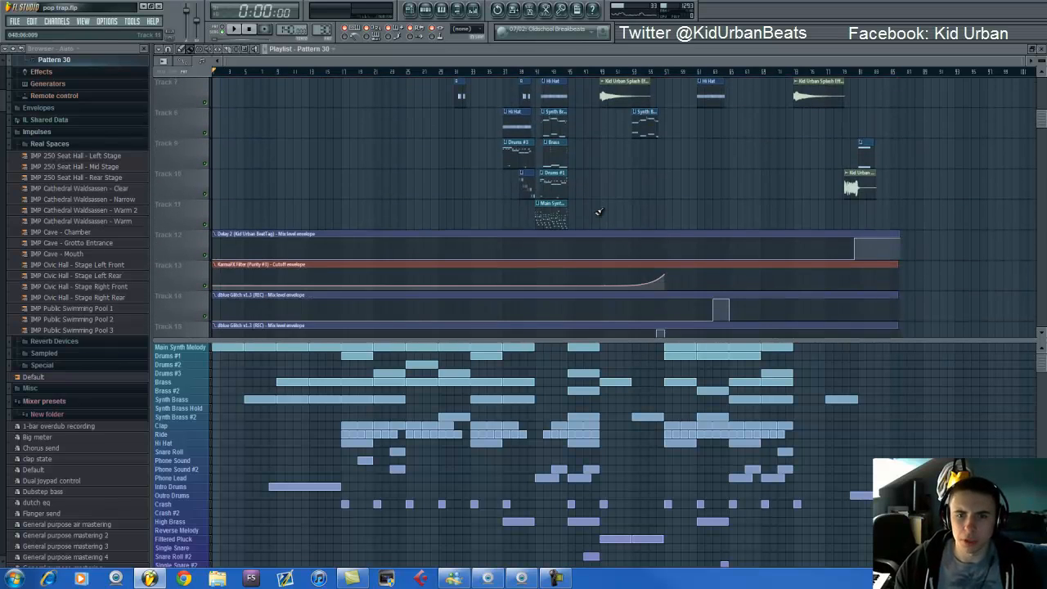
scroll(734, 200, "up", 9)
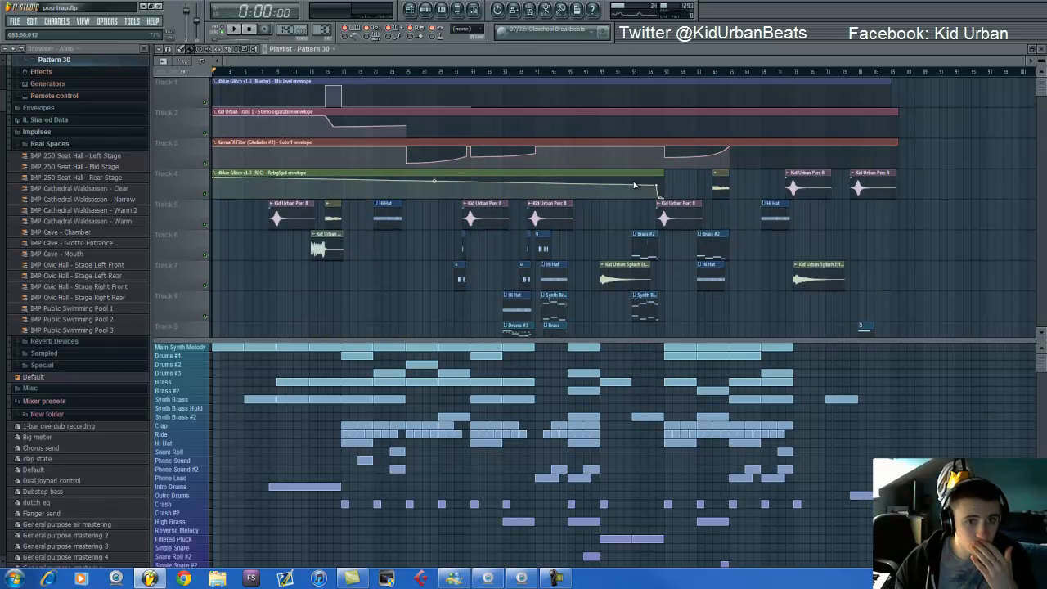
scroll(289, 493, "down", 5)
scroll(290, 491, "up", 6)
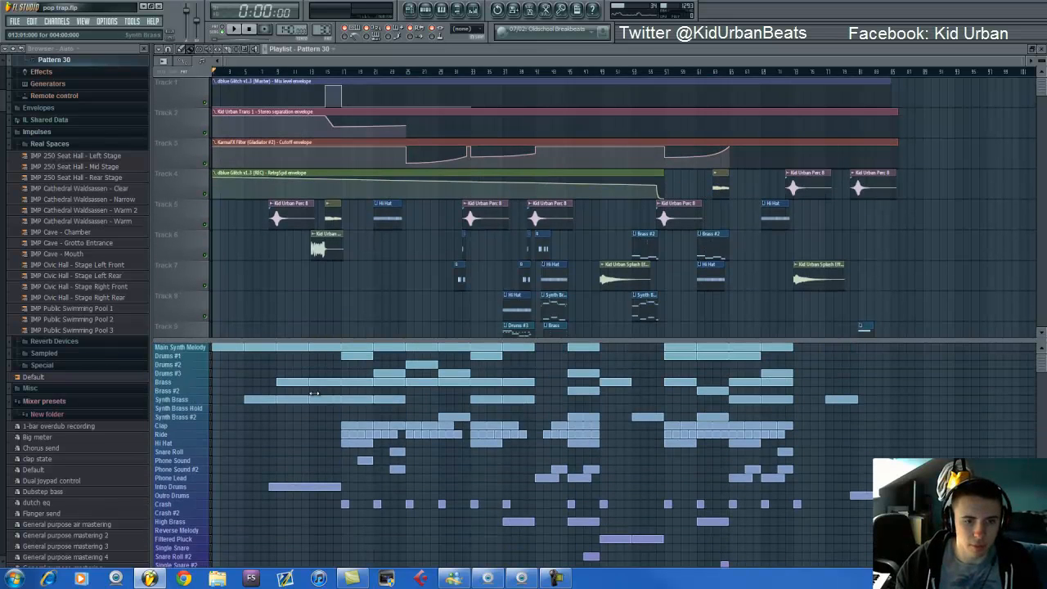
- Enlarge the playlist's pattern area slightly and reduce the clip track height until all used tracks fit in view
left_click_drag(324, 340, 335, 311)
scroll(460, 217, "down", 8)
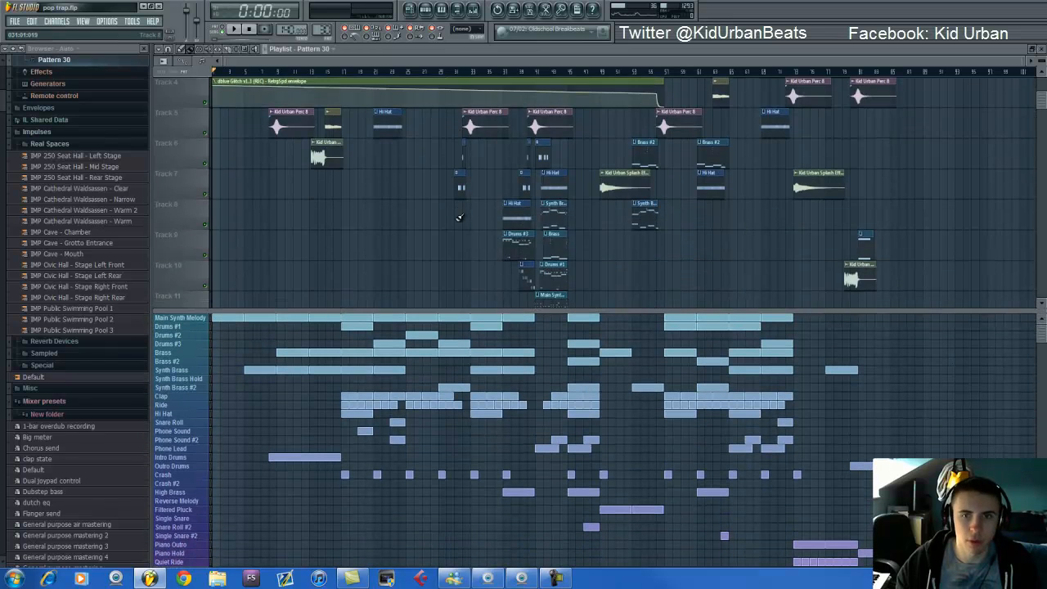
scroll(449, 229, "up", 8)
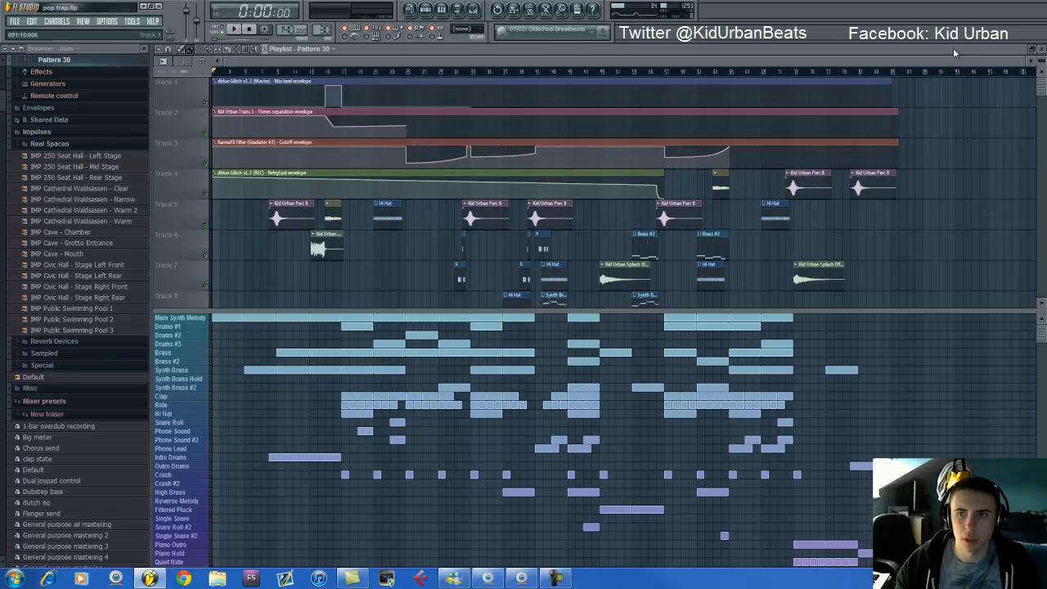
left_click_drag(1042, 60, 22, 98)
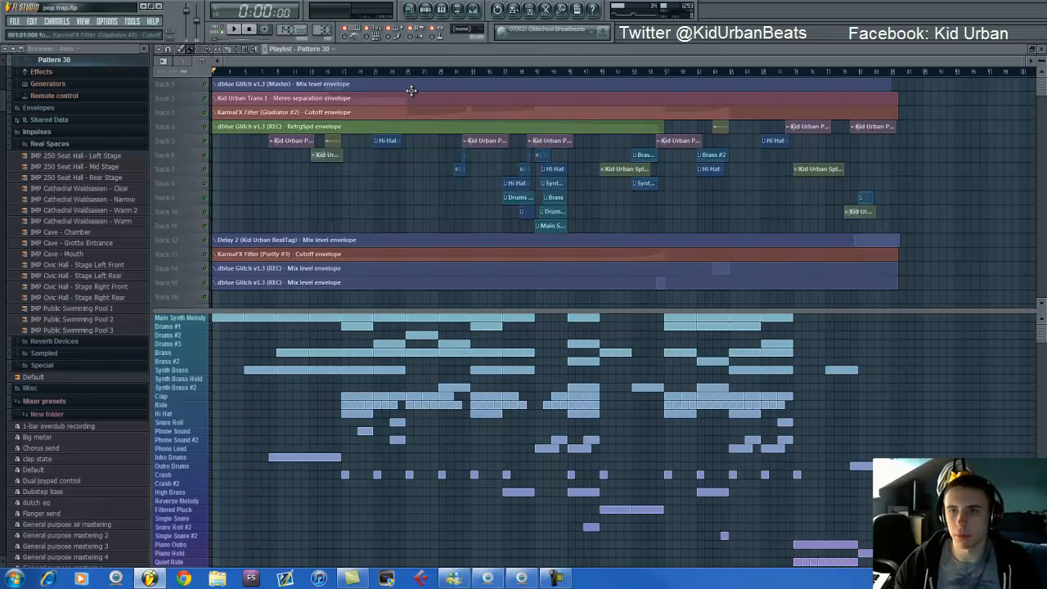
- Zoom the playlist horizontally so the whole song up to about bar 85 fills its width
scroll(402, 61, "up", 2)
scroll(389, 64, "up", 1)
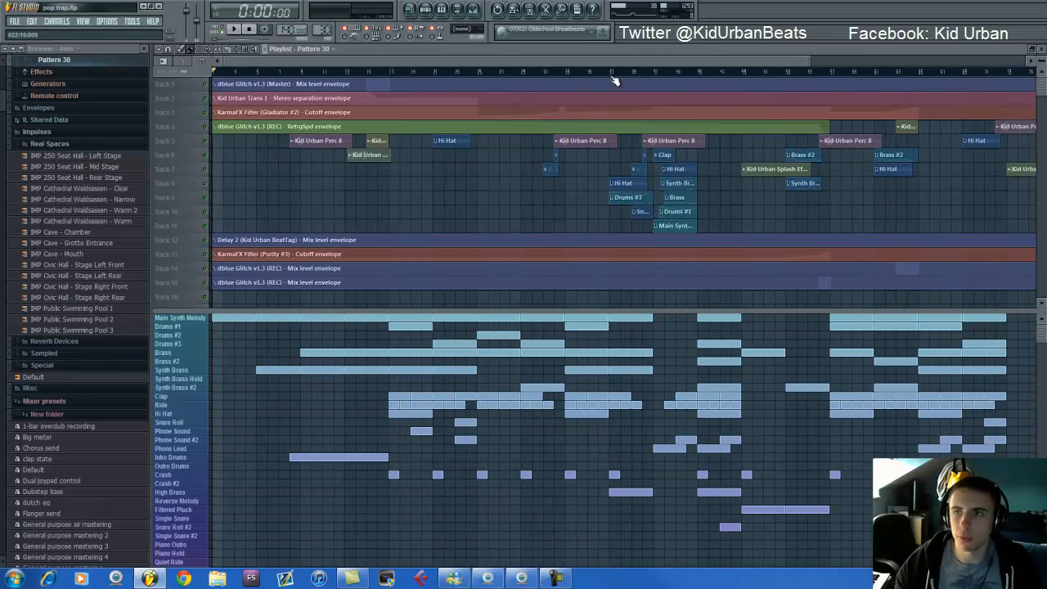
left_click_drag(808, 56, 889, 79)
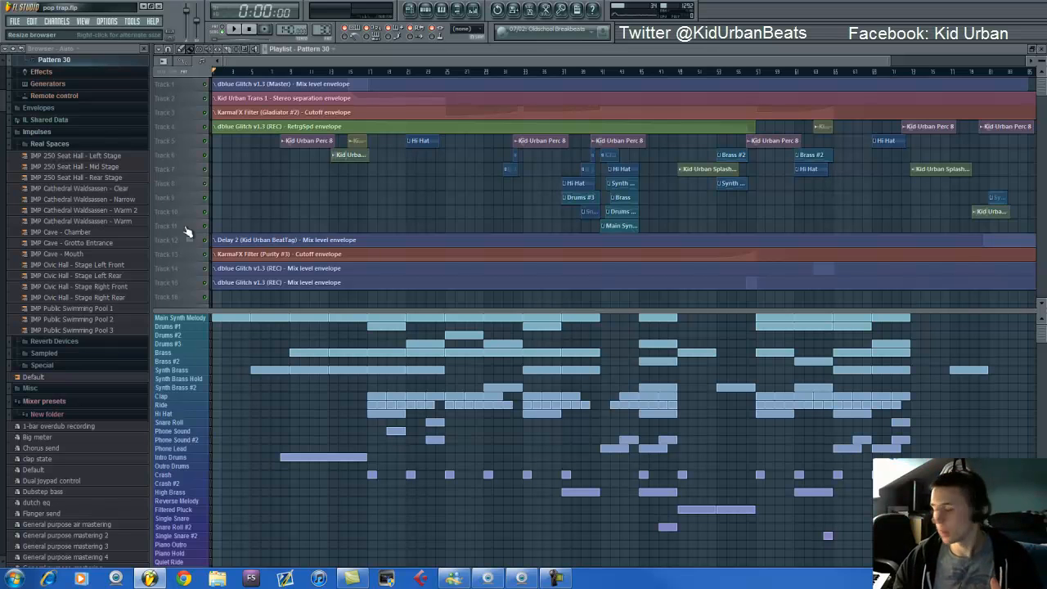
- Play the whole song from the beginning to its end and stop playback
left_click(235, 30)
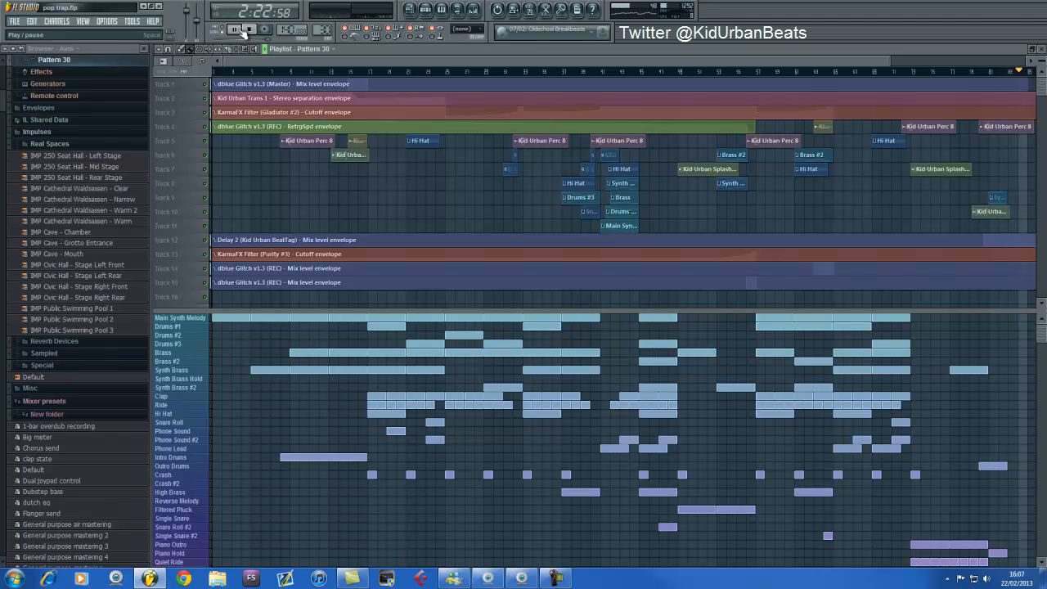
key("space")
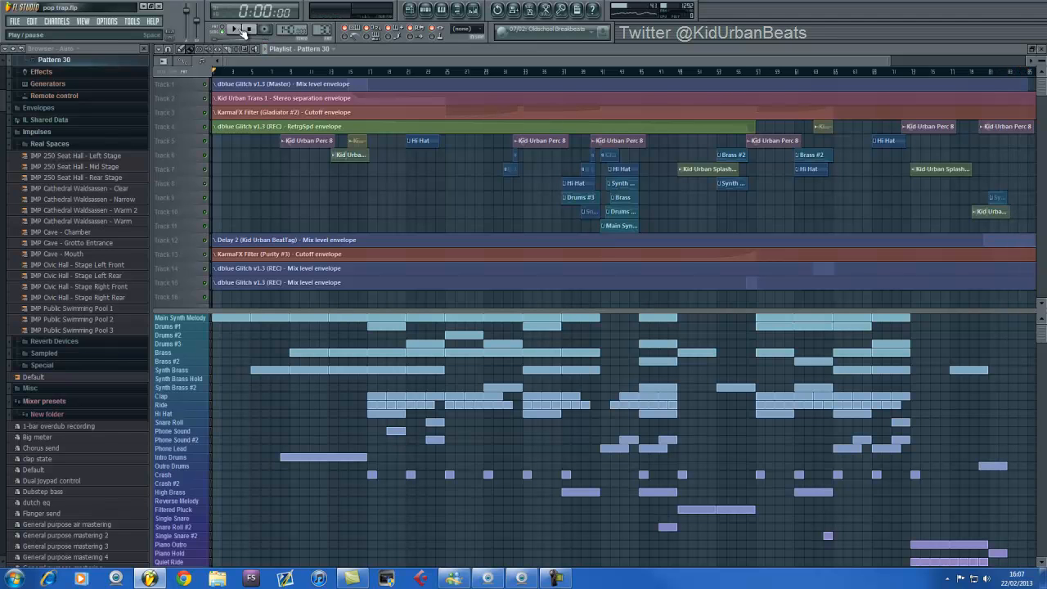